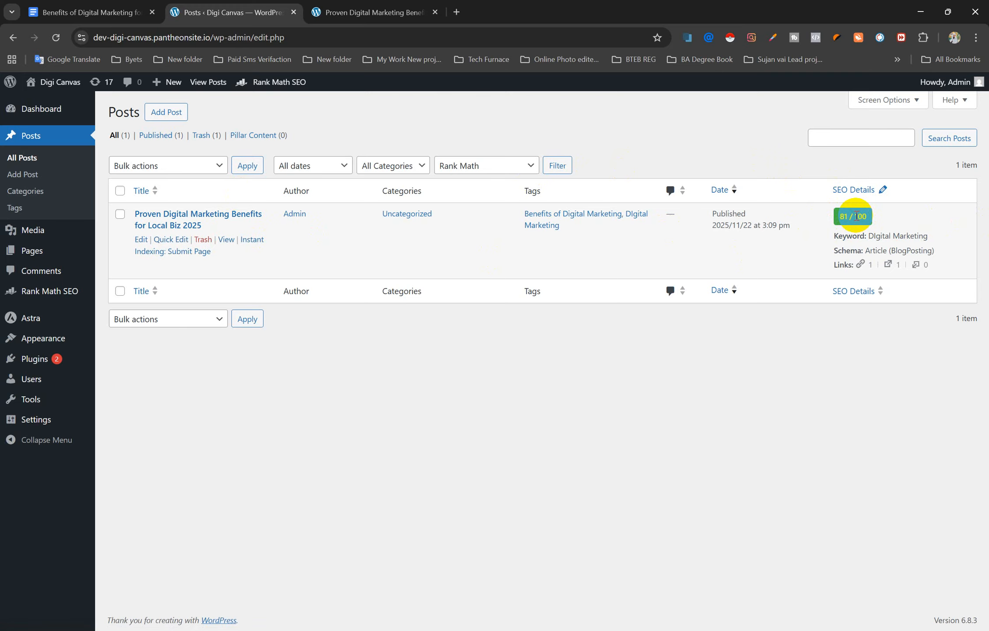
- Switch to the Google Docs draft and examine its topic and word count lines
click(136, 12)
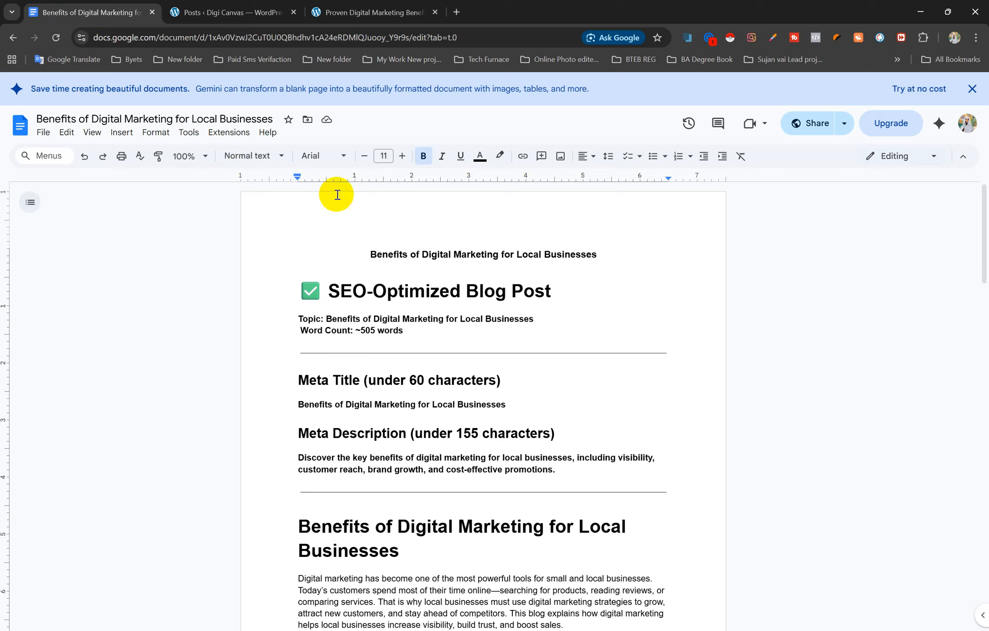
drag(293, 318, 425, 331)
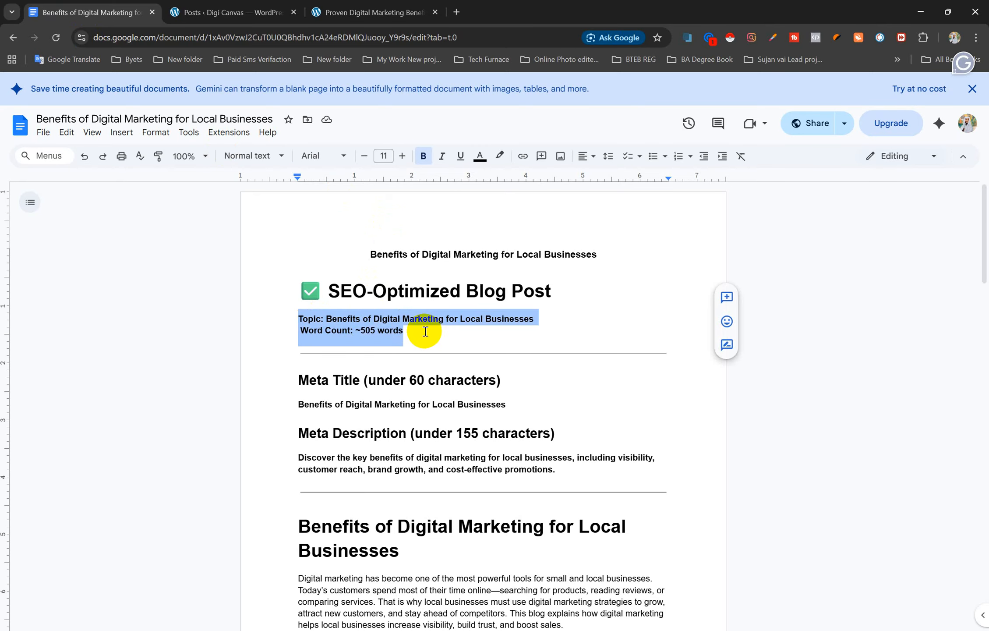
click(361, 319)
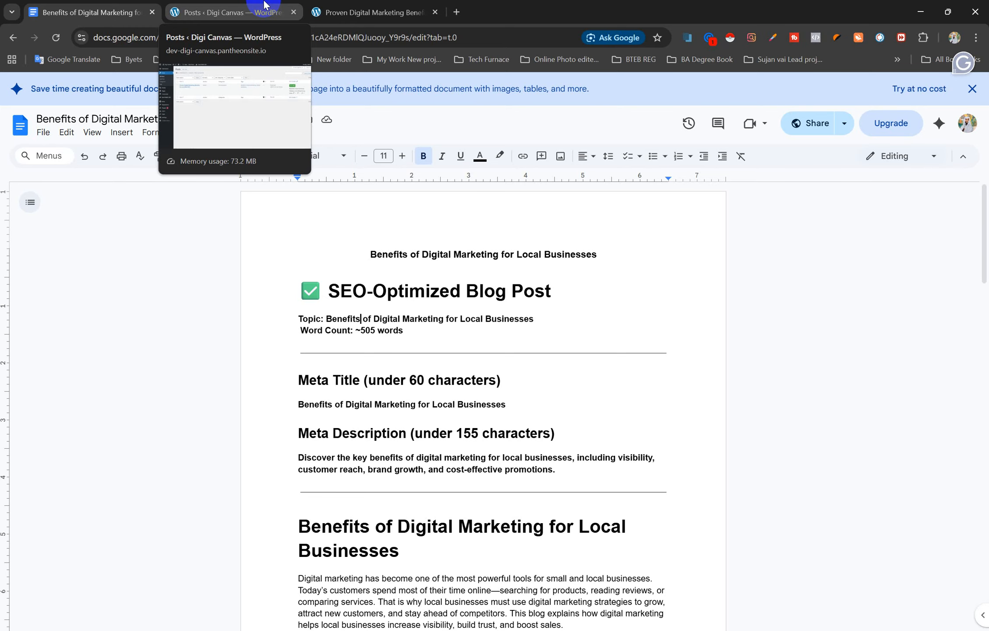
- Switch to the published blog post on the site and reload the page
click(246, 9)
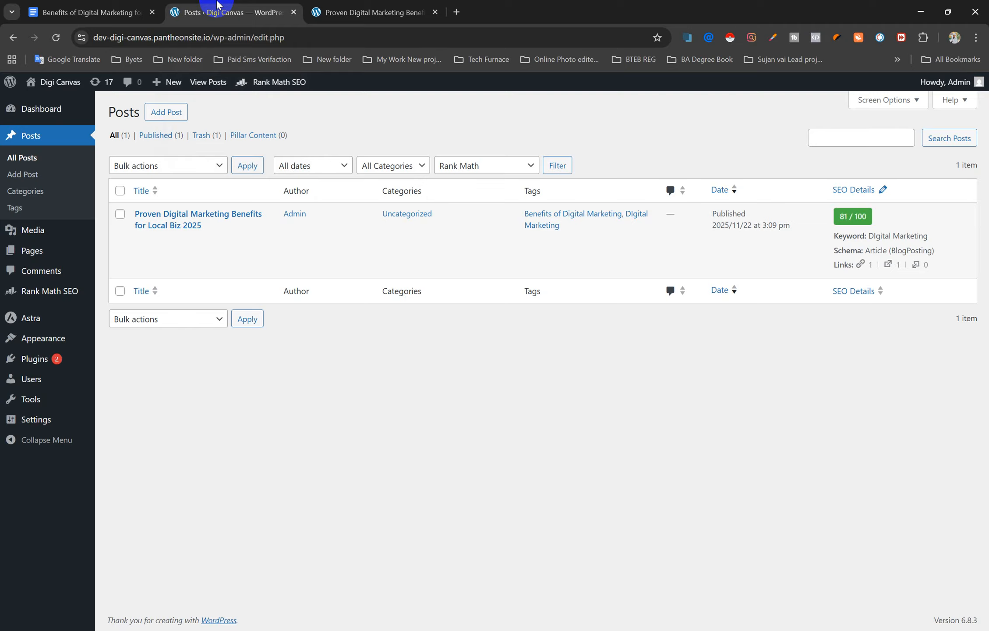
click(377, 12)
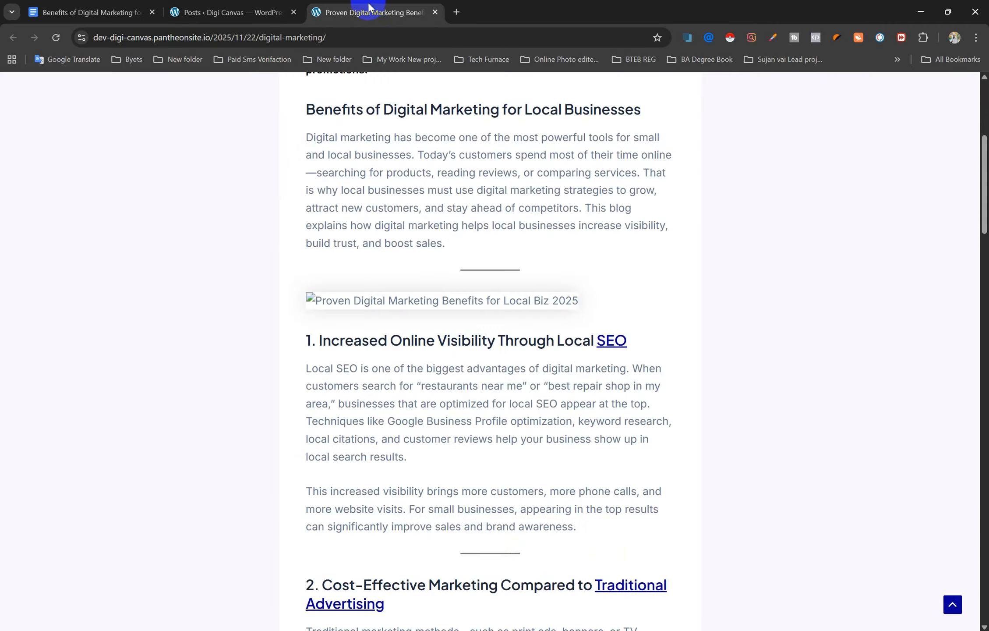
scroll(540, 283, up, 6)
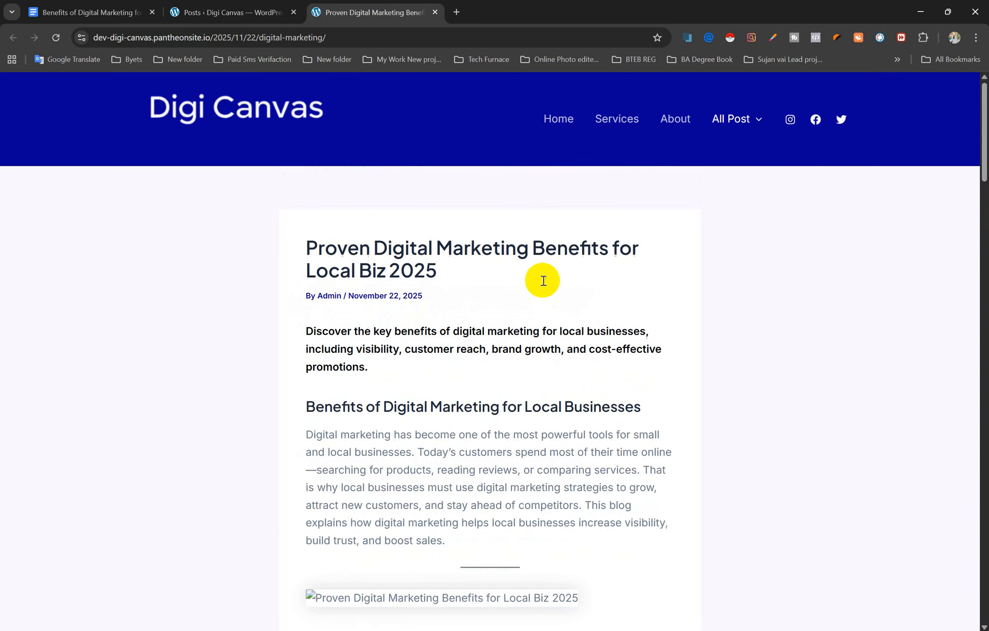
click(55, 37)
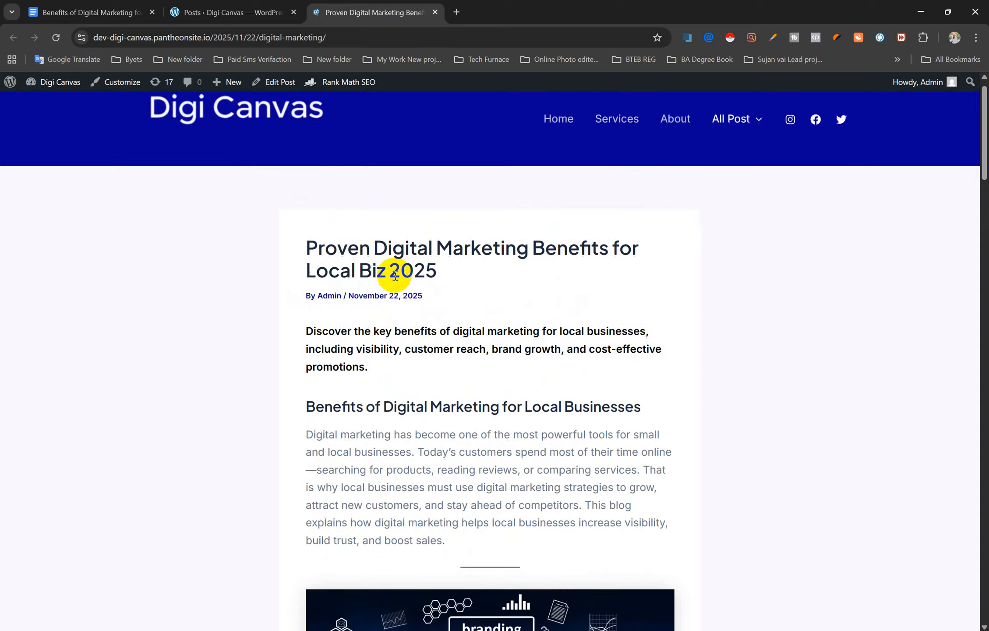
- Examine the published post's title and the bold description paragraph beneath it
drag(308, 248, 440, 270)
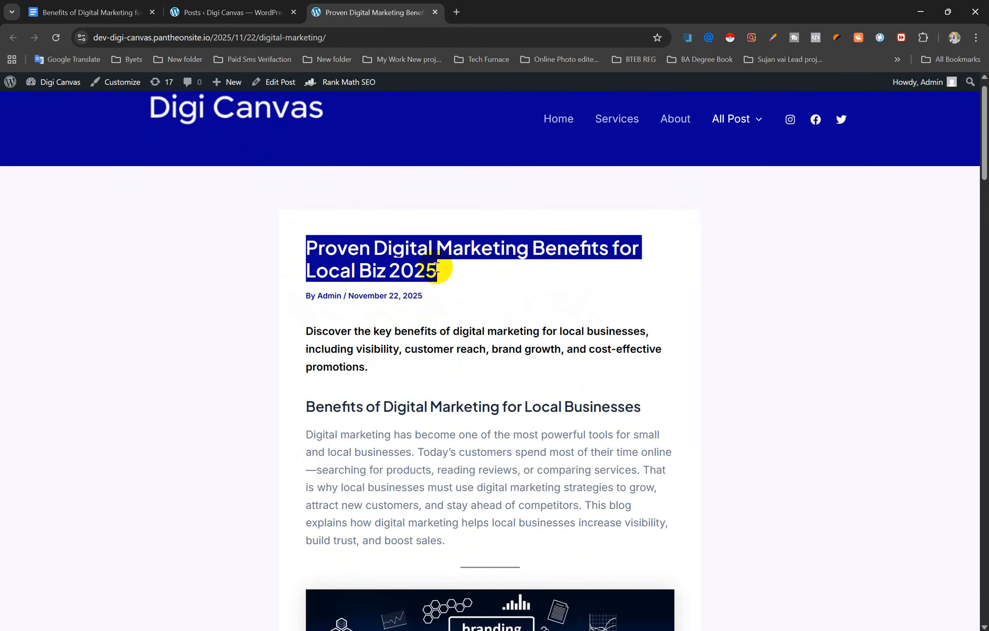
click(379, 254)
drag(304, 247, 465, 273)
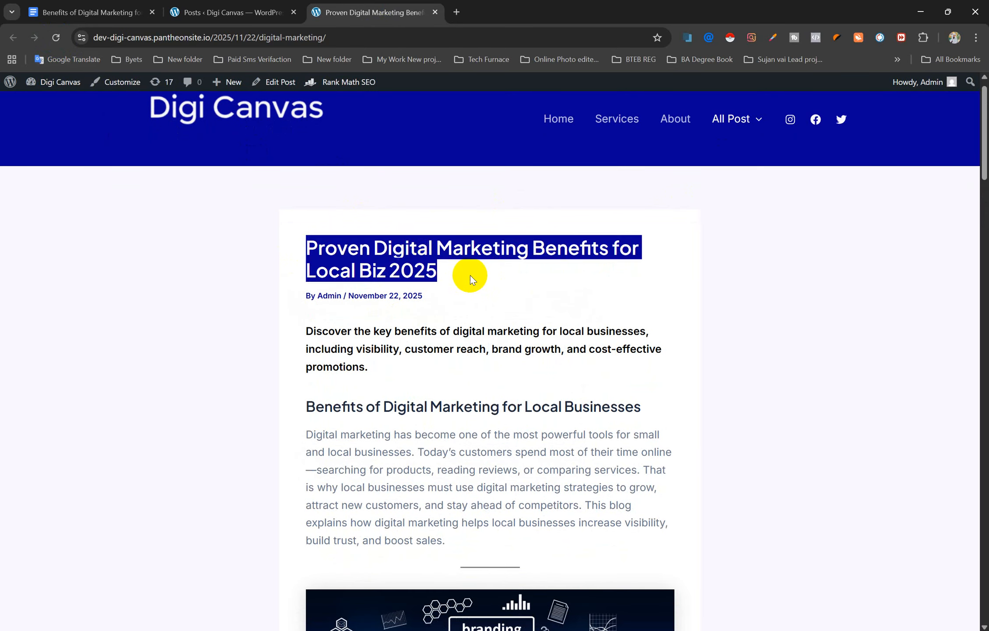
click(403, 248)
scroll(400, 267, down, 3)
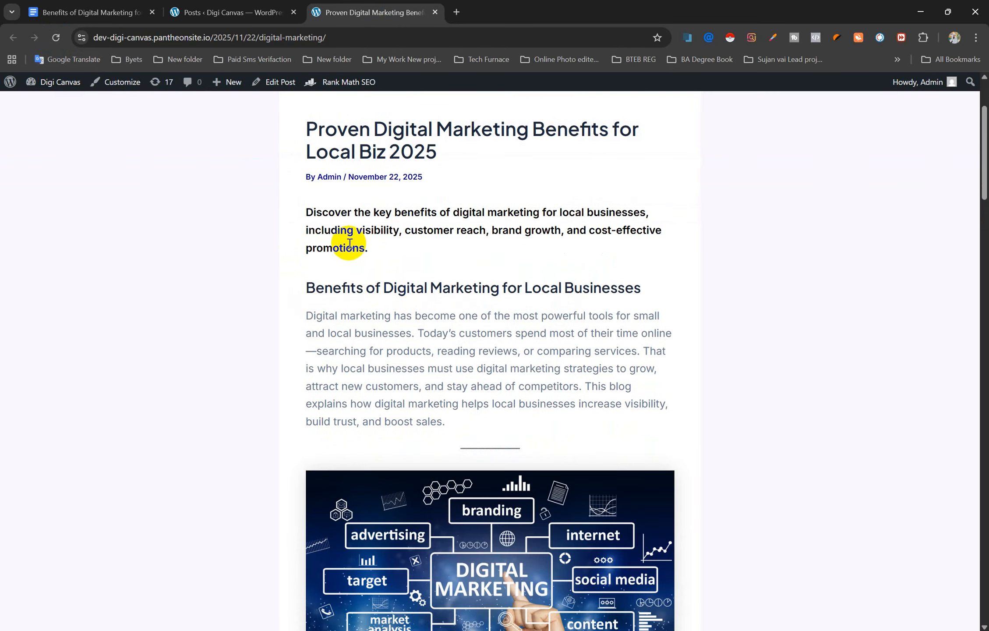
drag(301, 209, 379, 248)
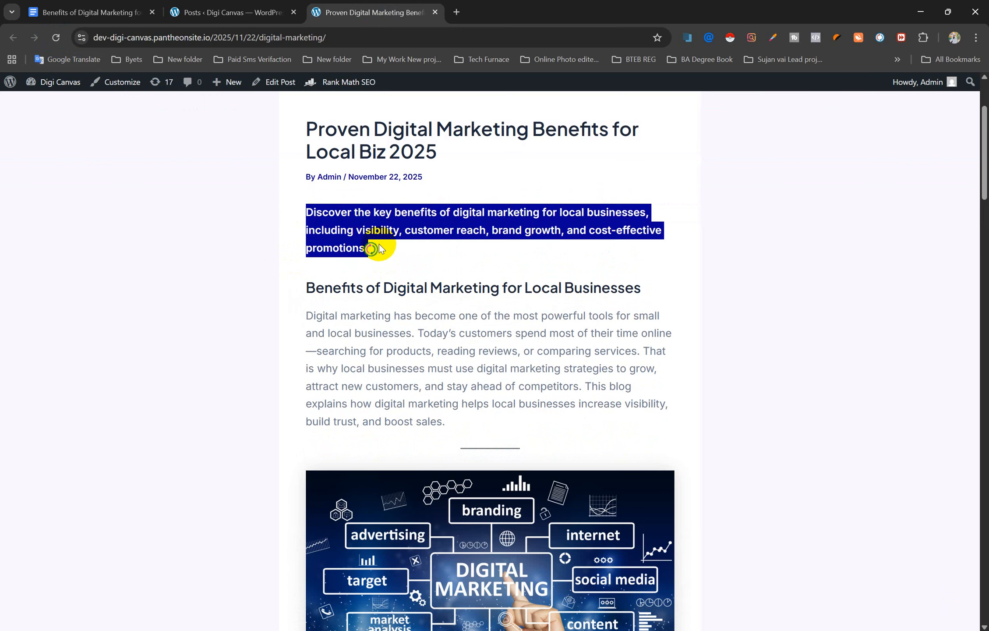
click(361, 221)
- Open the post "Proven Digital Marketing Benefits for Local Biz 2025" for editing from the WordPress posts list and examine its full title
click(257, 12)
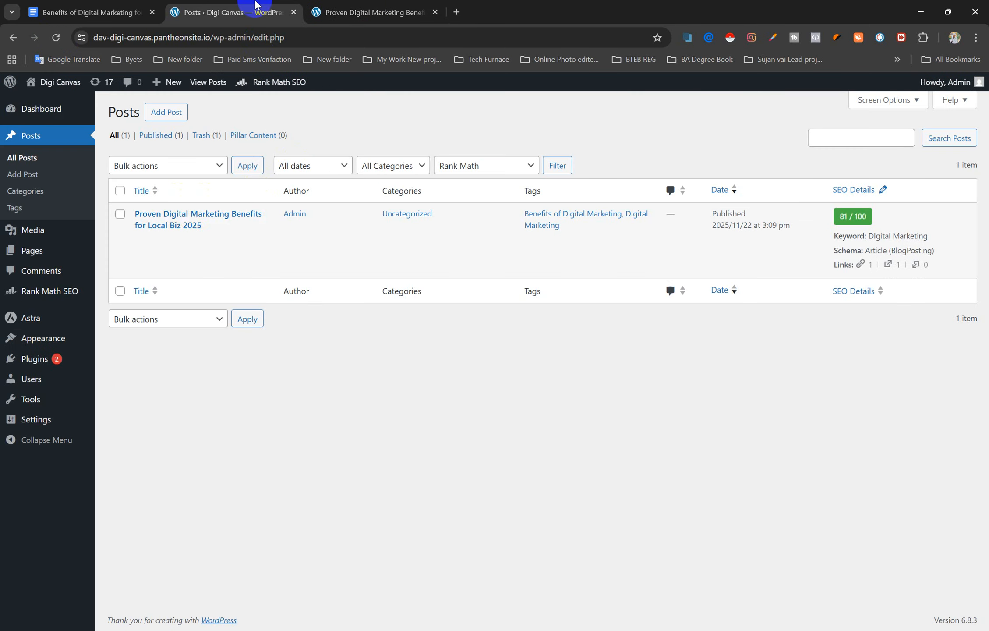
click(179, 215)
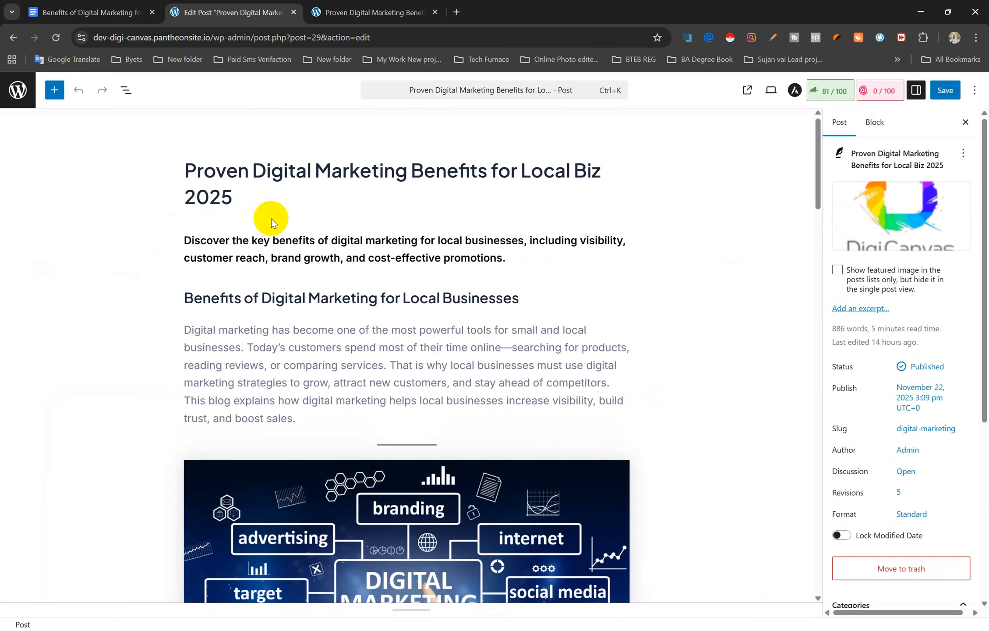
click(258, 173)
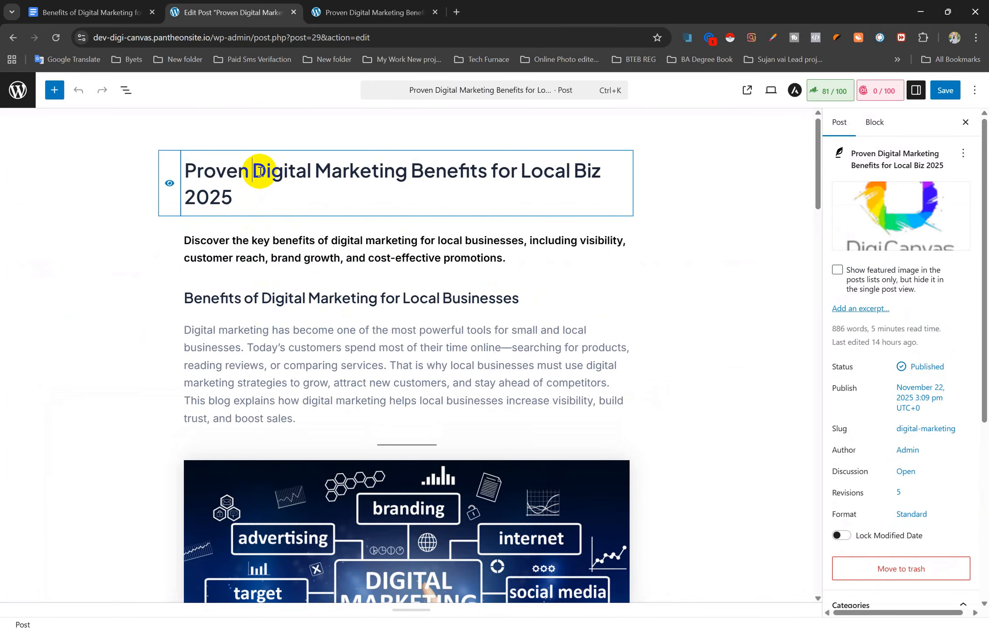
drag(233, 197, 186, 170)
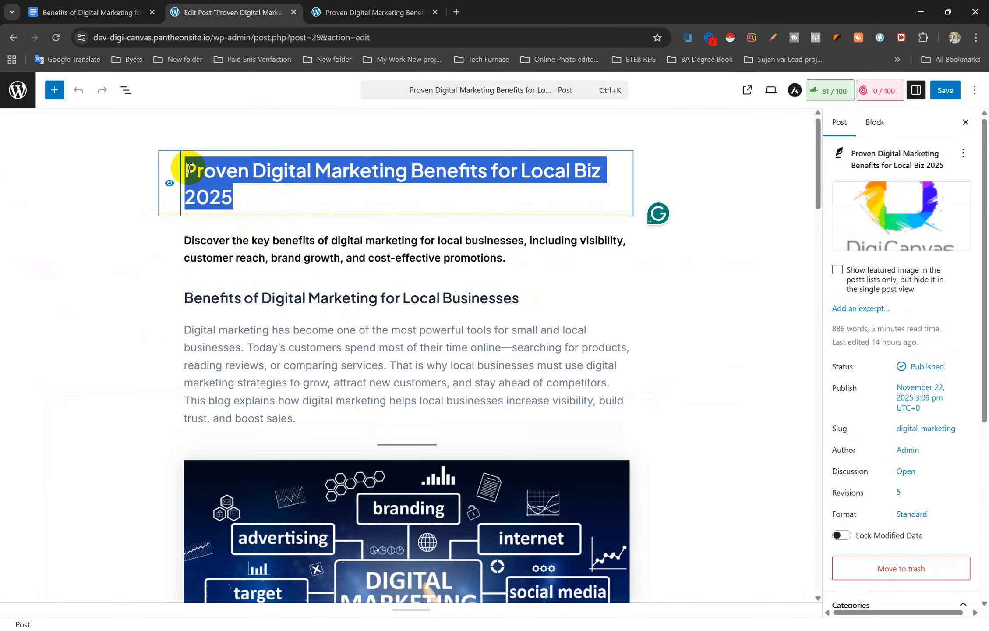
click(315, 166)
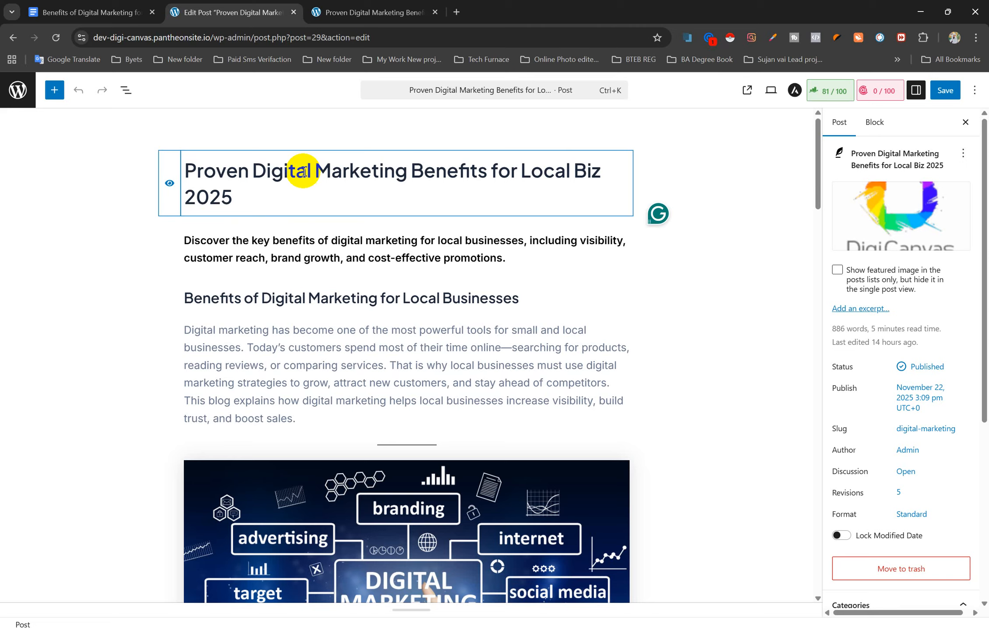
- Examine the words "Proven", "Digital Marketing" and "2025" in the post title, and the bold description paragraph below it
click(210, 172)
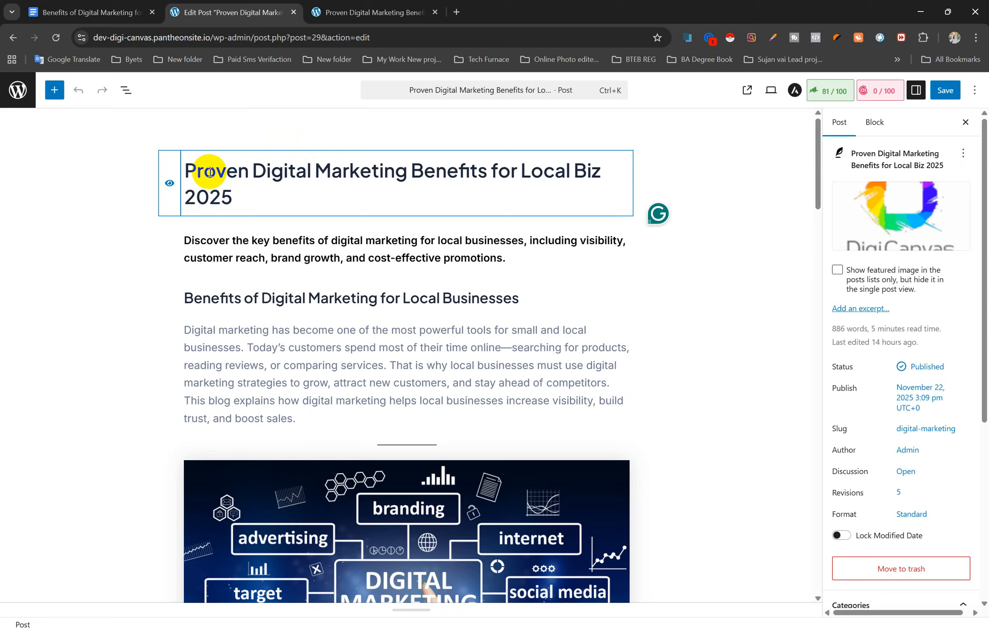
double_click(210, 172)
click(266, 173)
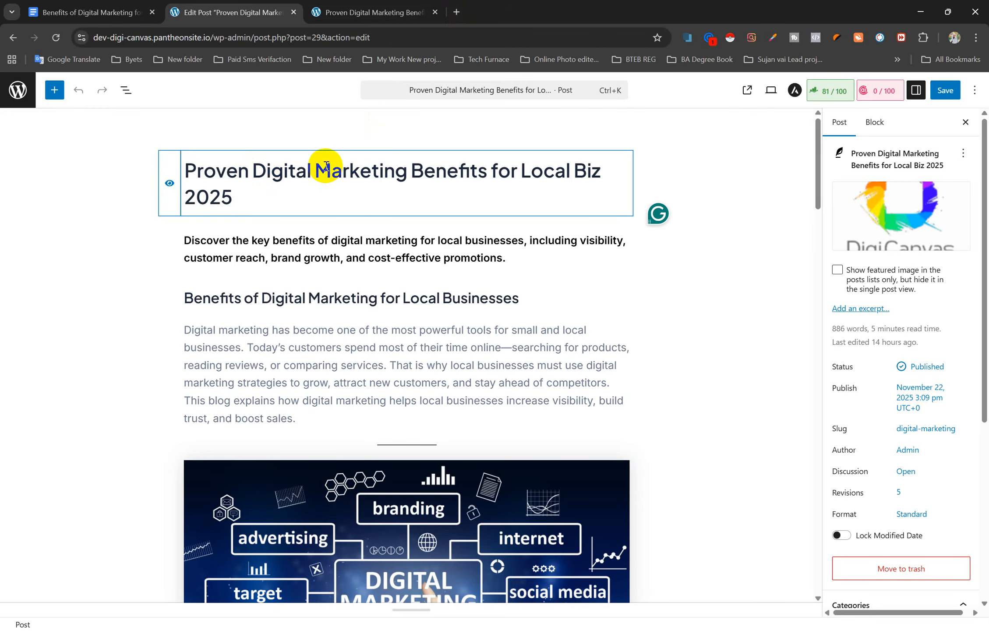
drag(257, 174, 402, 172)
click(258, 169)
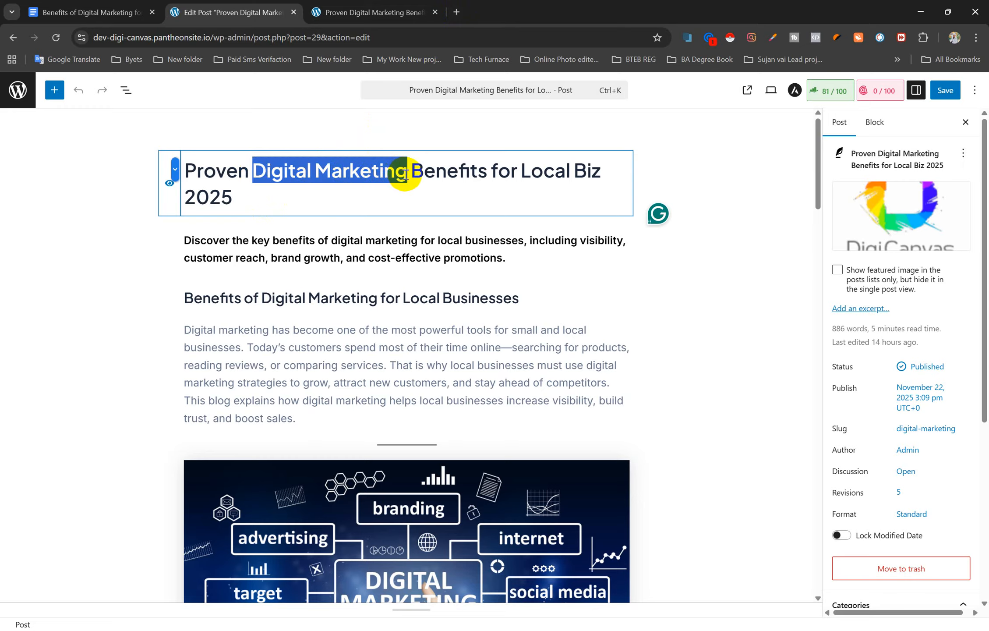
click(311, 176)
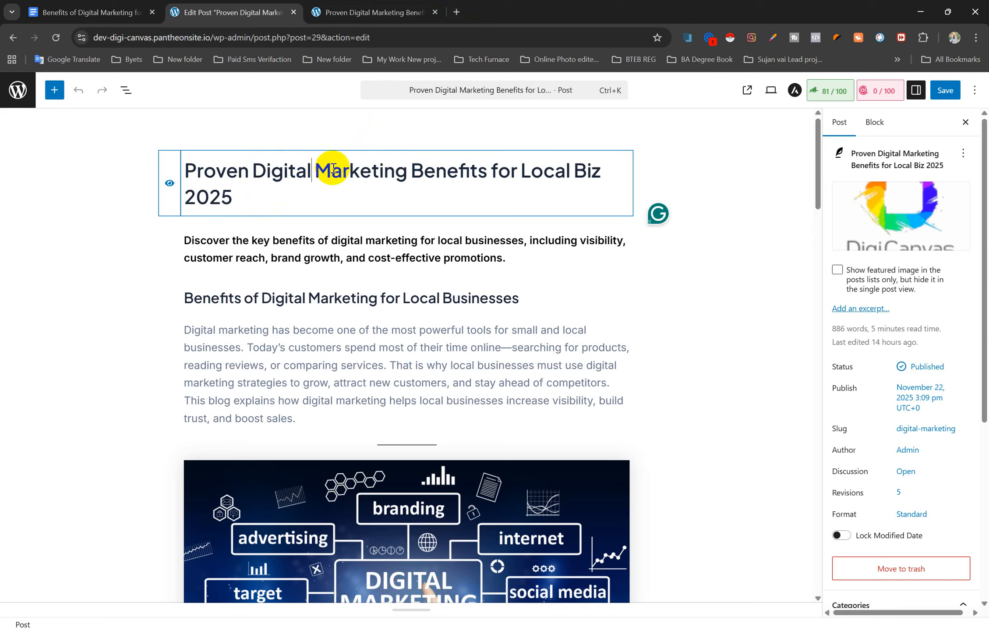
click(379, 164)
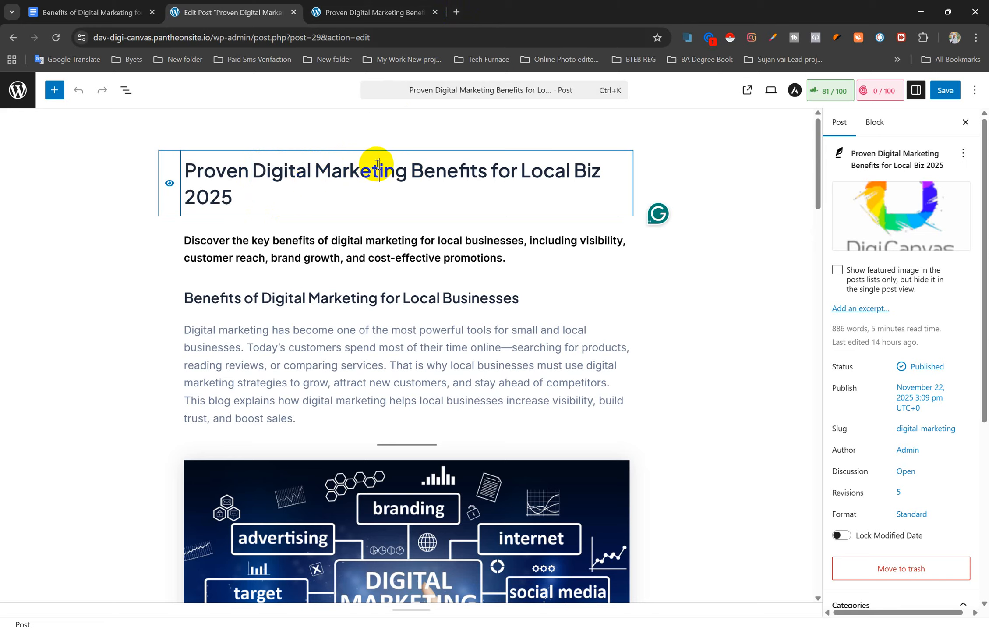
click(233, 198)
drag(233, 197, 176, 196)
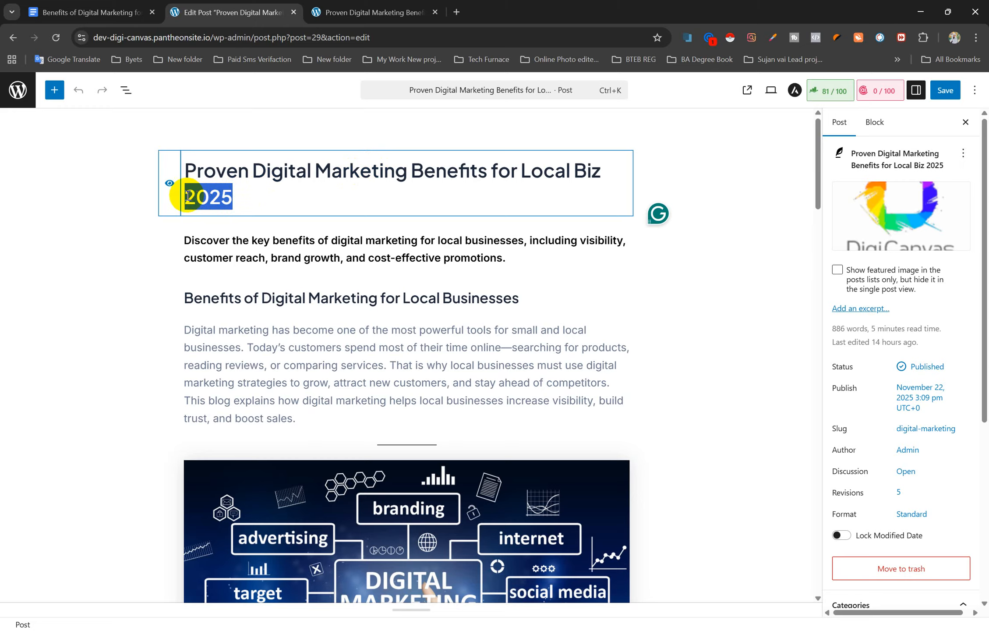
click(231, 197)
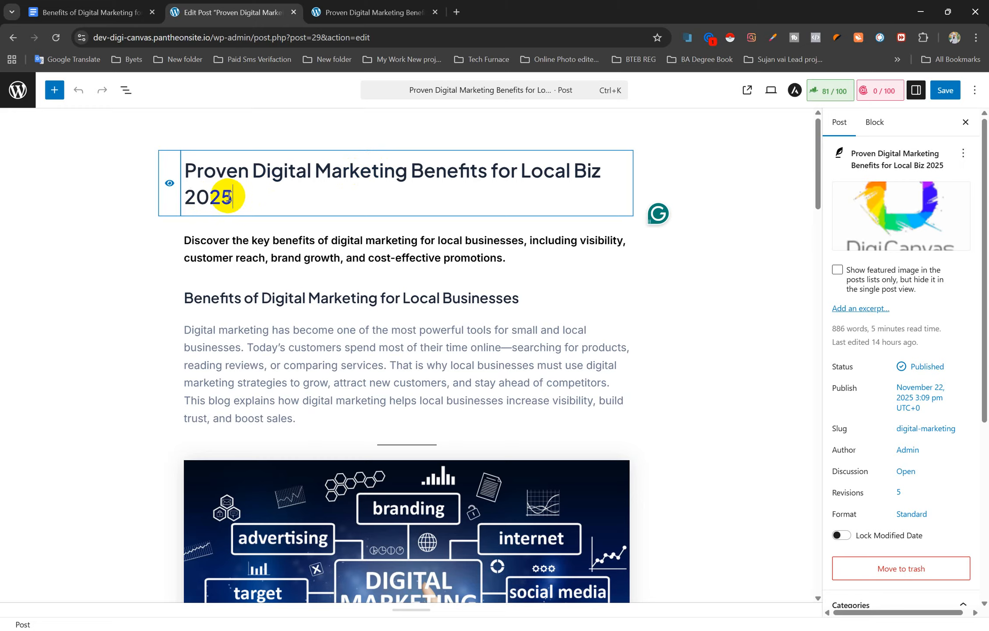
double_click(211, 169)
drag(272, 170, 379, 170)
double_click(202, 198)
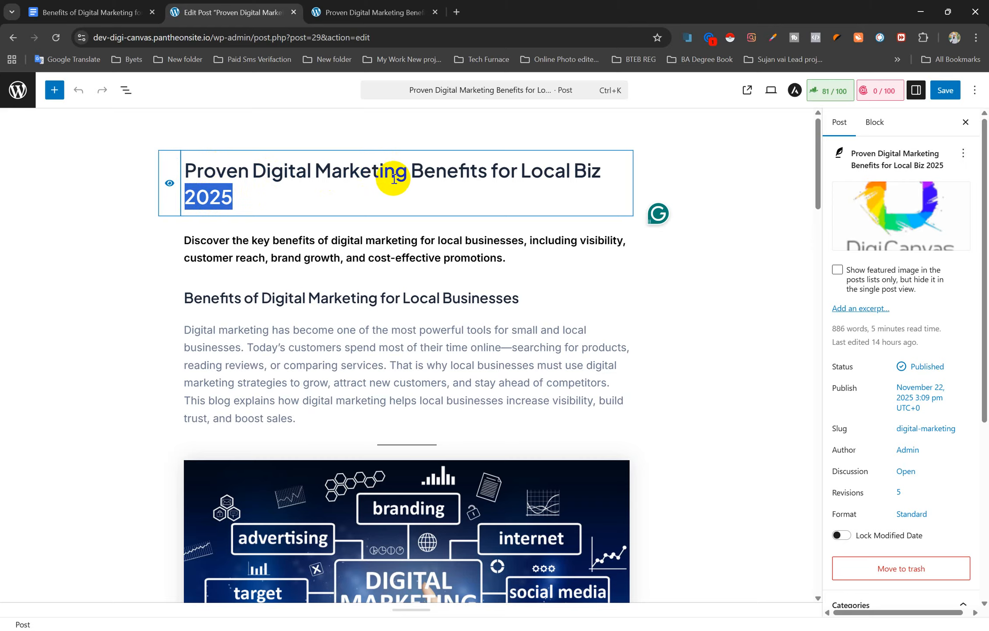
click(394, 173)
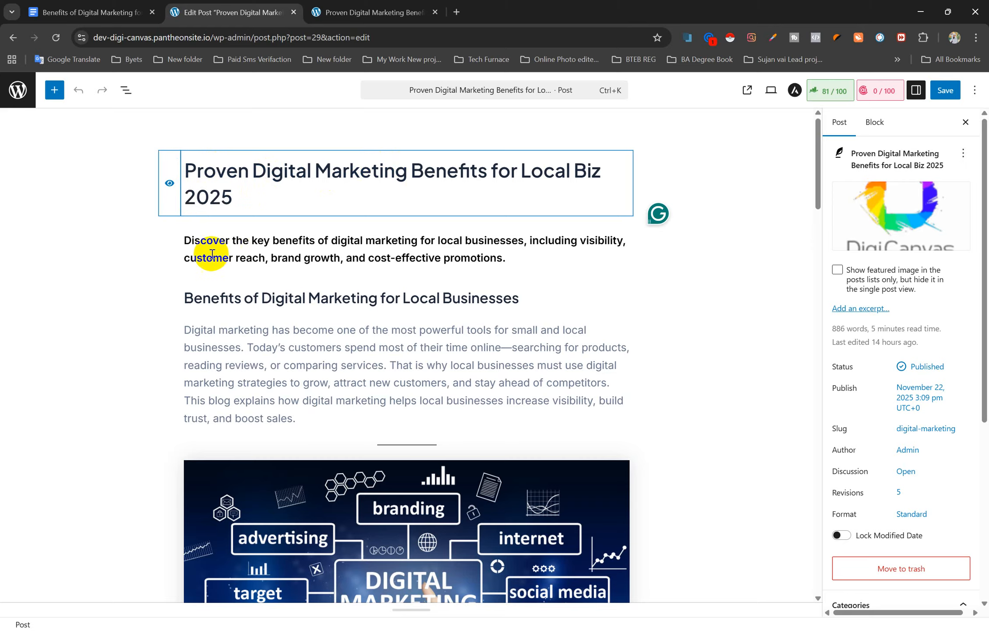
drag(187, 242, 513, 258)
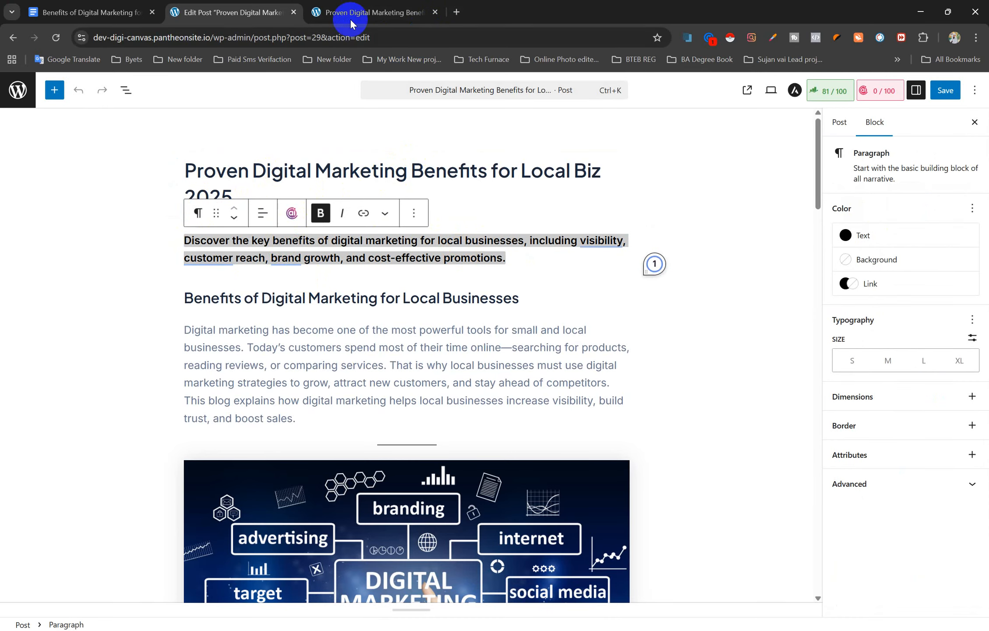
- Search Google for "digital marketing benefits" in a new browser tab
click(458, 12)
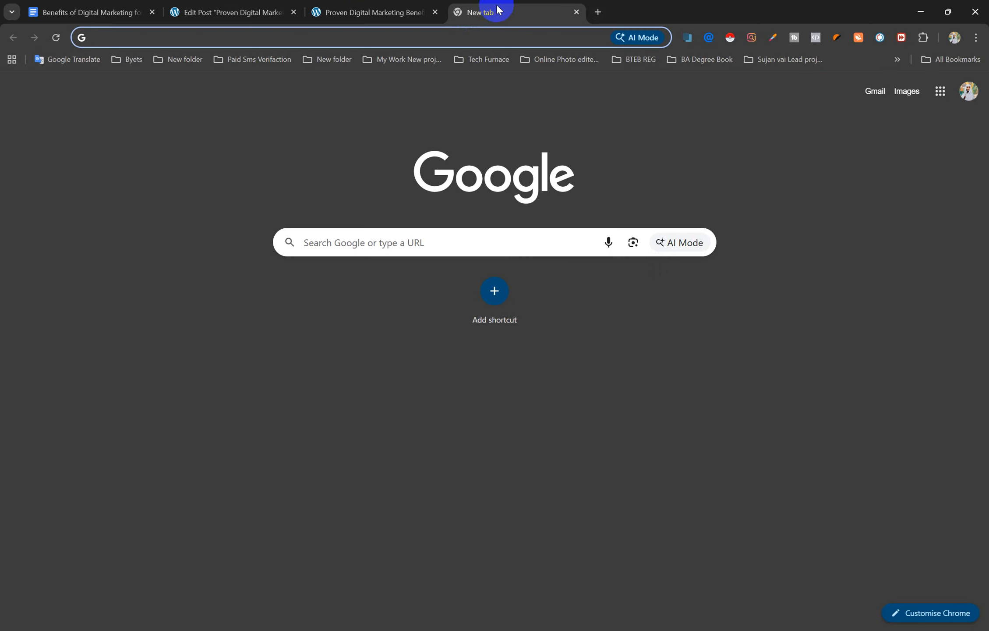
text(digi)
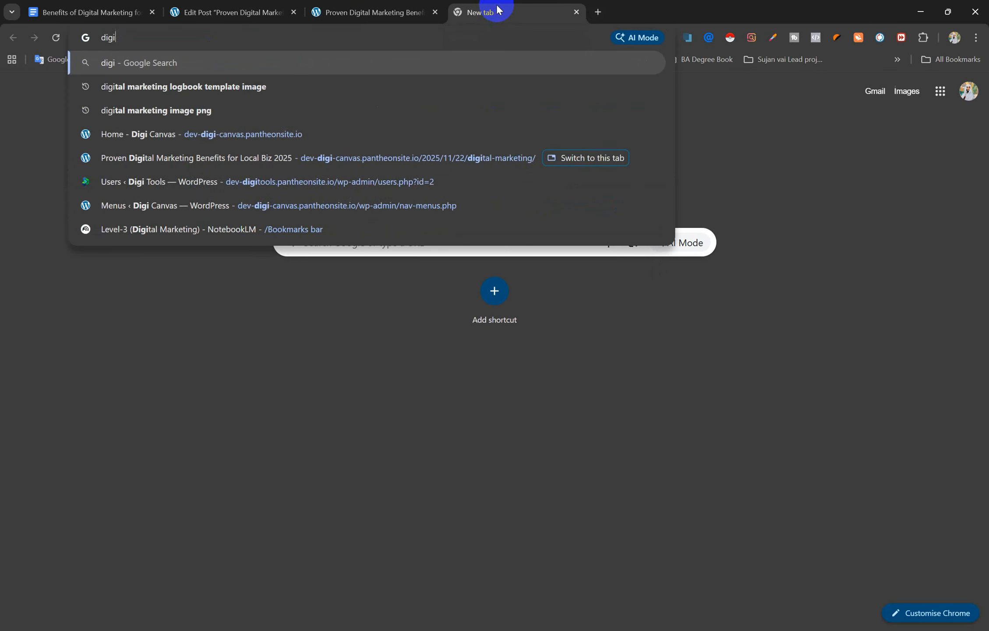
text(tal marketi)
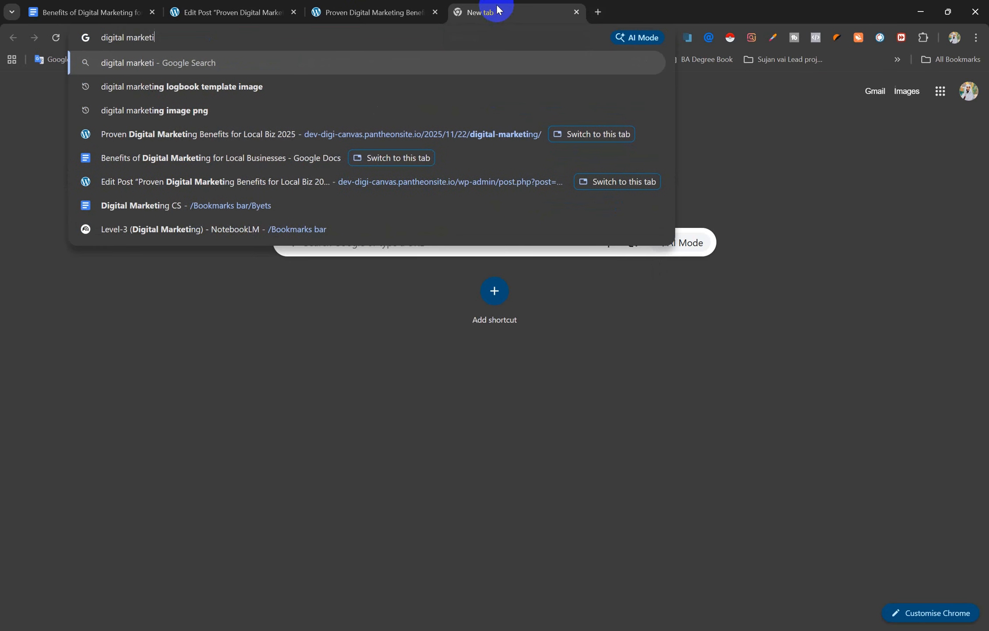
text(ng ben)
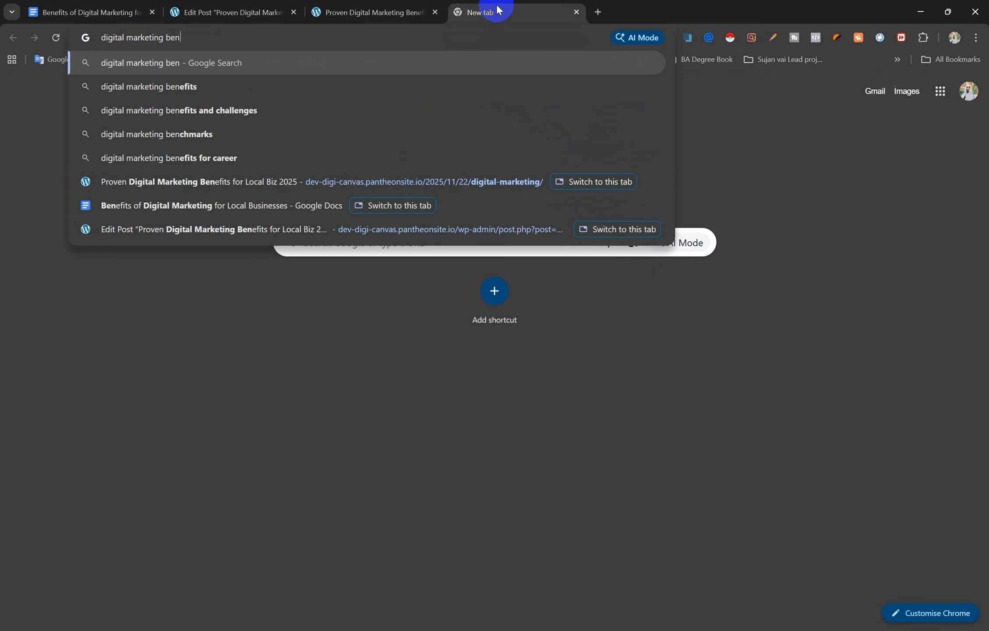
key(Down)
key(Return)
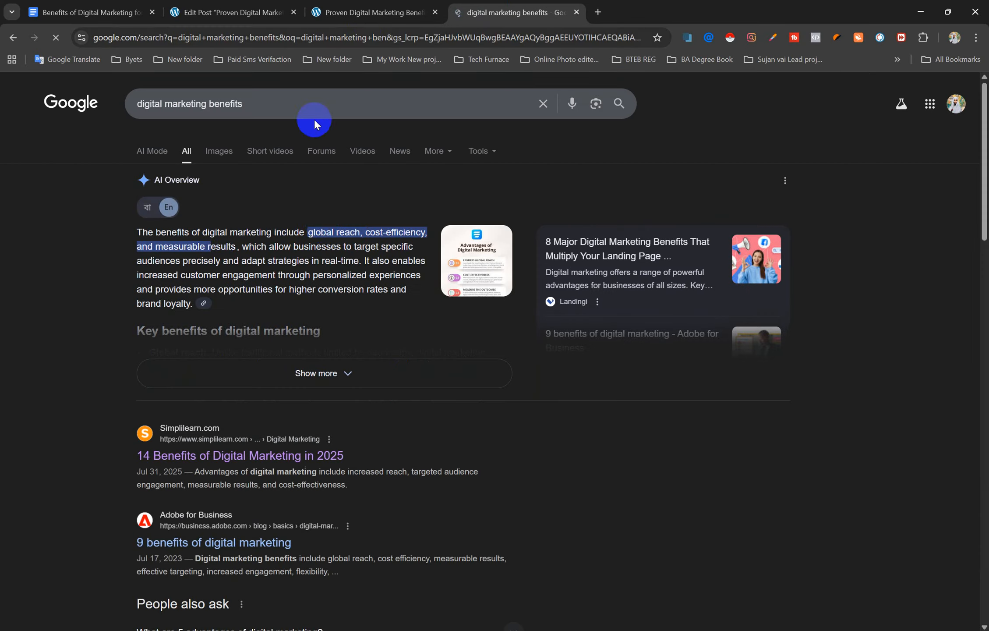
- Examine the Mailchimp search result's description snippet and compare it with the published post's opening paragraph
scroll(318, 281, down, 7)
scroll(316, 276, down, 3)
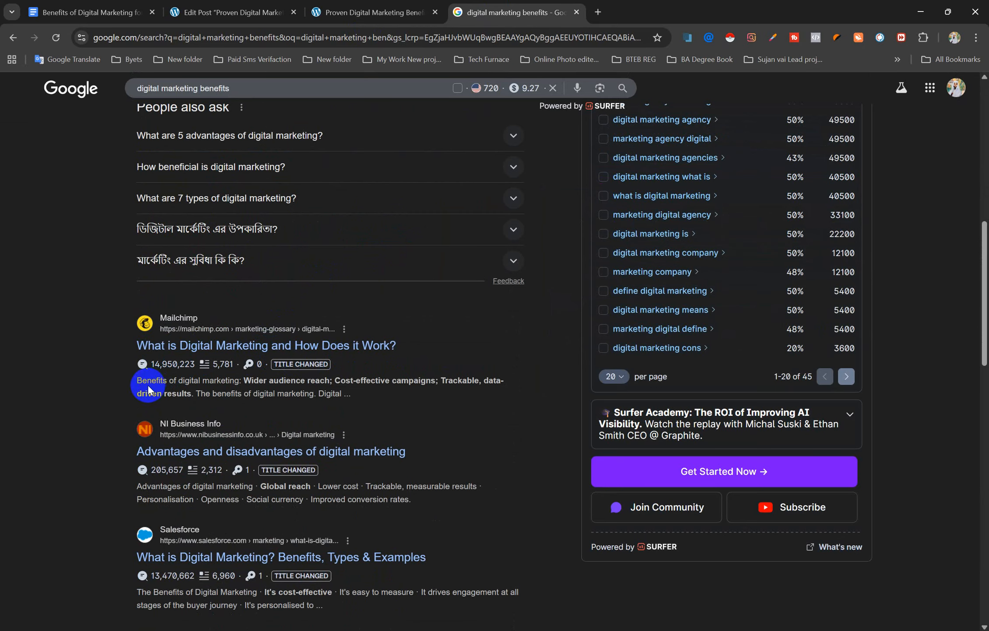
drag(139, 382, 343, 393)
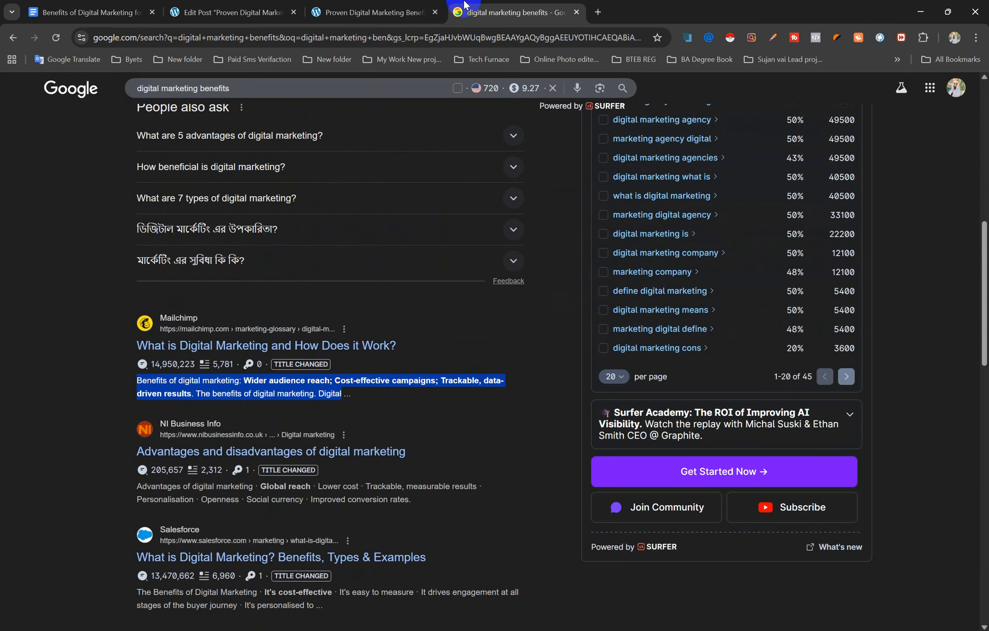
click(370, 12)
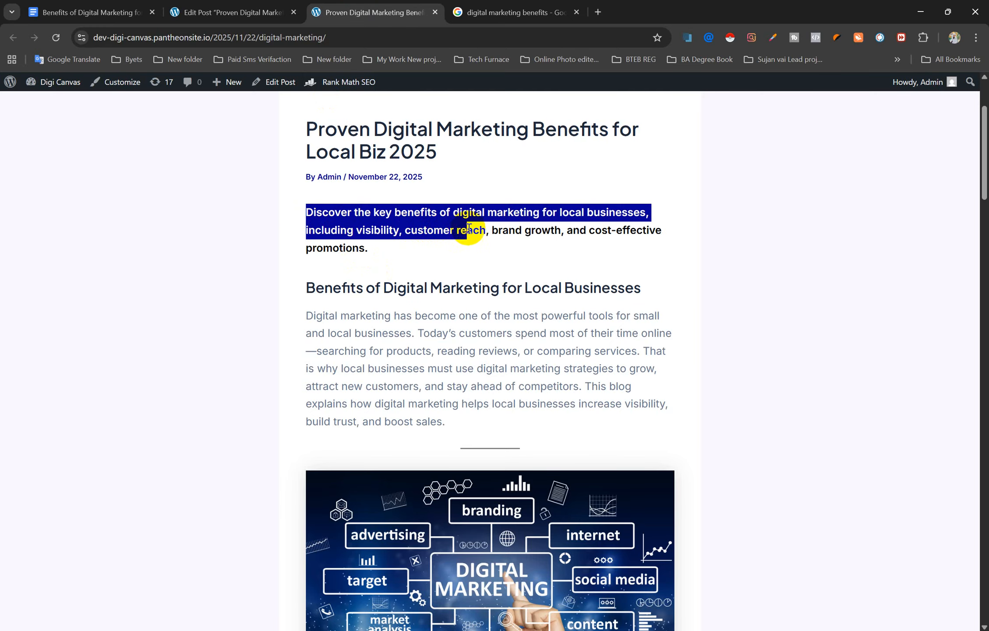
click(423, 224)
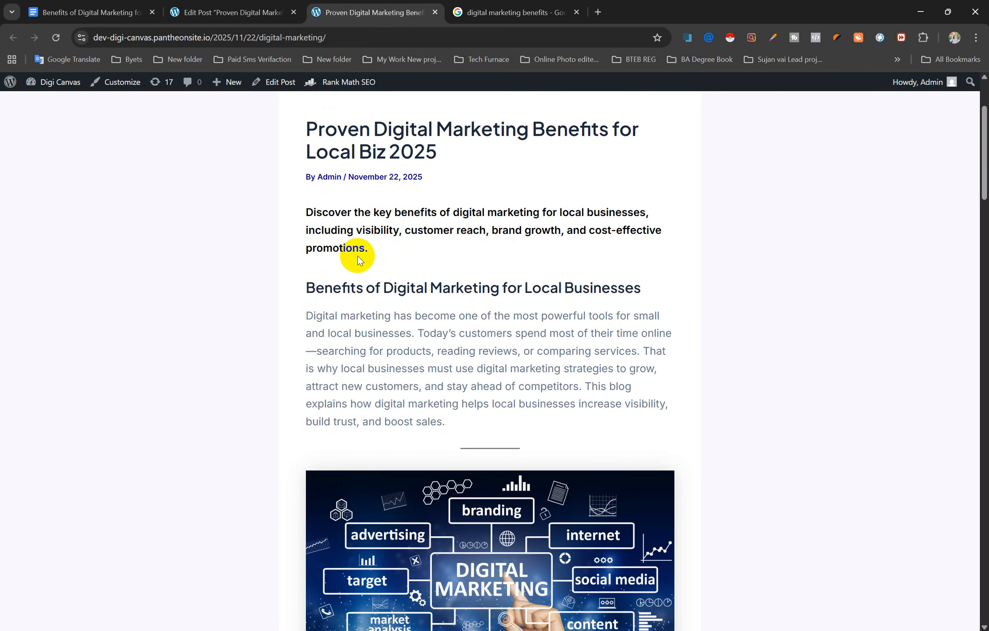
- Compare the Google results with the published post and examine the keyword "digital marketing" in its title and bold opening description
click(512, 12)
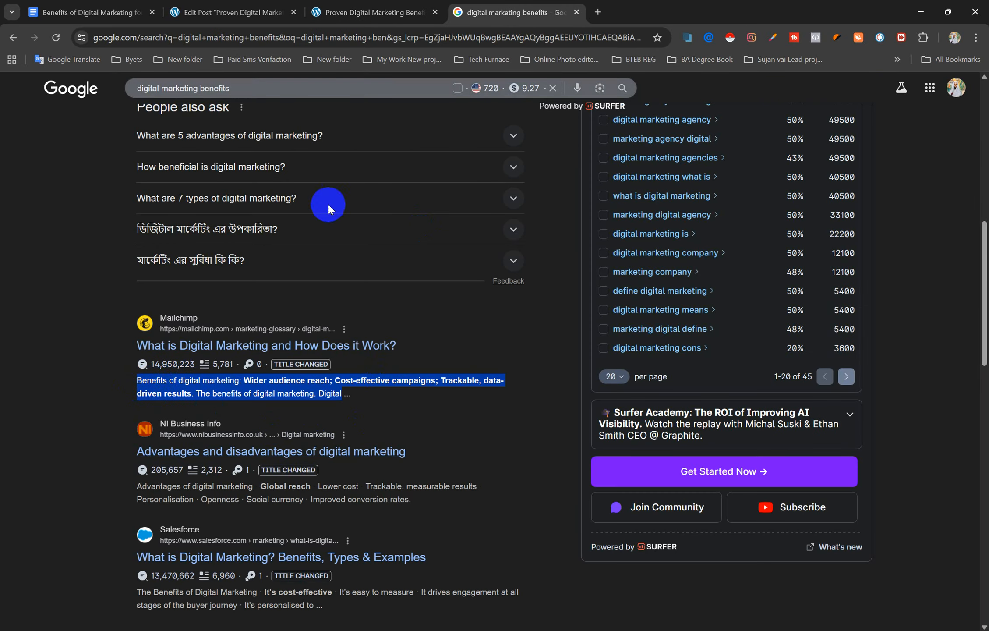
click(327, 11)
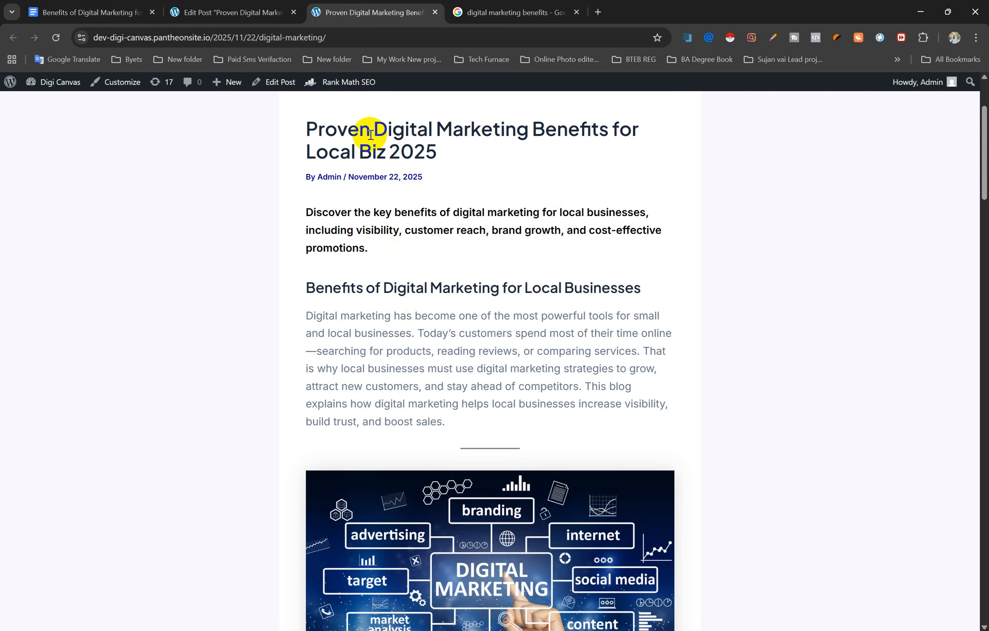
drag(376, 129, 530, 132)
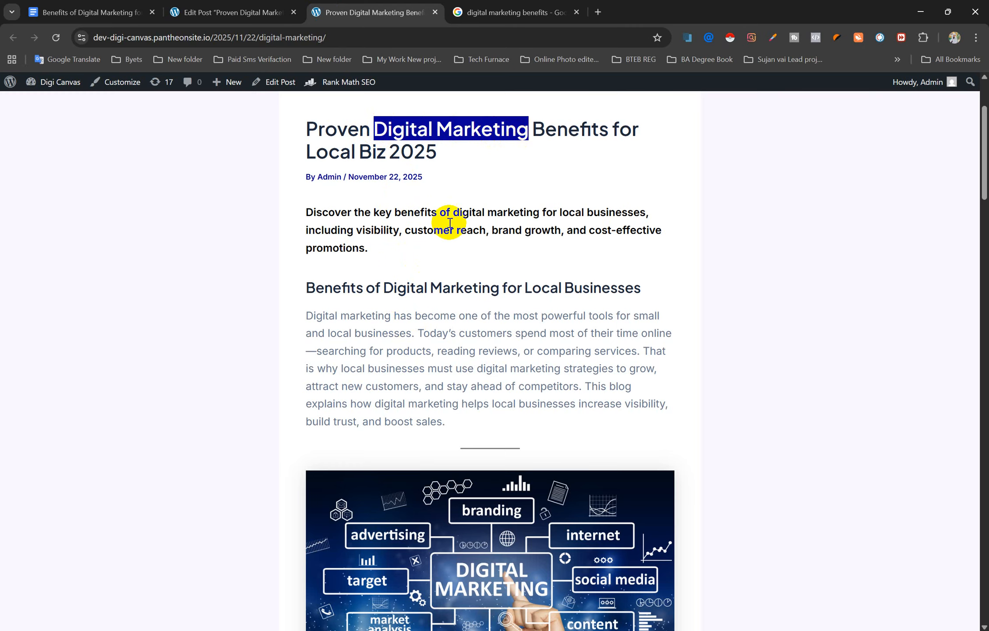
drag(453, 212, 540, 213)
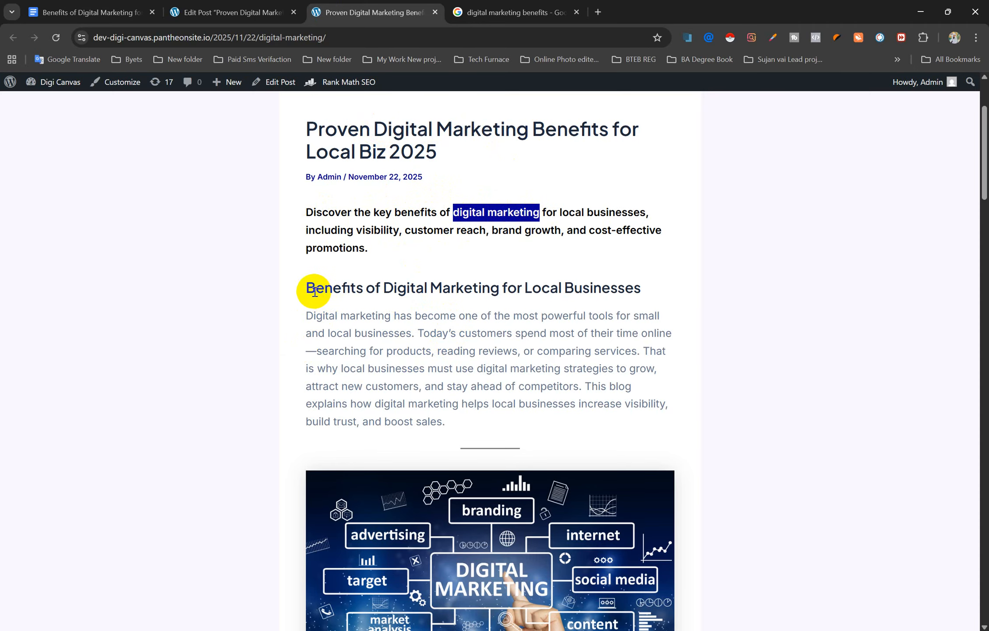
- Examine the post's body through section 4 and beyond, including its subheadings, main image and the linked words "SEO" and "Traditional Advertising"
scroll(522, 354, down, 1)
scroll(521, 354, down, 7)
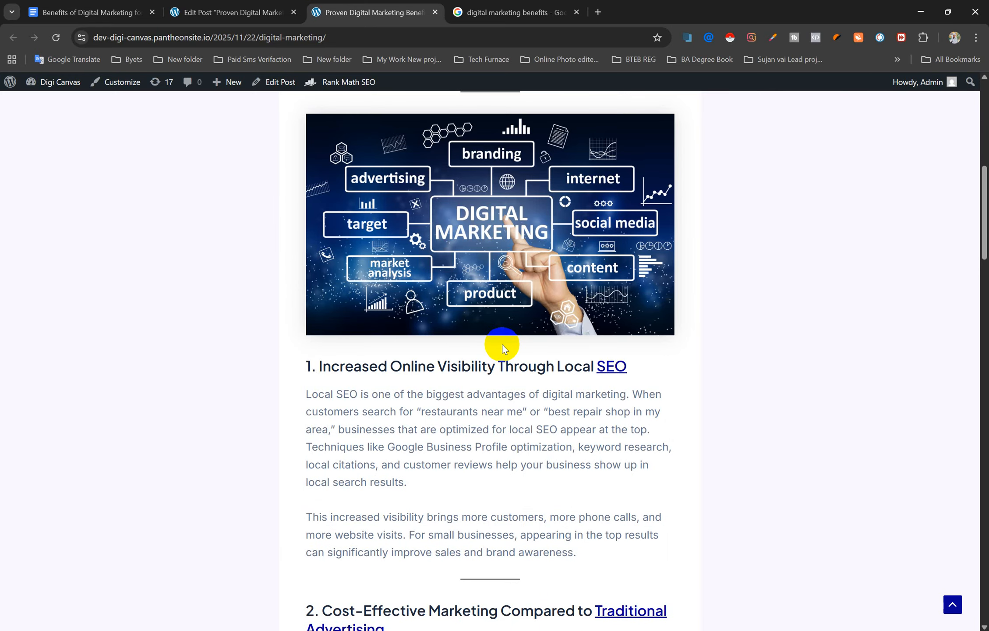
scroll(458, 402, down, 7)
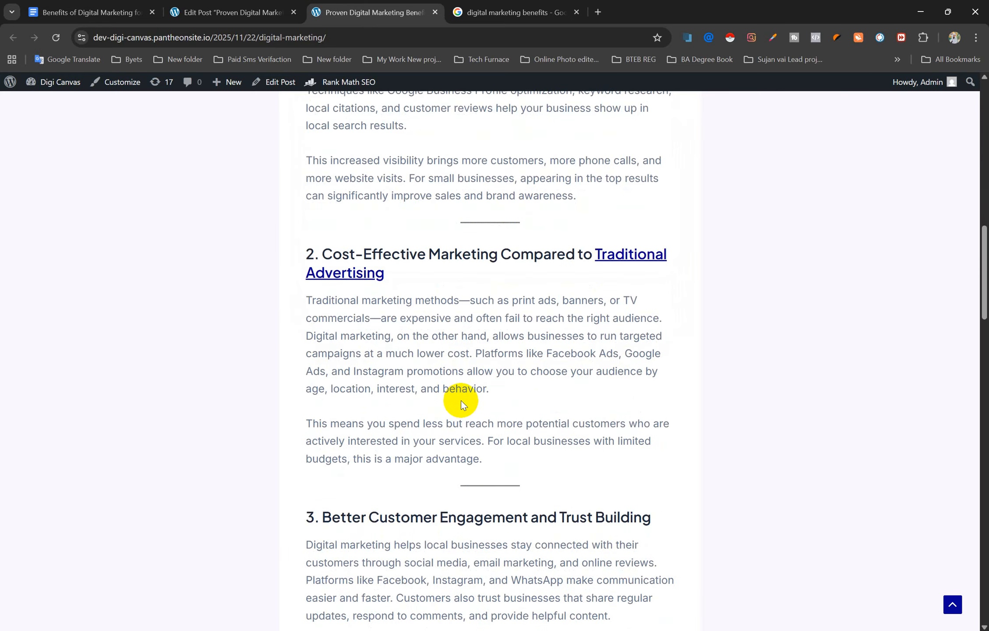
scroll(462, 398, up, 2)
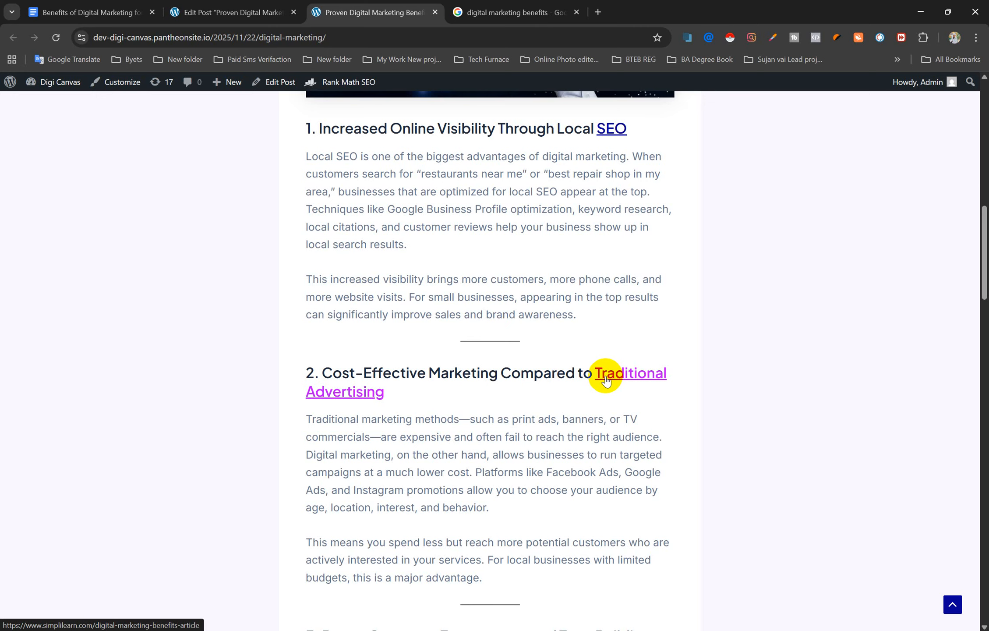
scroll(528, 346, down, 4)
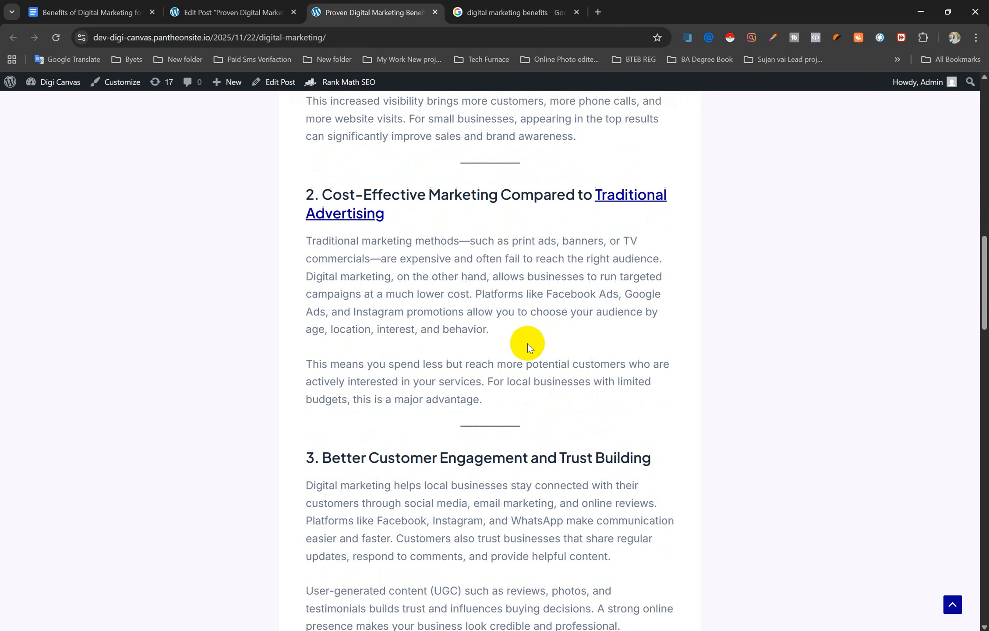
scroll(528, 347, down, 20)
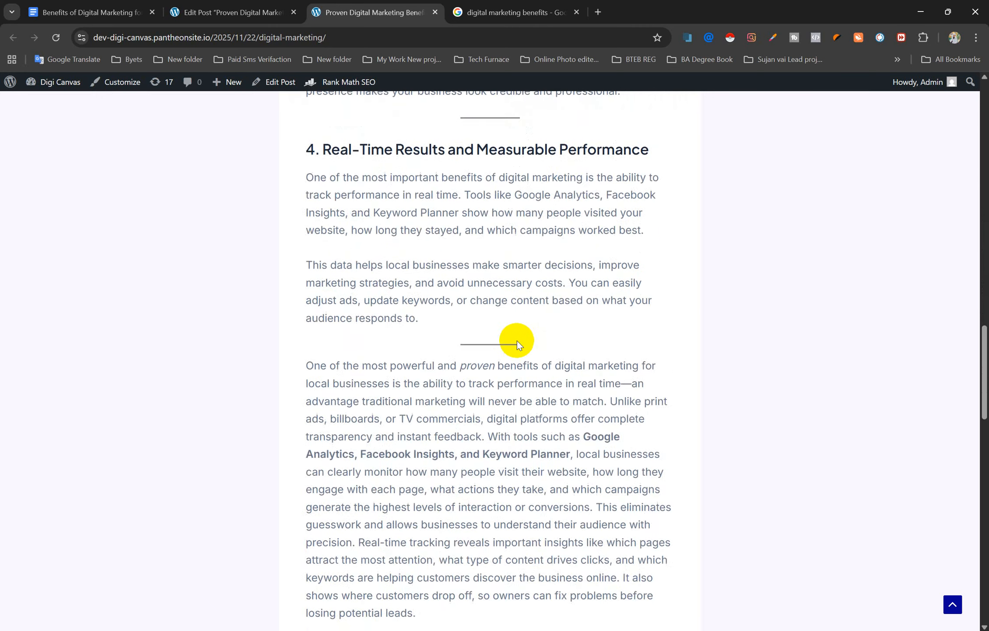
scroll(578, 359, down, 10)
scroll(566, 362, up, 20)
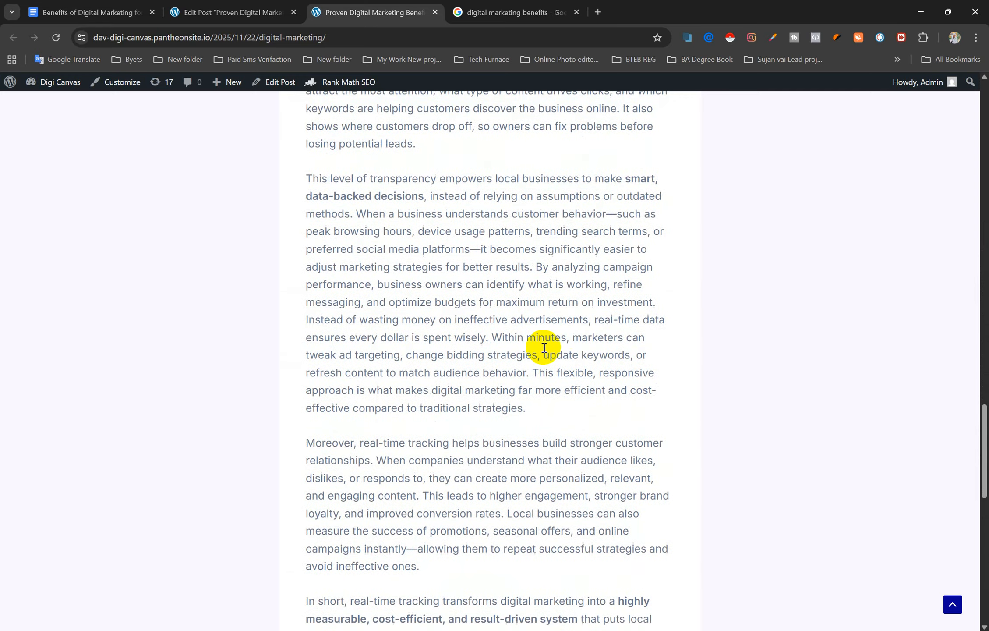
scroll(556, 306, up, 8)
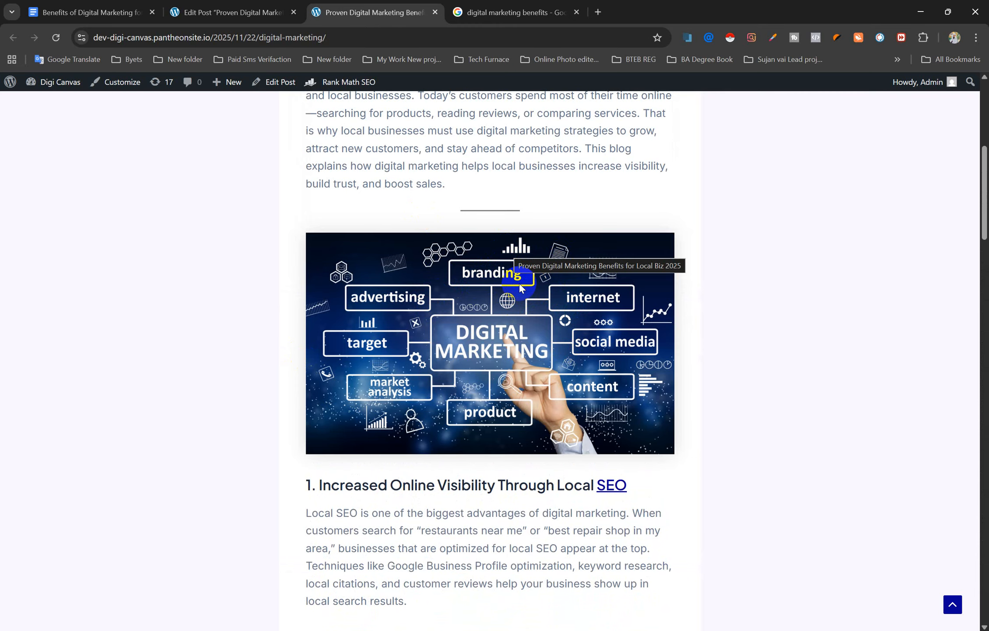
scroll(519, 282, up, 8)
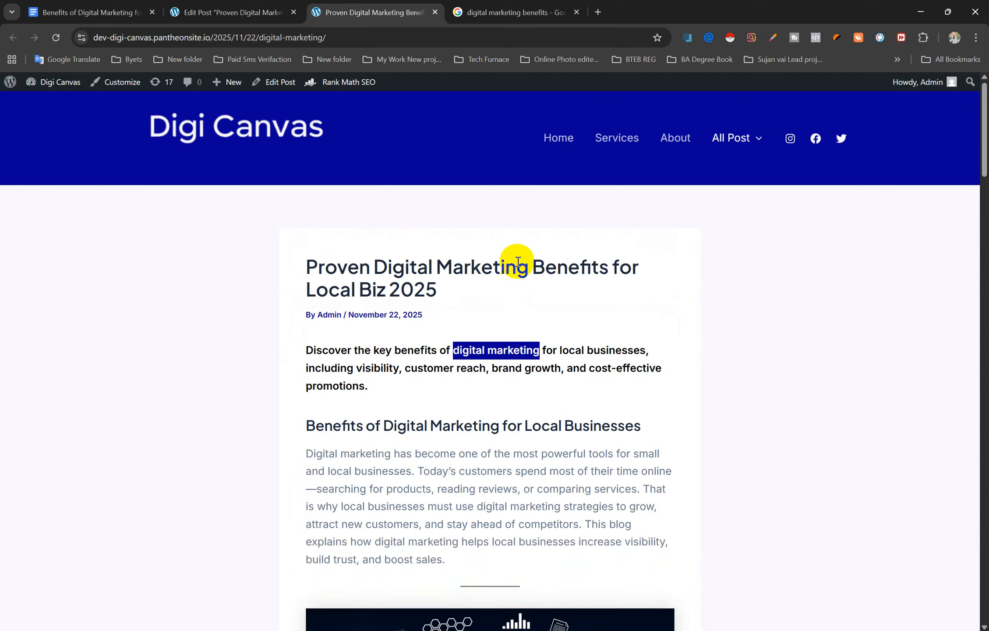
click(403, 347)
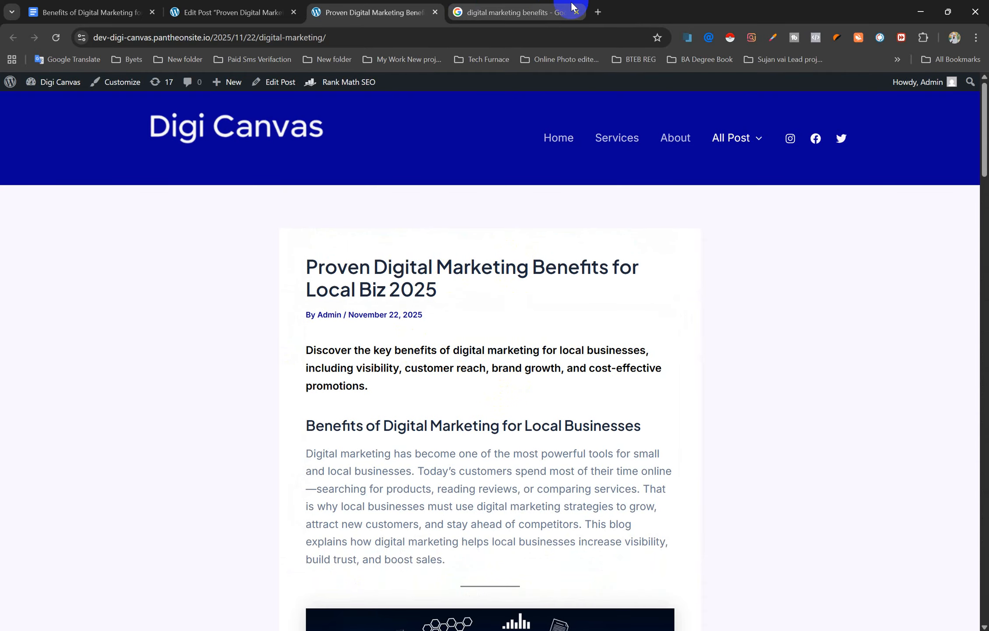
- Examine the meta title and meta description in the source Google Doc and compare them with the published post's opening
click(107, 8)
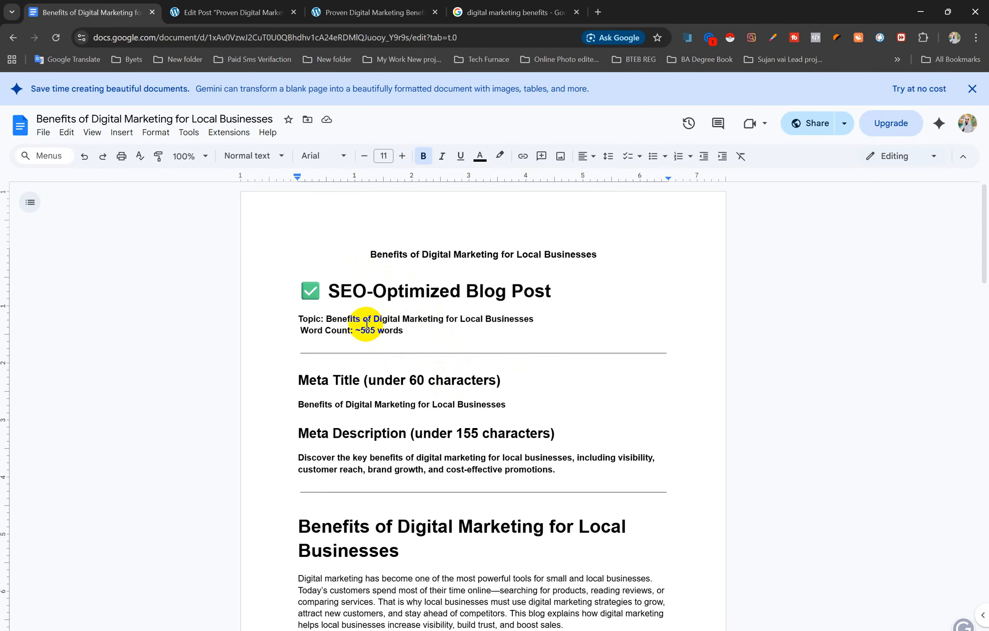
click(402, 5)
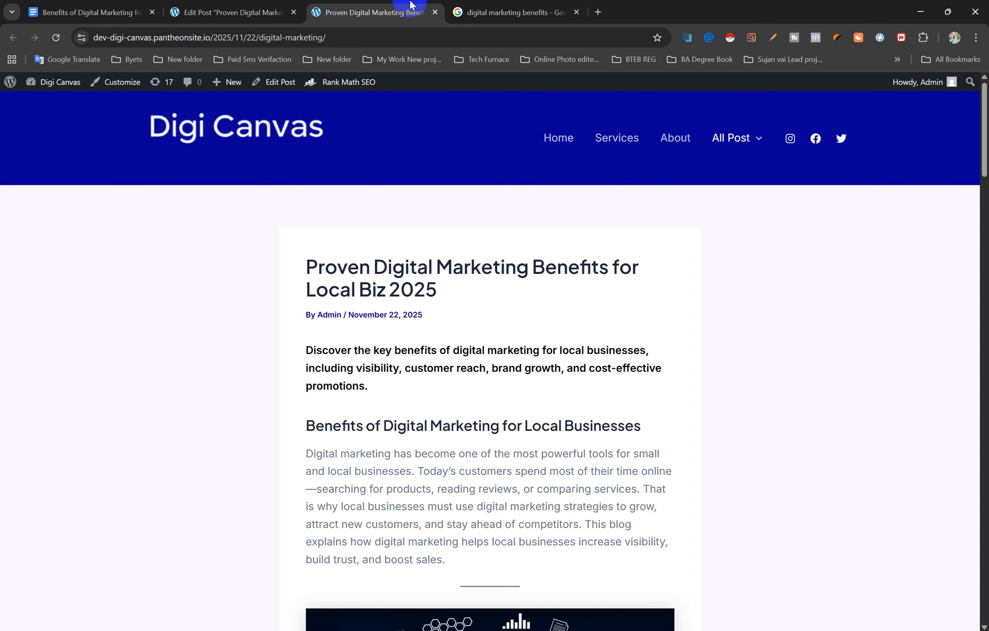
scroll(392, 396, down, 5)
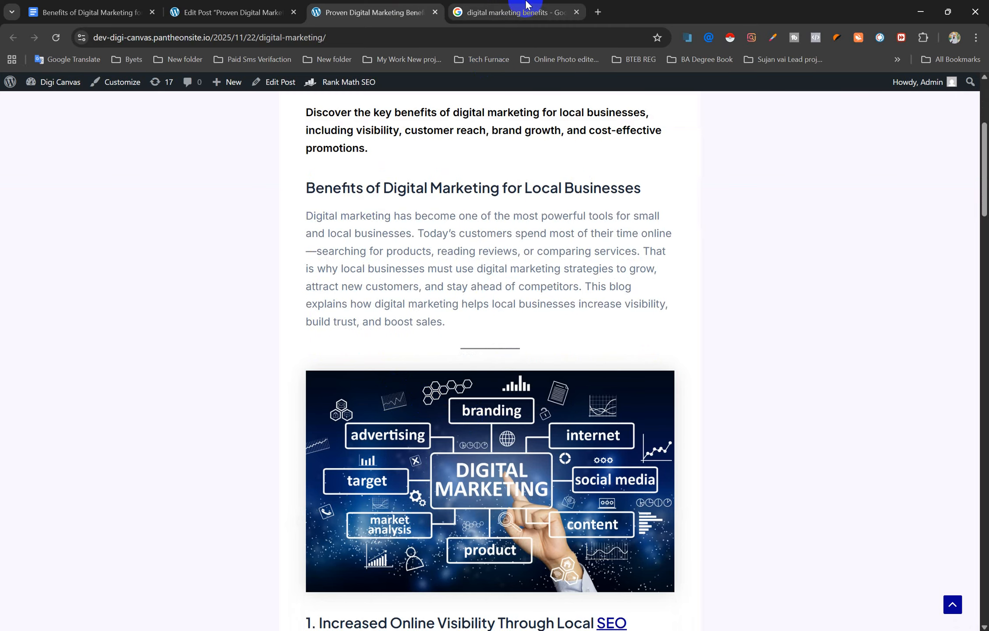
- Search Google for "chatgpt" in a new browser tab
click(597, 13)
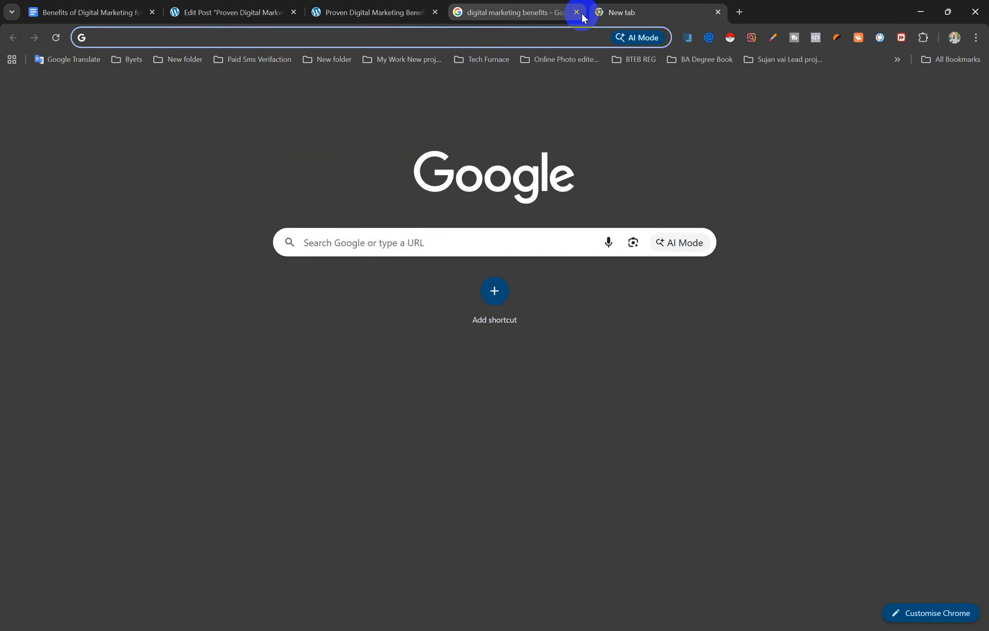
text(ch)
key(Return)
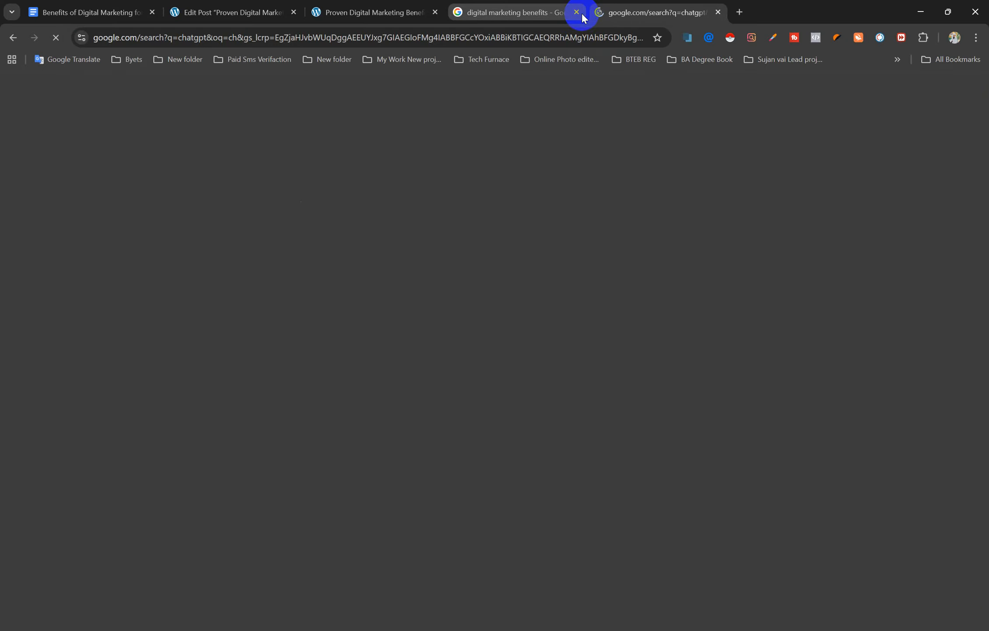
- Copy the phrase "Digital Marketing Benefits for" from the published post's title
click(376, 13)
scroll(391, 186, up, 5)
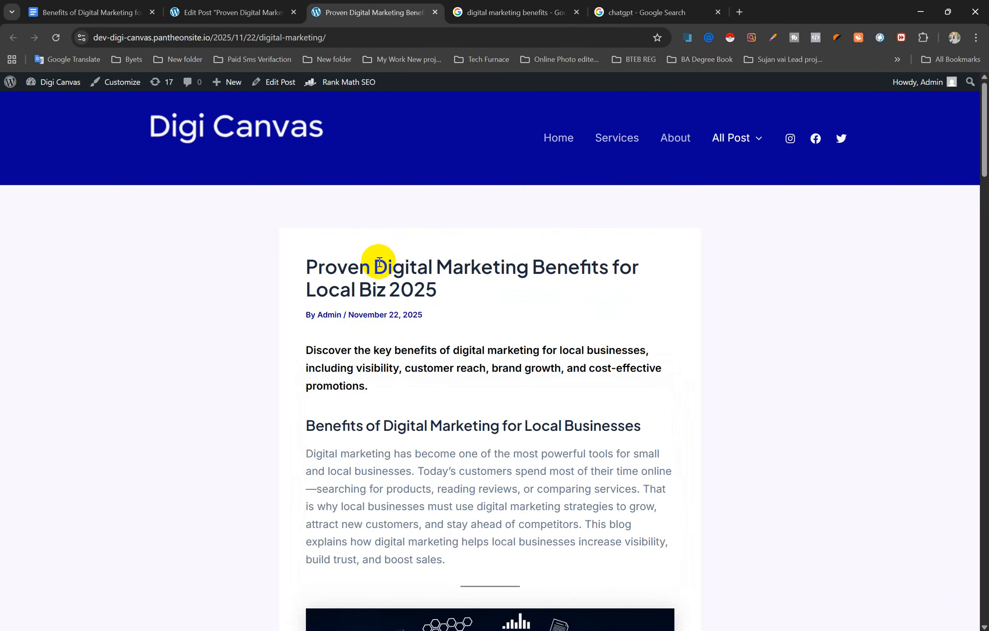
drag(375, 267, 631, 264)
key(ctrl+c)
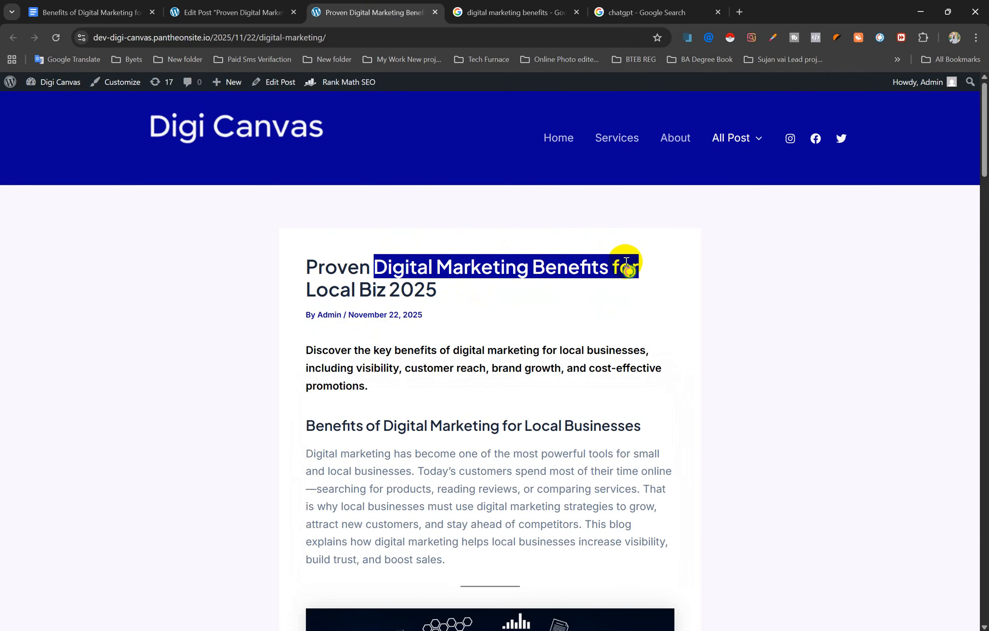
- Open ChatGPT from the search results and start a prompt with the copied phrase followed by "e commearce business." and a line break
click(641, 11)
click(170, 215)
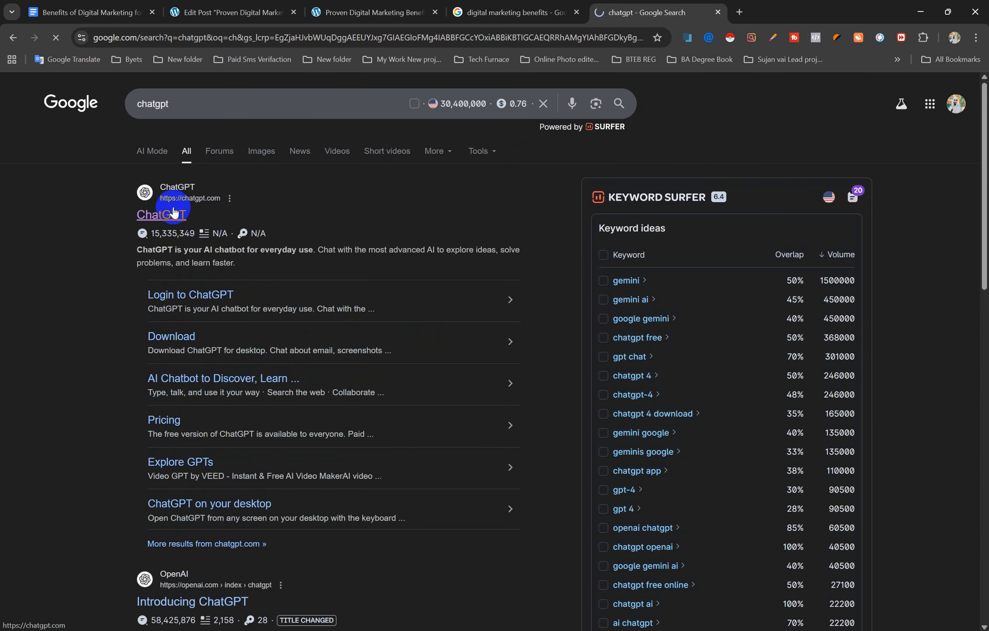
click(441, 325)
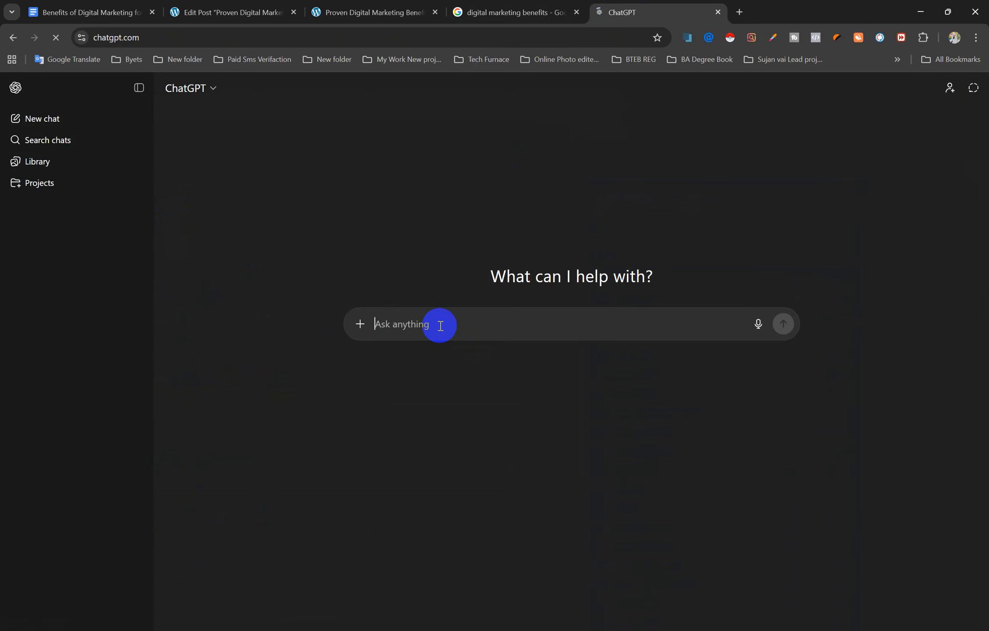
key(ctrl+v)
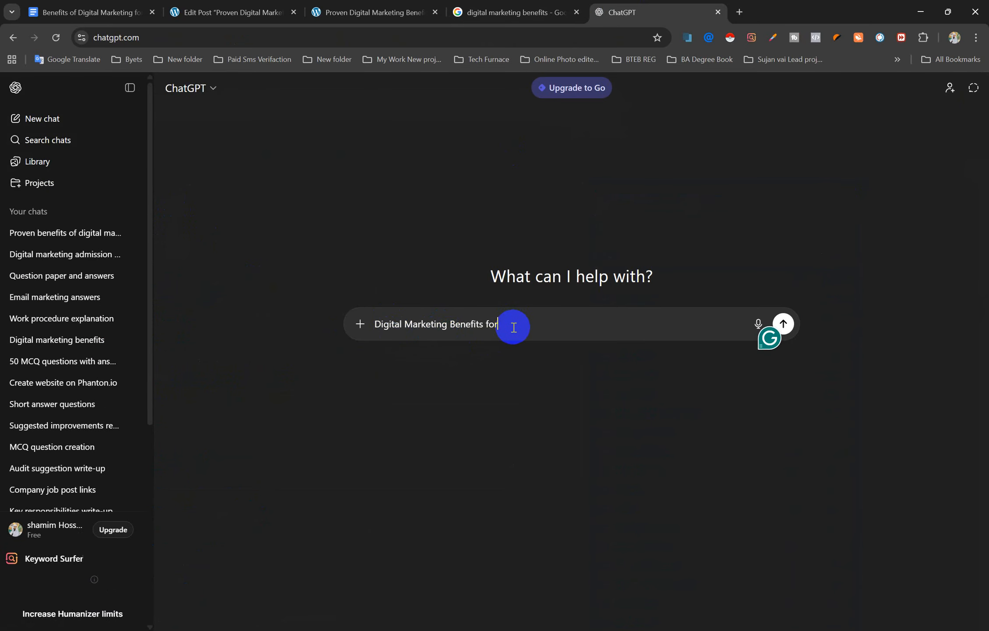
text(e commearce business.)
key(shift+Return)
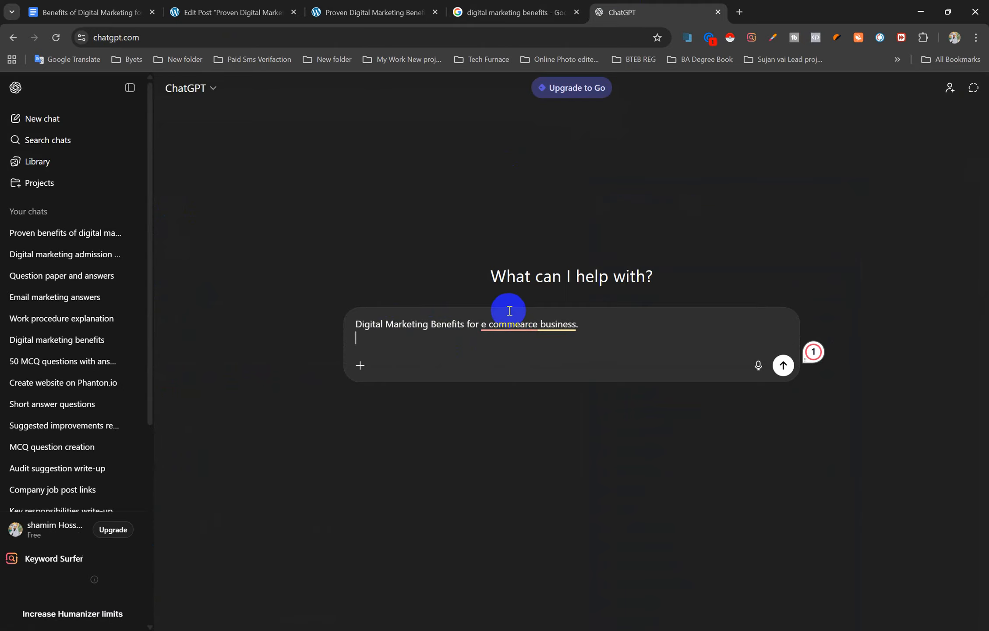
- Correct the misspelled "e commearce" in the prompt to "e-commerce" using the Grammarly suggestion
click(512, 327)
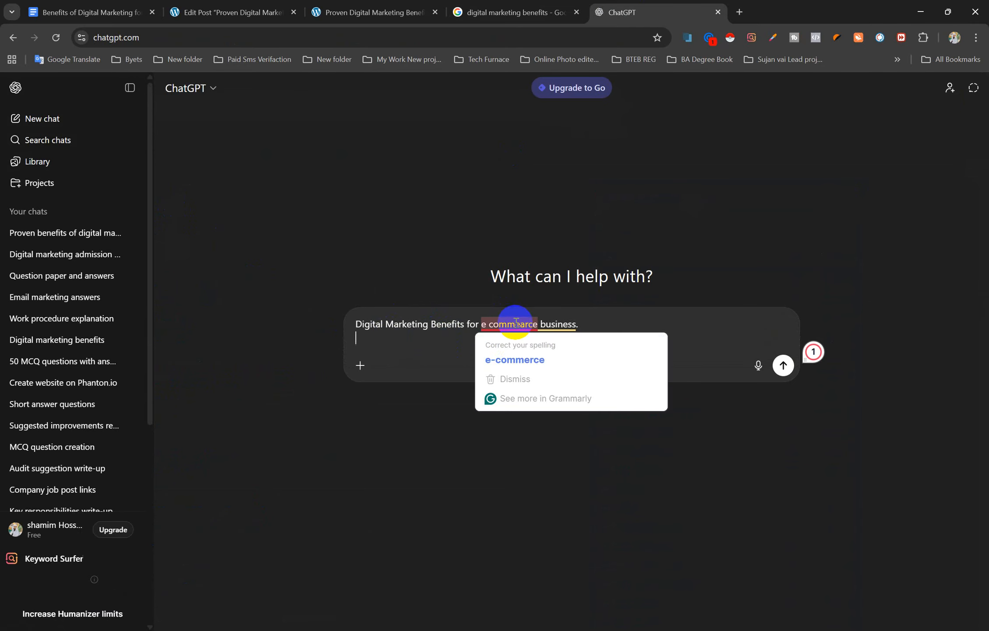
click(519, 357)
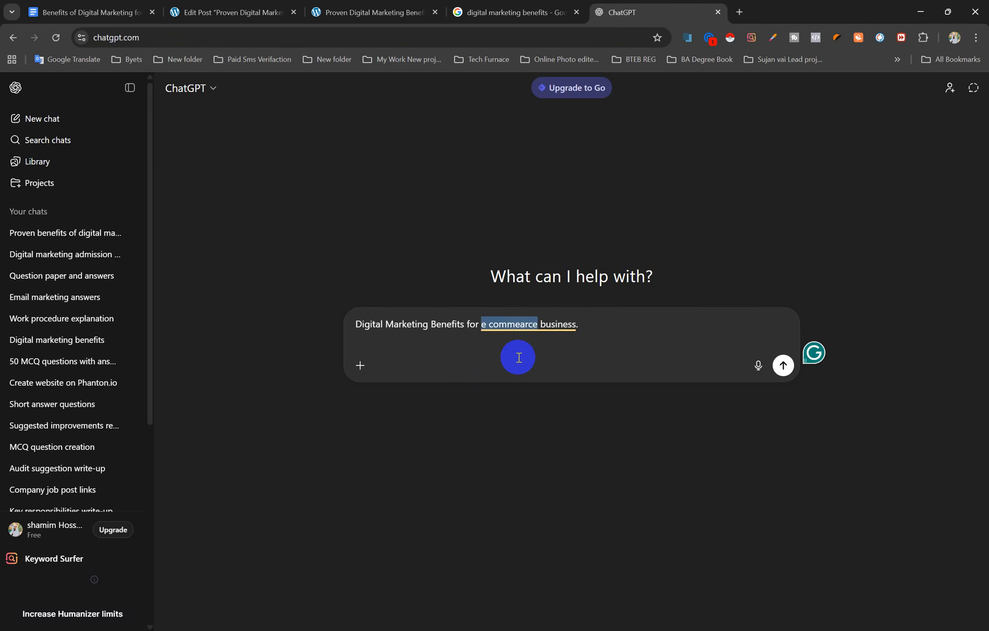
click(451, 355)
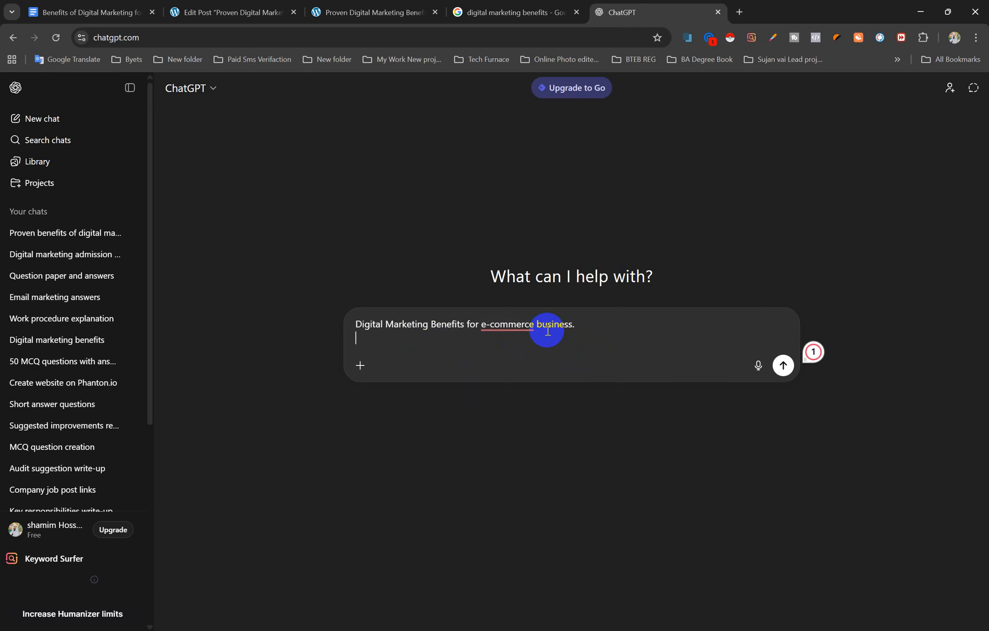
mouse_move(512, 332)
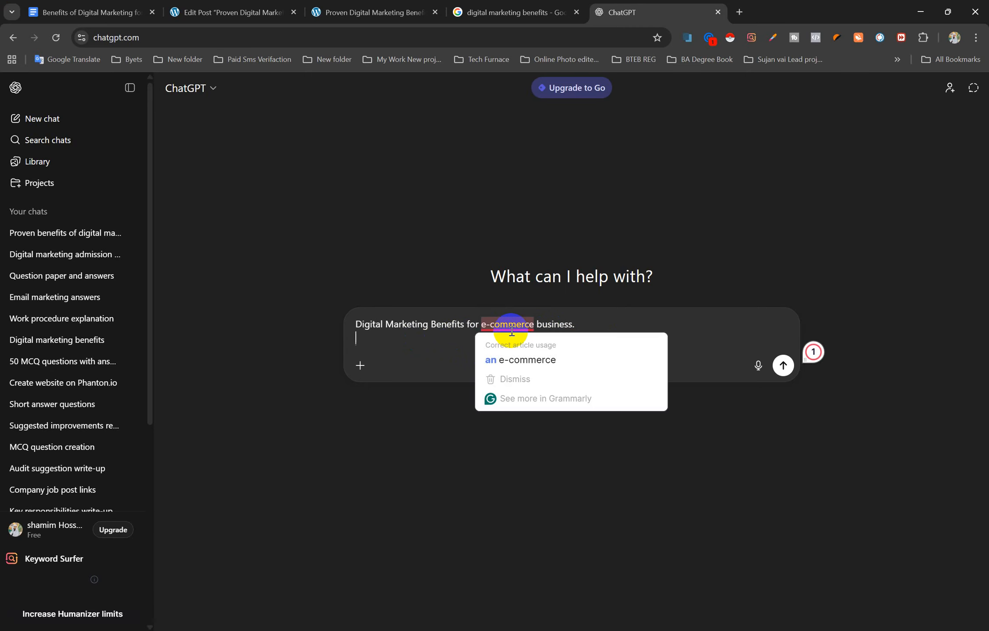
- Add requests for a power-word title with keywords and a number under 60 characters, plus 1200 words of content with paragraph titles, and send the prompt
click(393, 350)
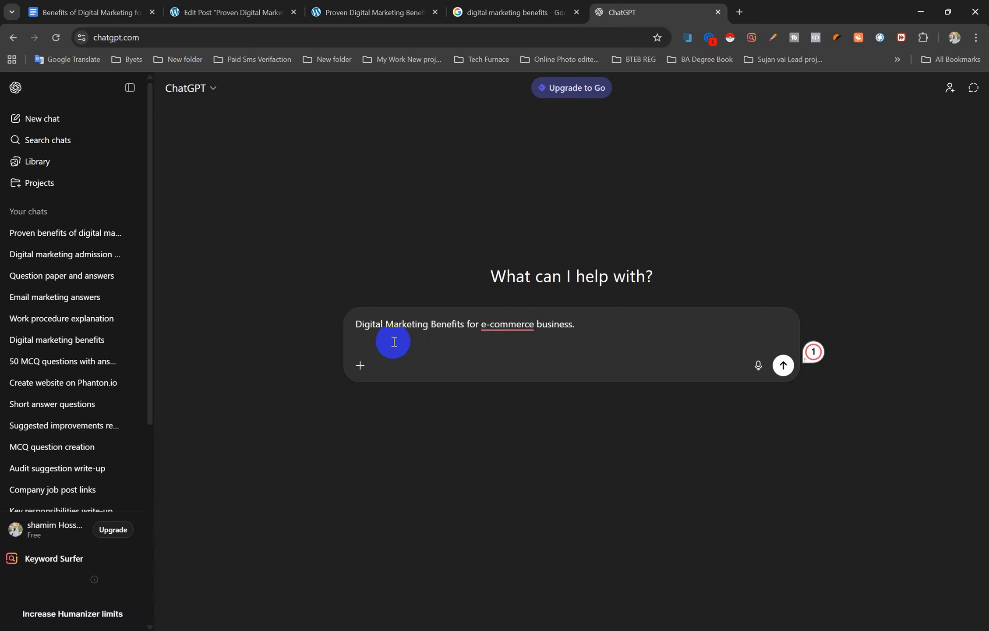
key(shift+Return)
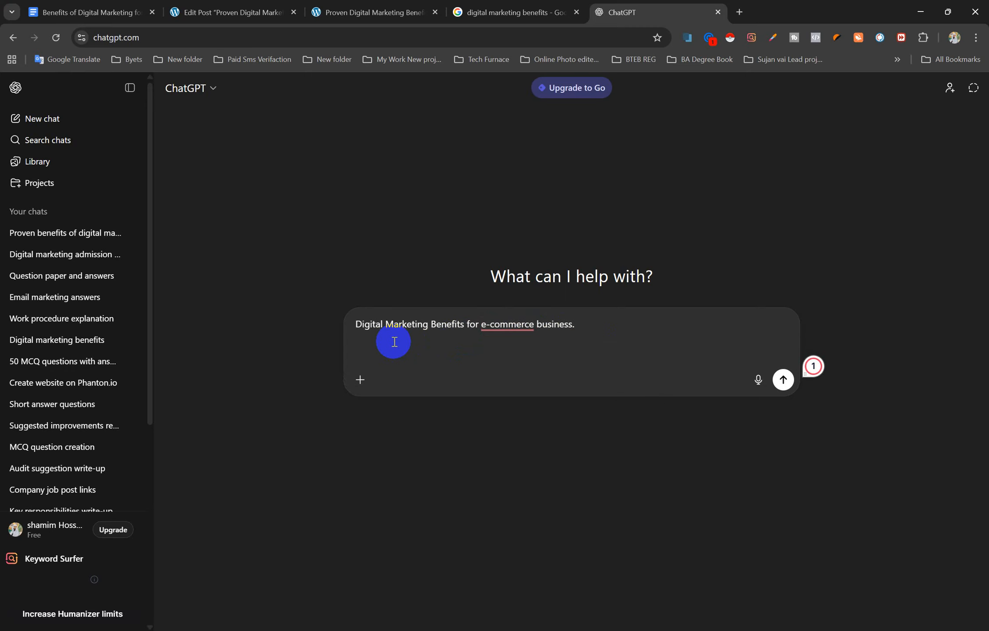
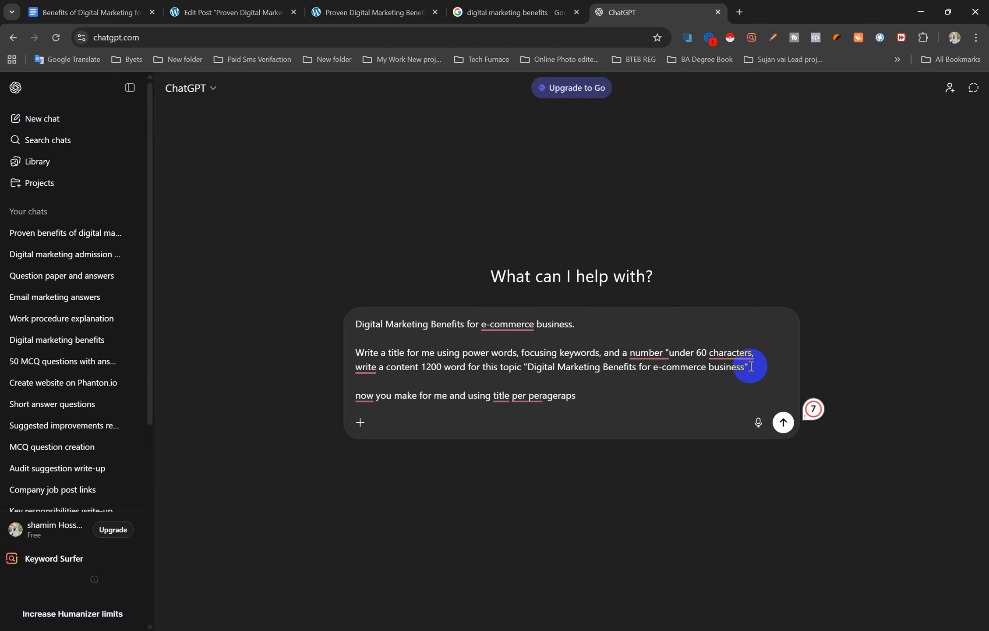
key(Return)
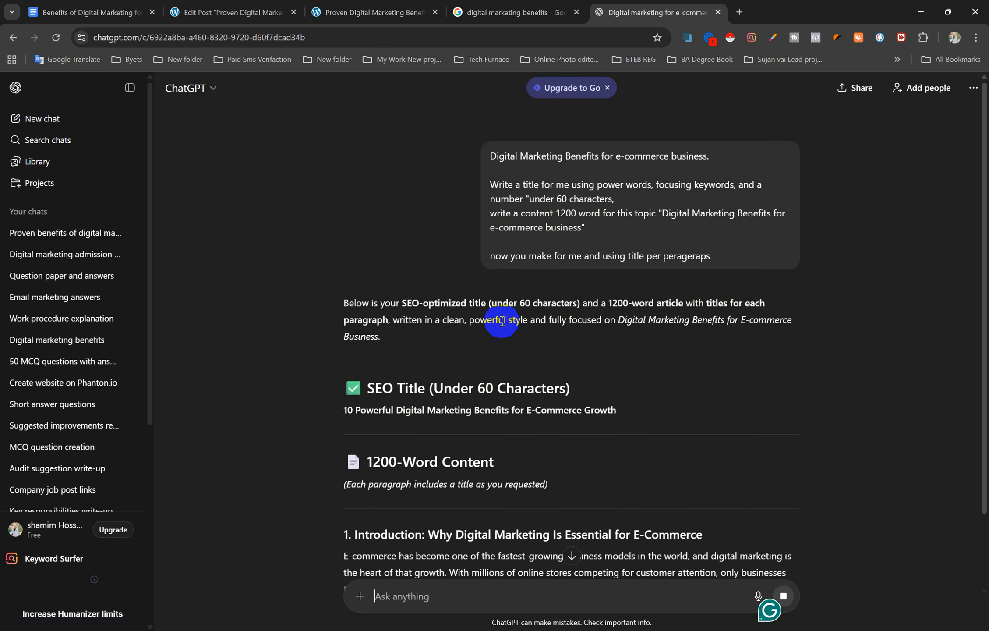
- Examine the generated SEO title's number, power word and keywords in the ChatGPT response
scroll(502, 321, down, 2)
scroll(502, 323, down, 2)
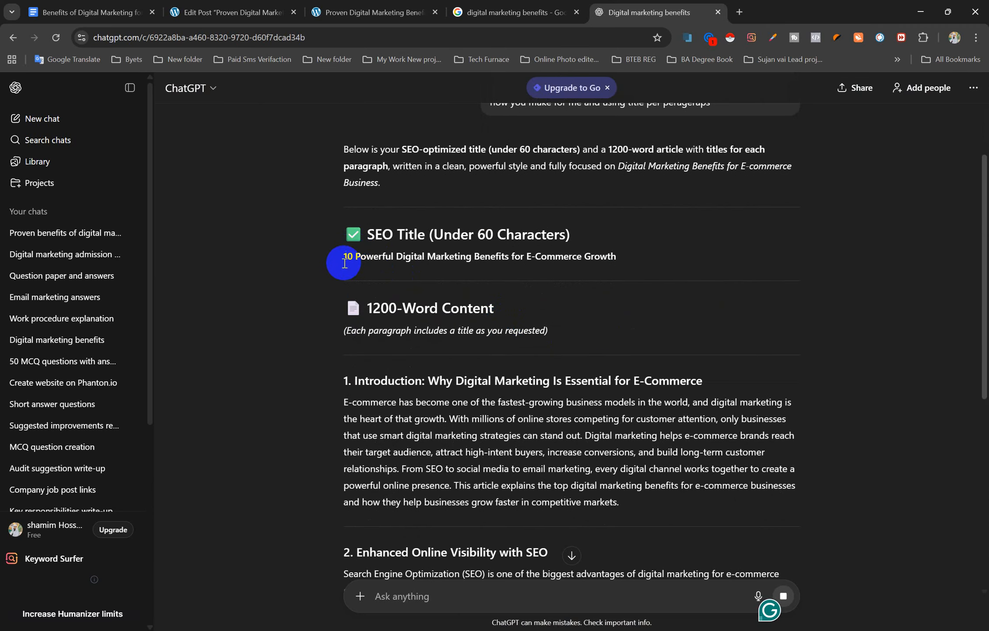
drag(347, 255, 470, 261)
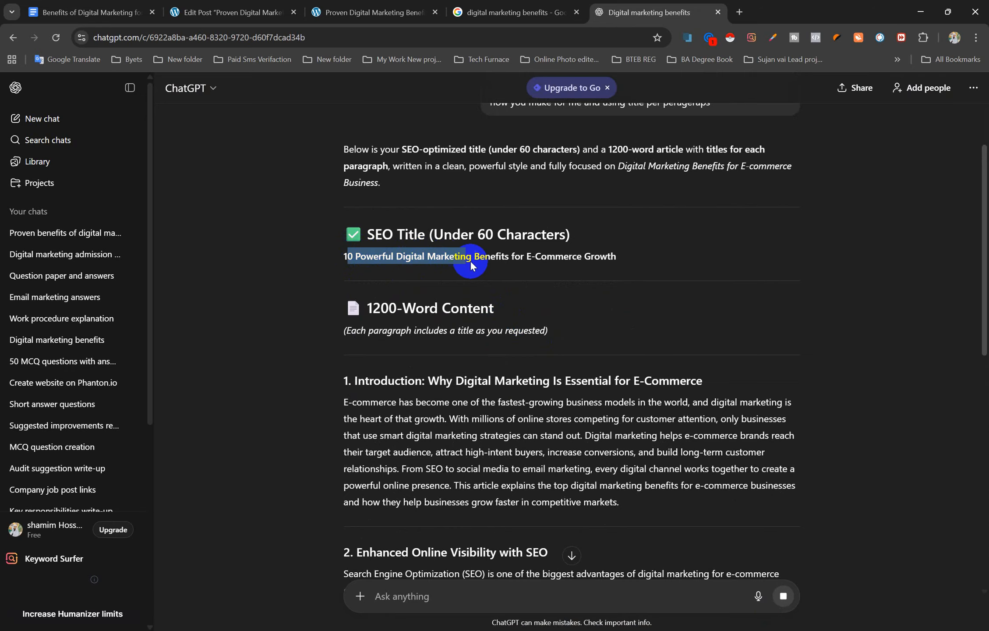
drag(532, 262, 604, 264)
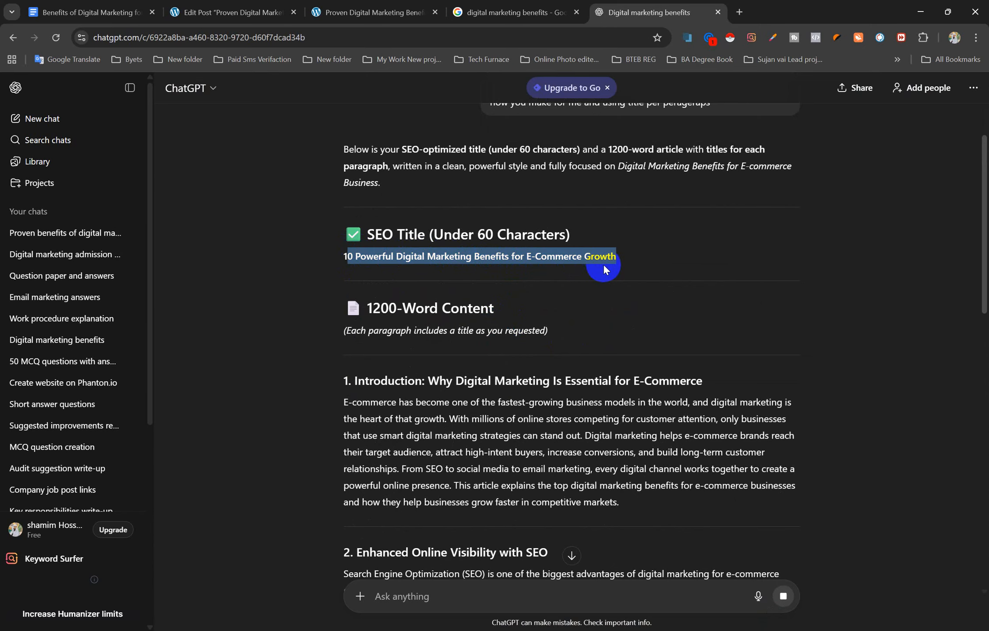
- Review the generated SEO title and read through the article's numbered sections, from the introduction to the conclusion
click(480, 254)
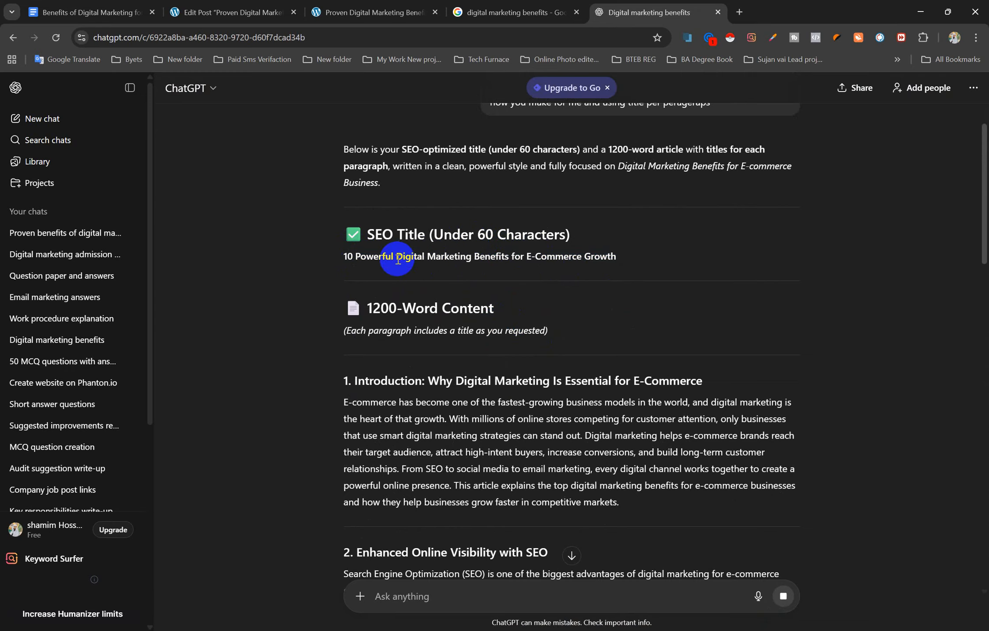
drag(348, 256, 504, 257)
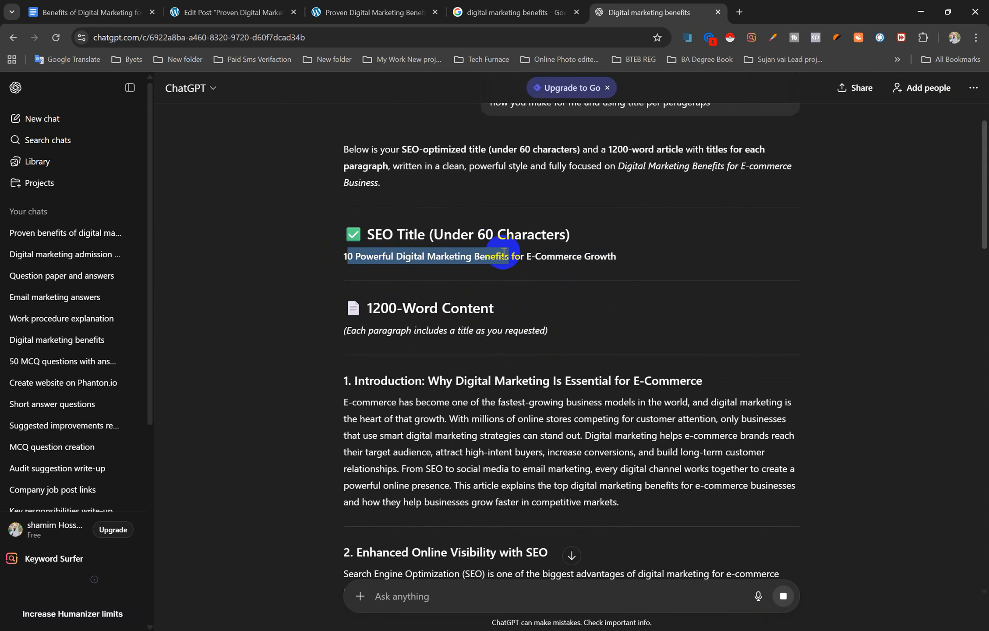
click(409, 342)
scroll(408, 342, down, 4)
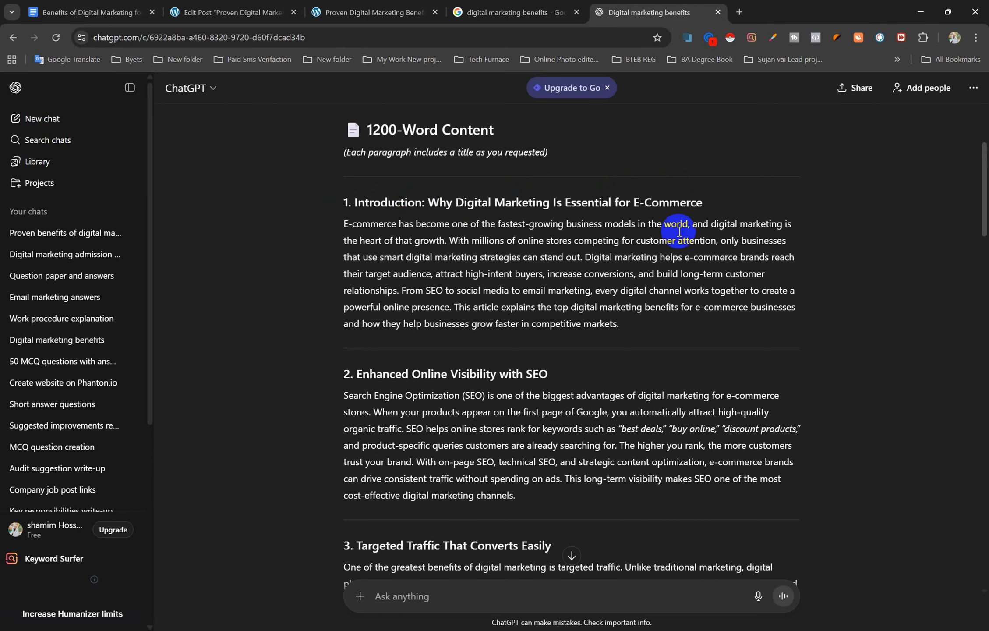
scroll(648, 357, down, 4)
scroll(546, 310, down, 20)
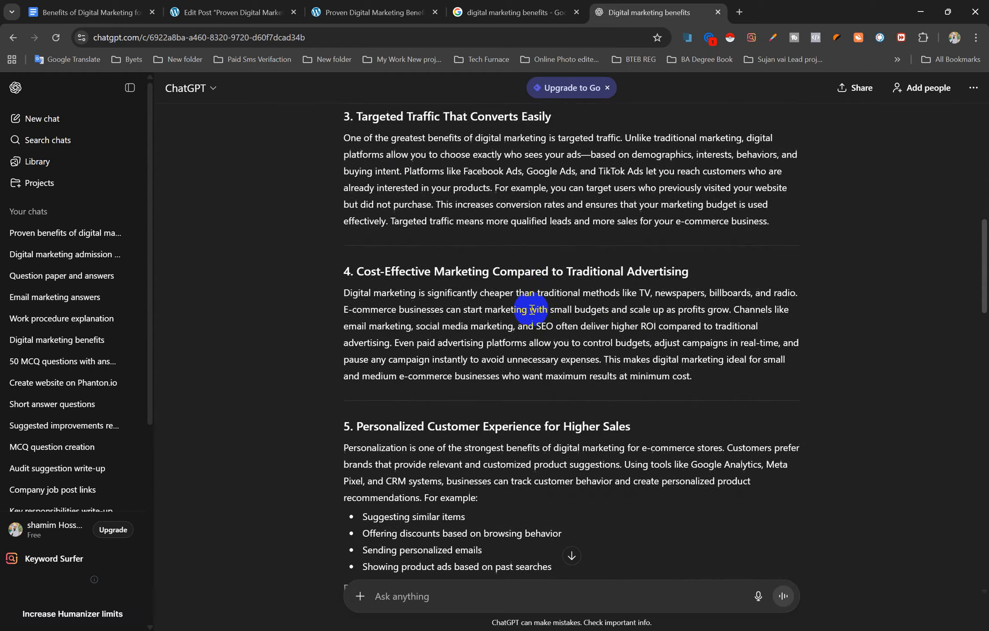
scroll(527, 312, down, 17)
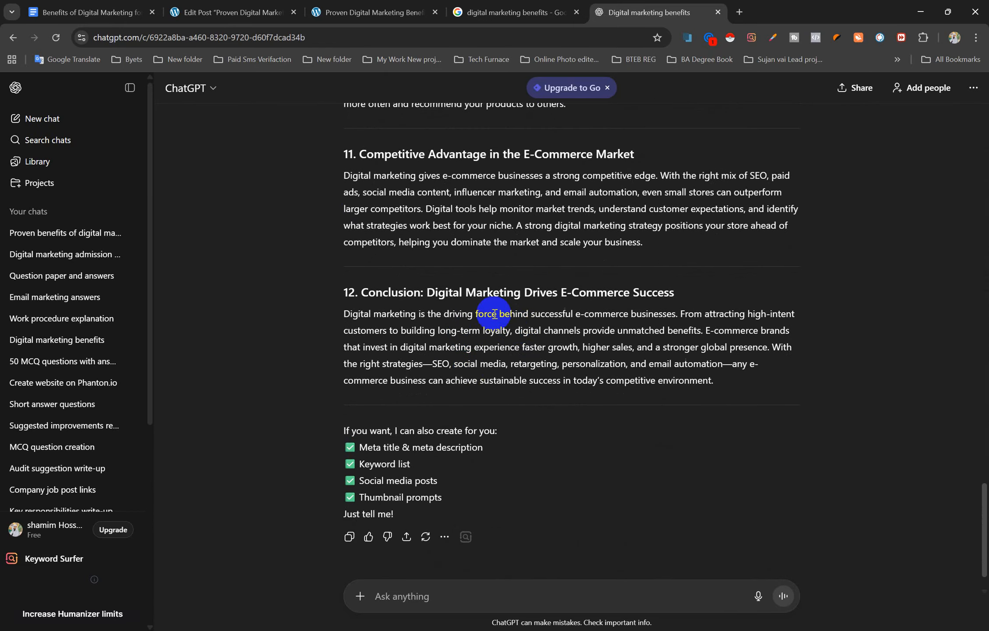
scroll(518, 326, up, 20)
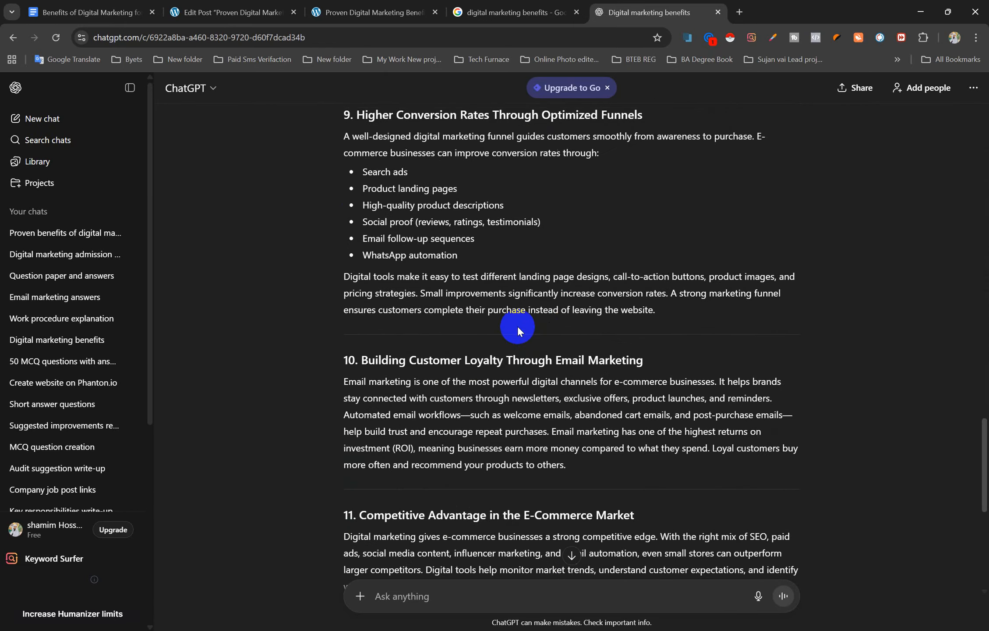
scroll(518, 301, up, 10)
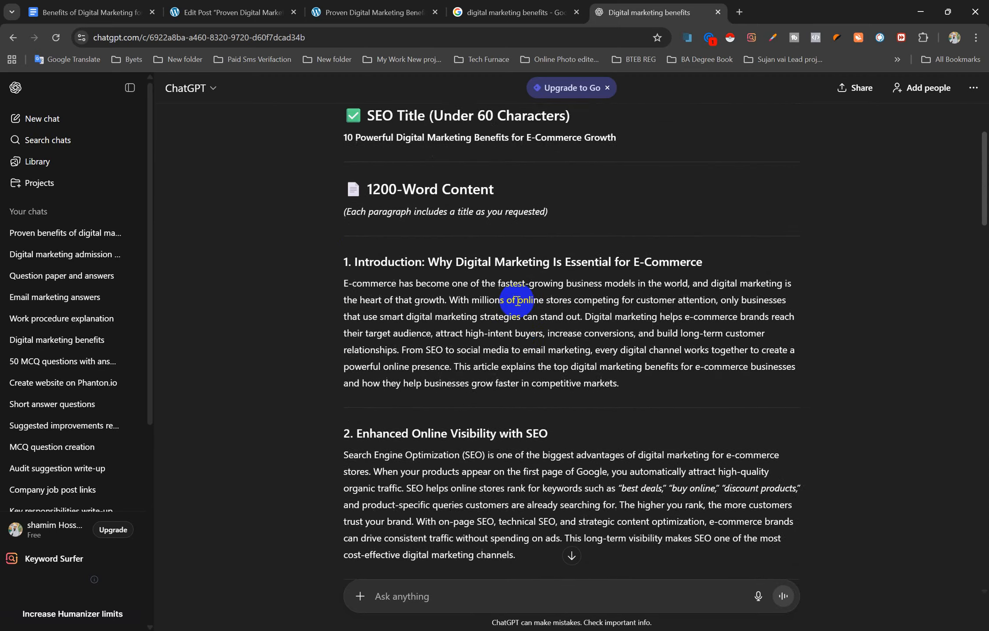
scroll(543, 298, down, 12)
scroll(460, 304, down, 10)
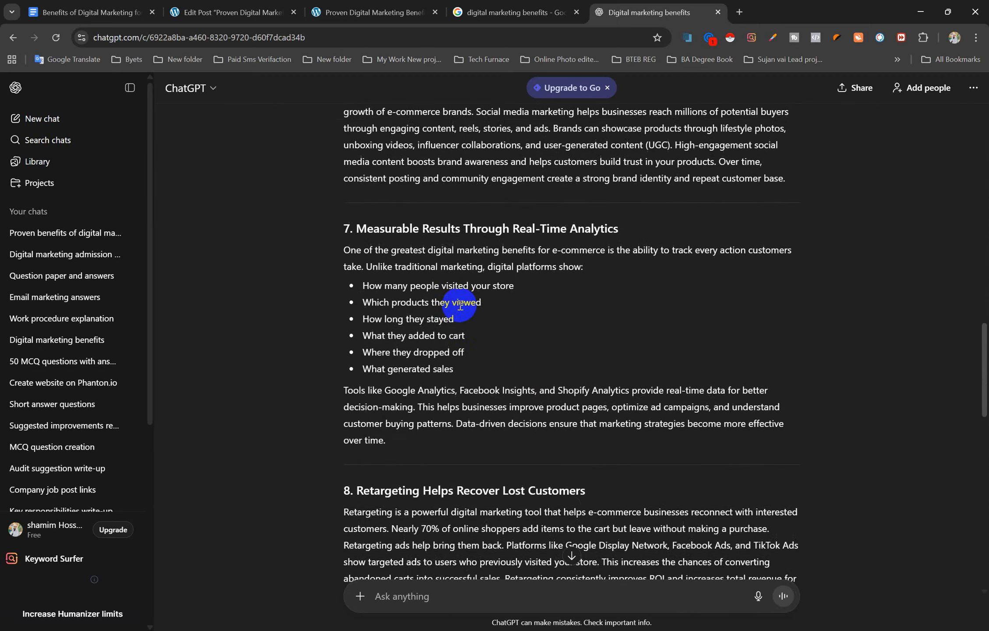
scroll(460, 306, down, 15)
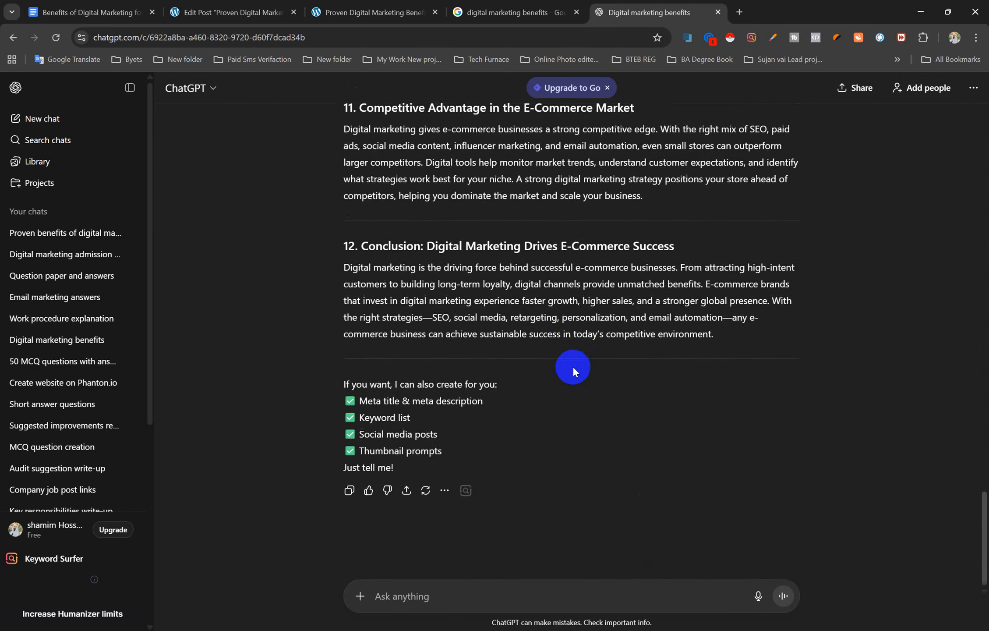
scroll(573, 365, up, 15)
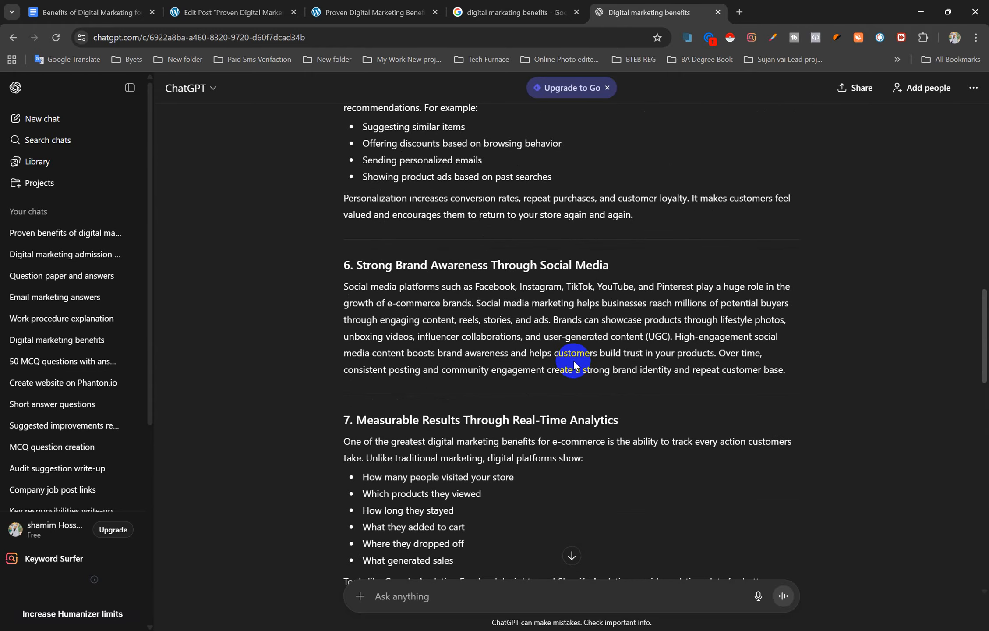
scroll(574, 364, up, 8)
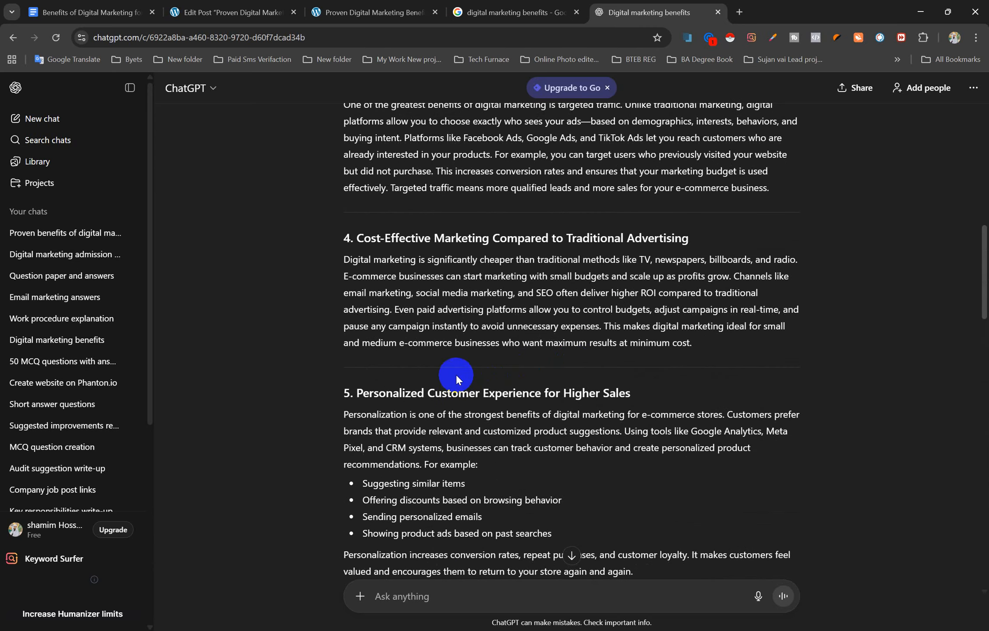
scroll(505, 504, down, 10)
scroll(505, 504, down, 15)
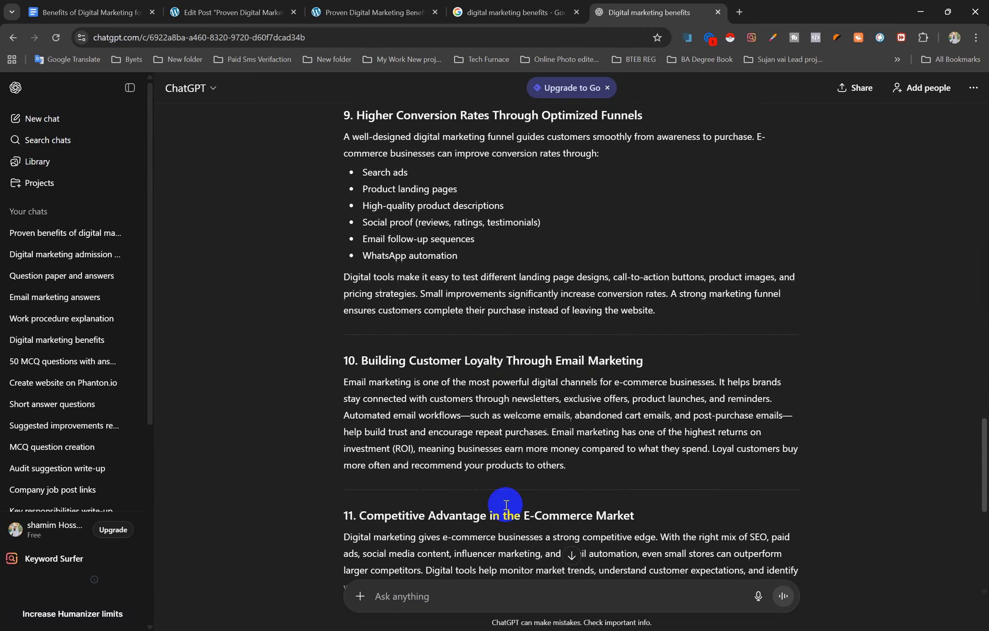
- Send ChatGPT the follow-up prompt "now you give me a image promt for my website in this content"
click(418, 592)
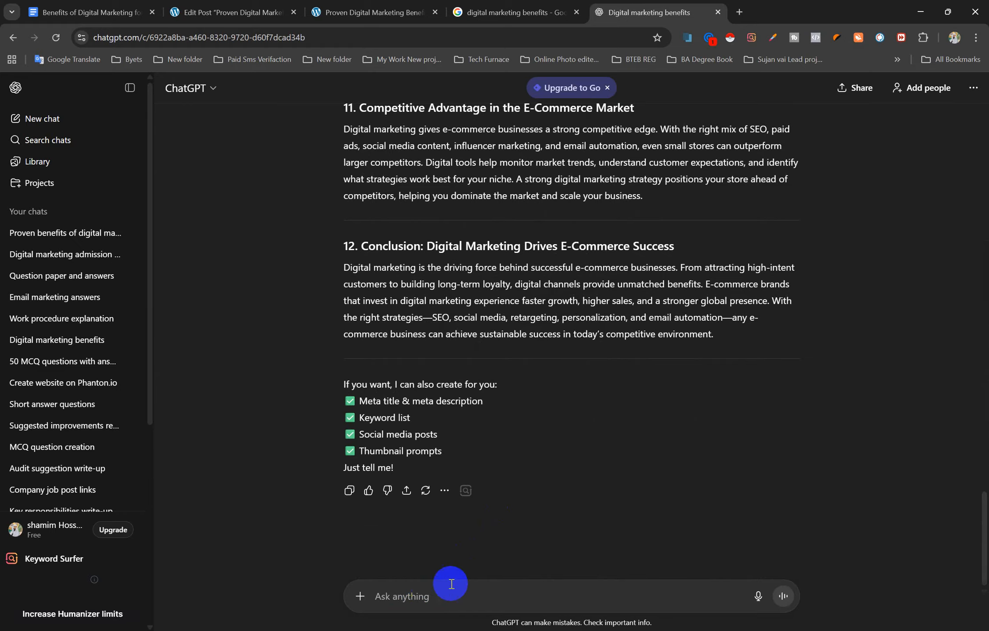
text(now)
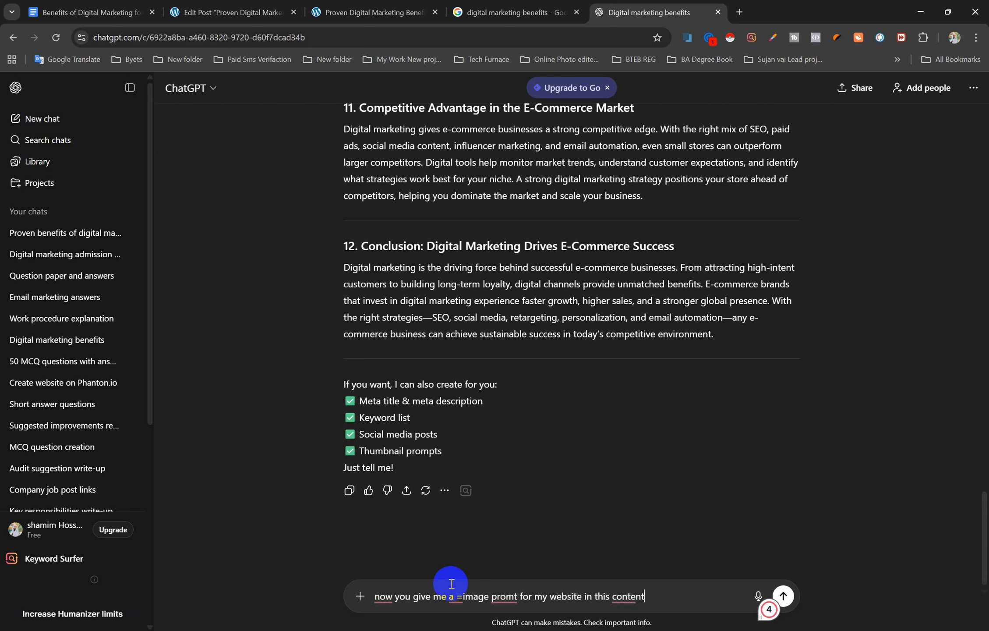
mouse_move(455, 595)
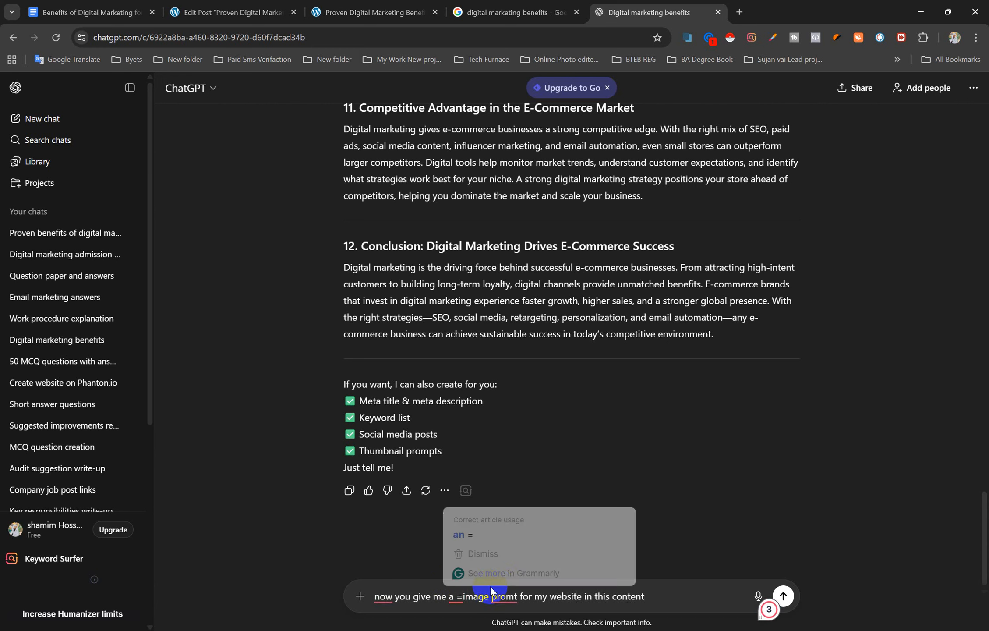
key(BackSpace)
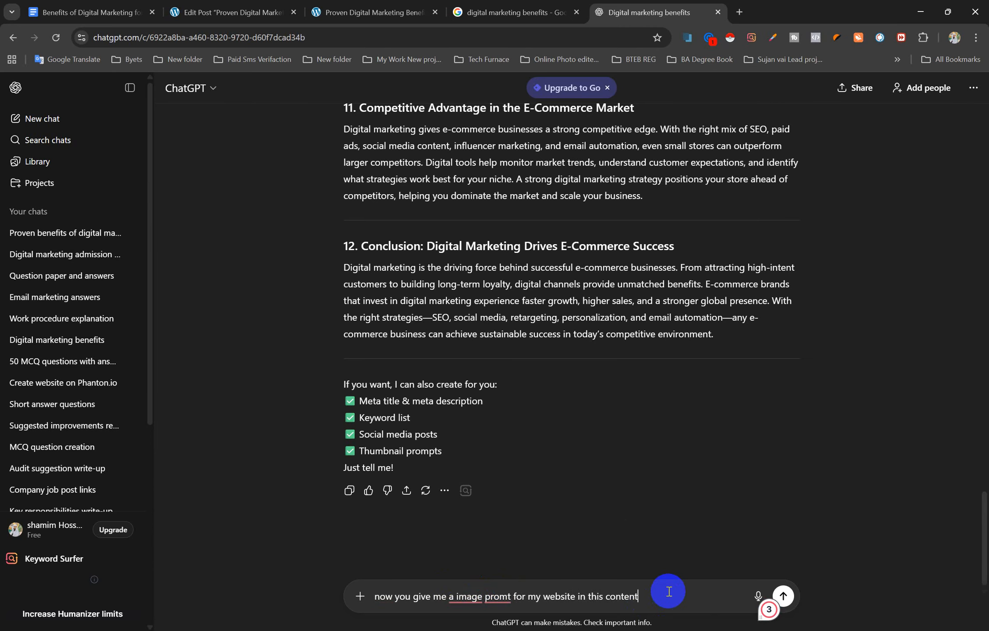
key(Return)
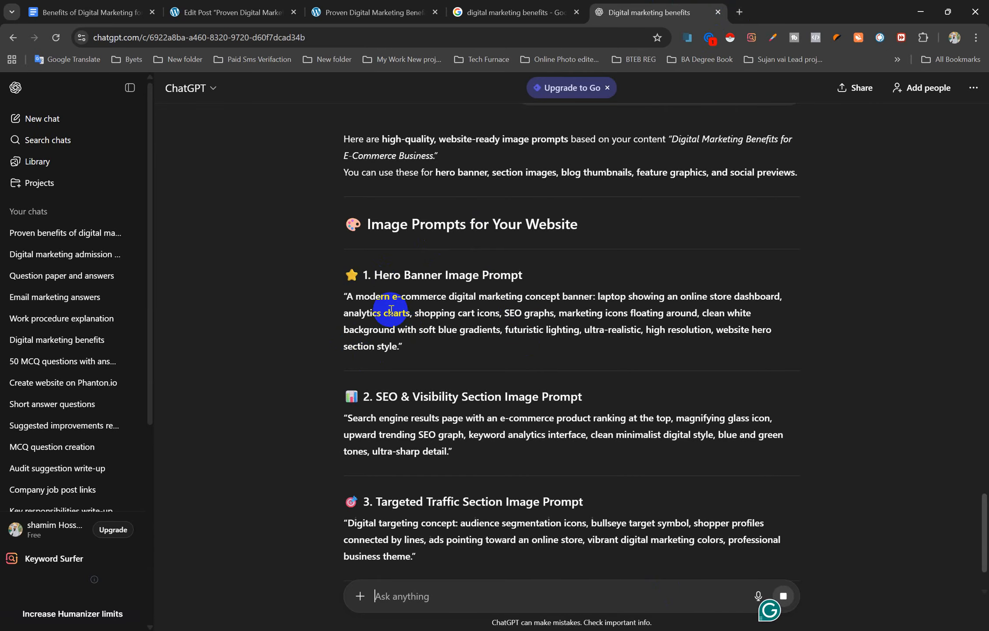
scroll(447, 335, down, 5)
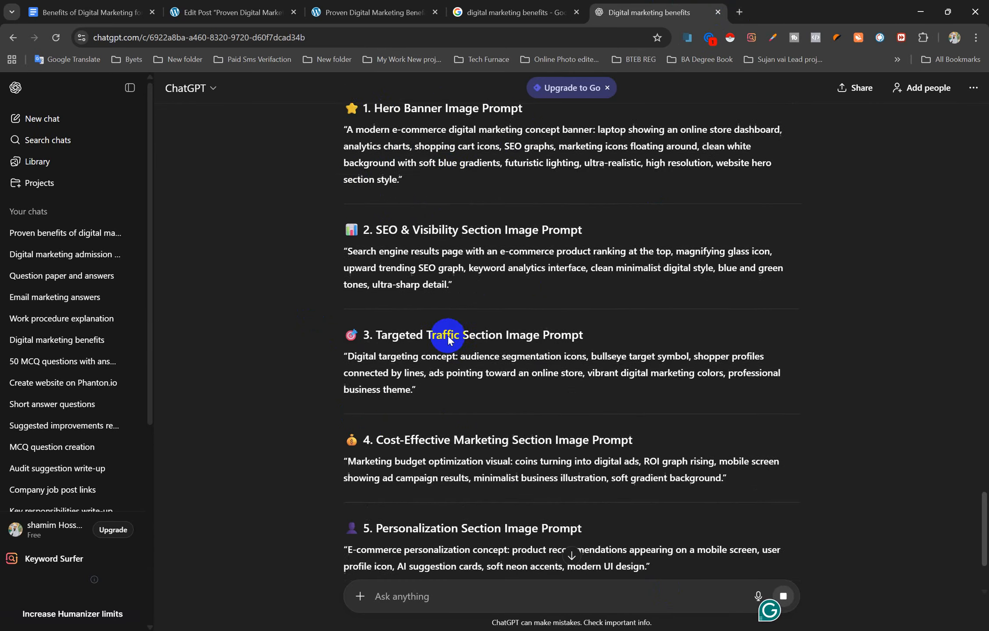
- Search Google for "canva" in a new browser tab and open the Canva website from the results
click(740, 12)
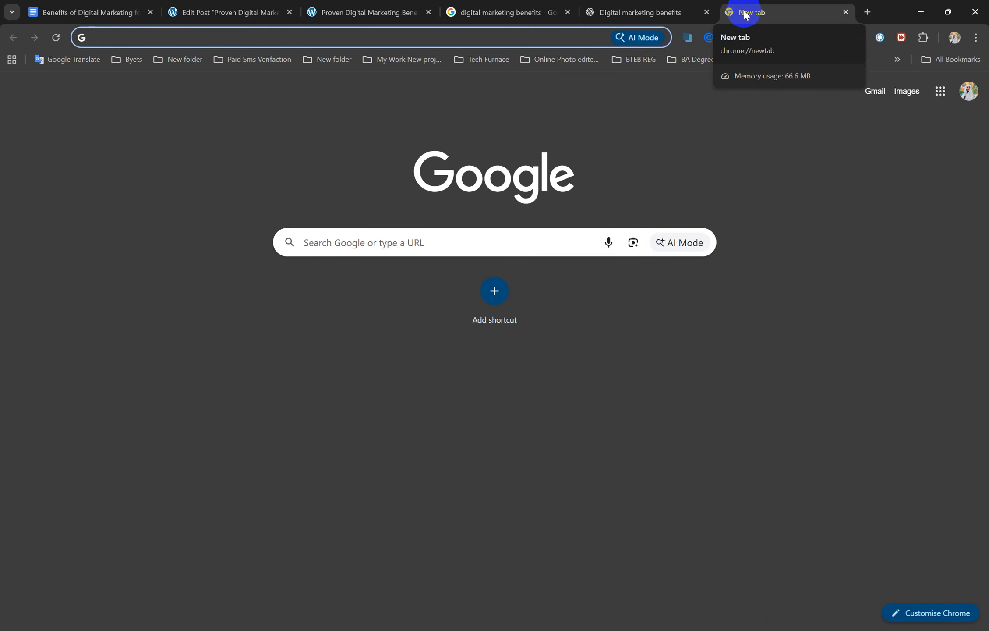
text(can)
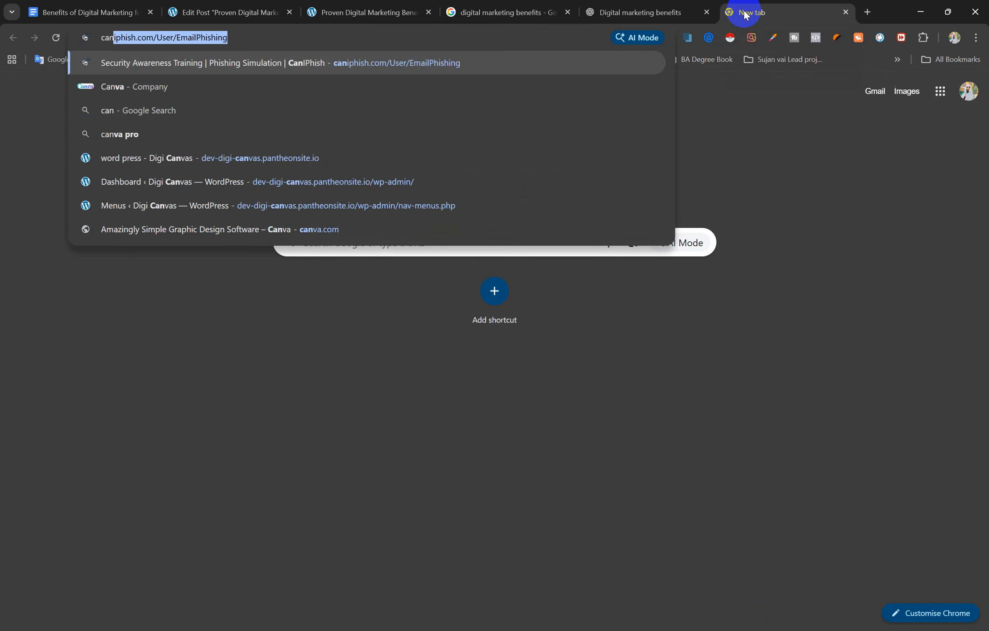
key(BackSpace)
key(BackSpace)
key(BackSpace)
key(BackSpace)
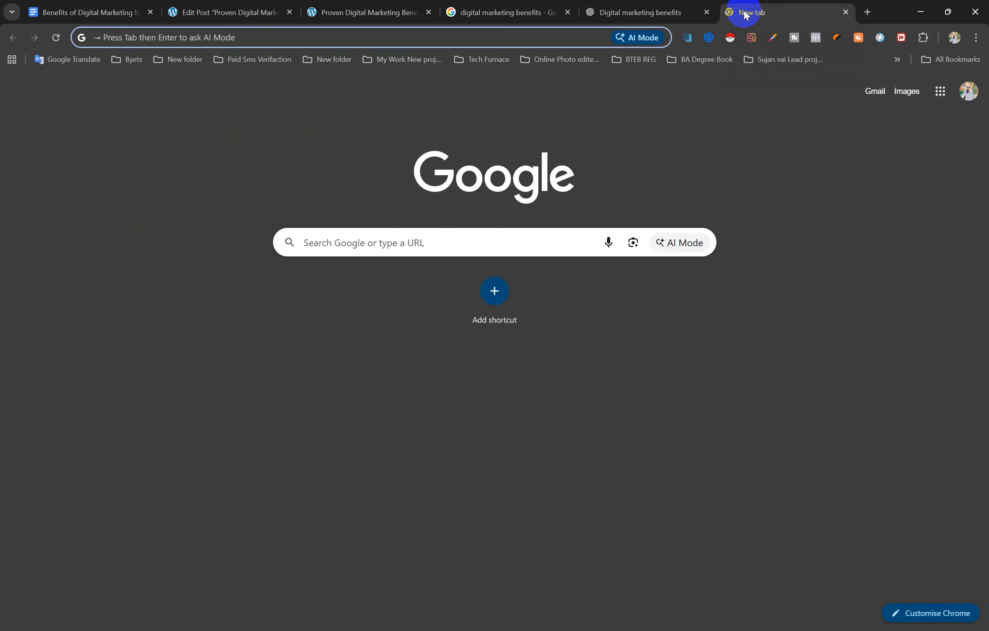
text(canva)
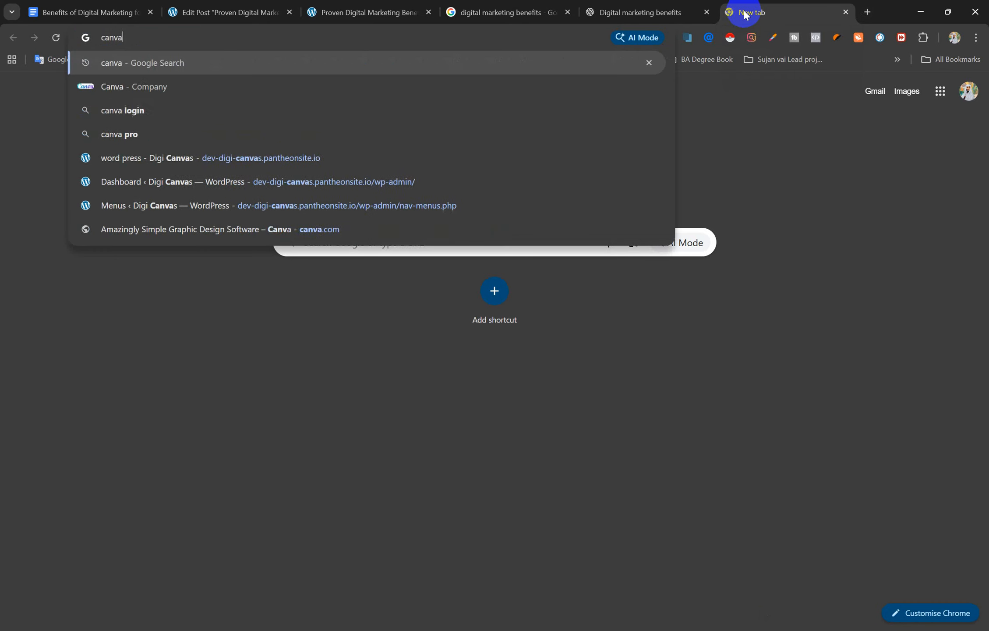
key(Return)
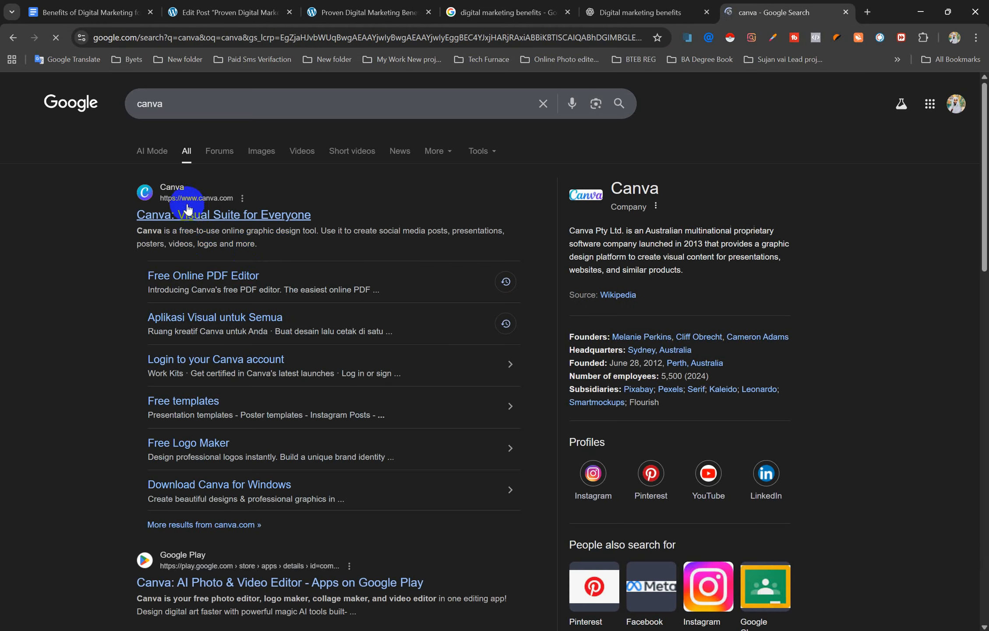
click(186, 215)
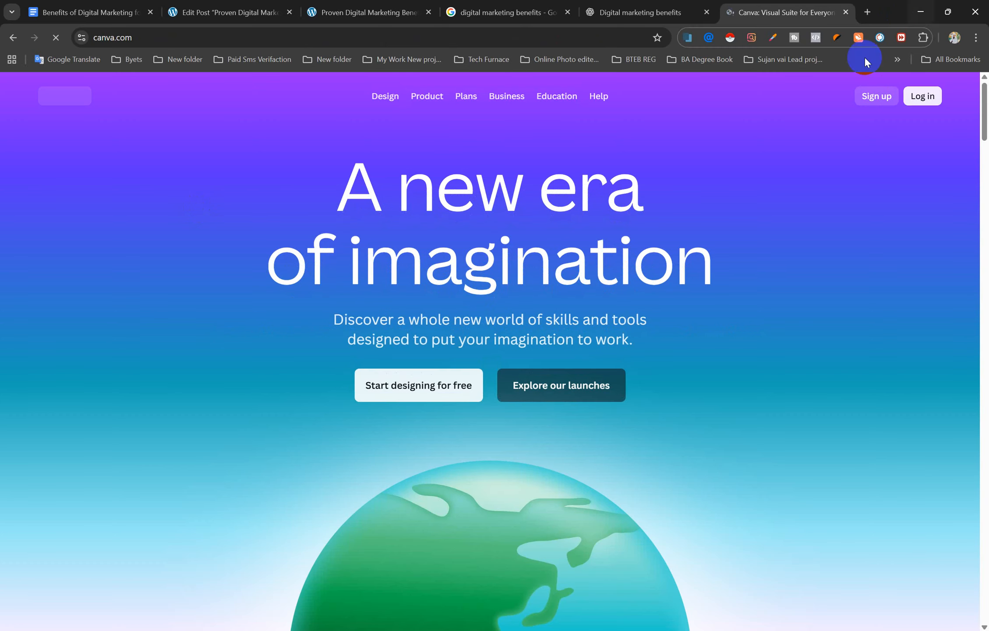
- Log in to Canva with the existing Google account and approve the sign-in
click(924, 96)
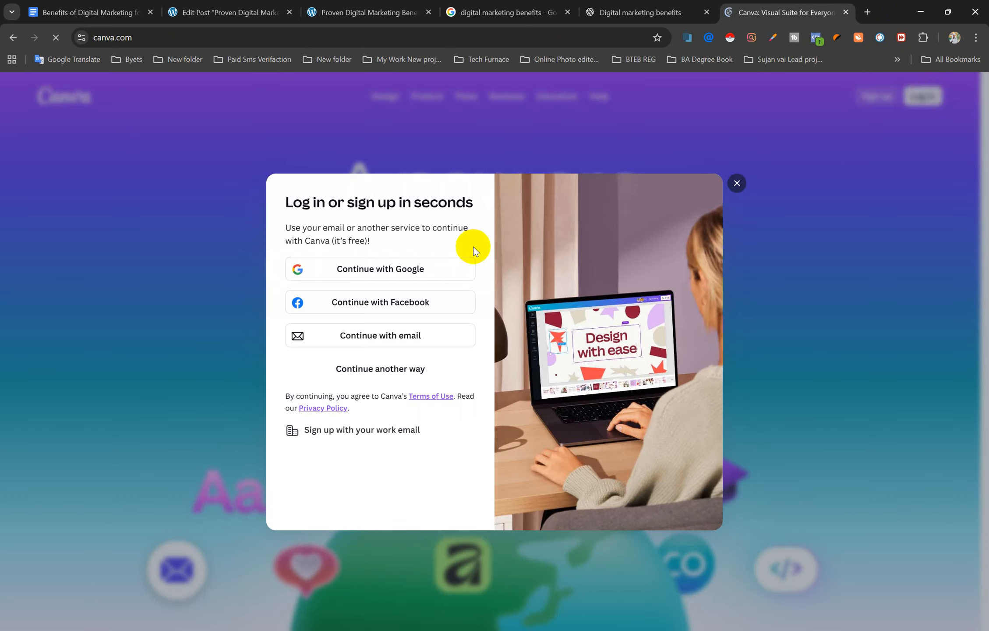
click(388, 270)
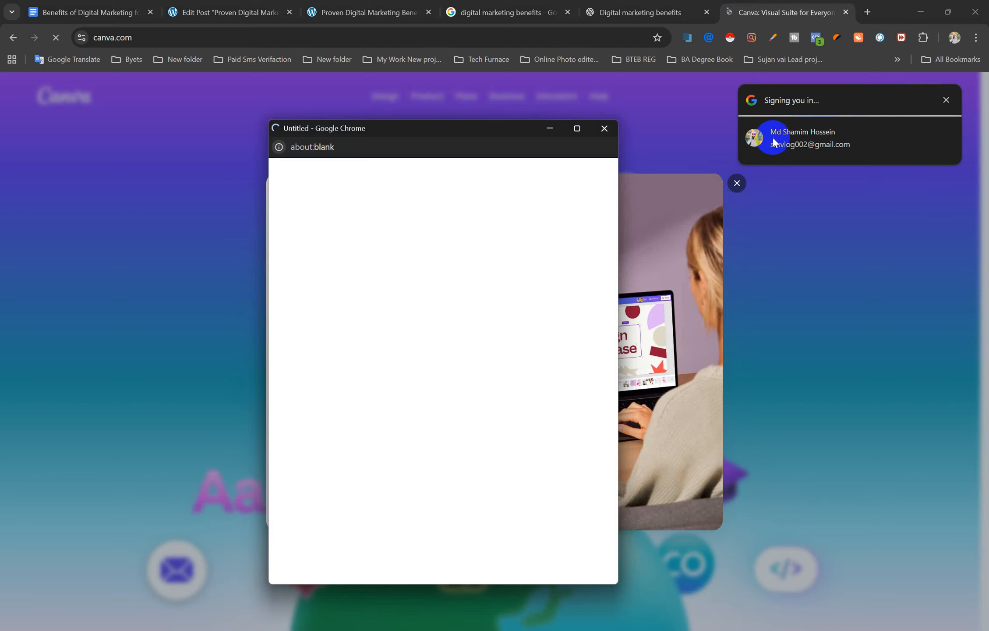
click(369, 345)
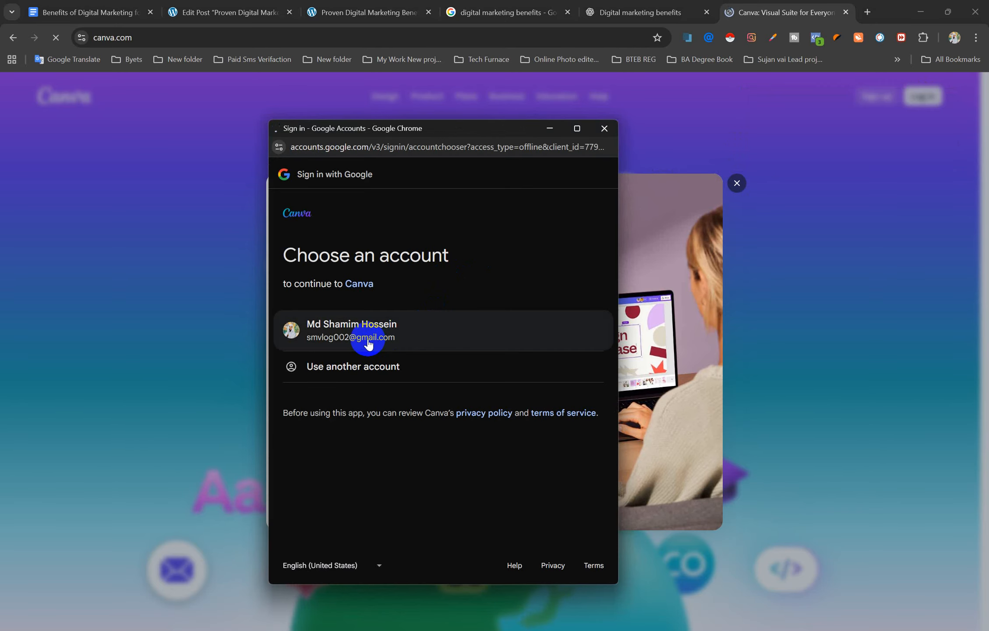
click(386, 336)
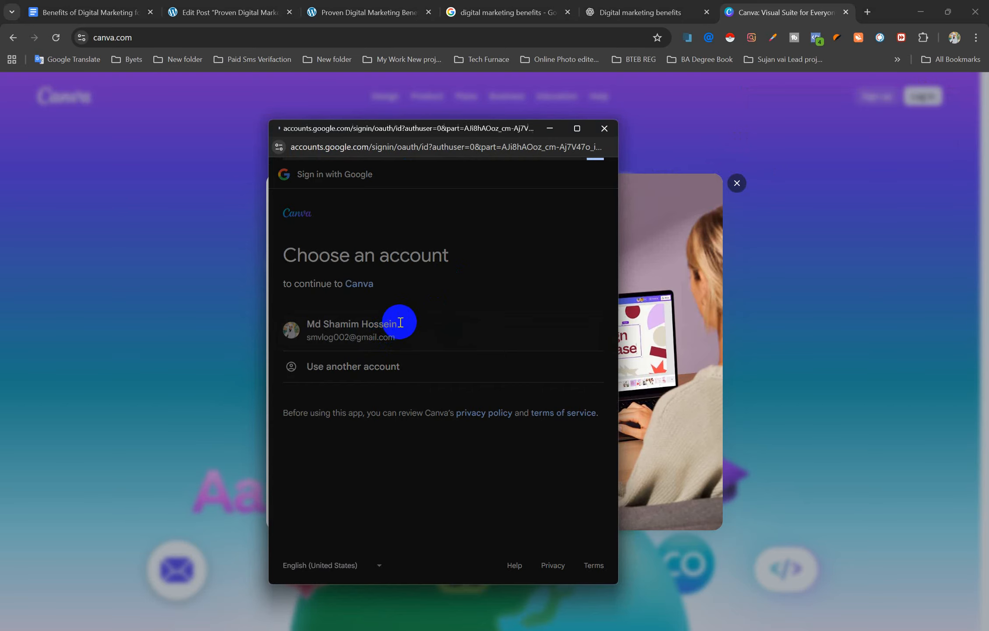
click(534, 420)
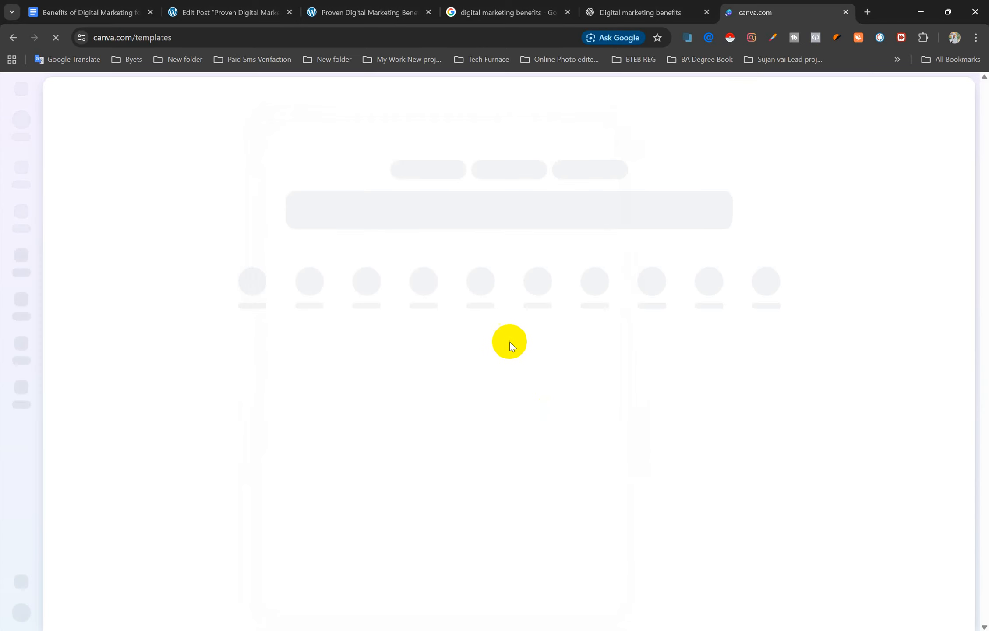
- Copy the full Hero Banner image prompt text from the ChatGPT response and return to Canva
click(651, 7)
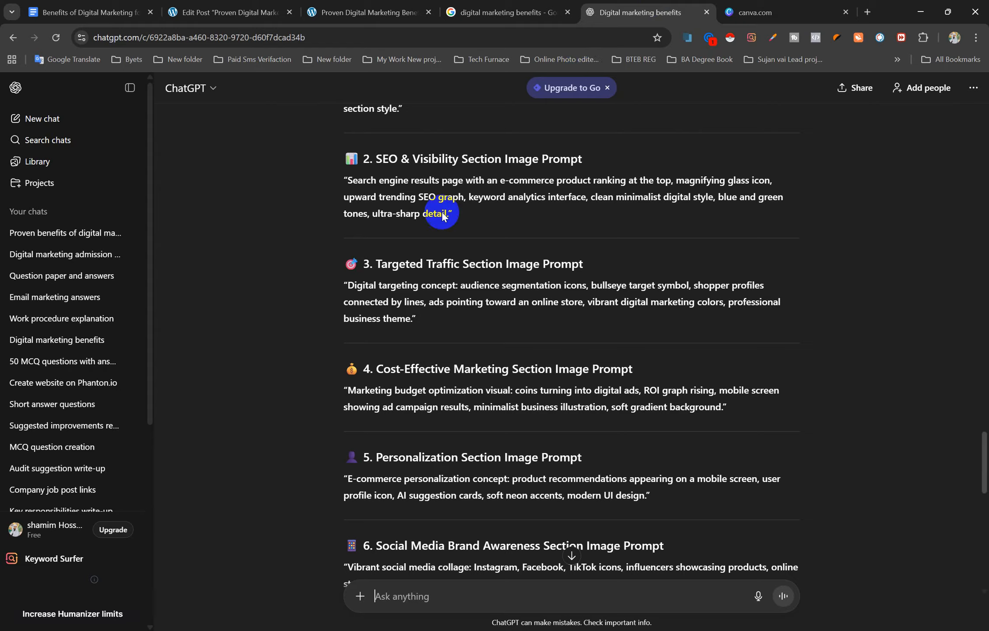
scroll(431, 188, up, 5)
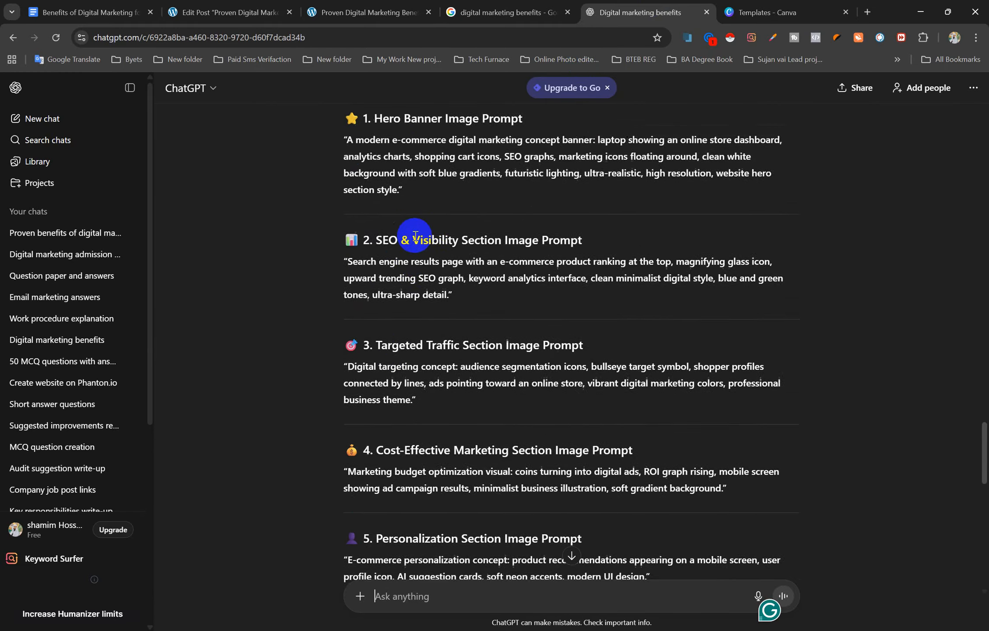
scroll(414, 219, down, 10)
scroll(505, 326, up, 10)
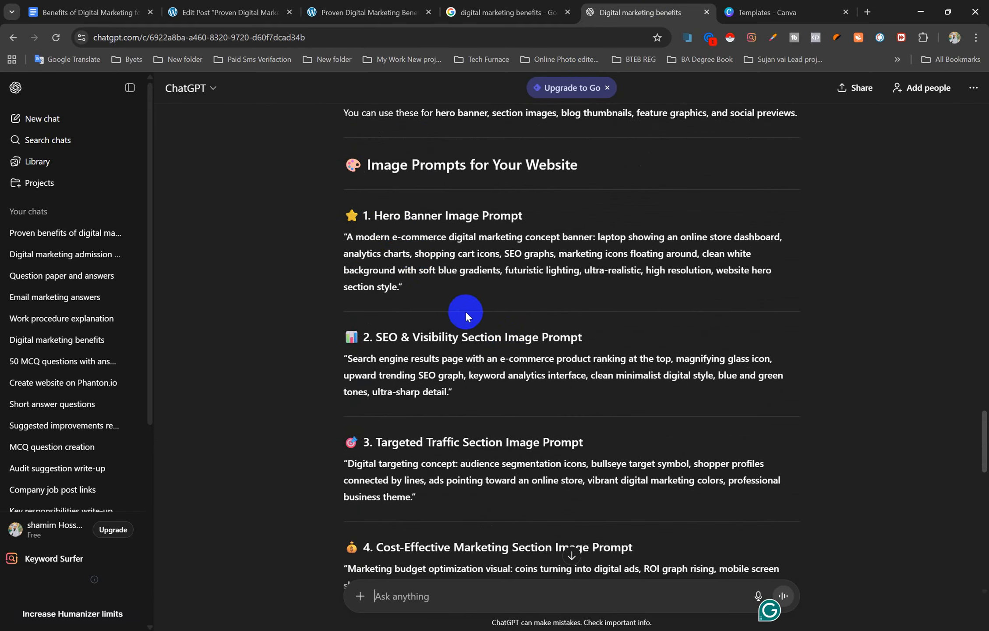
scroll(468, 316, down, 1)
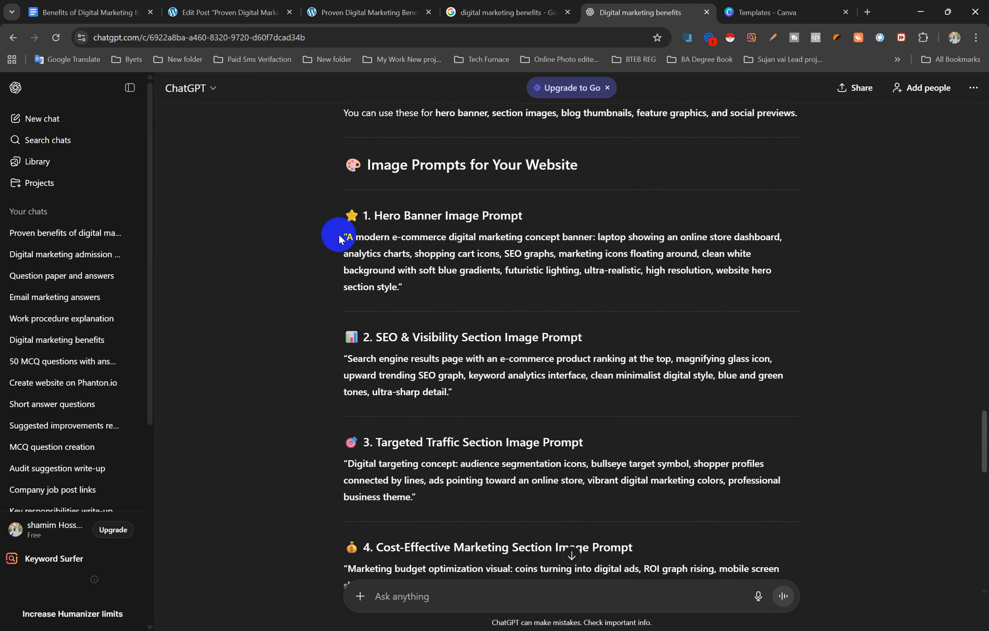
drag(346, 236, 421, 295)
key(ctrl+c)
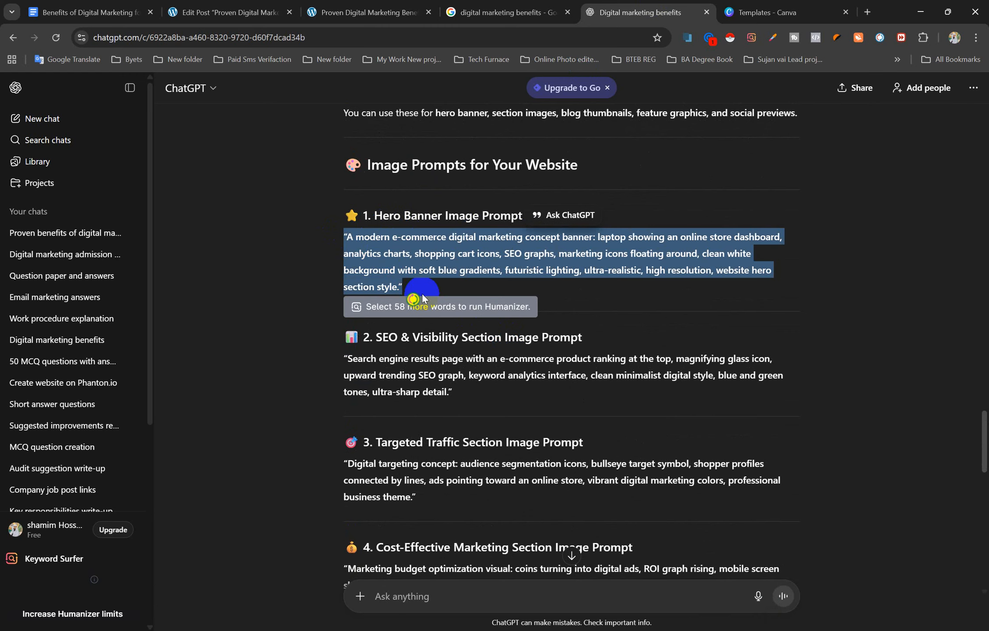
click(767, 5)
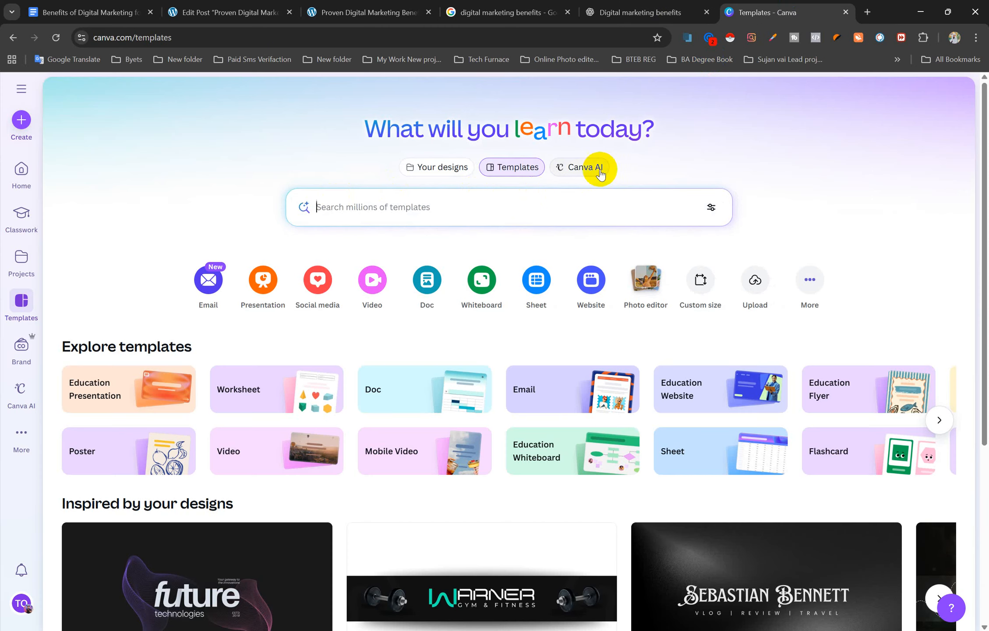
- Generate images with Canva AI from the copied Hero Banner prompt, using the Image option and a 16:9 aspect ratio
click(578, 172)
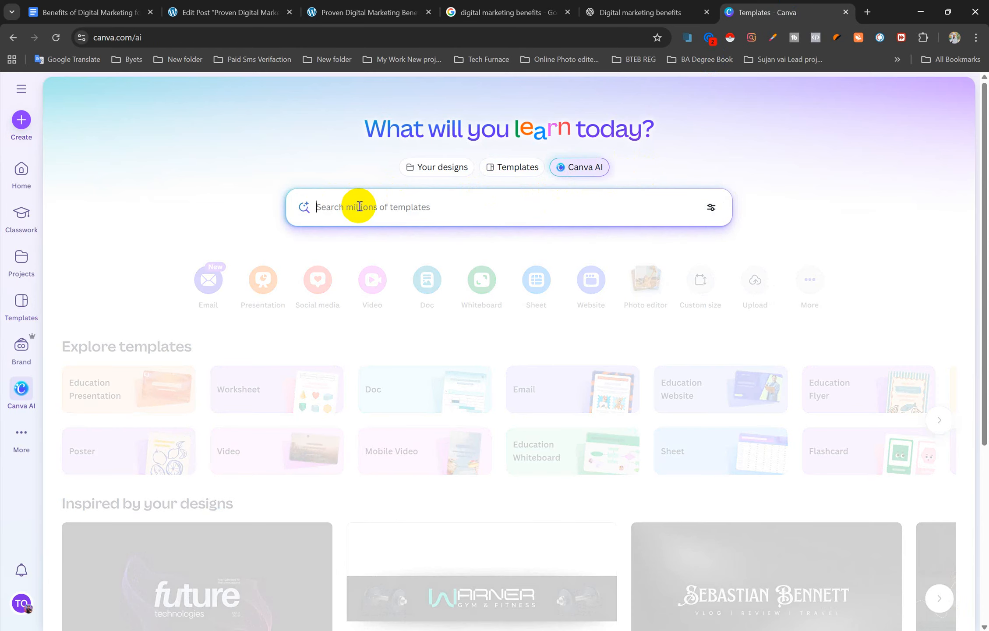
key(ctrl+v)
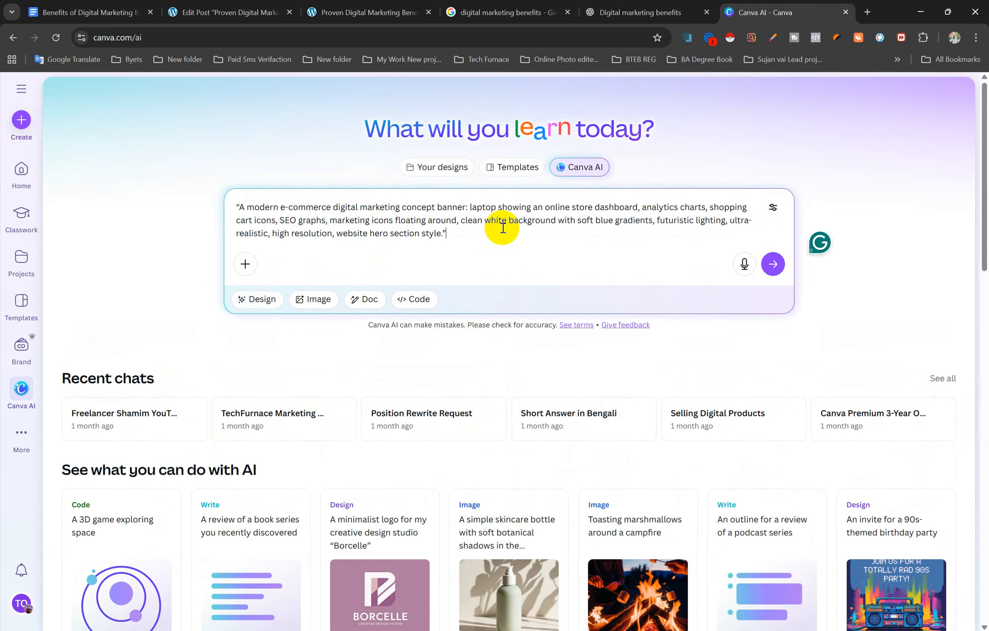
click(313, 300)
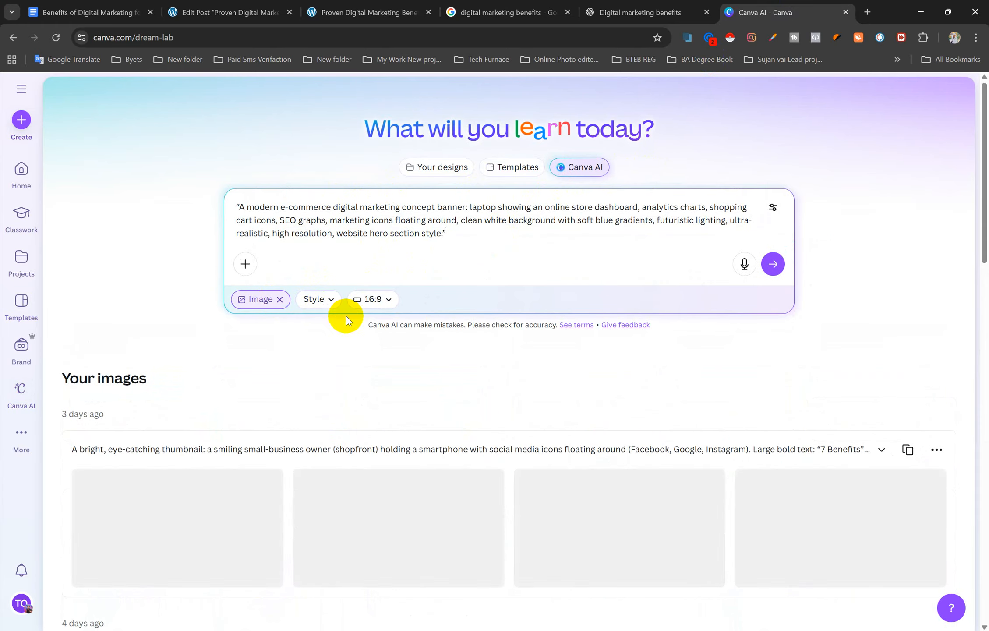
click(377, 298)
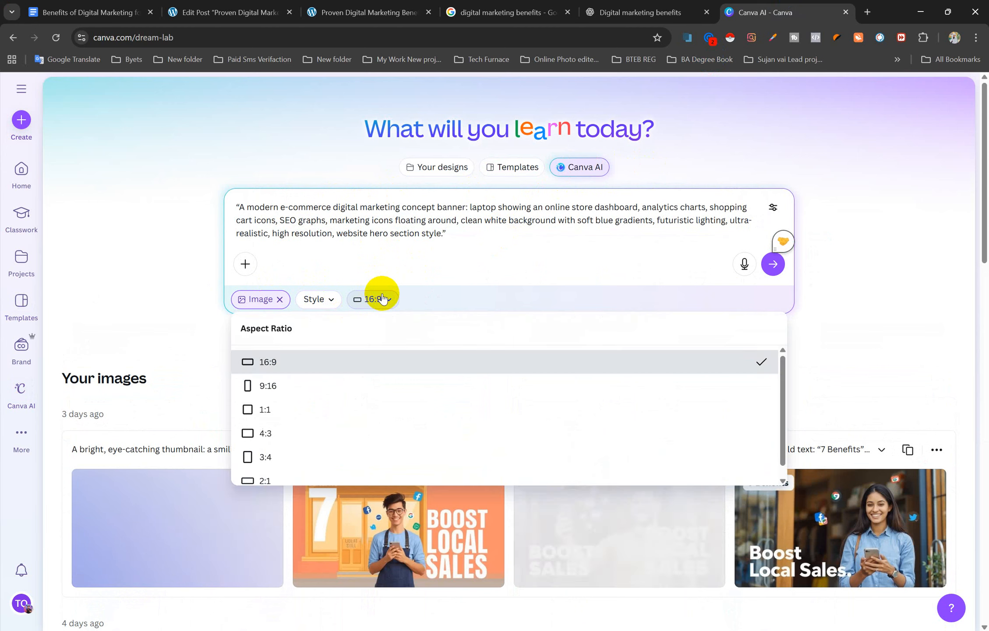
click(270, 362)
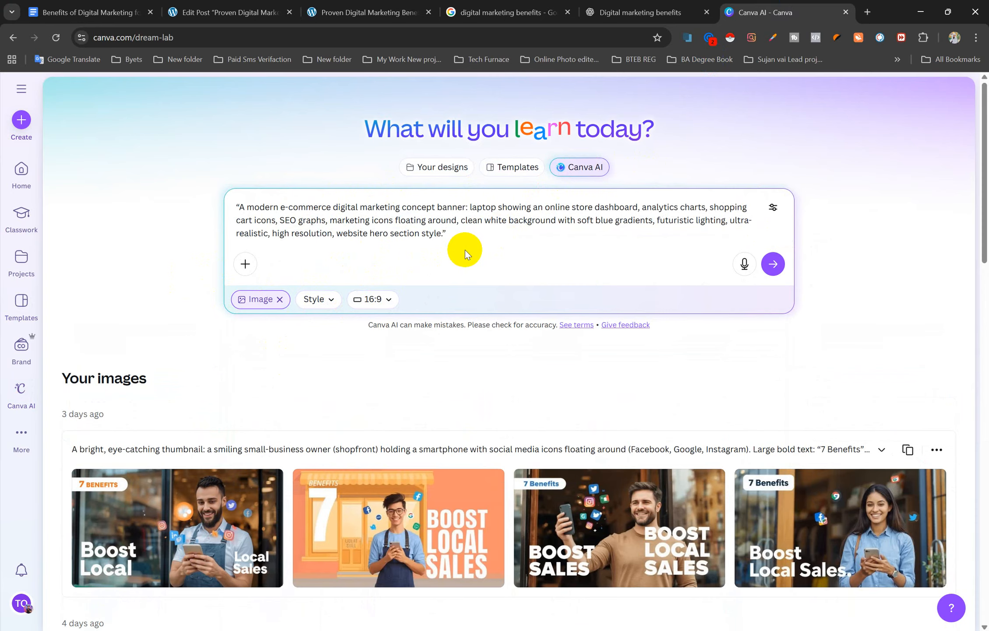
click(772, 264)
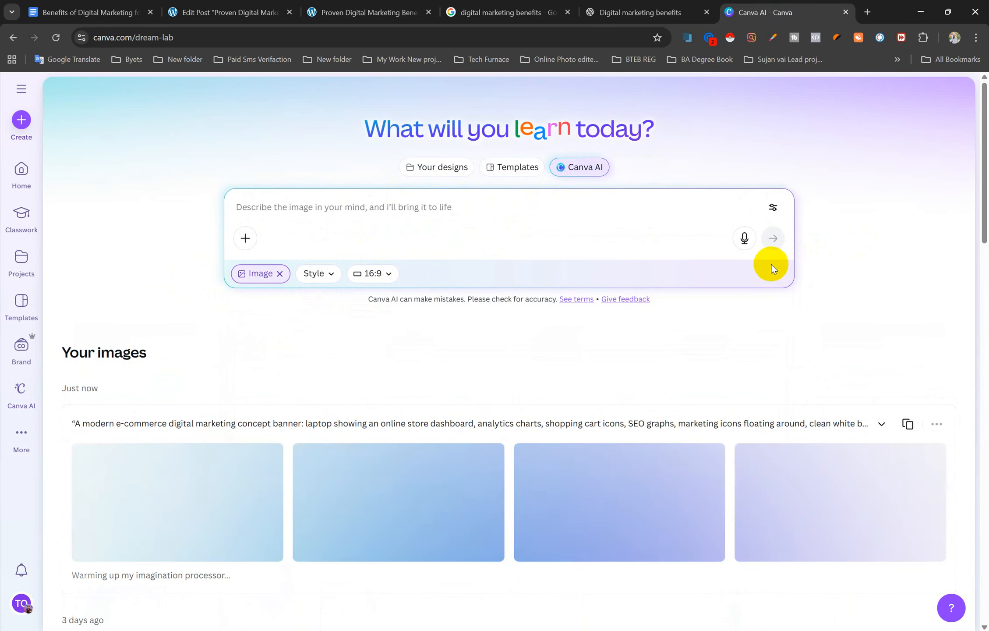
- Copy the SEO & Visibility Section Image Prompt from ChatGPT and generate 16:9 images from it in Canva AI
click(642, 6)
click(455, 396)
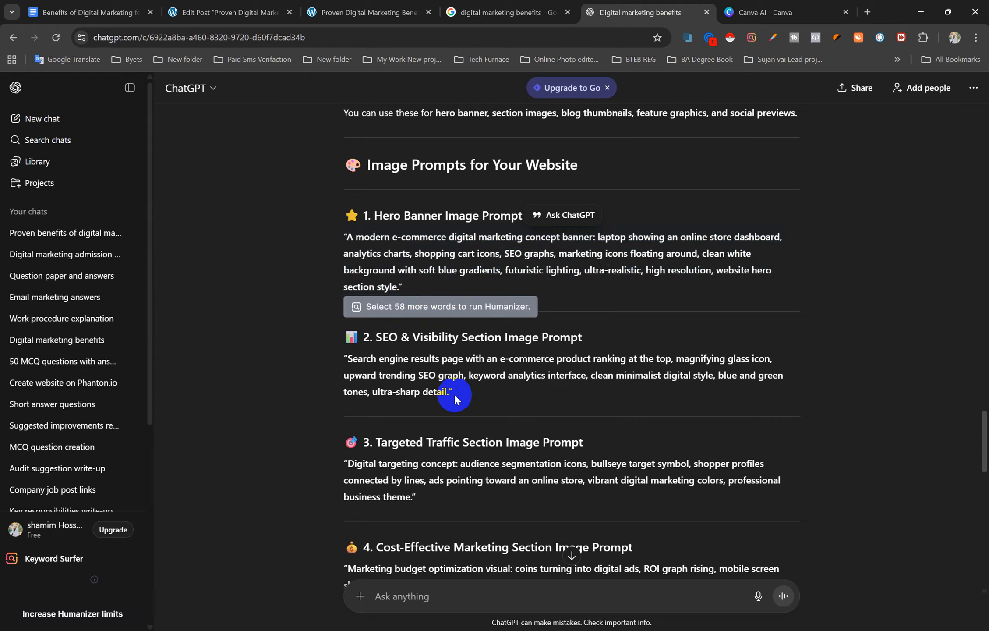
drag(454, 394, 378, 341)
key(ctrl+c)
click(753, 13)
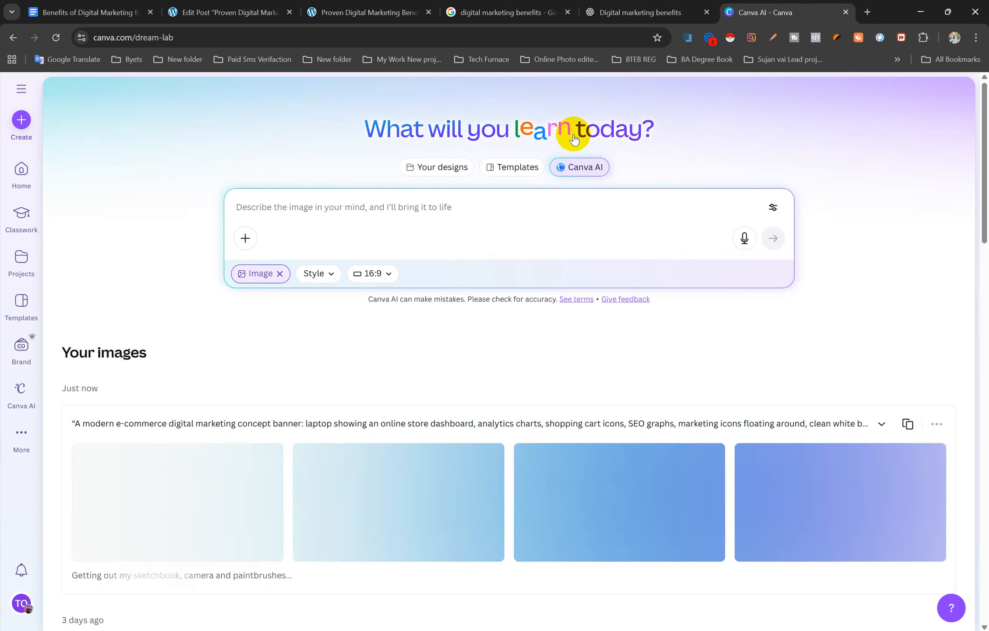
click(449, 214)
key(ctrl+v)
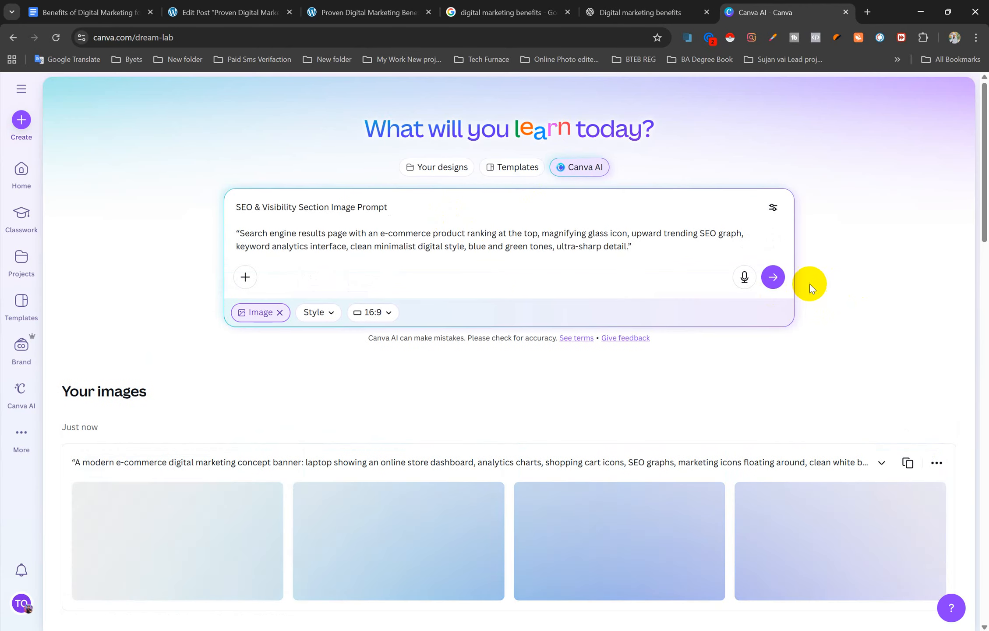
click(773, 277)
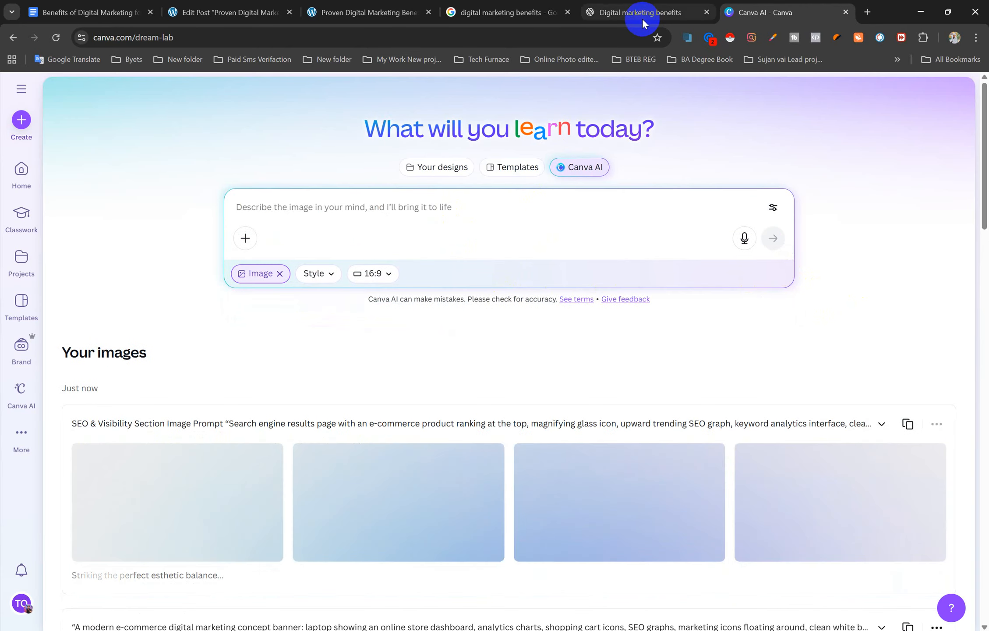
- Open the third generated hero banner image, the laptop with connected purple icons, and boost its resolution
scroll(427, 458, down, 6)
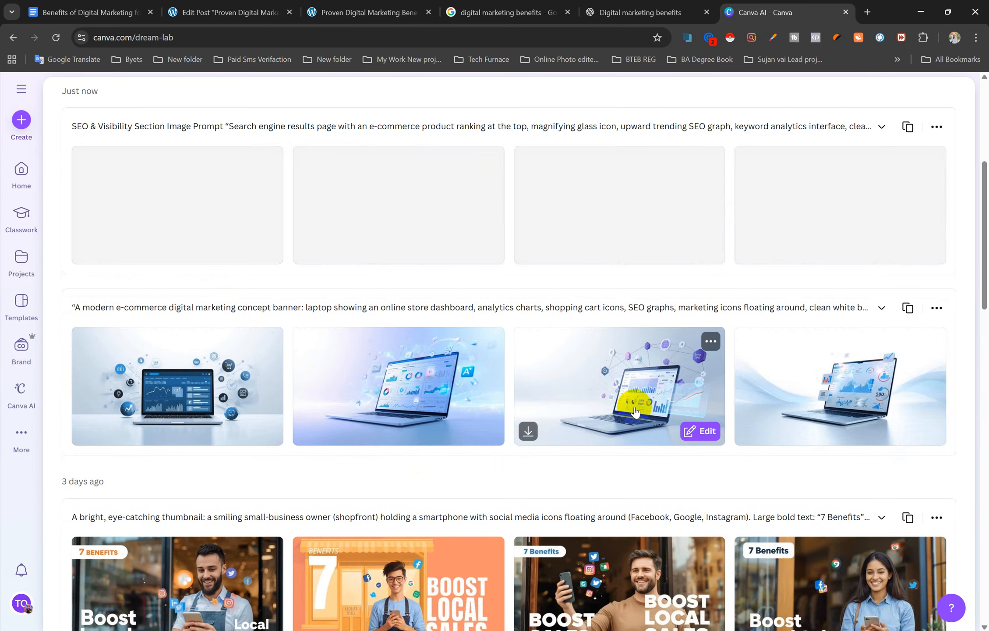
click(624, 388)
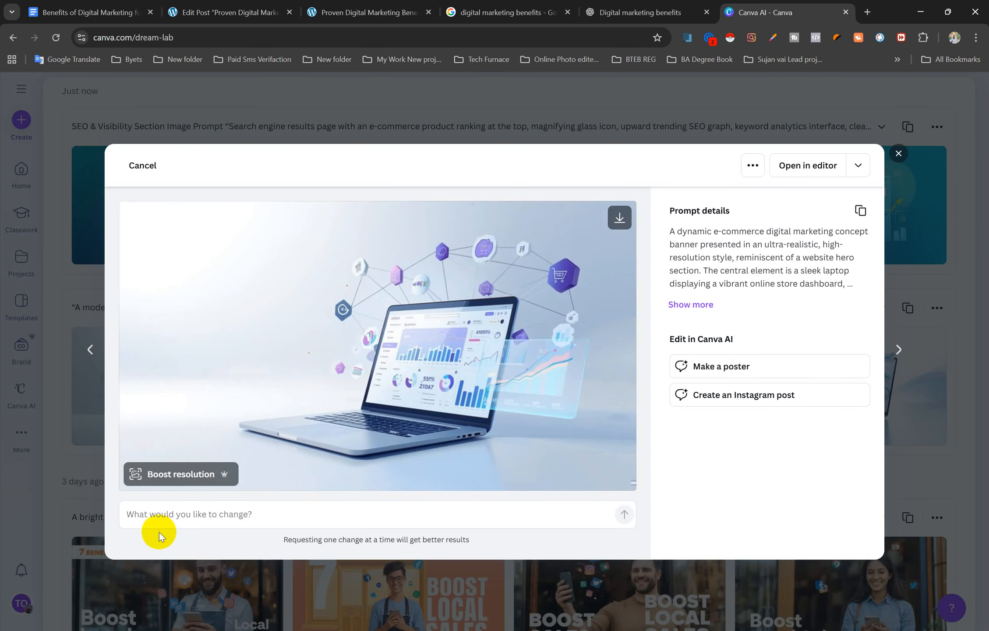
click(181, 475)
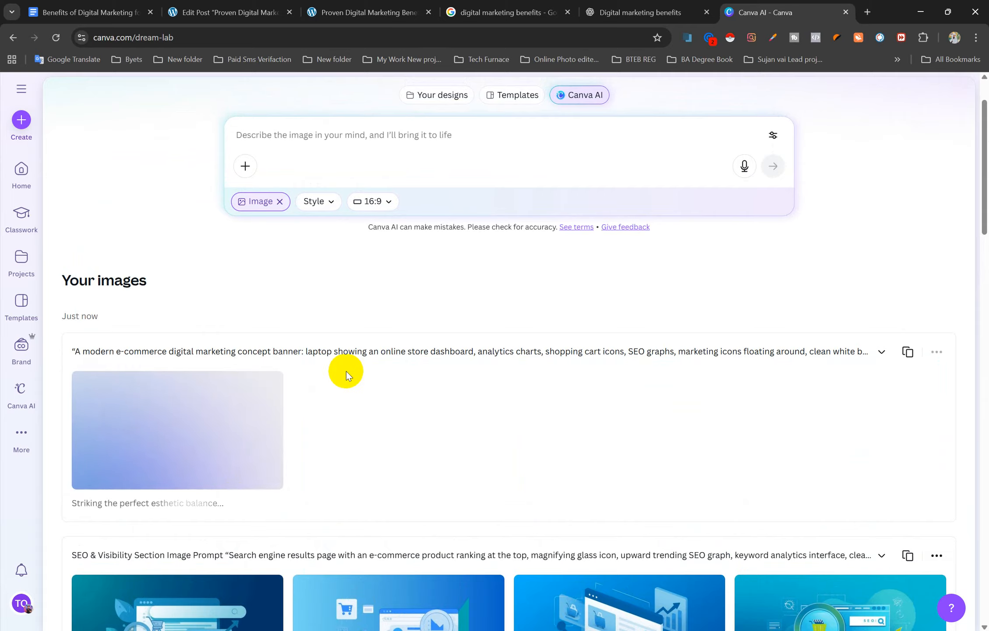
- Boost the resolution of the fourth SEO & Visibility image with the magnifying glass and download the boosted version
scroll(251, 421, down, 4)
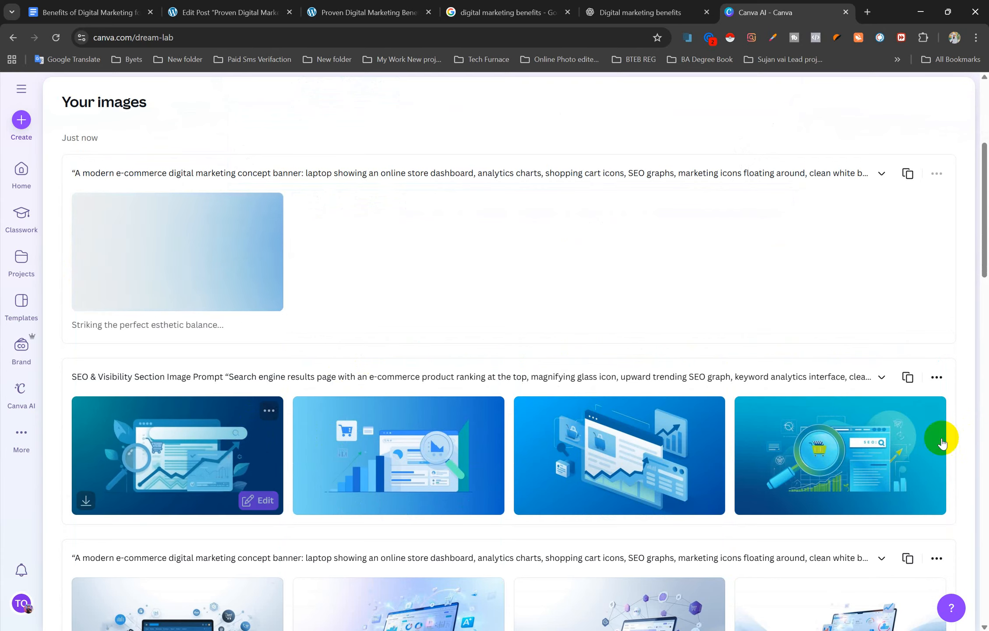
click(833, 461)
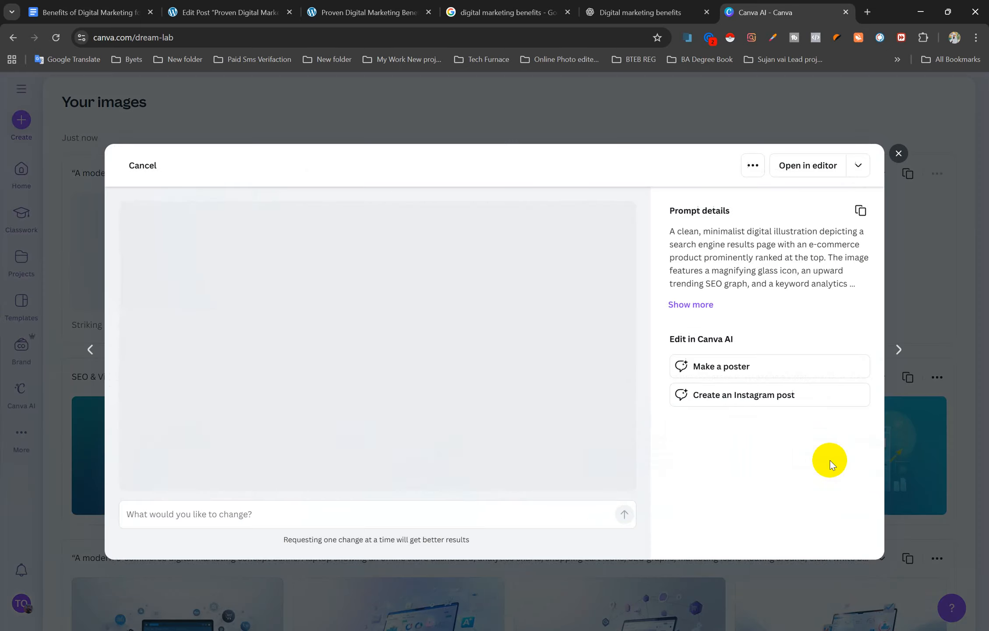
click(166, 470)
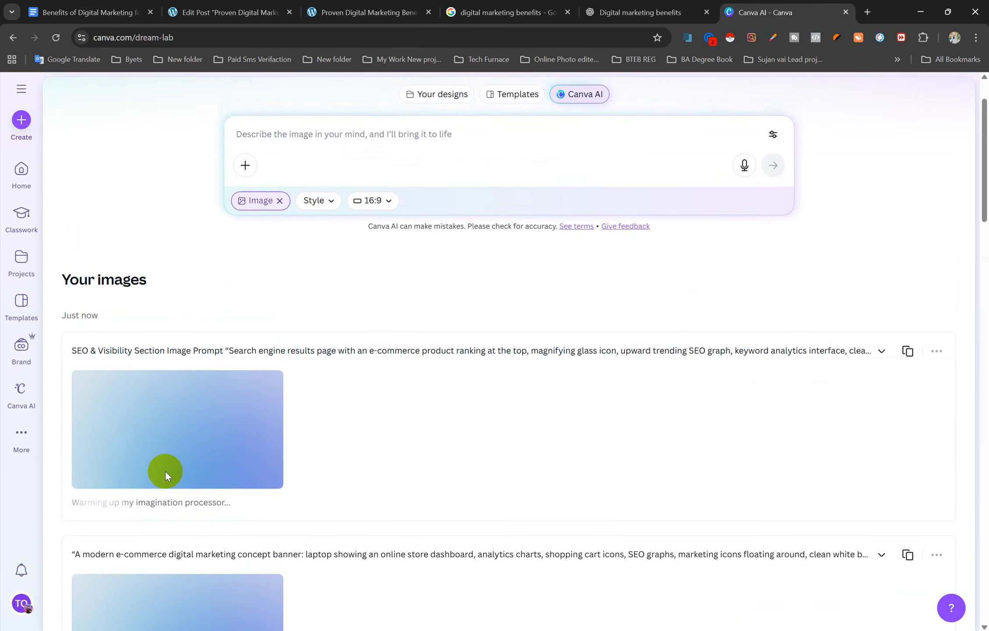
scroll(237, 422, down, 4)
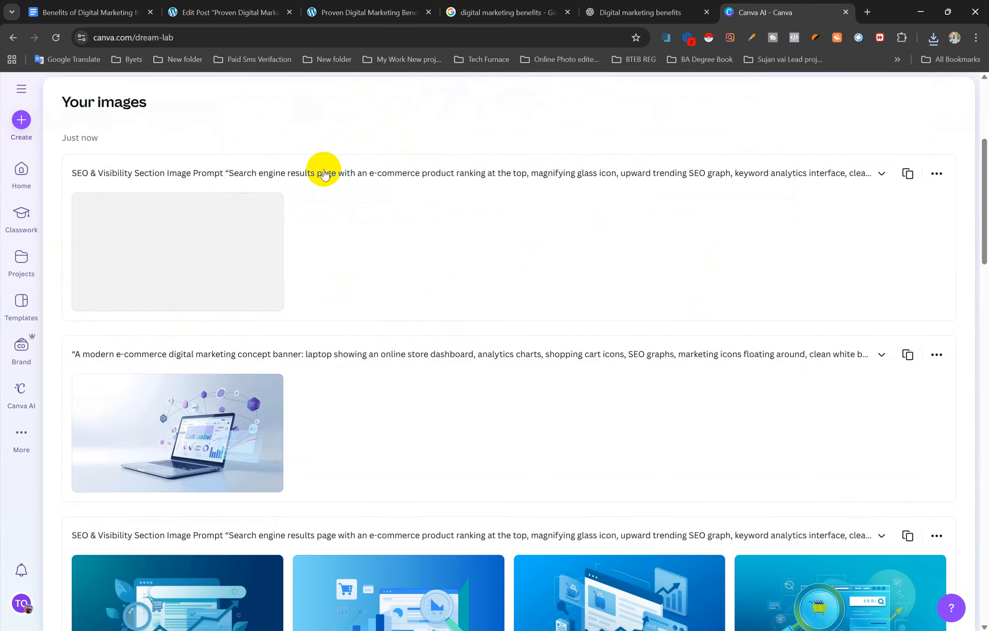
click(86, 298)
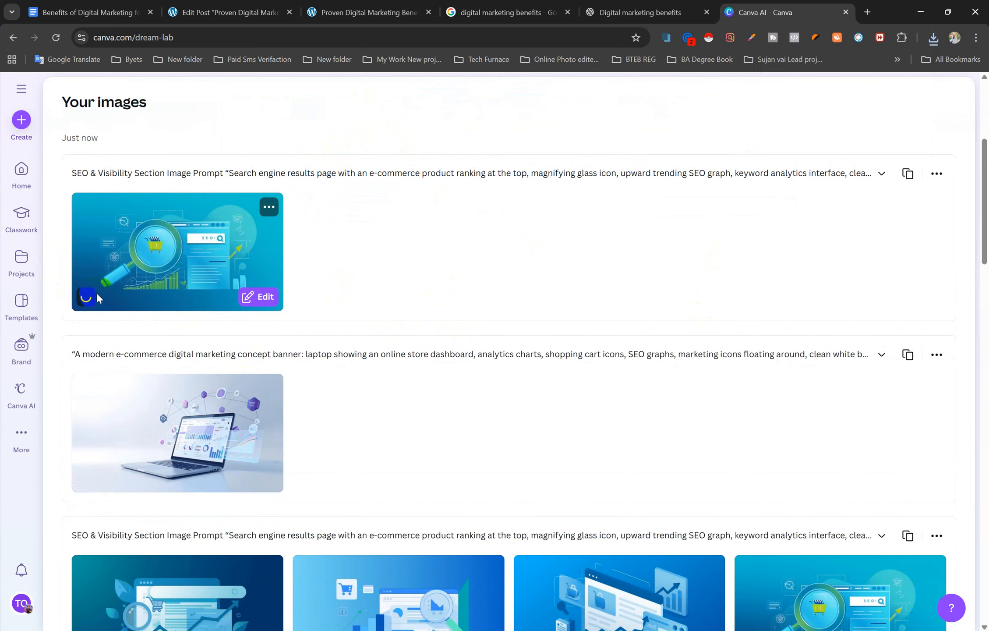
- Switch to the WordPress site, leave the open post for the posts list and create a new post
click(626, 8)
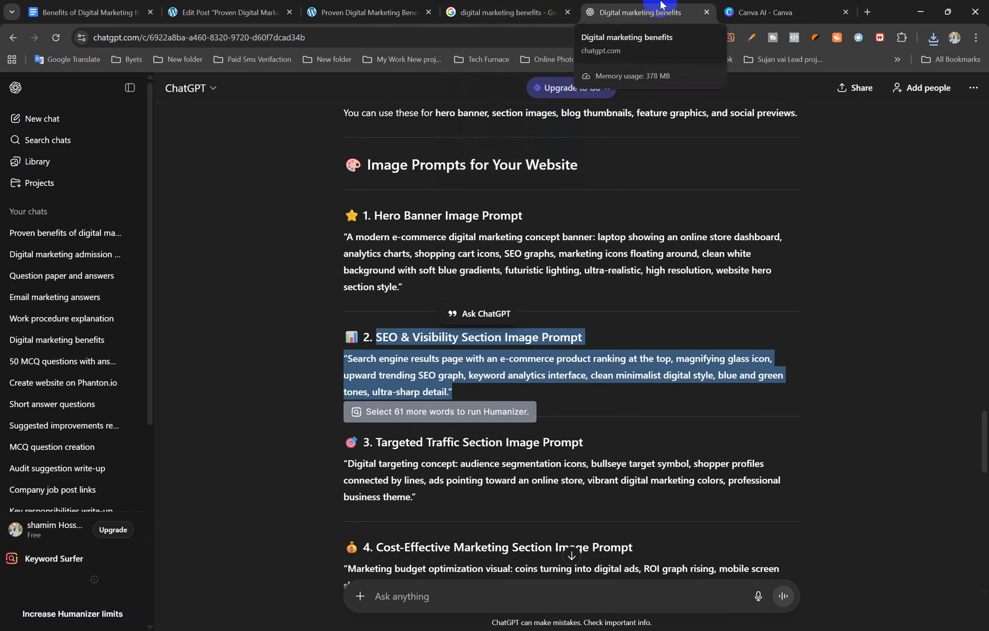
click(252, 9)
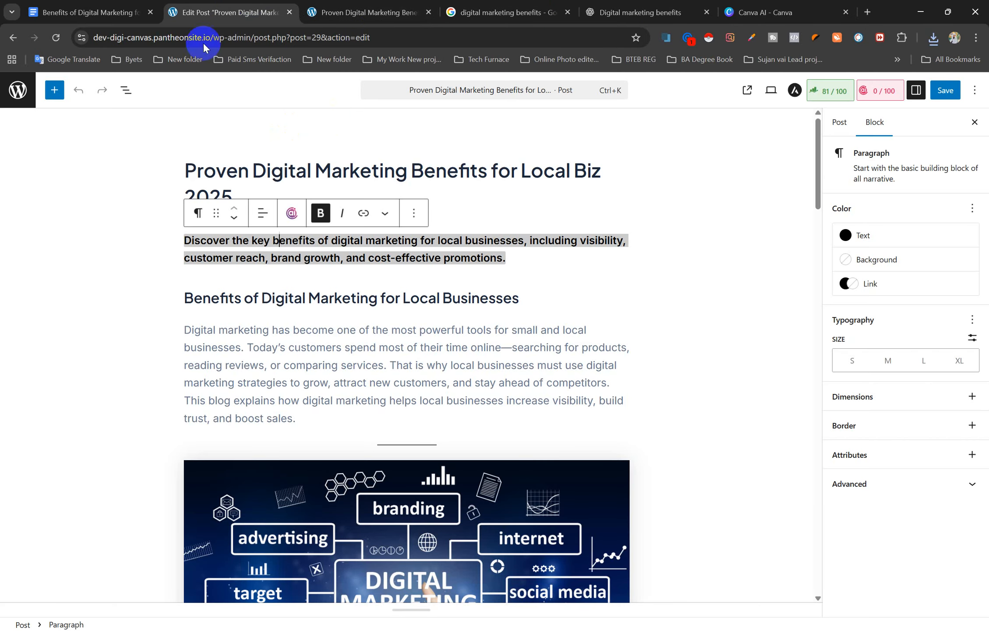
click(20, 91)
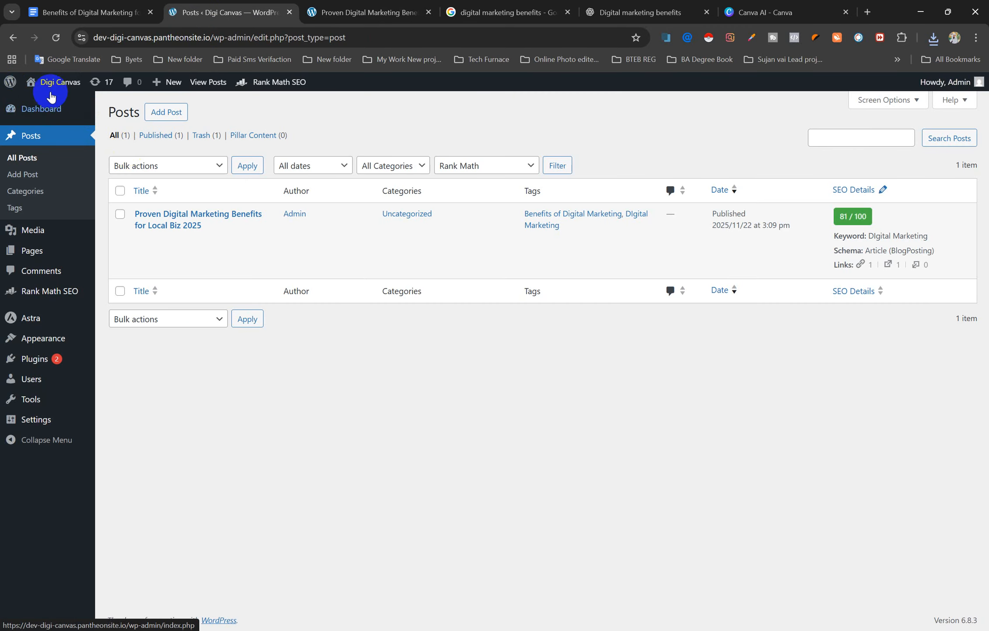
mouse_move(38, 113)
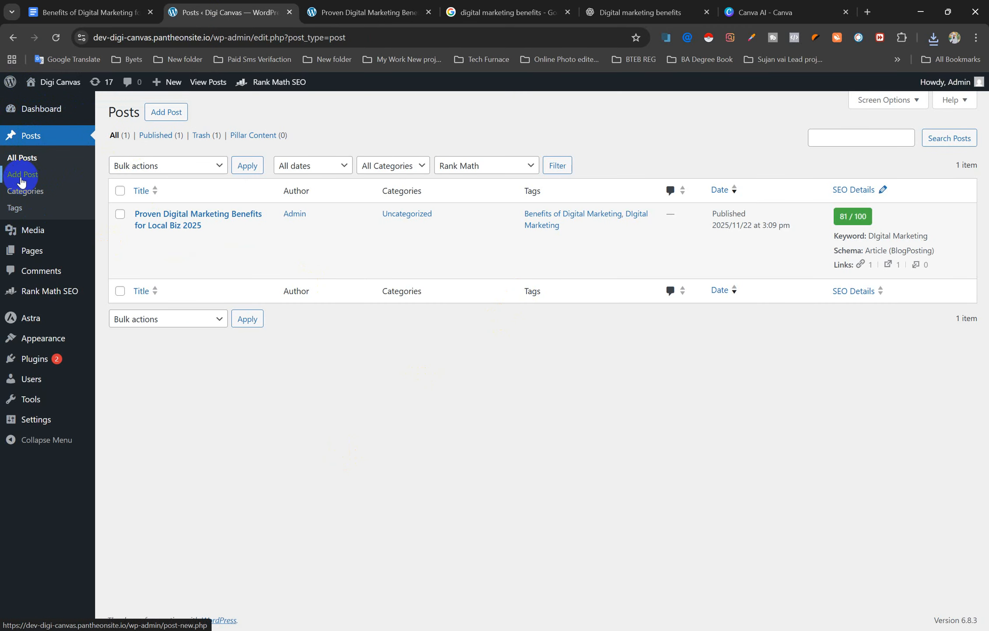
click(41, 174)
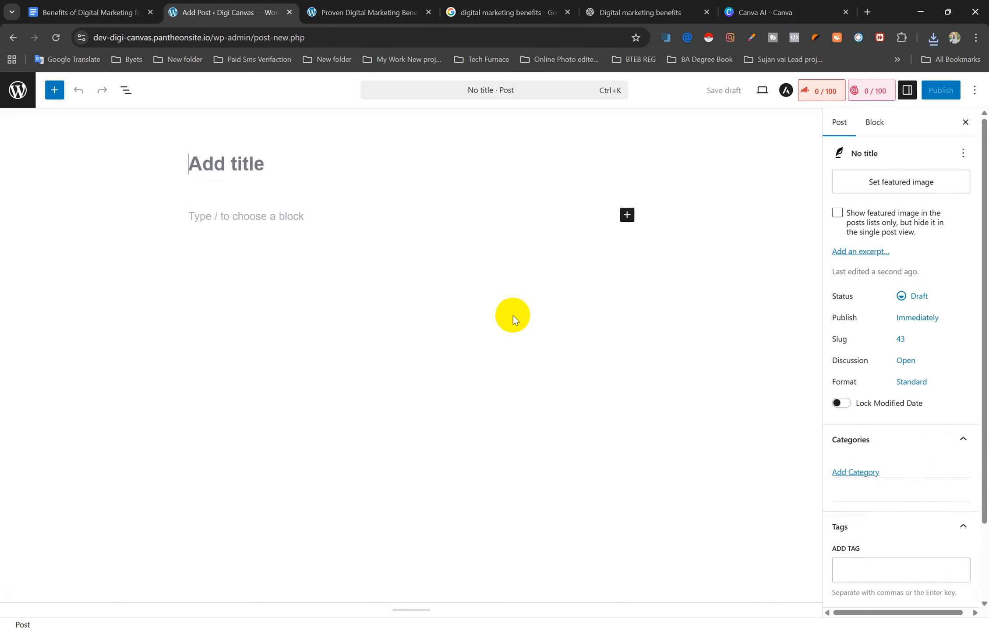
- Copy the SEO title "10 Powerful Digital Marketing Benefits for E-Commerce Growth" from ChatGPT into the new WordPress post's title
click(309, 160)
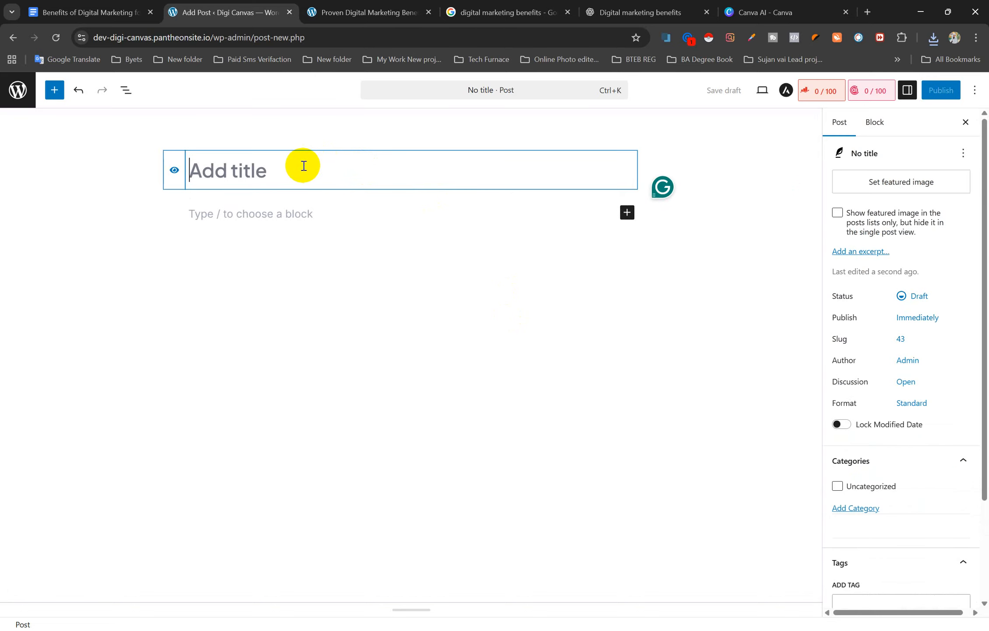
click(641, 12)
scroll(564, 341, up, 8)
scroll(563, 341, up, 20)
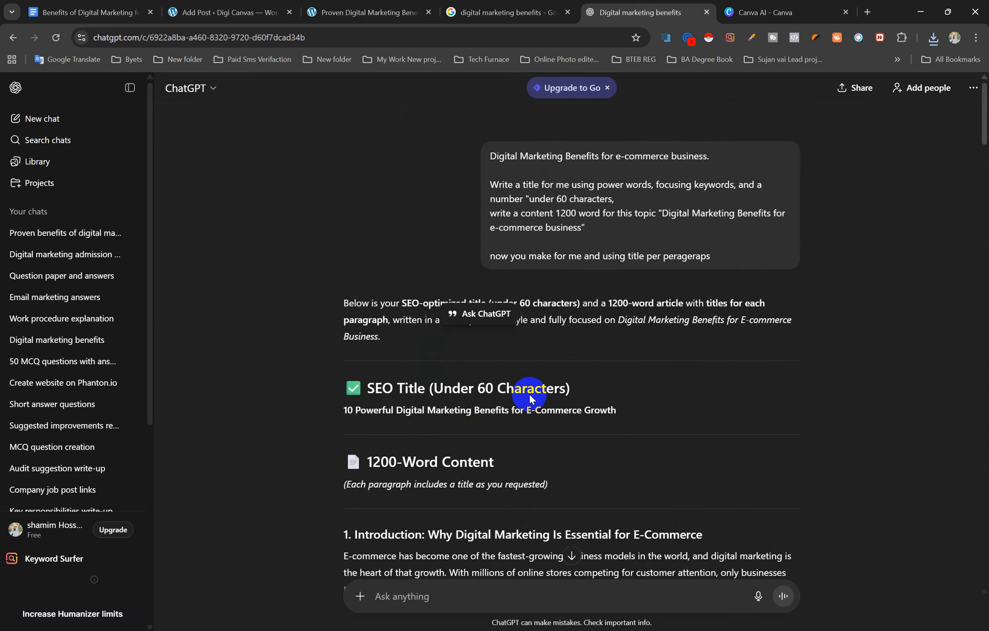
scroll(514, 442, down, 4)
scroll(501, 396, up, 1)
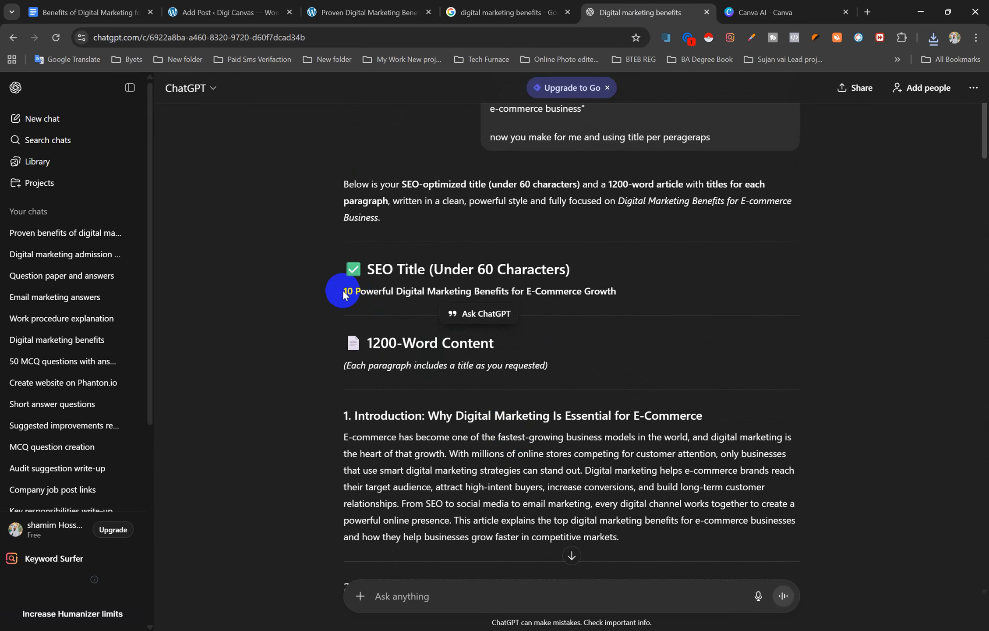
drag(343, 292, 616, 293)
key(ctrl+c)
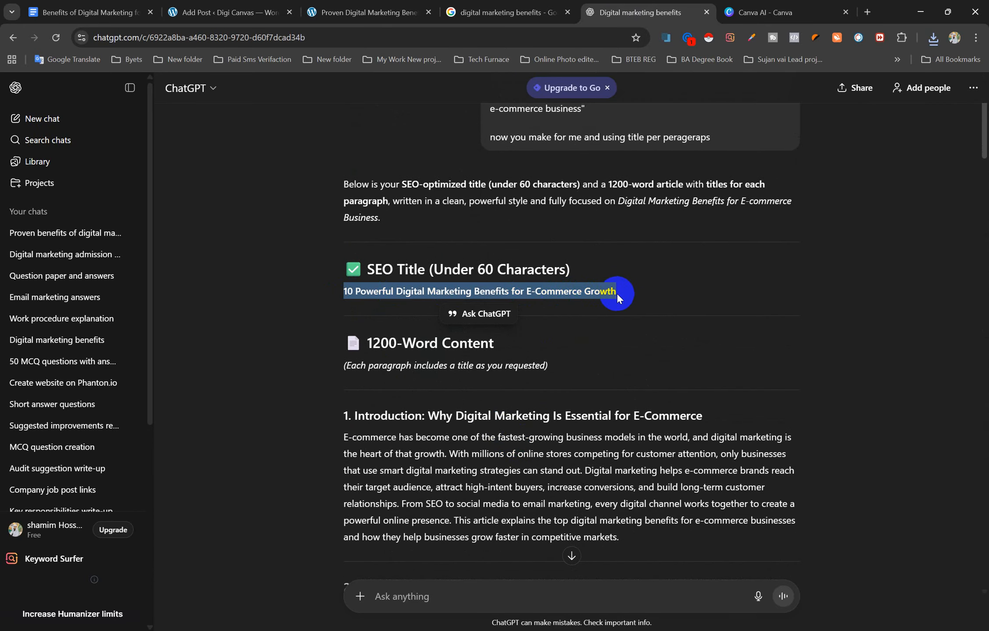
click(228, 12)
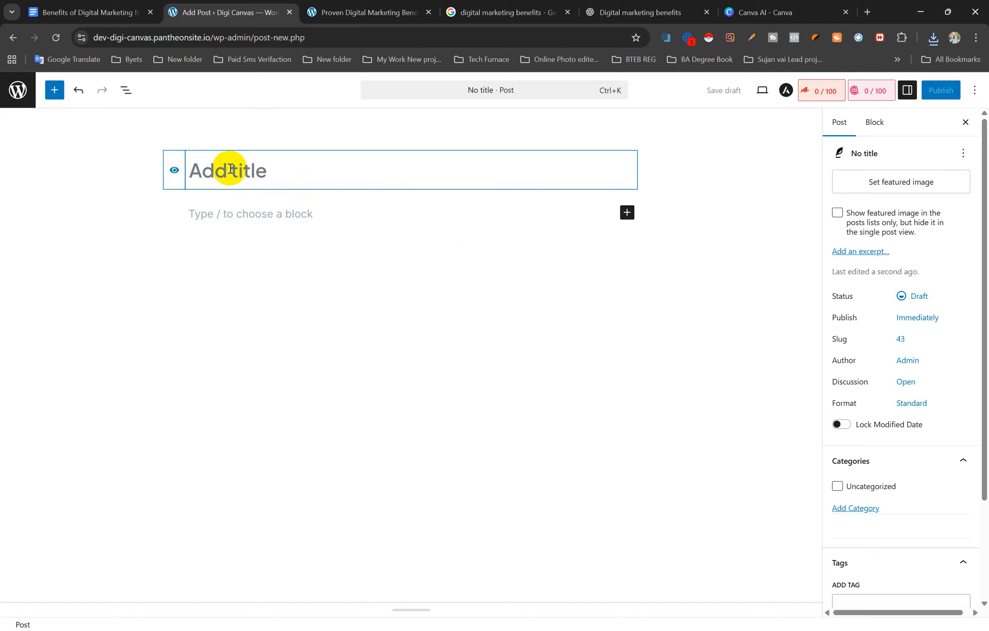
key(ctrl+v)
- Change the number at the start of the post title to 12
click(207, 171)
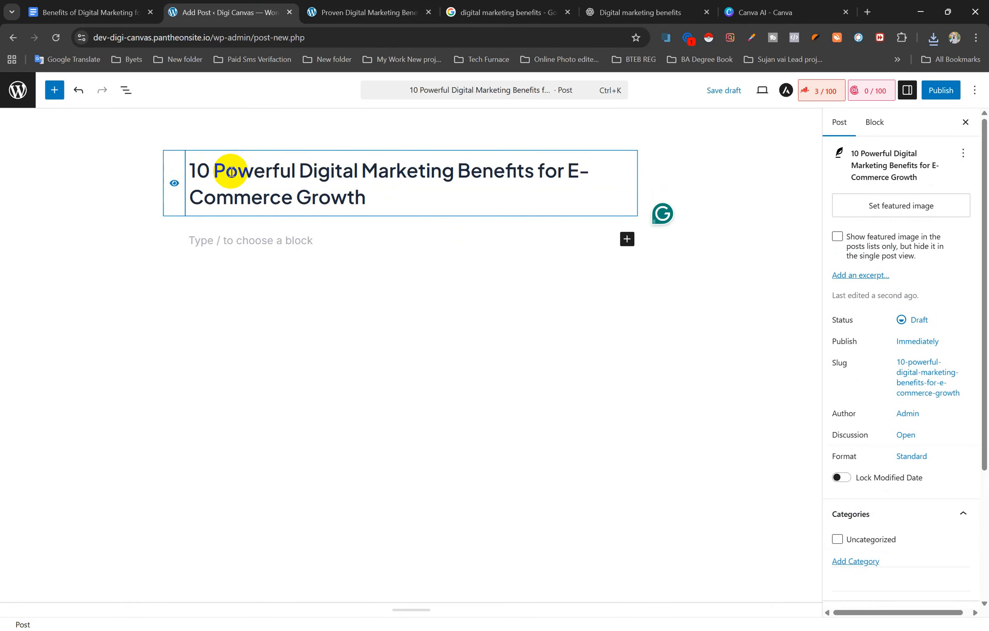
key(BackSpace)
text(2)
click(399, 205)
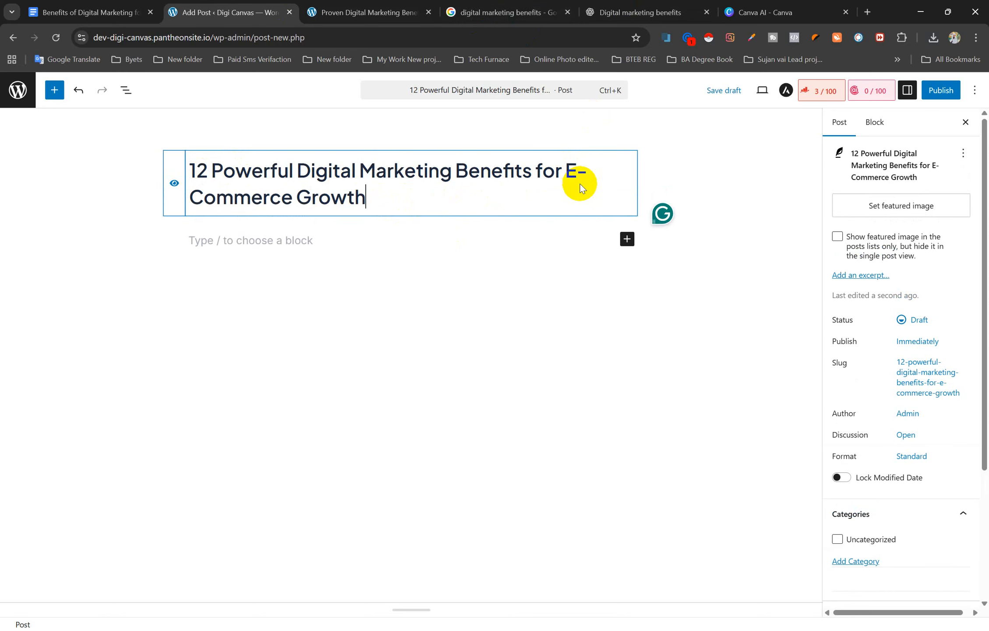
- Switch to the ChatGPT conversation and ask for a meta description of this content under 120 characters
click(515, 5)
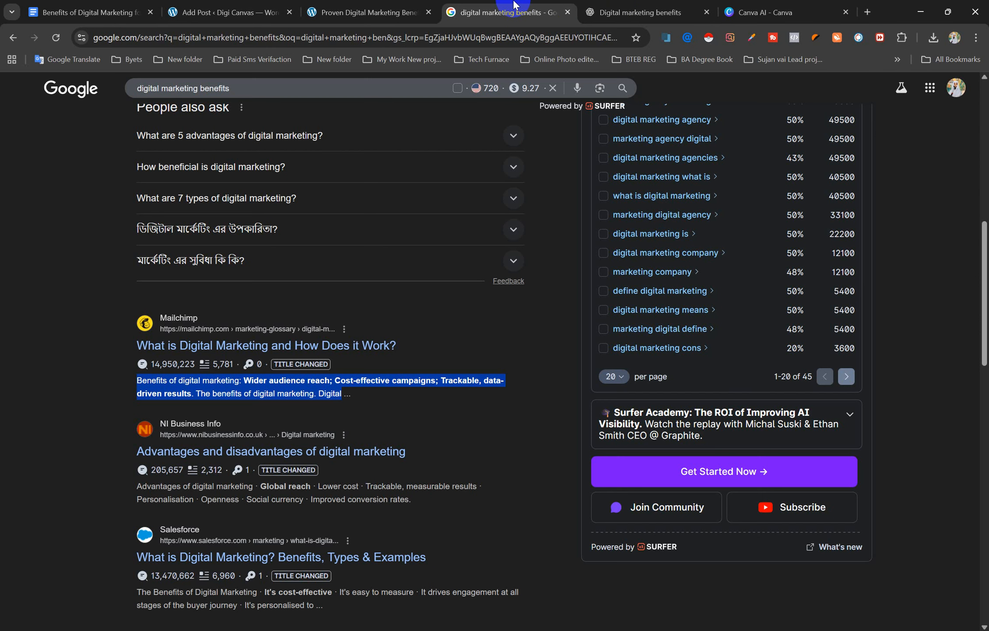
click(615, 6)
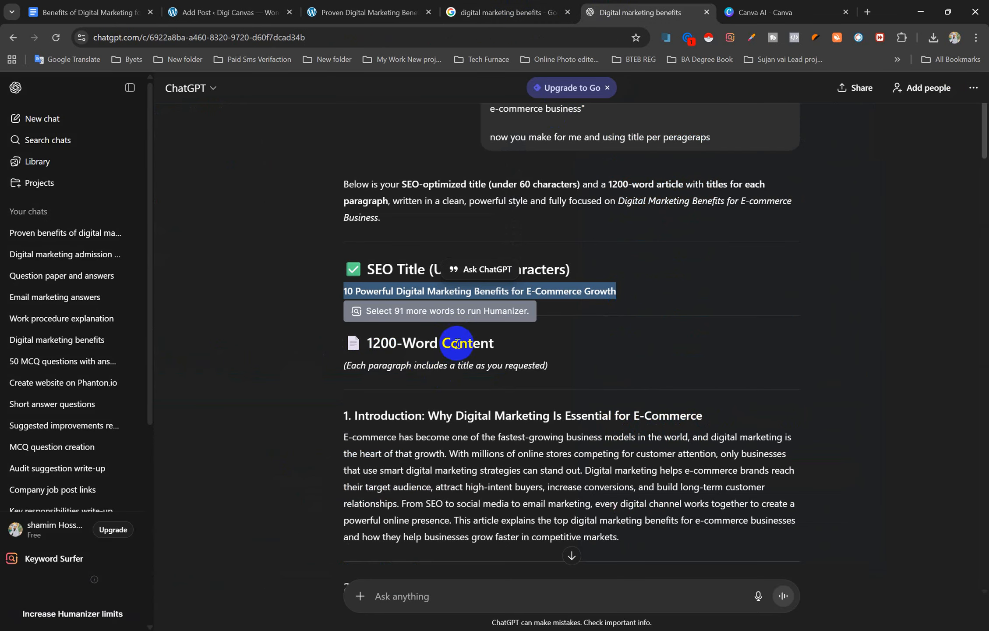
click(453, 269)
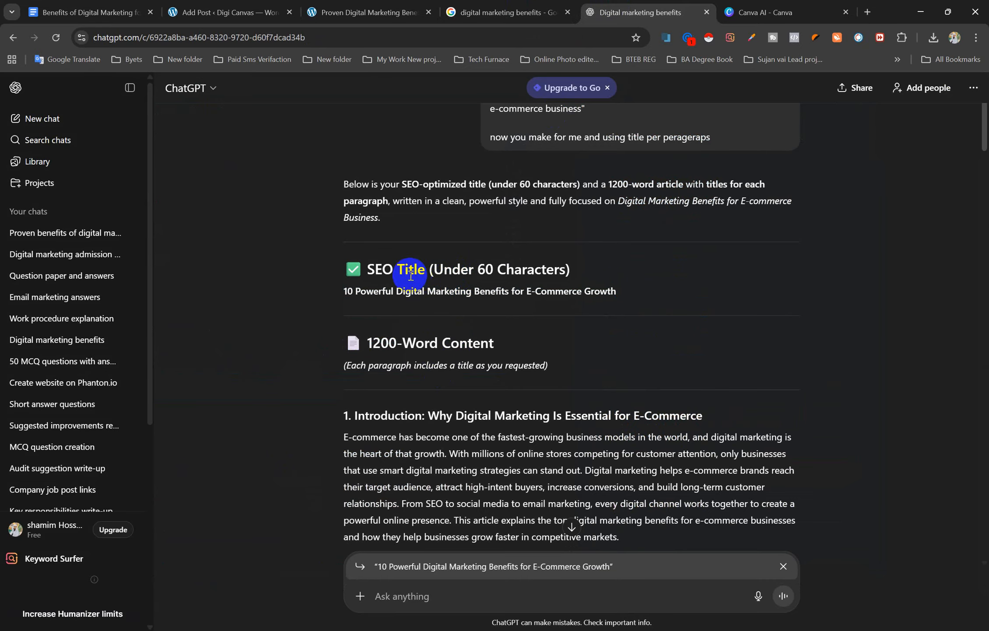
click(784, 568)
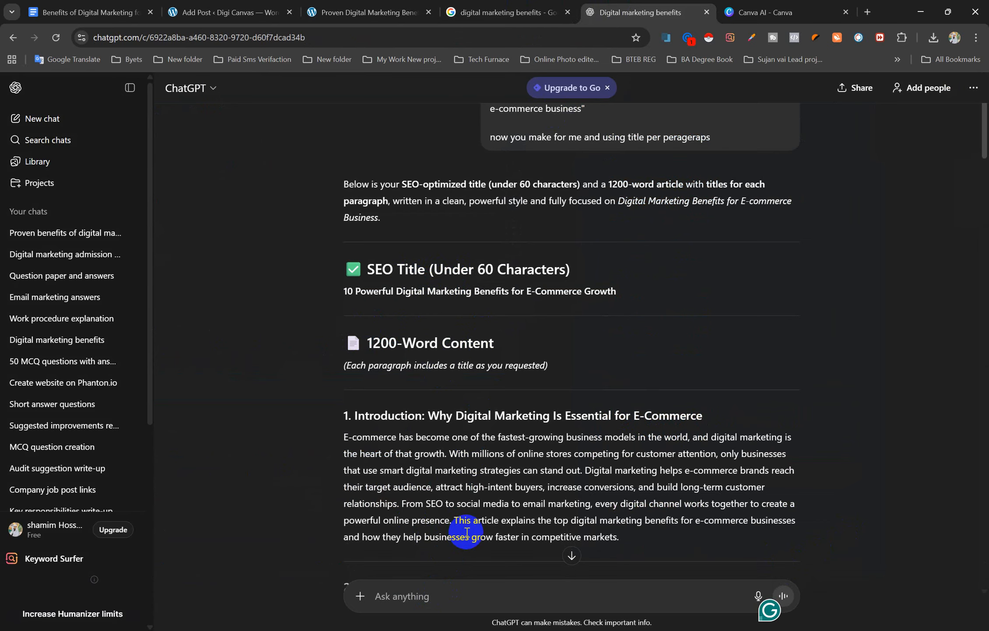
text(Give me this content meta d)
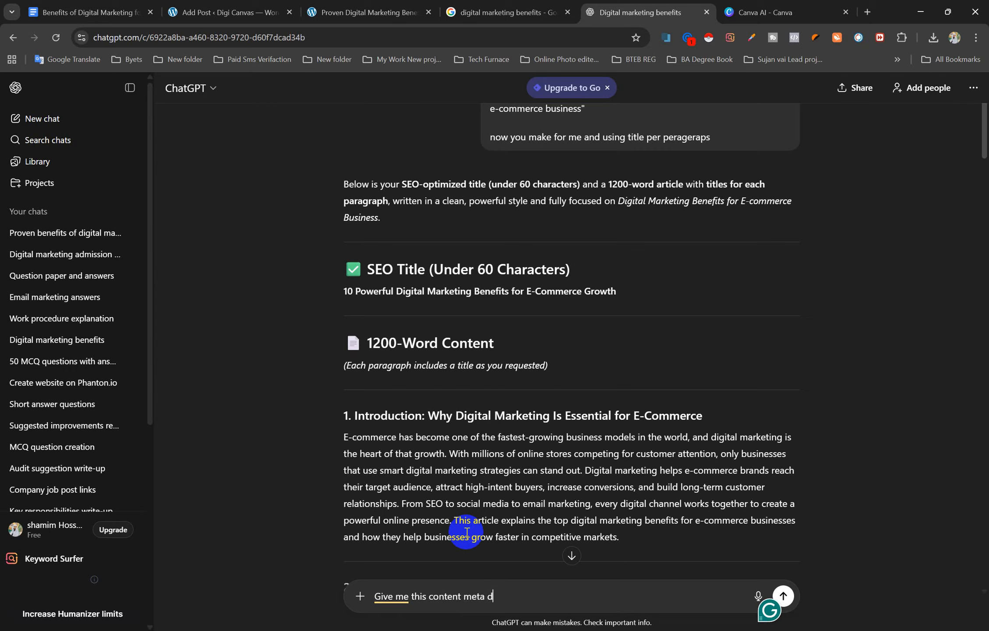
text(escription under 1)
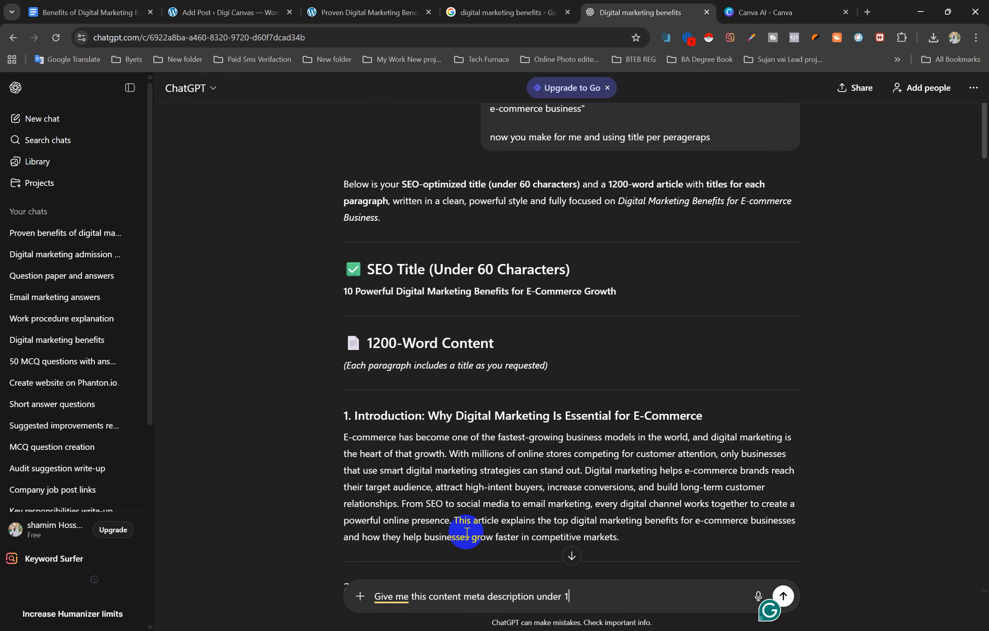
text(20 caracters)
key(Return)
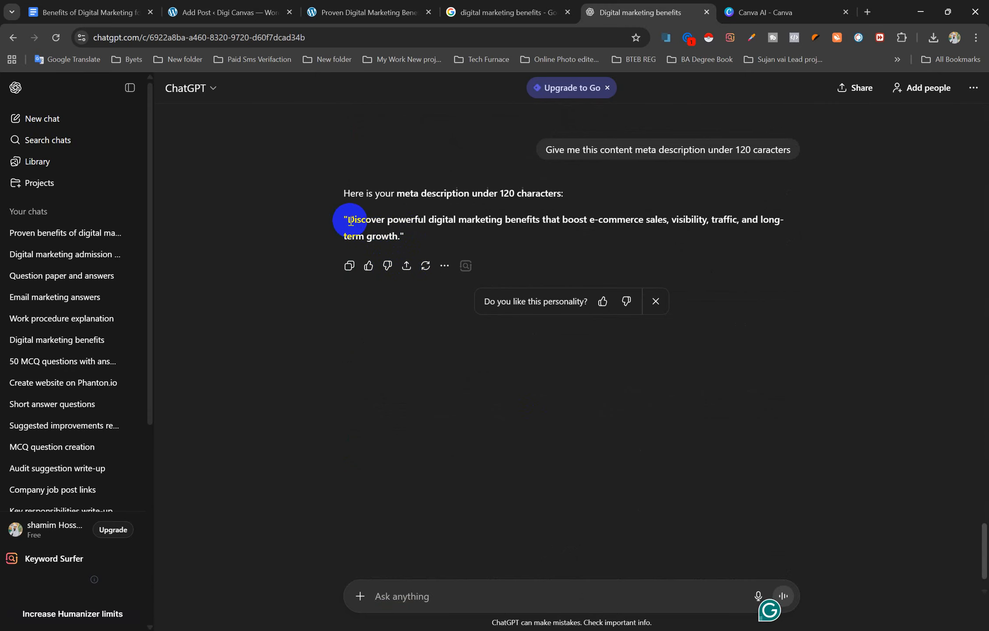
- Copy the generated meta description from ChatGPT into the first paragraph of the WordPress post and save the draft
drag(349, 221, 396, 236)
key(ctrl+c)
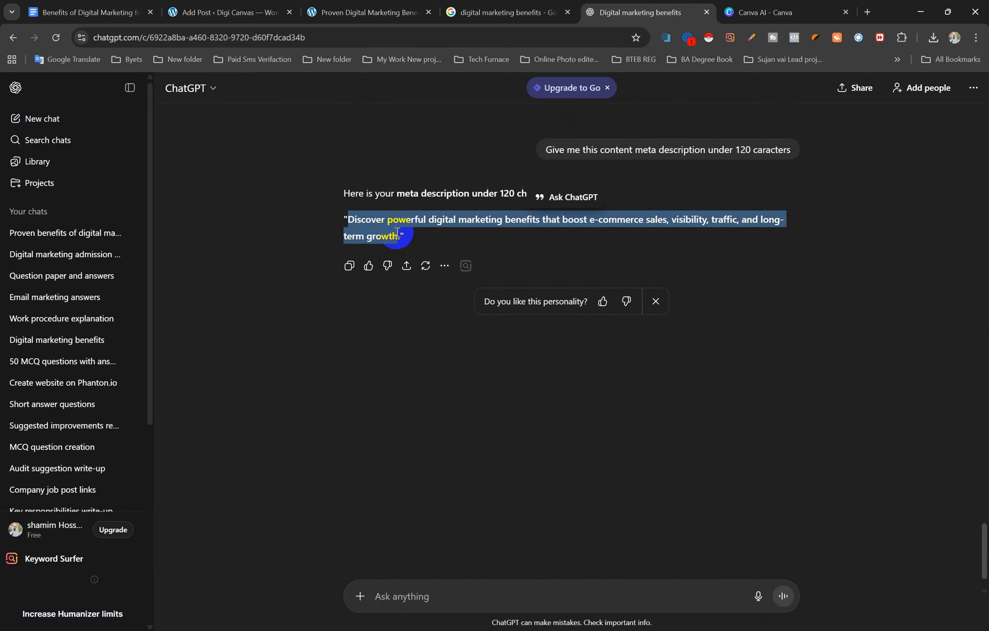
click(254, 11)
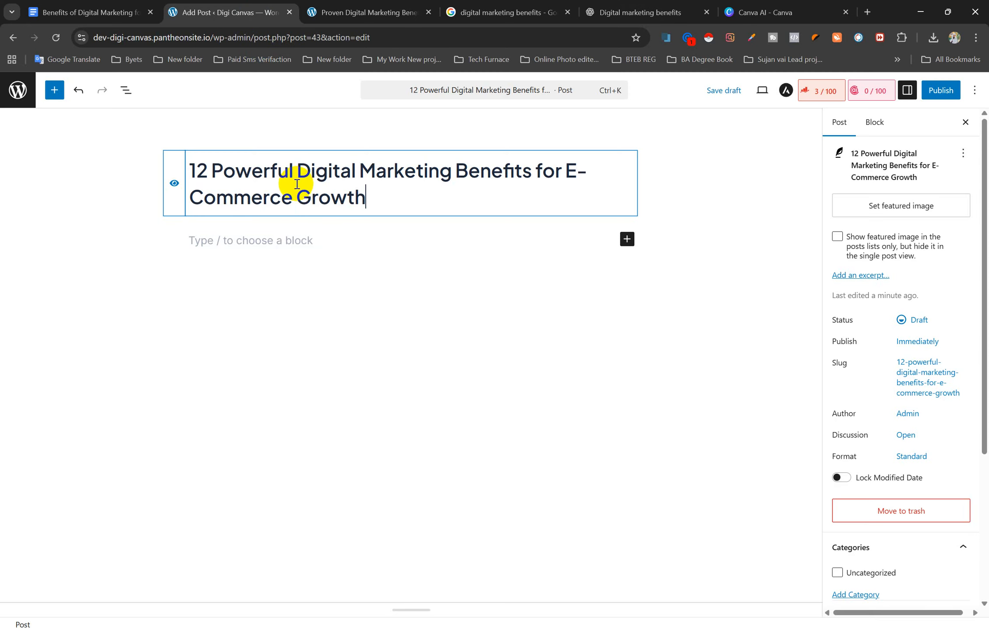
click(289, 240)
key(ctrl+v)
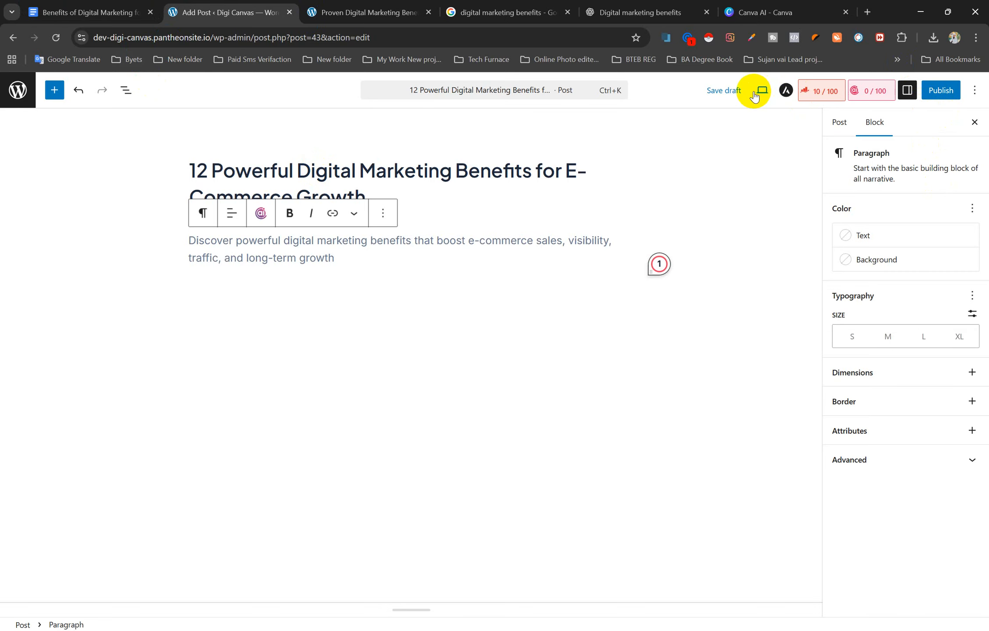
click(736, 91)
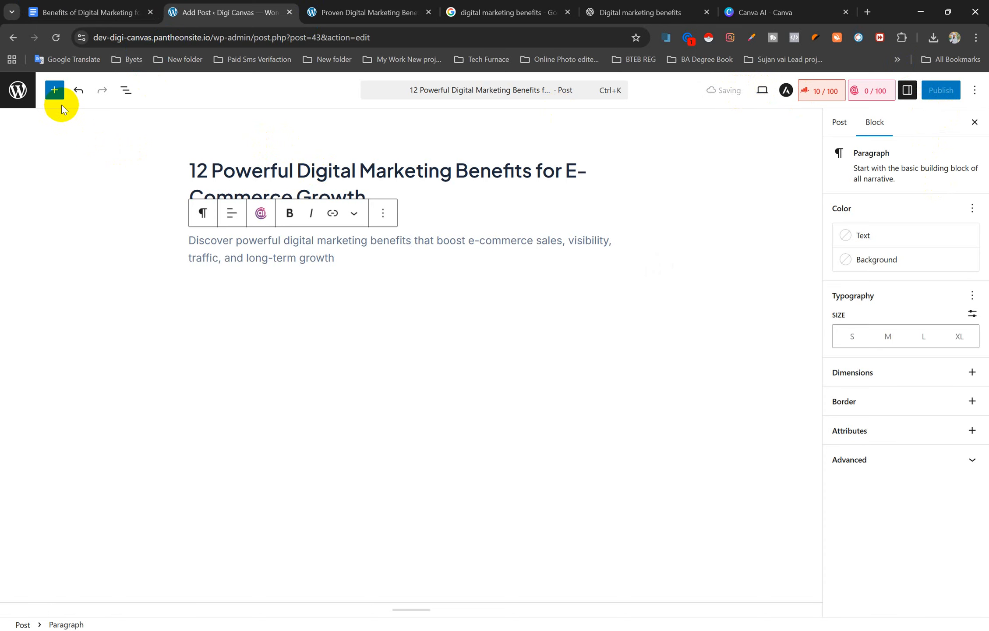
- Leave the post editor, view the installed plugins and search the plugins available to add for "rank math"
click(22, 94)
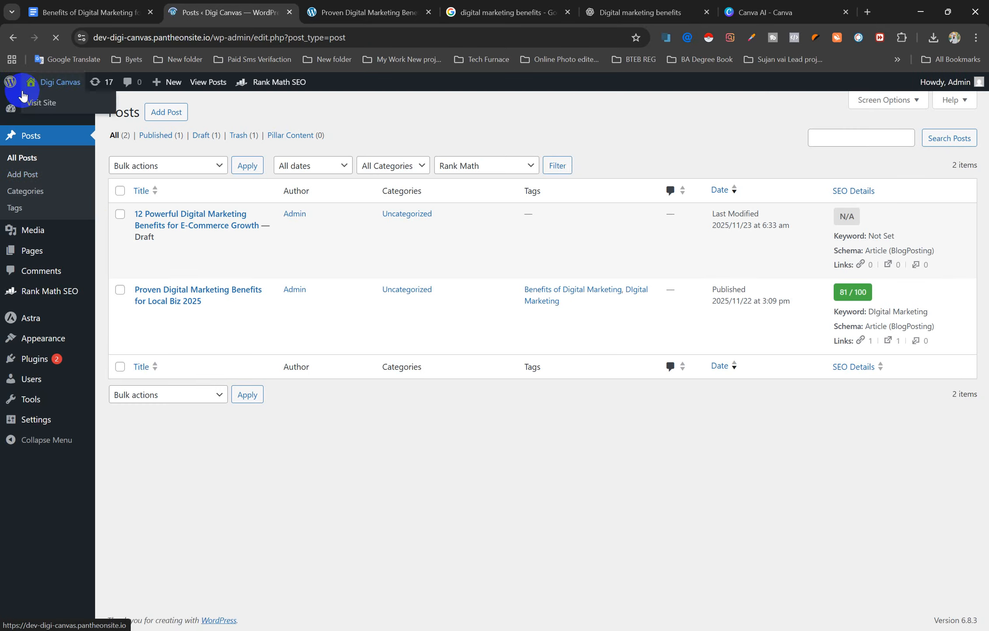
mouse_move(151, 316)
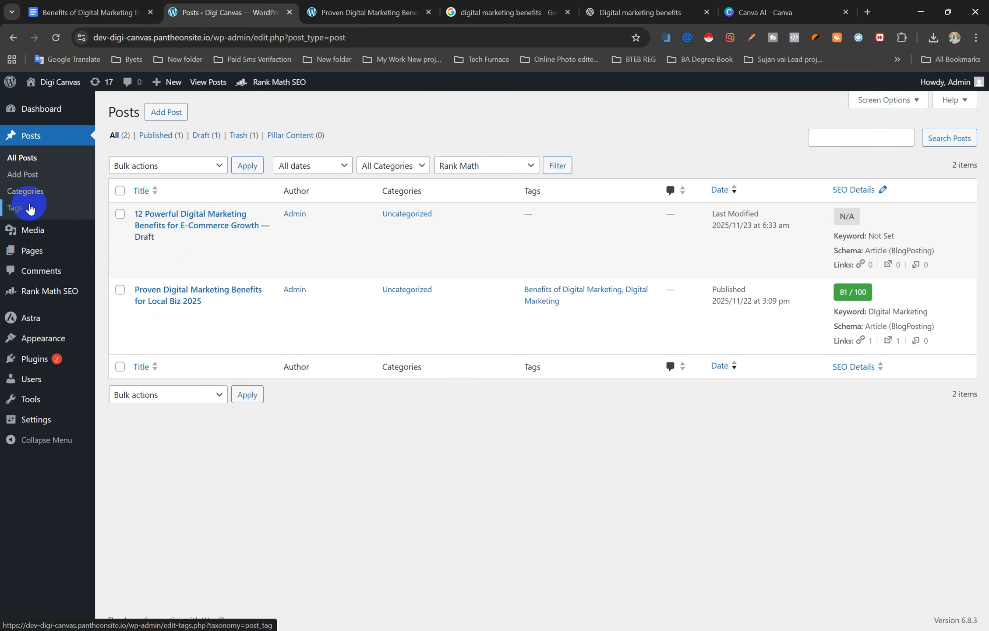
mouse_move(13, 375)
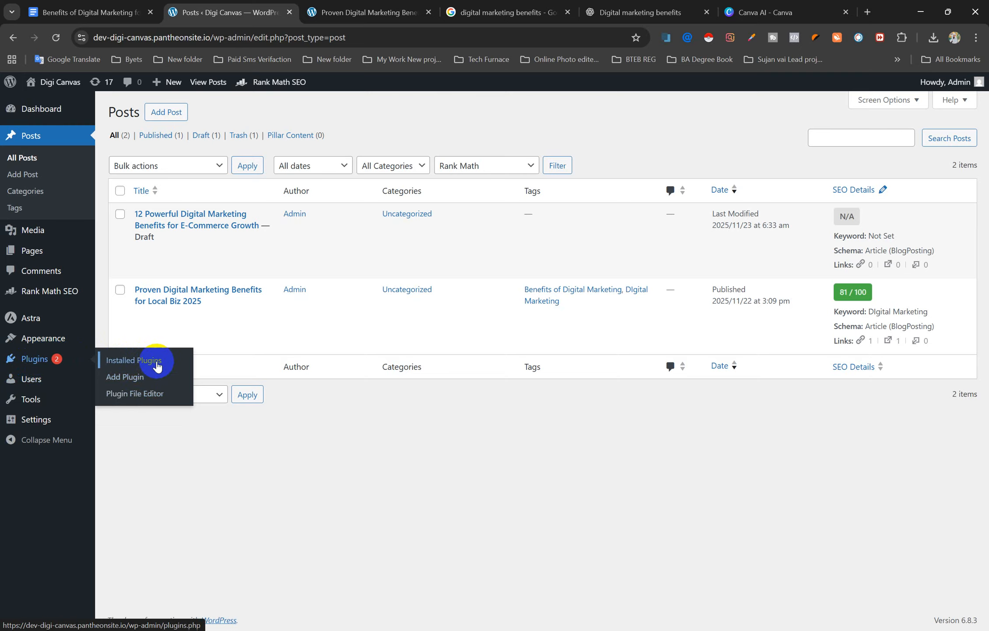
click(139, 366)
click(159, 363)
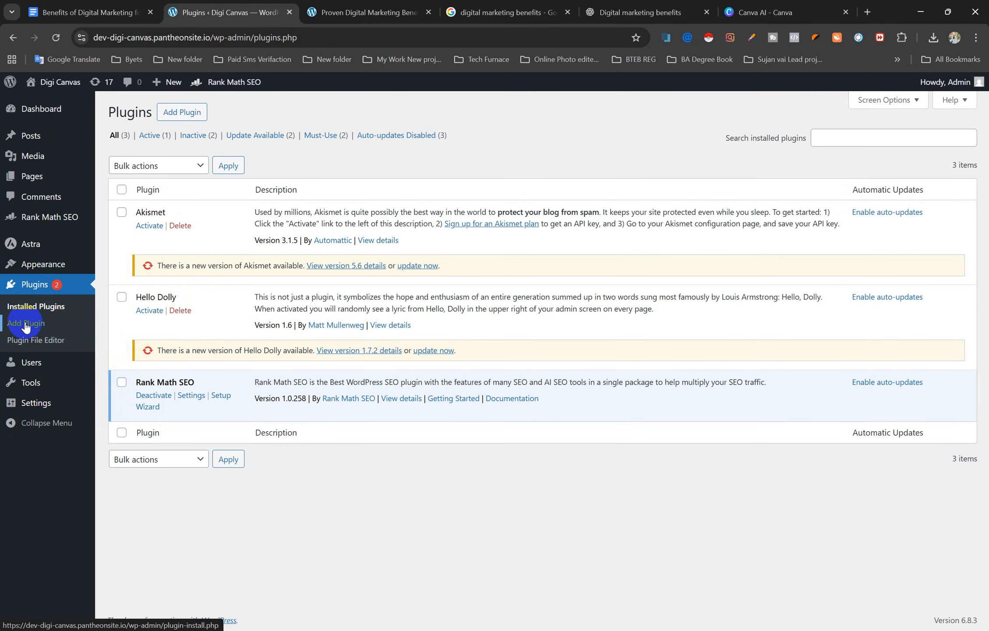
click(43, 325)
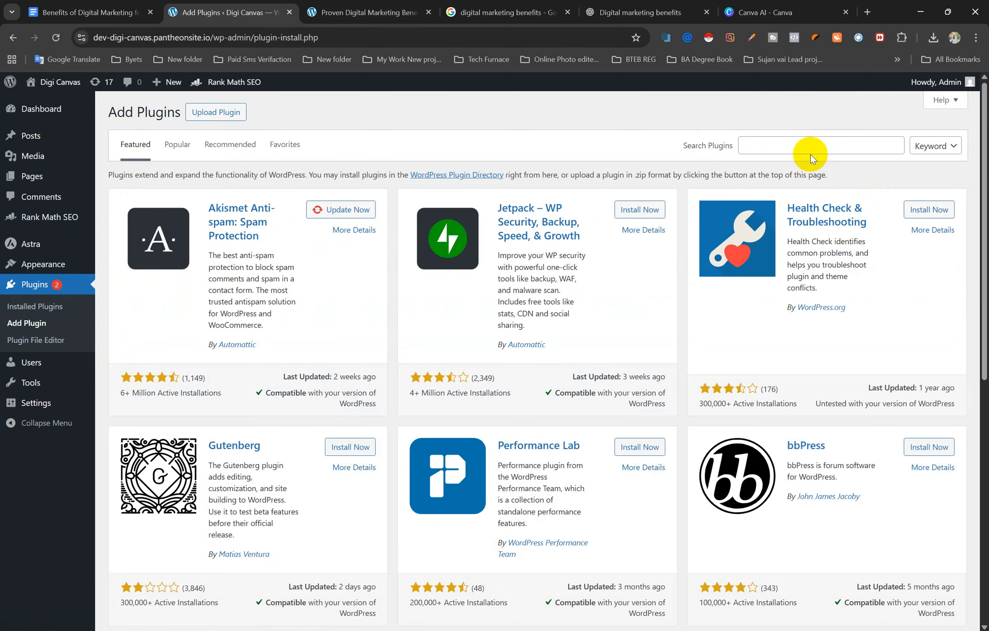
click(798, 143)
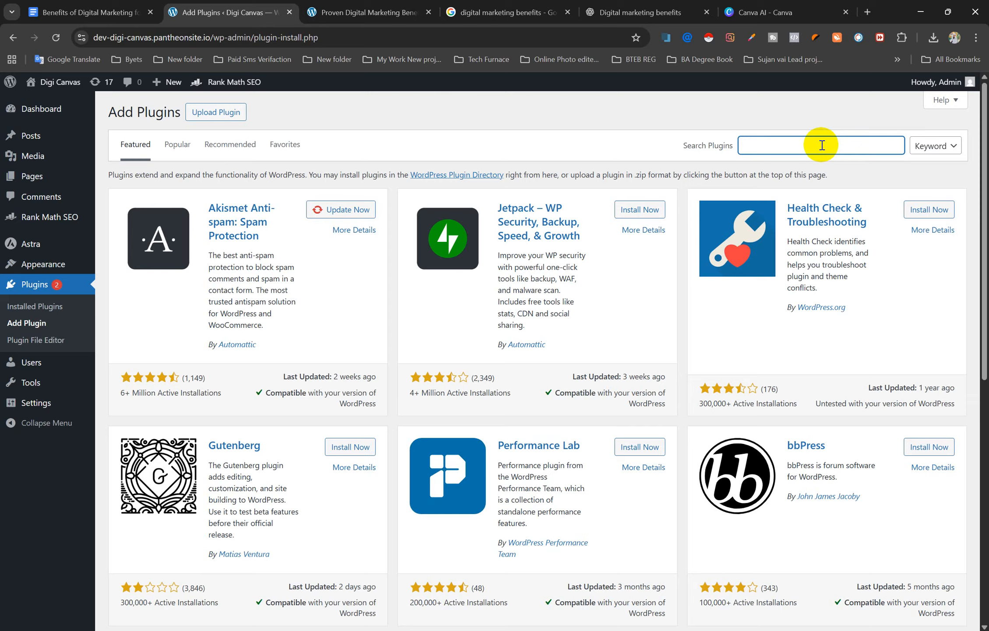
text(rank math)
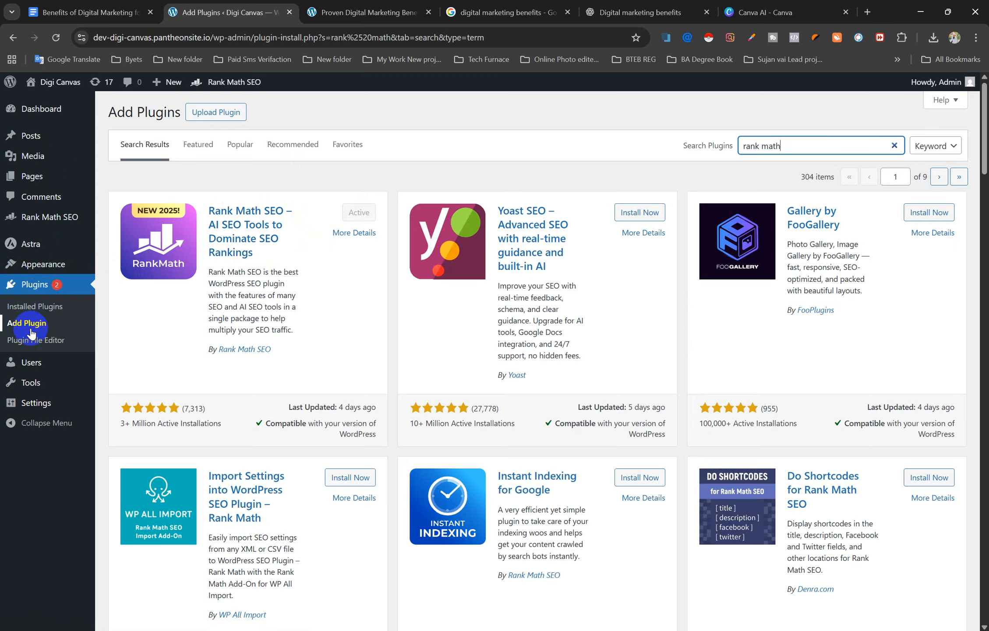
- Return to the installed plugins and try to delete the still active Rank Math SEO with the Delete bulk action
click(30, 312)
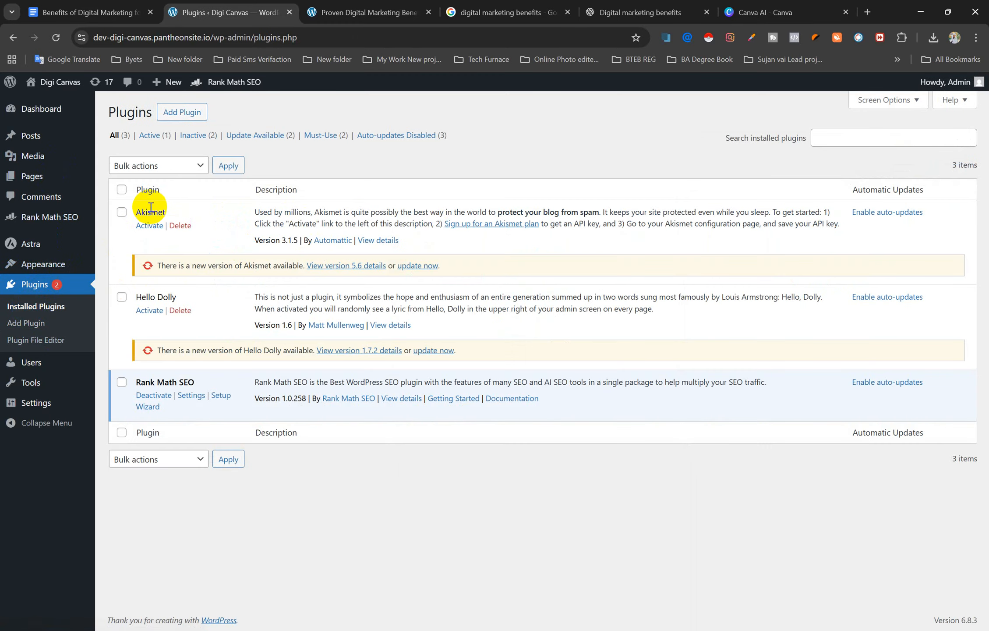
click(122, 384)
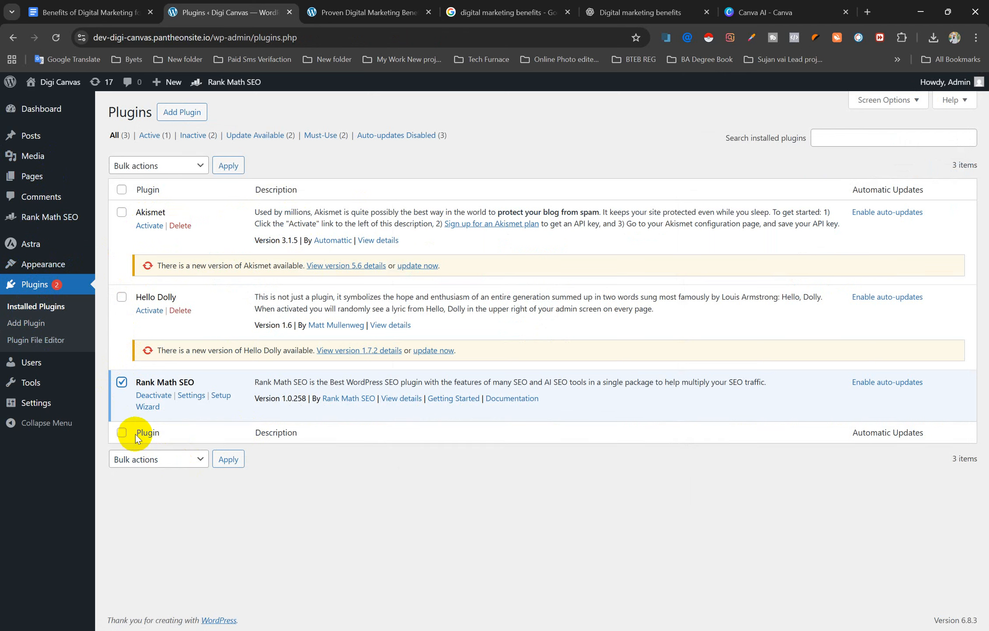
click(195, 458)
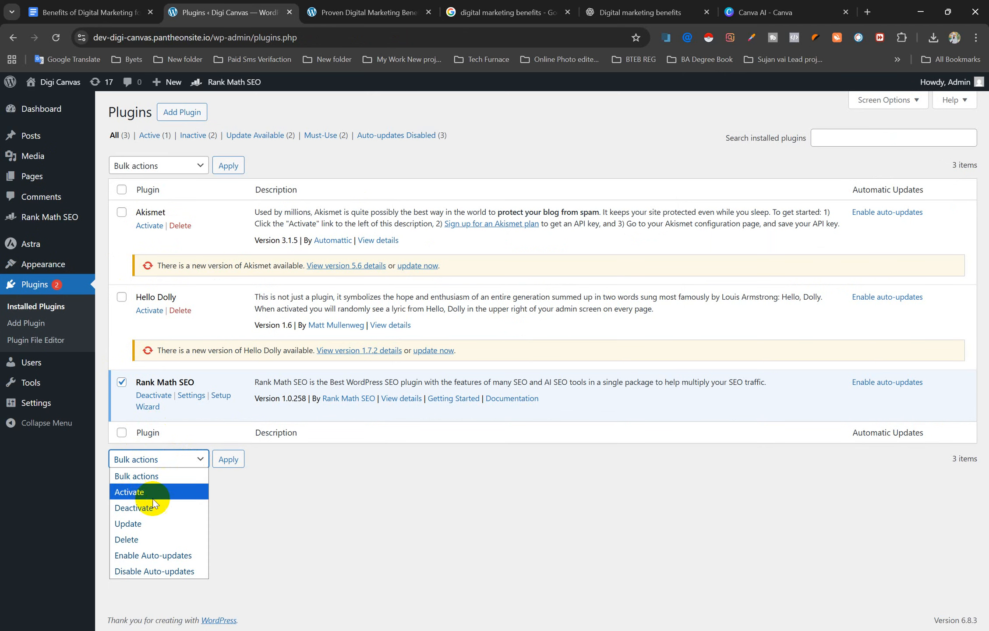
click(133, 538)
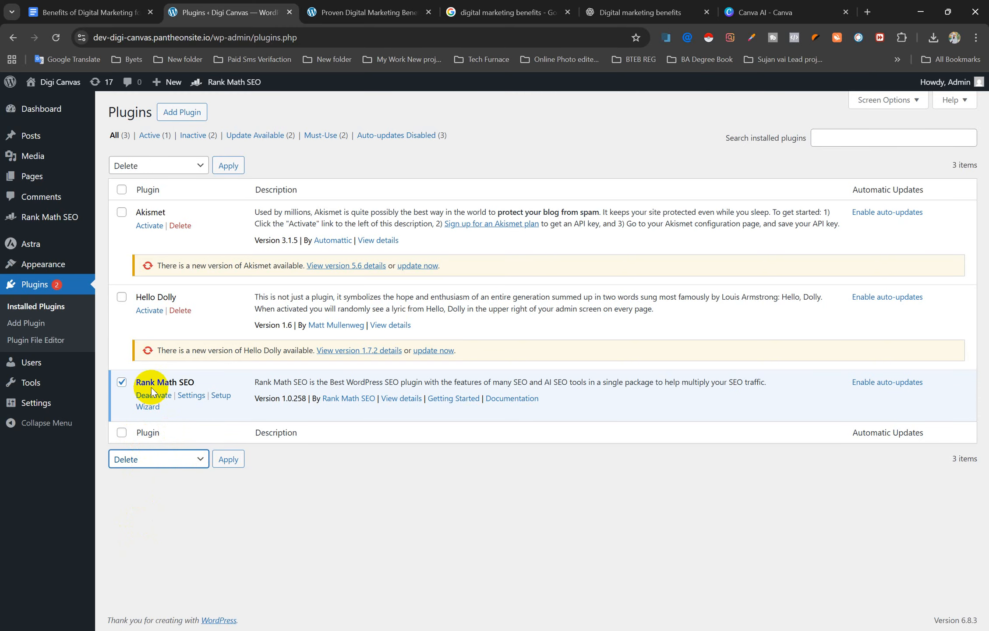
click(181, 468)
click(138, 543)
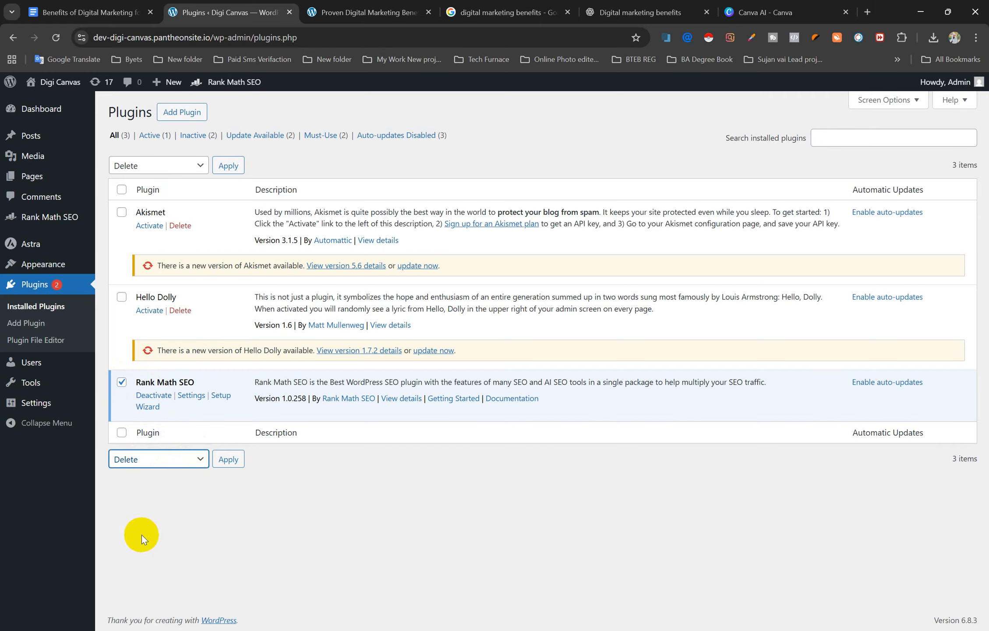
click(229, 461)
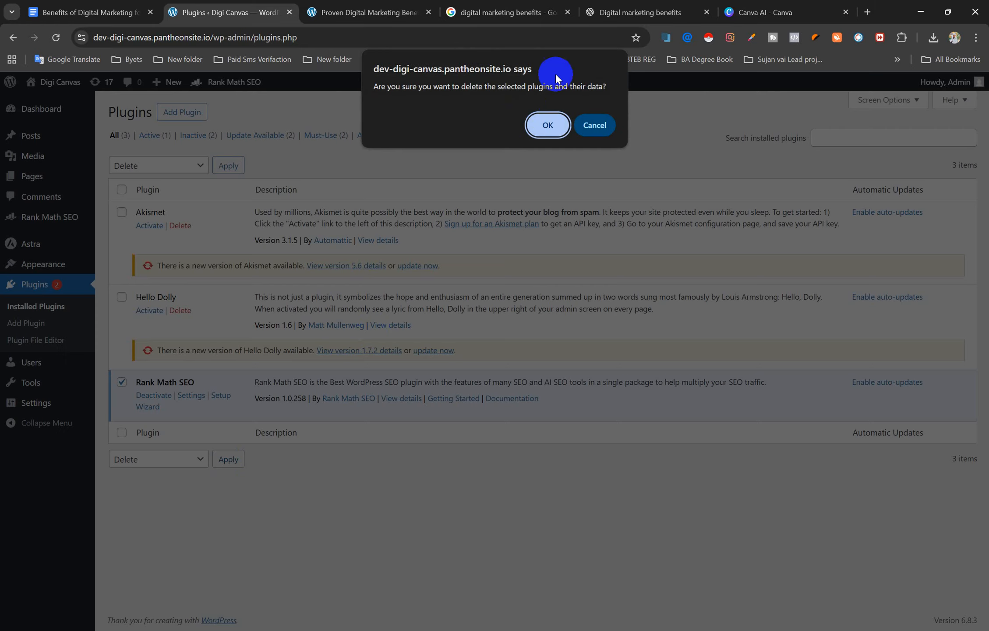
click(548, 124)
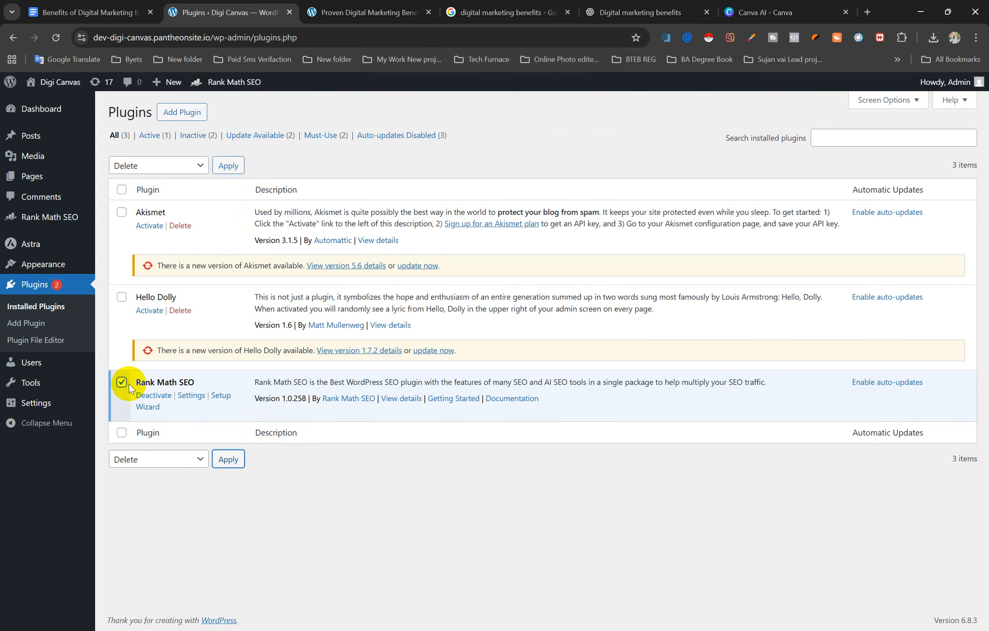
- Deactivate the selected Rank Math SEO plugin, and delete it together with its data
click(182, 459)
click(137, 510)
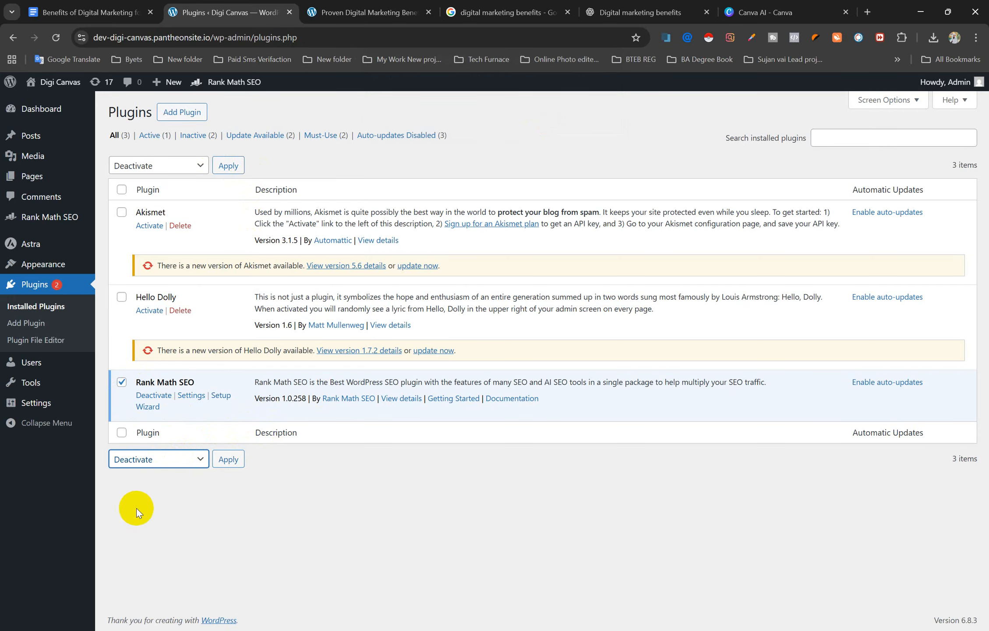
click(228, 466)
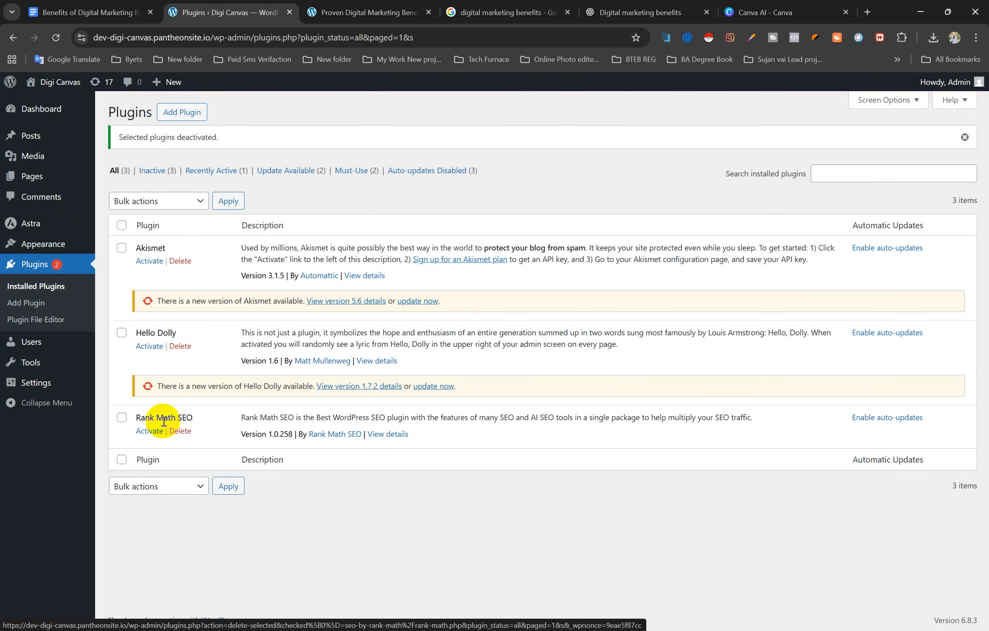
click(180, 431)
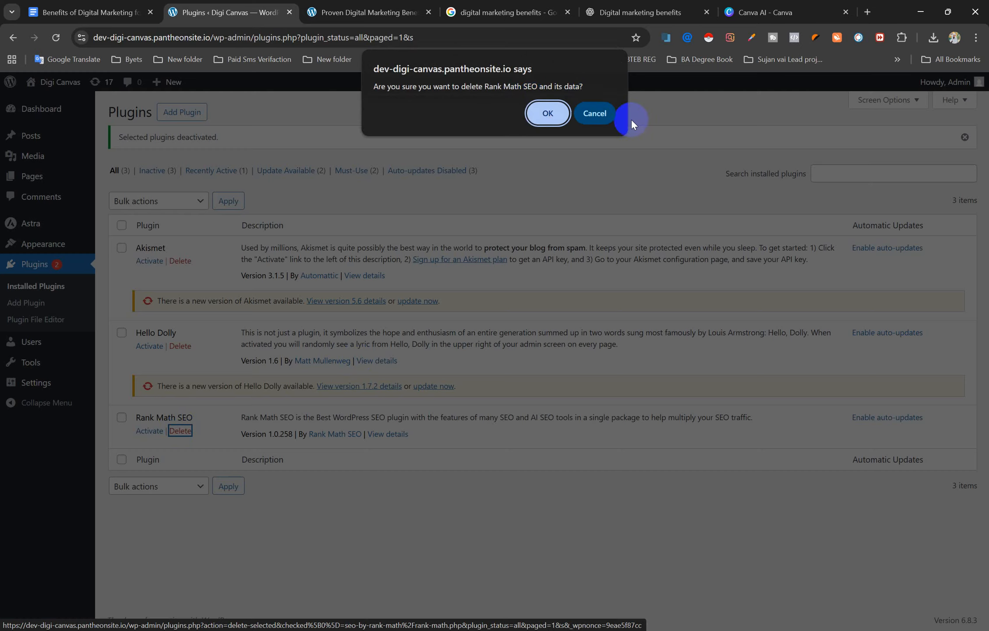
click(535, 114)
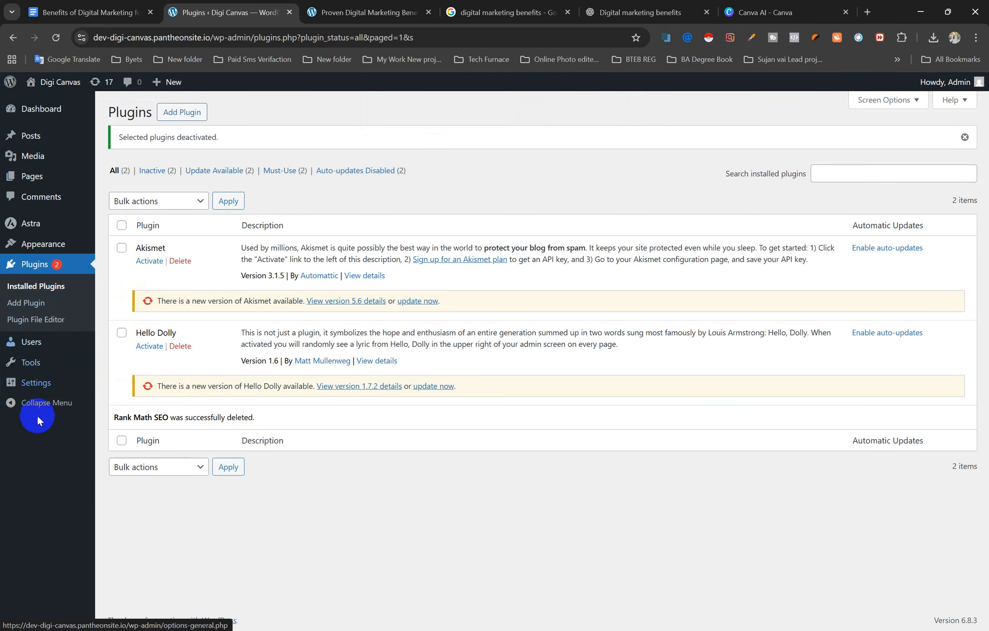
- Search the plugins available to add for "rank math", and install and activate the Rank Math SEO plugin
click(26, 307)
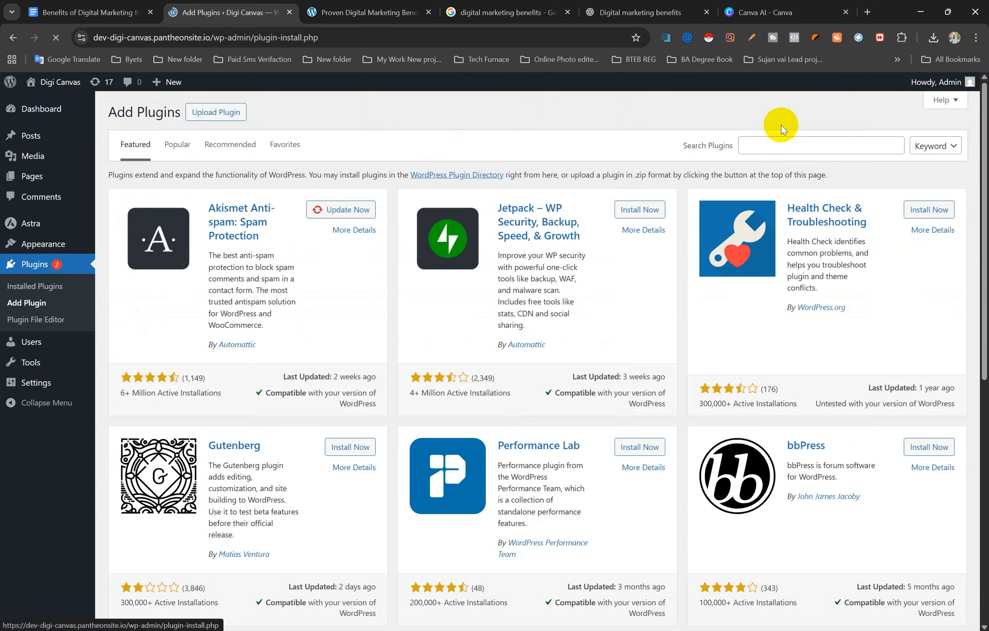
click(780, 146)
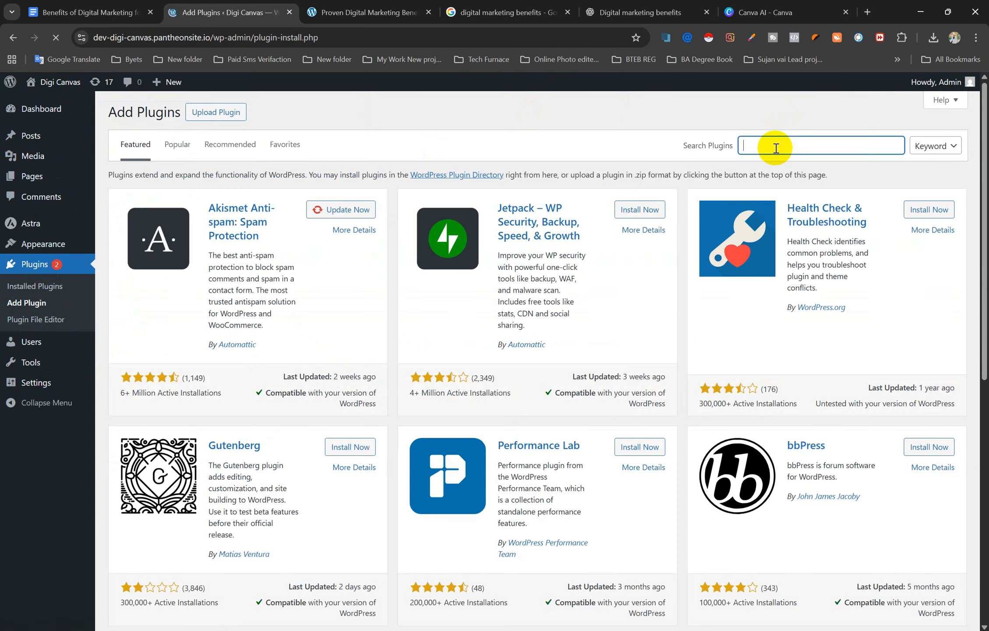
text(rank math)
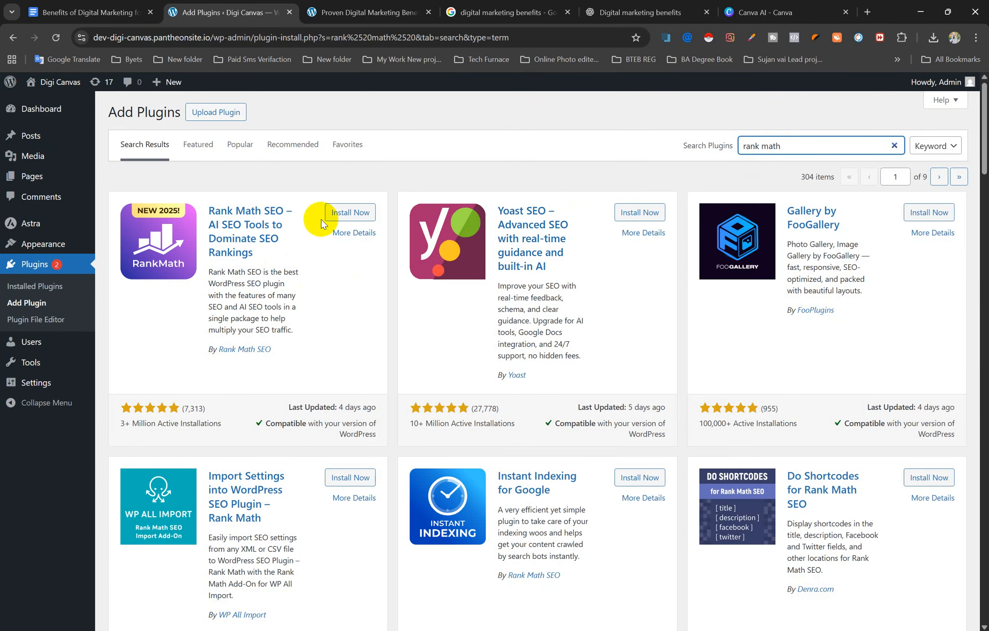
click(344, 215)
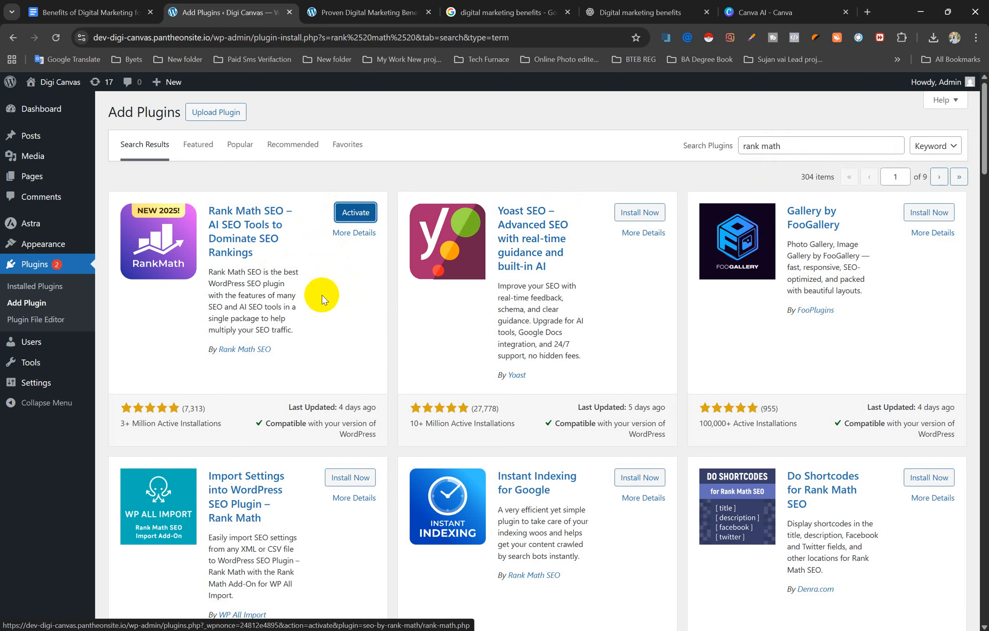
click(358, 216)
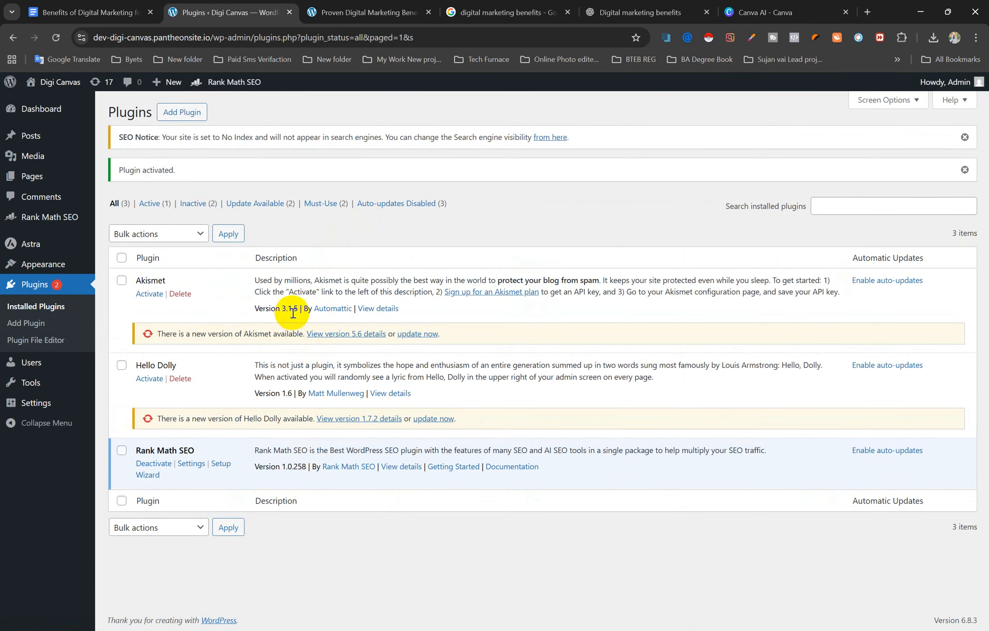
mouse_move(84, 218)
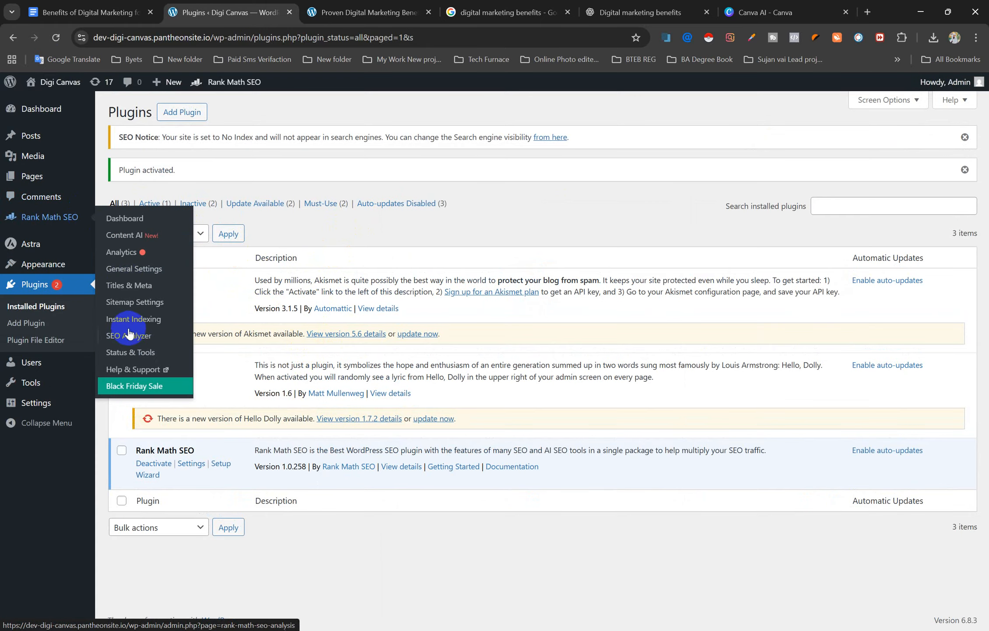
- View the Rank Math SEO dashboard with its modules, and return to the site's main dashboard
mouse_move(54, 224)
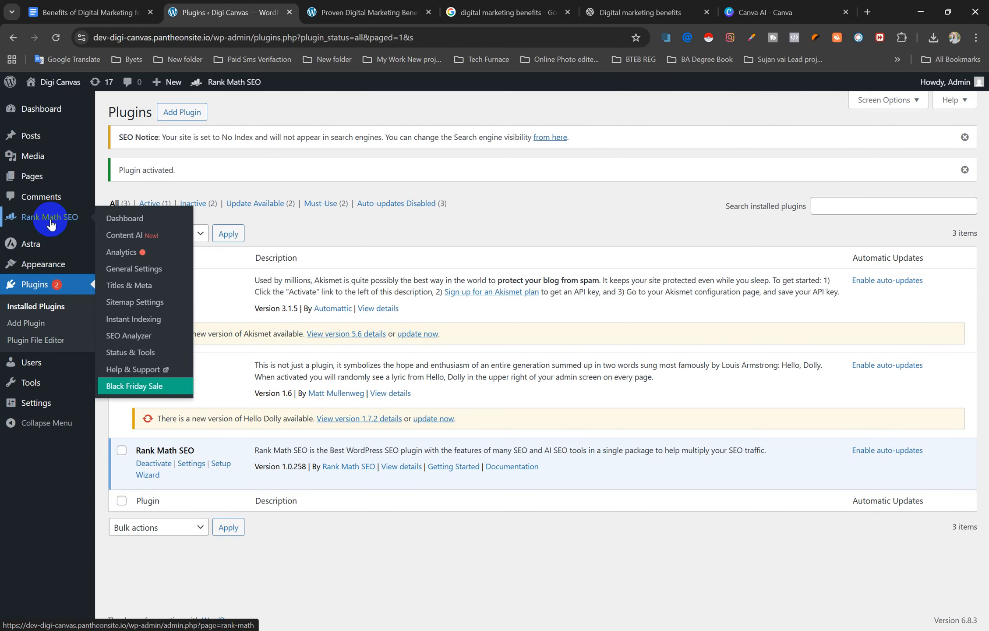
click(127, 218)
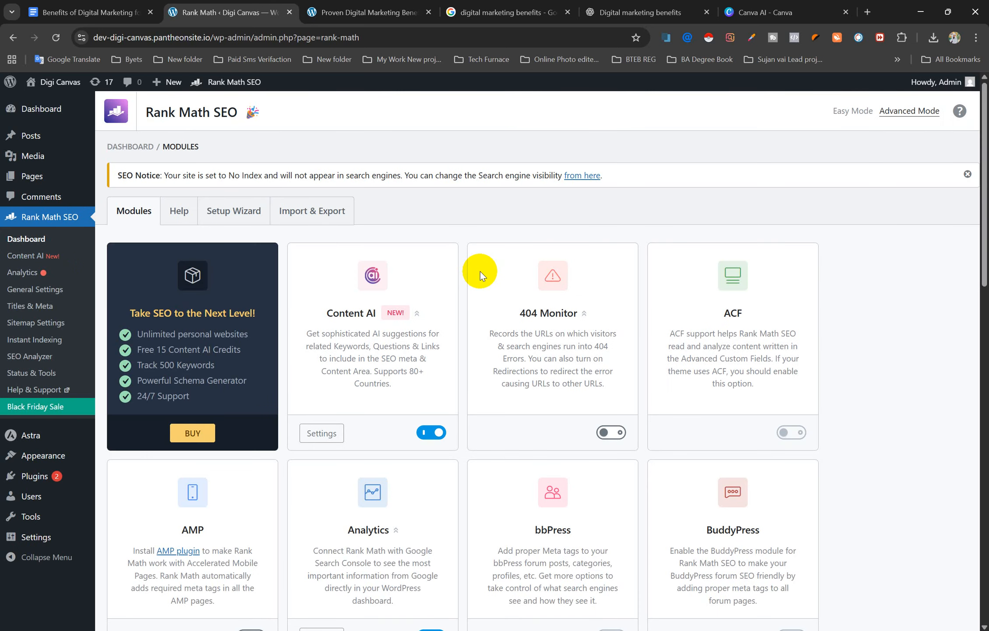
click(68, 196)
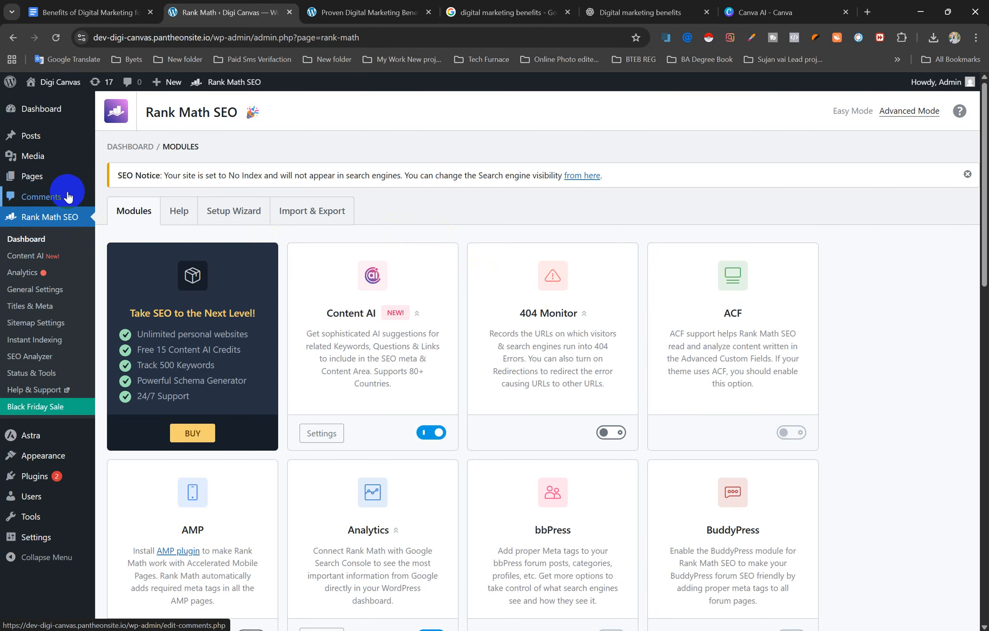
mouse_move(58, 176)
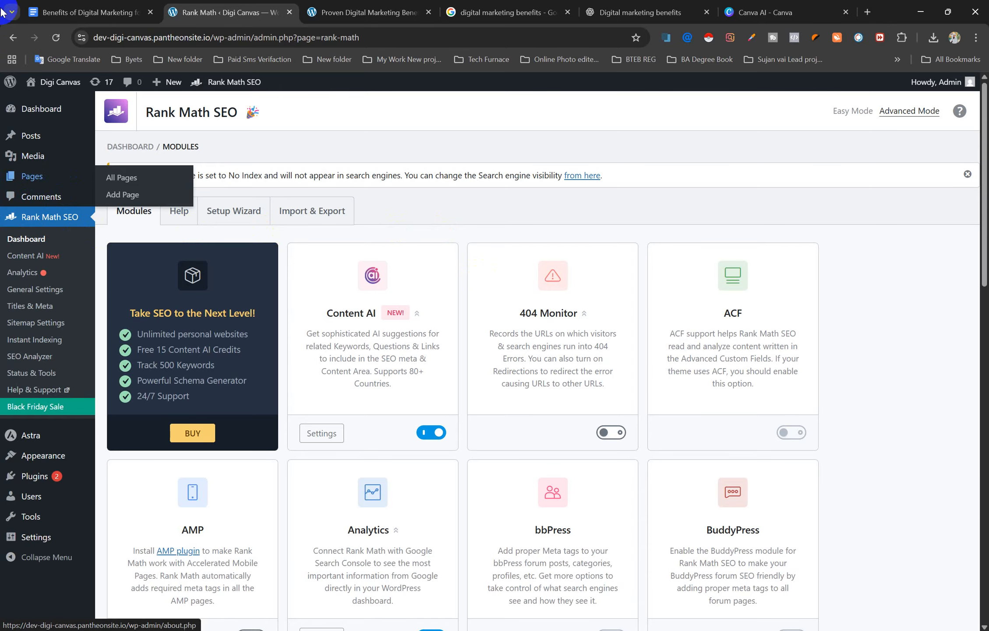
click(41, 109)
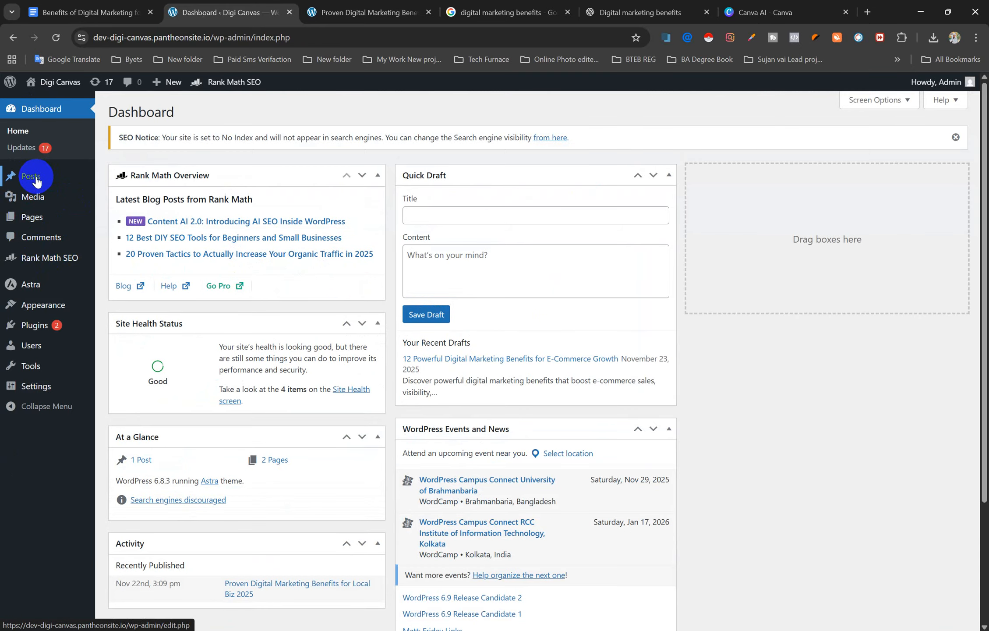
- Show all posts, open the published post "Proven Digital Marketing Benefits for Local Biz 2025" in the editor, and return to the post list
mouse_move(36, 261)
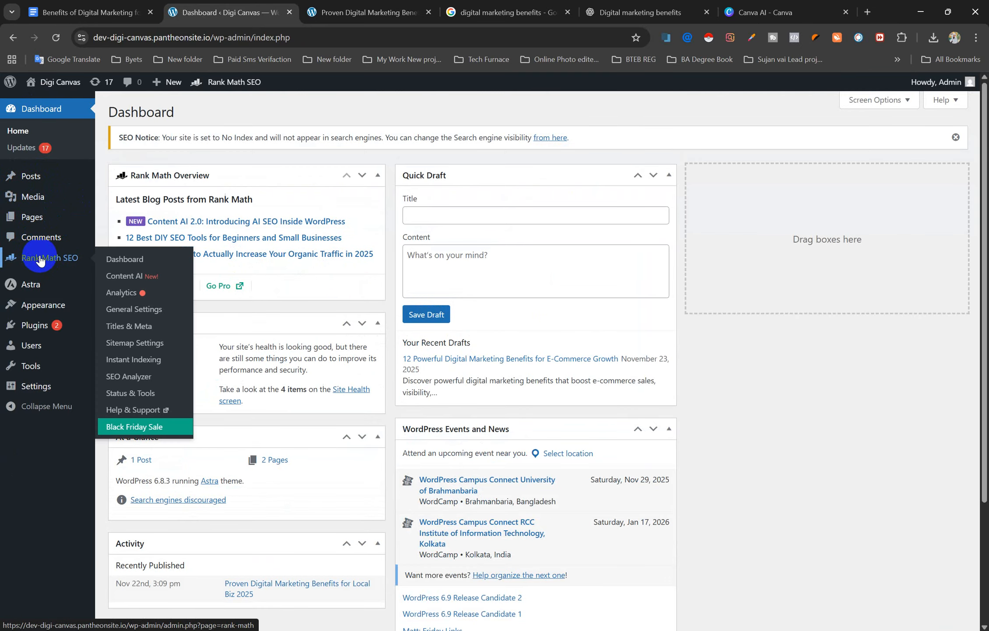
mouse_move(29, 176)
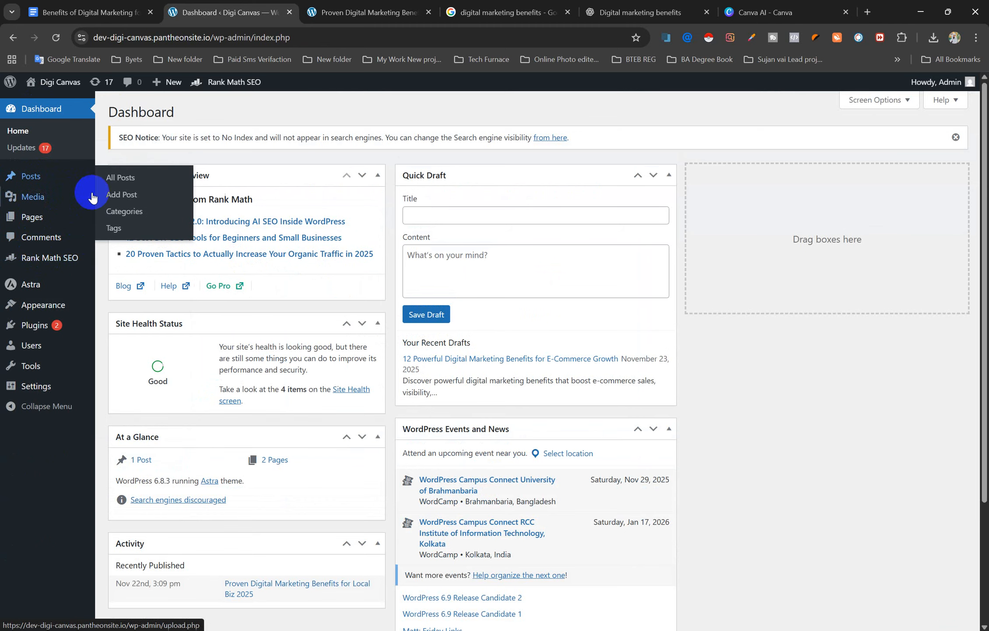
click(121, 185)
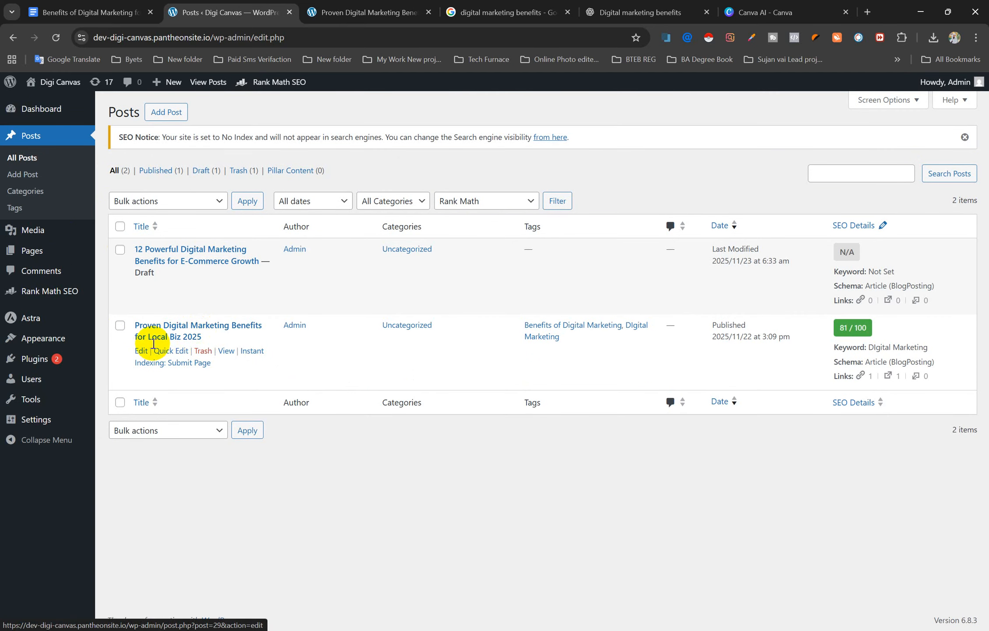
click(140, 351)
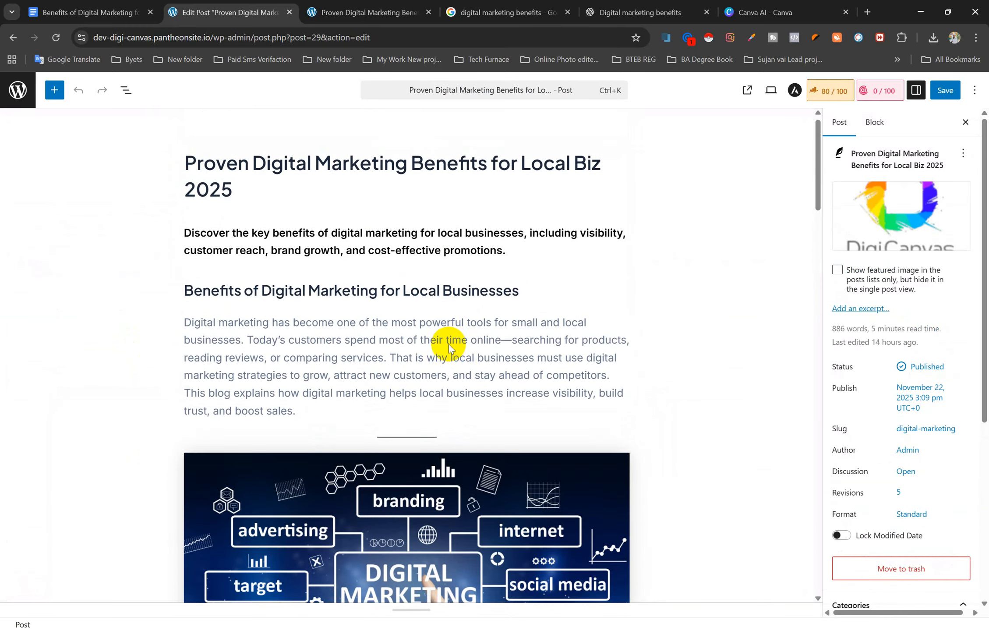
click(14, 38)
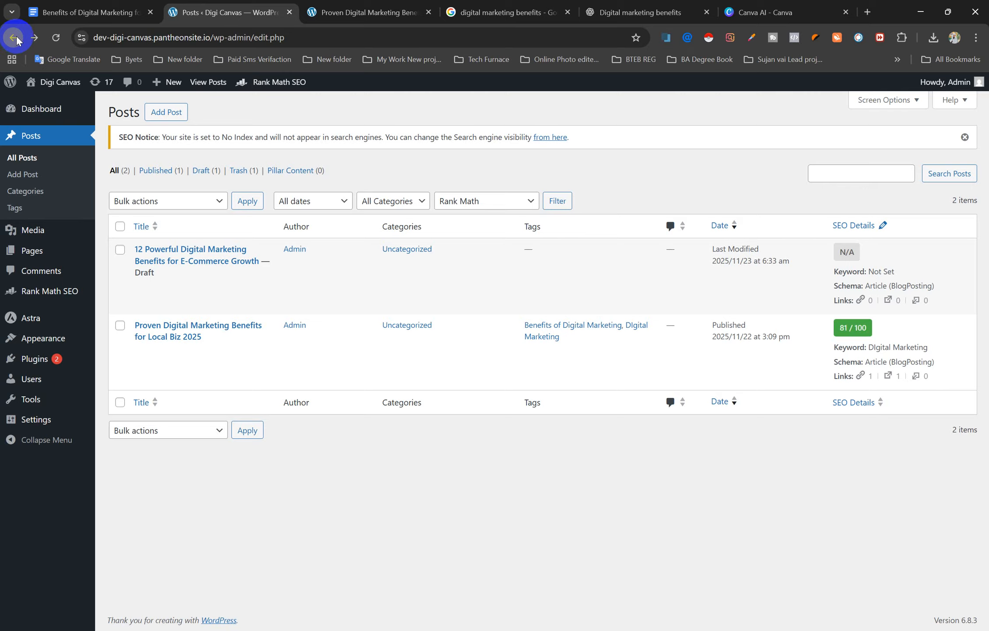
- Open the draft "12 Powerful Digital Marketing Benefits for E-Commerce Growth" for editing and review its Rank Math SEO checks
mouse_move(175, 351)
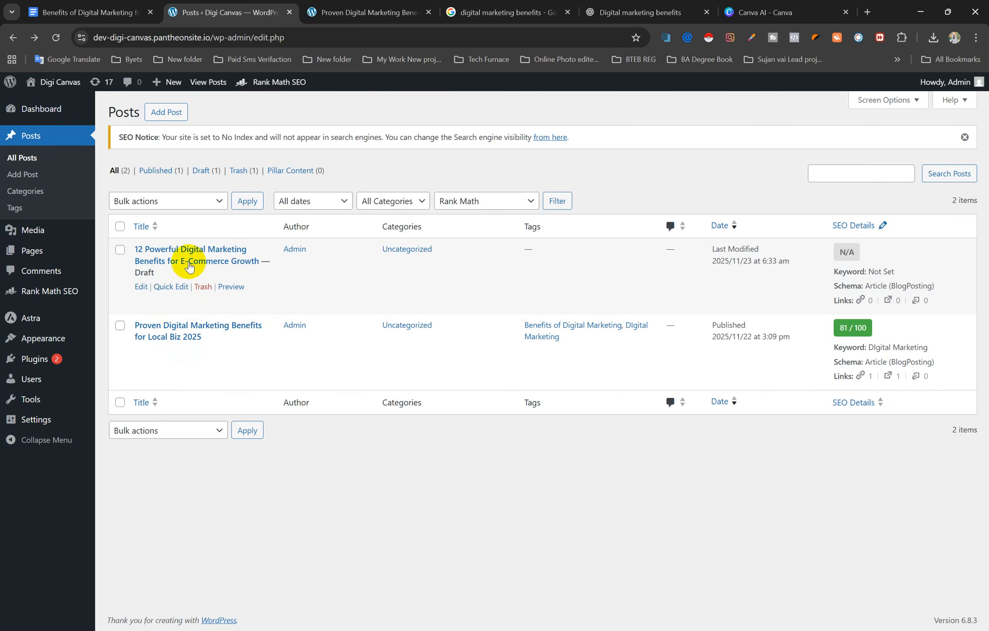
click(140, 287)
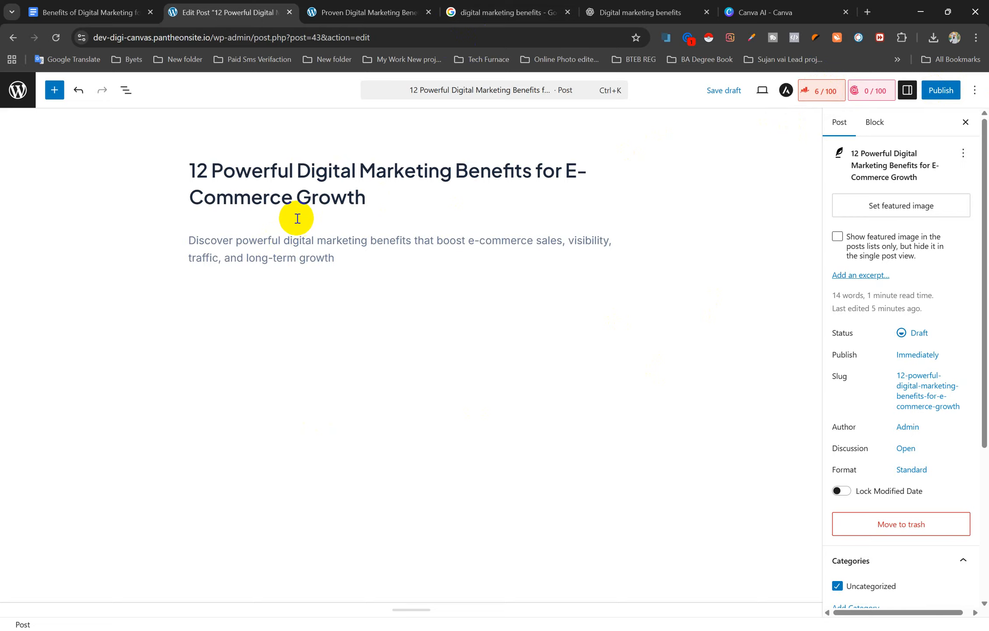
click(379, 189)
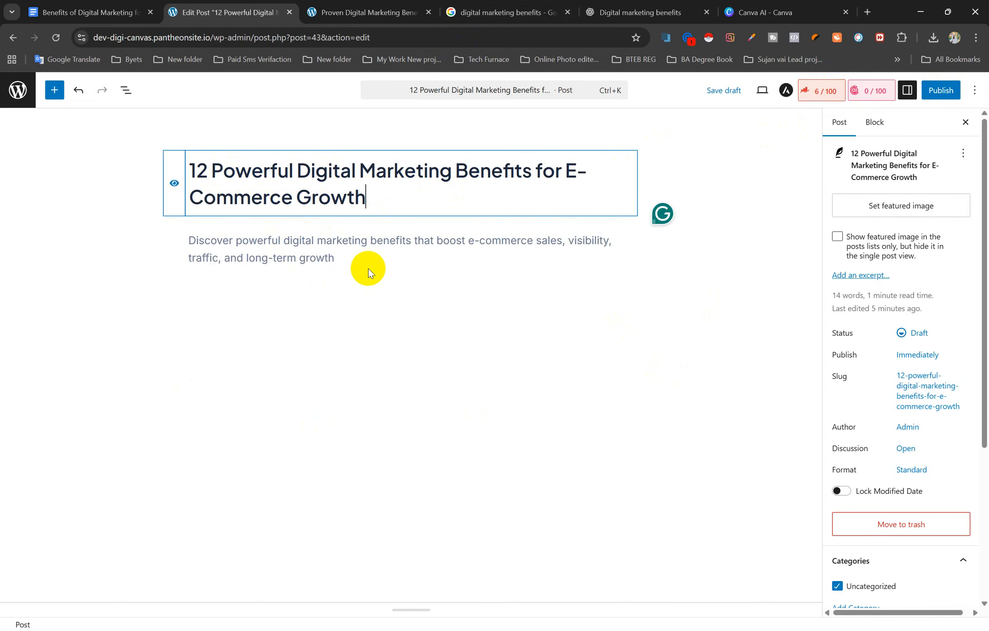
click(820, 92)
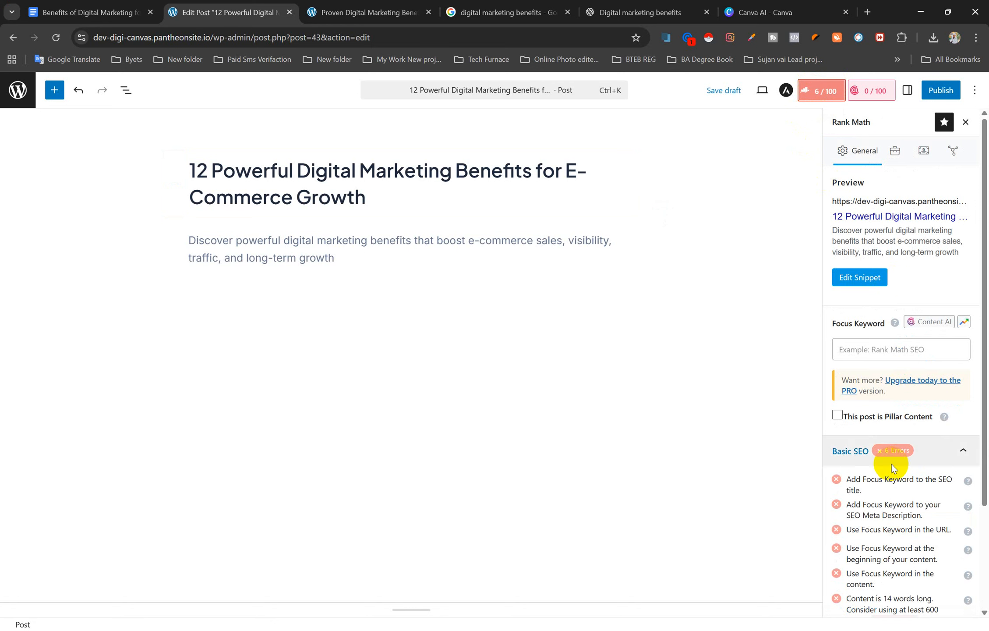
scroll(897, 482, down, 3)
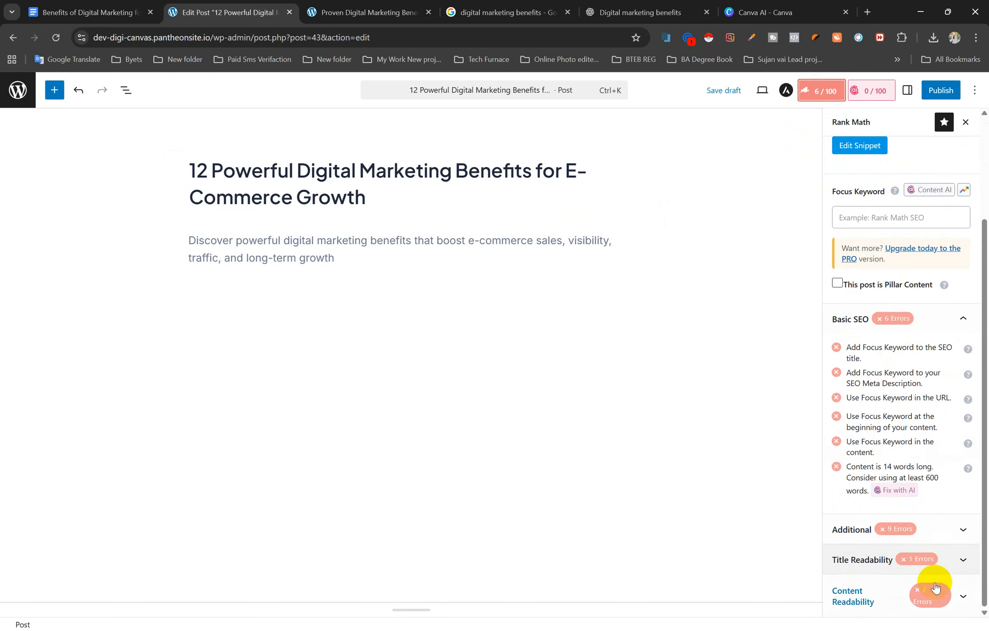
scroll(915, 390, up, 3)
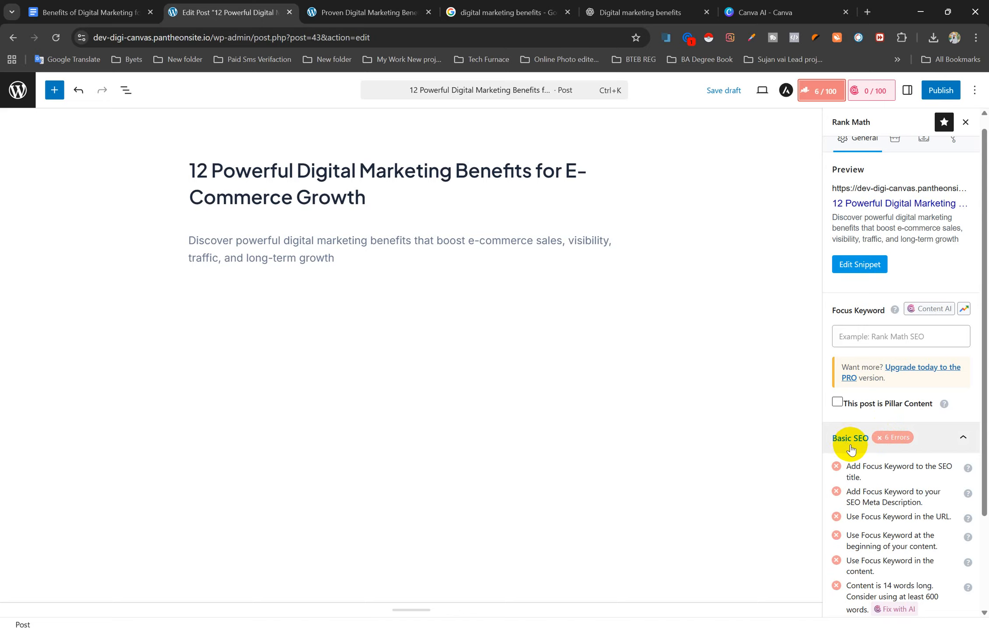
scroll(866, 446, down, 1)
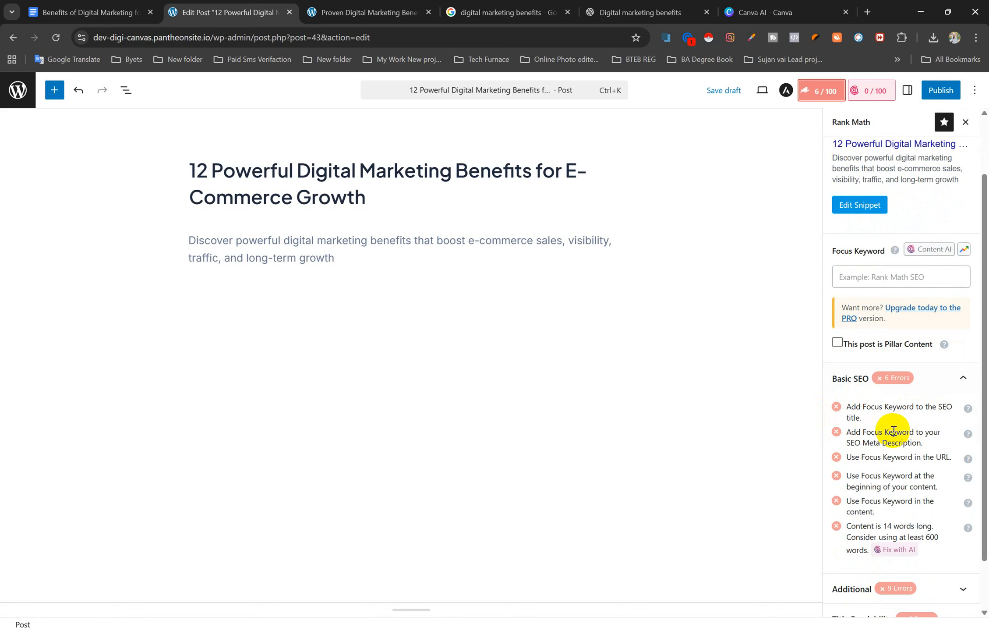
- Enlarge the browser's page zoom to 150% and highlight the keyword "Digital Marketing" in the post title
click(976, 37)
click(944, 308)
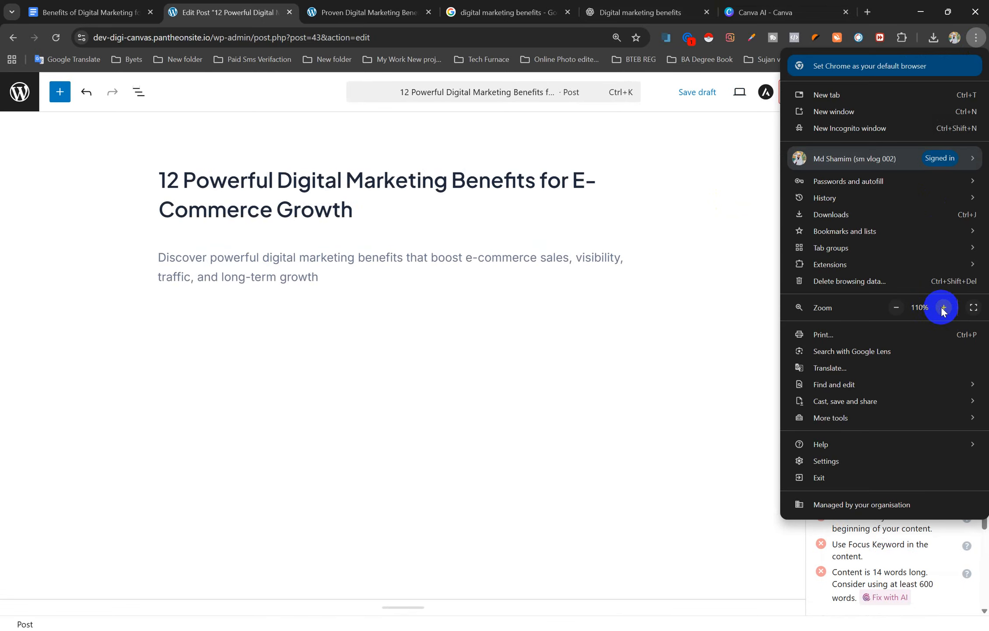
click(944, 308)
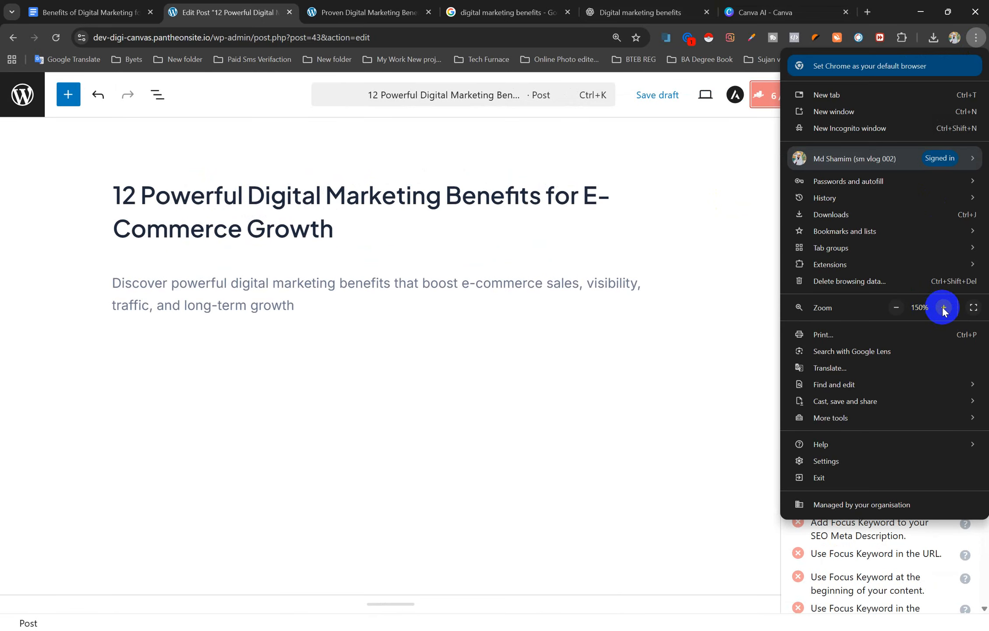
click(943, 308)
click(546, 378)
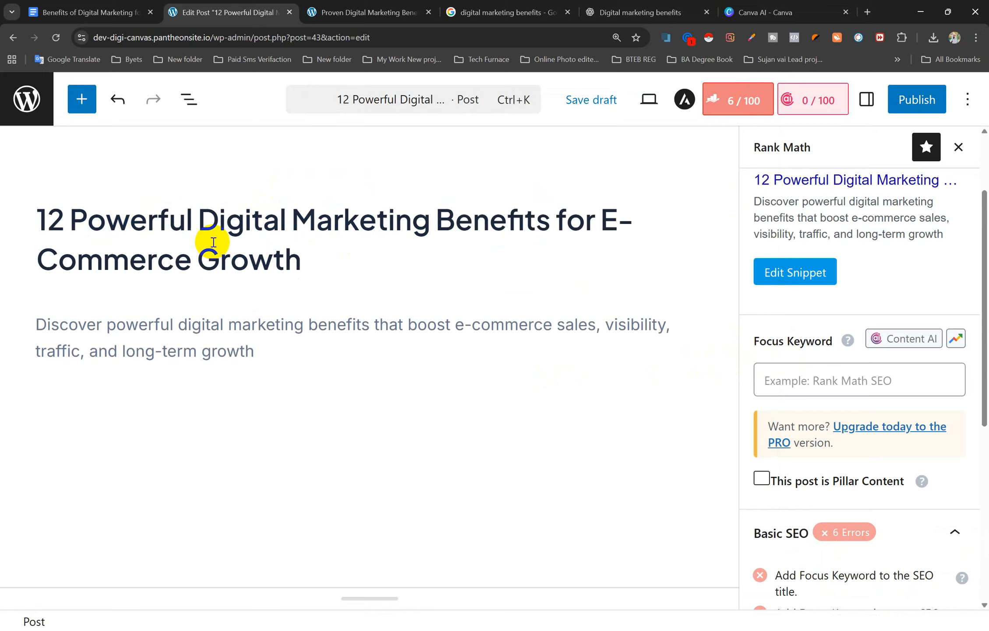
drag(199, 221, 427, 223)
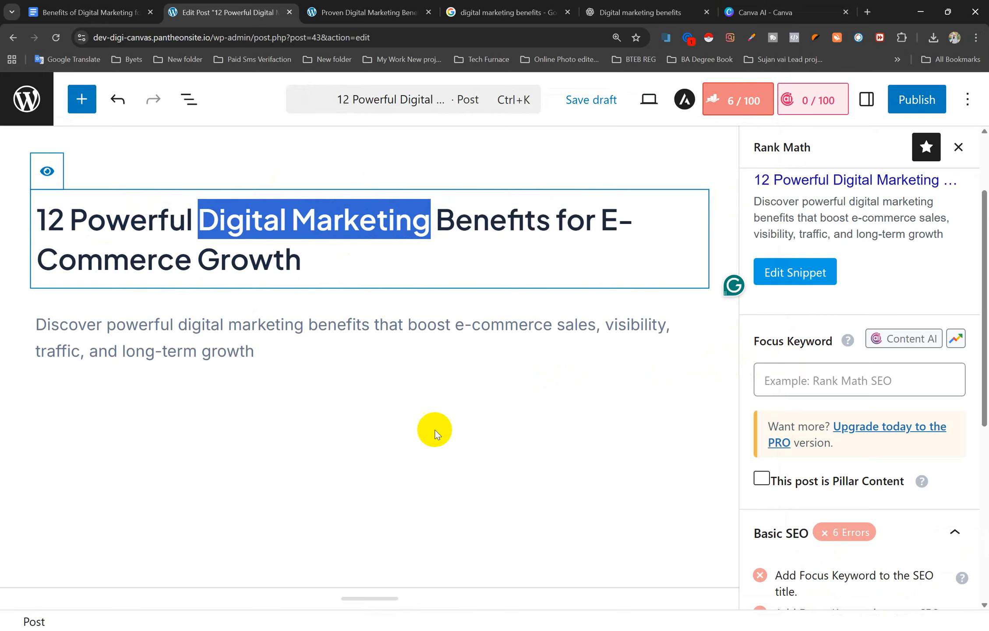
click(333, 223)
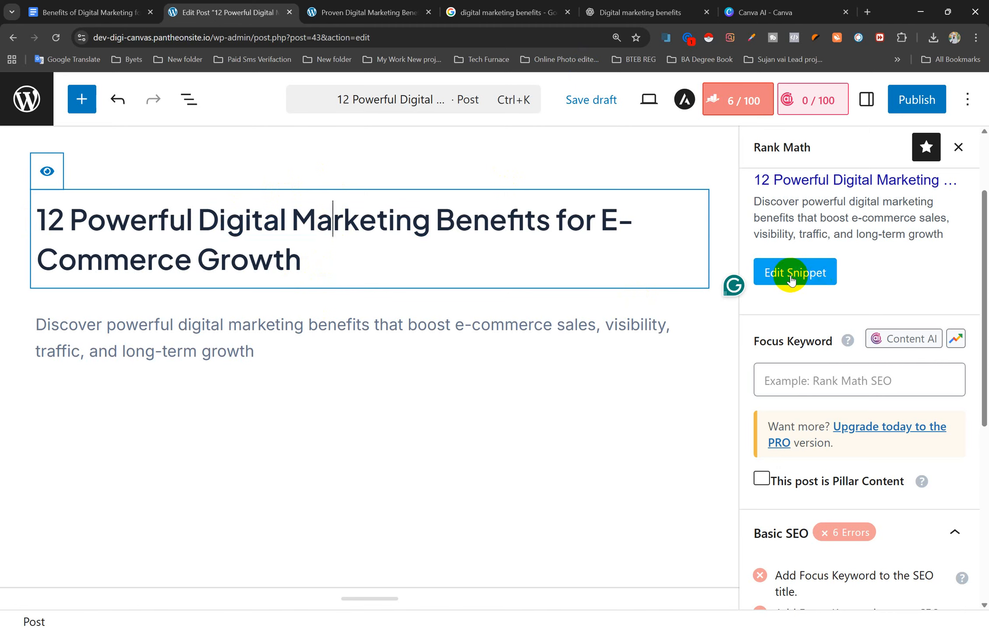
scroll(801, 283, up, 2)
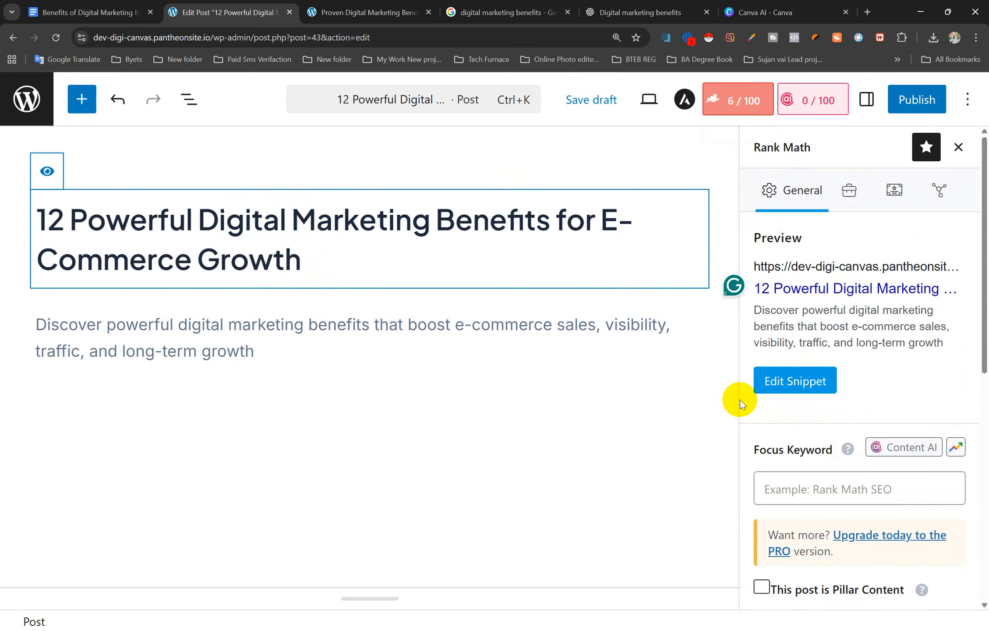
click(800, 385)
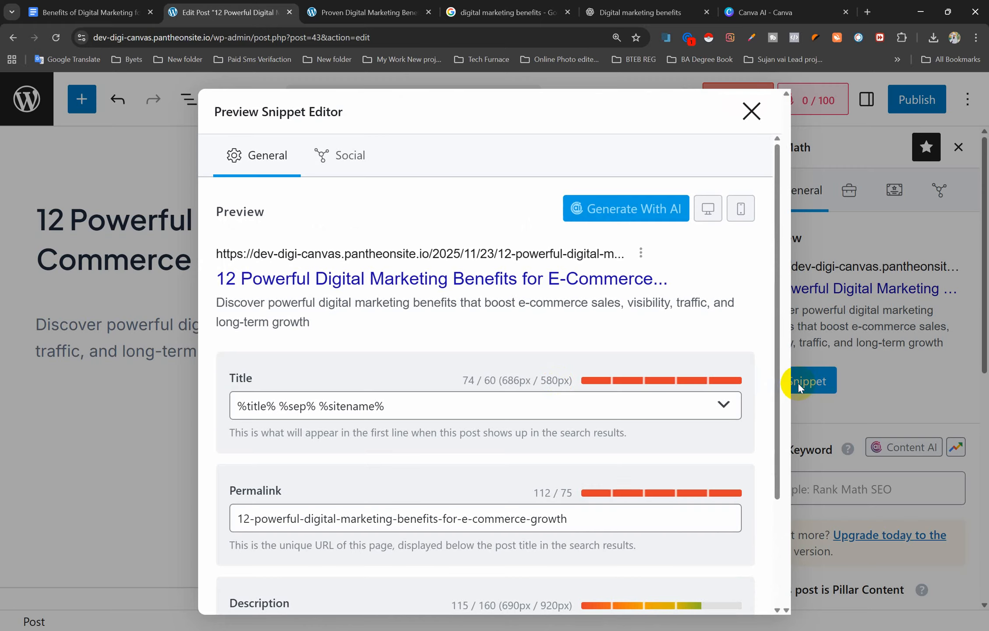
scroll(265, 377, down, 3)
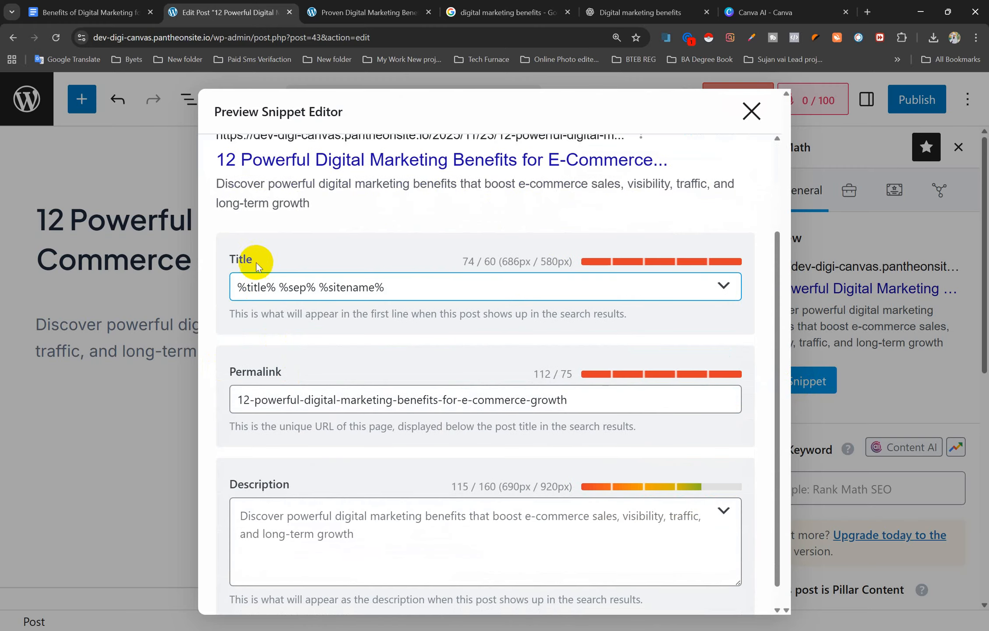
click(444, 291)
key(ctrl+a)
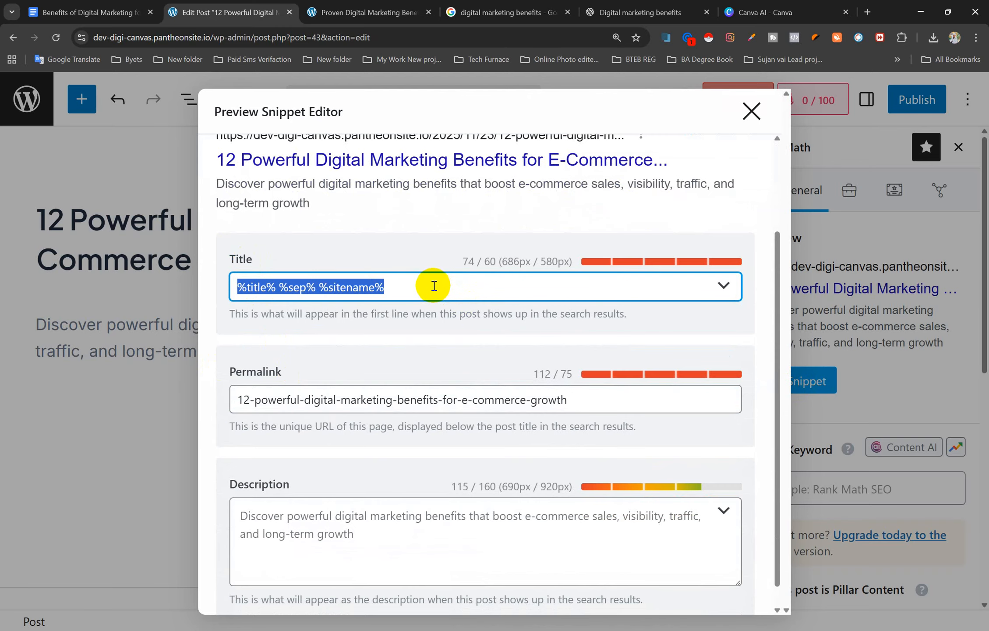
click(751, 107)
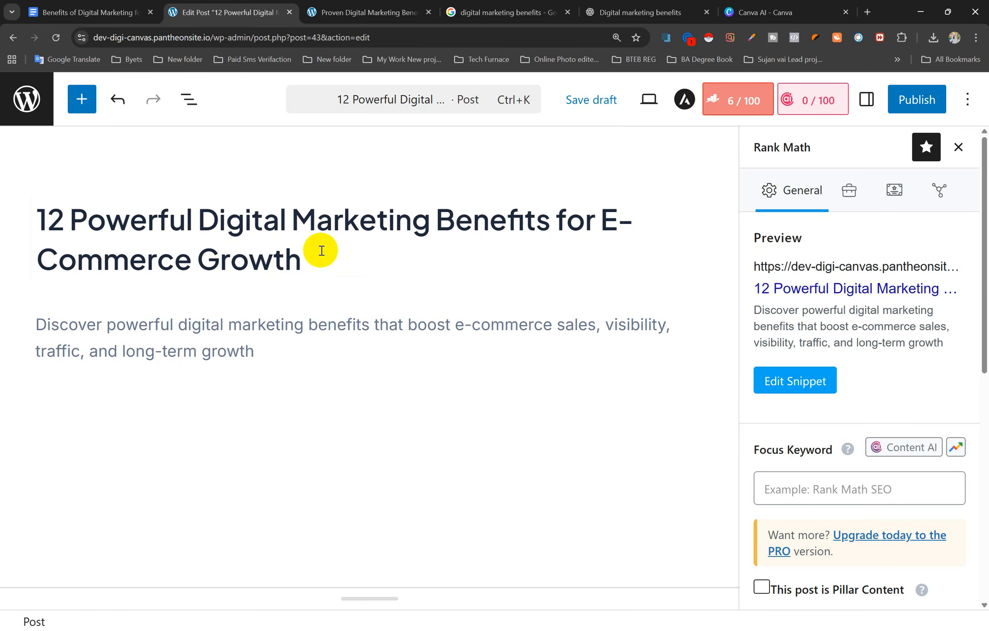
- Copy the post title into the Rank Math snippet's title as "12 Powerful Digital Marketing Benefits for E-Commerce Growth", replacing the title variables
drag(311, 260, 44, 225)
key(ctrl+c)
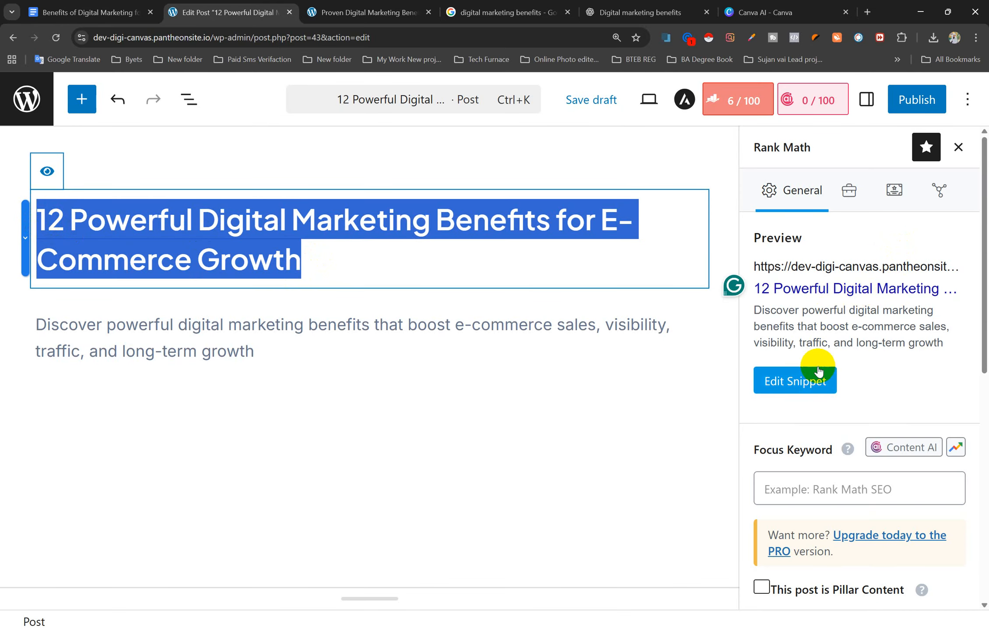
click(808, 381)
click(415, 404)
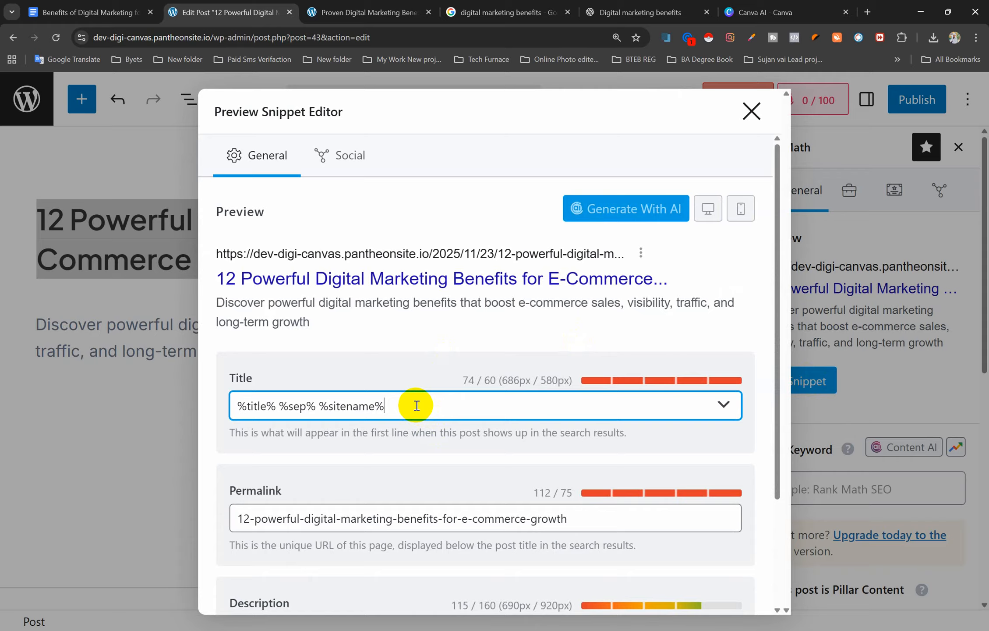
key(ctrl+a)
key(ctrl+v)
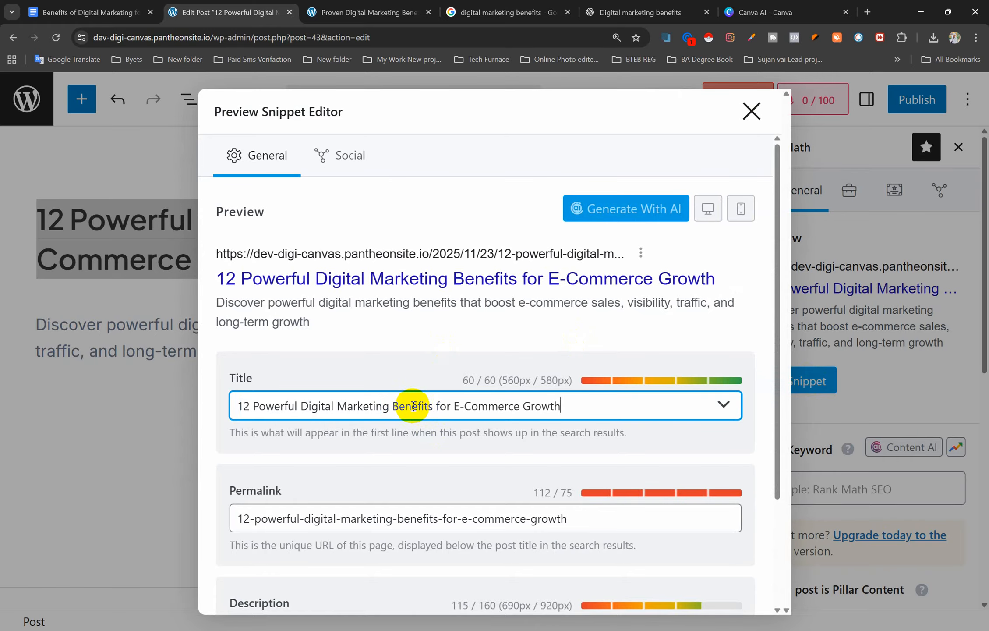
click(349, 406)
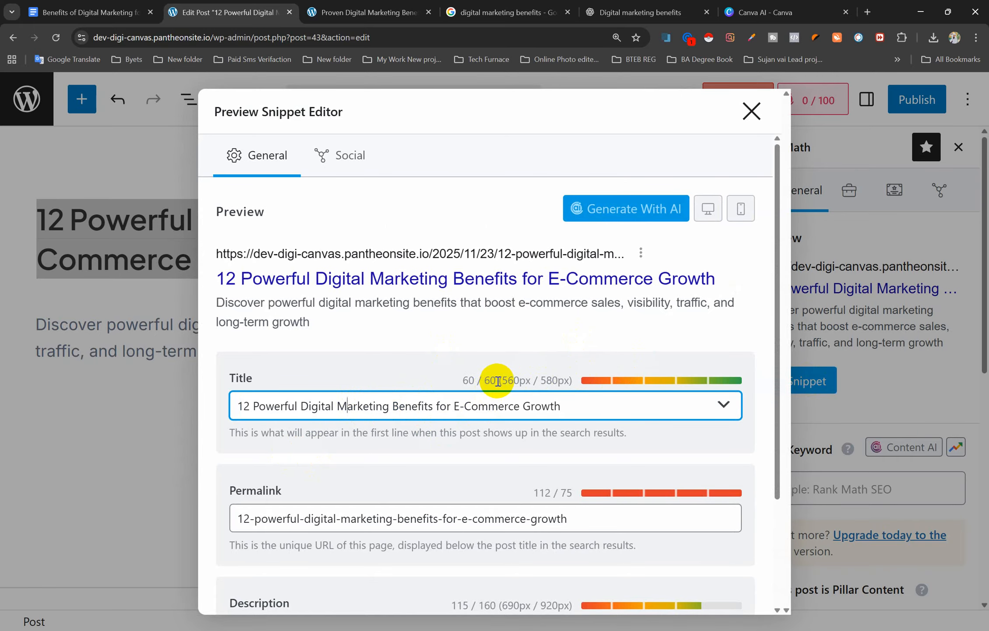
drag(496, 380, 464, 382)
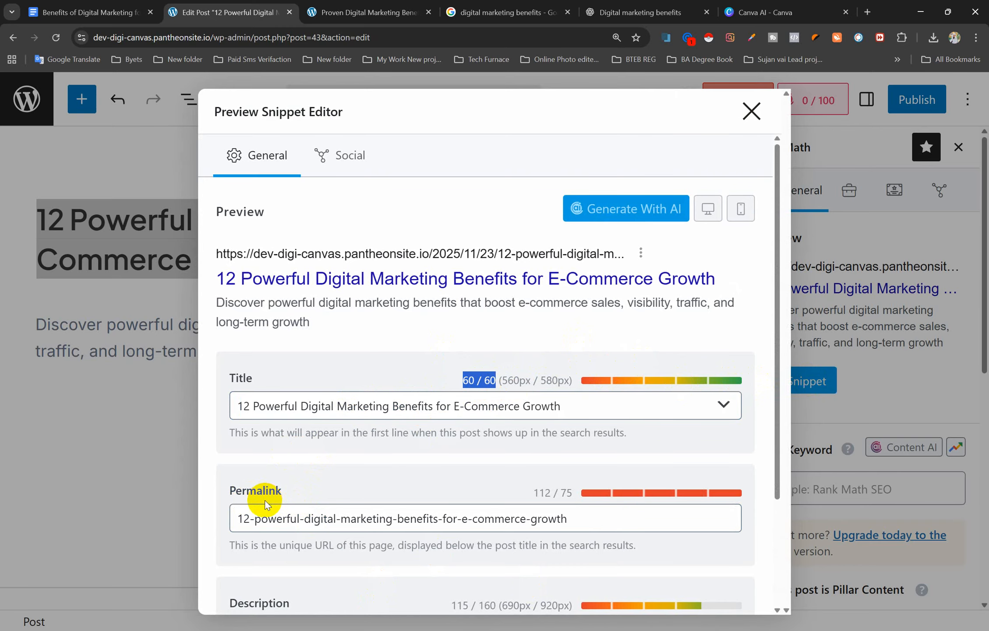
- Remove the leading "12-" from the permalink in the Rank Math snippet editor
click(585, 511)
scroll(514, 510, down, 1)
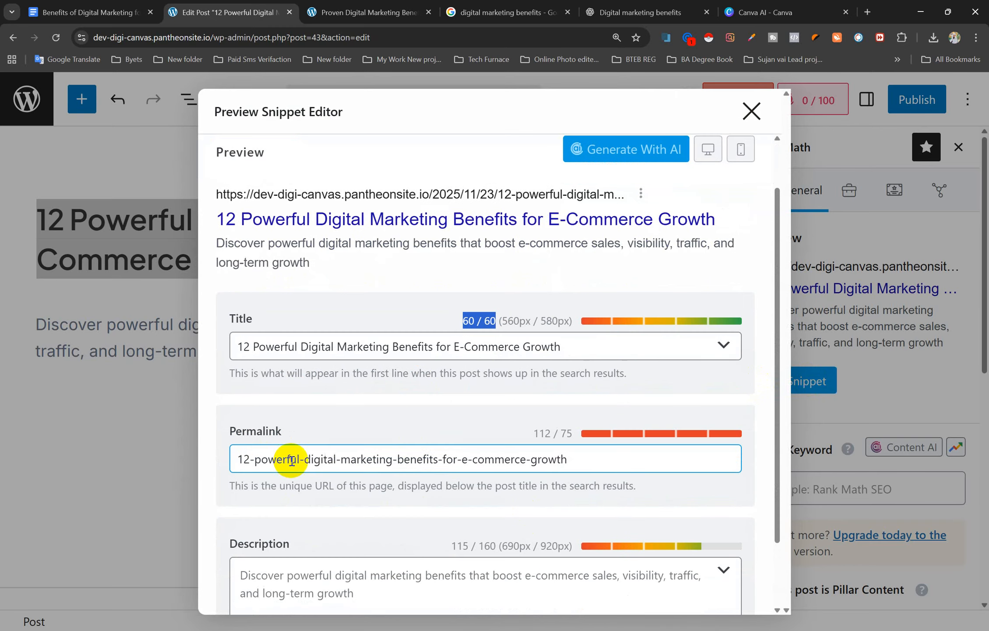
click(385, 385)
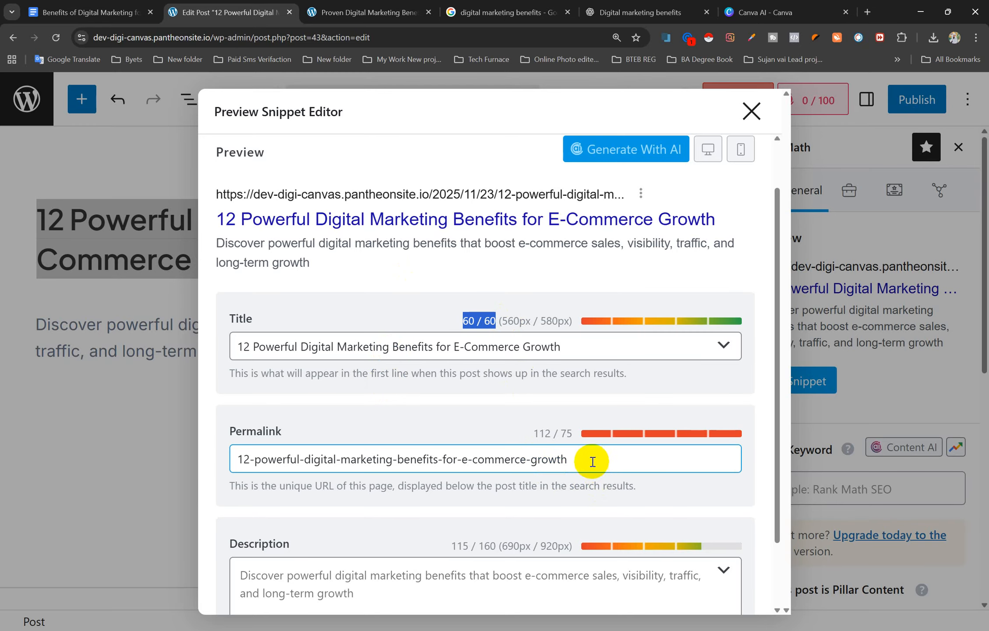
click(561, 460)
drag(562, 460, 486, 460)
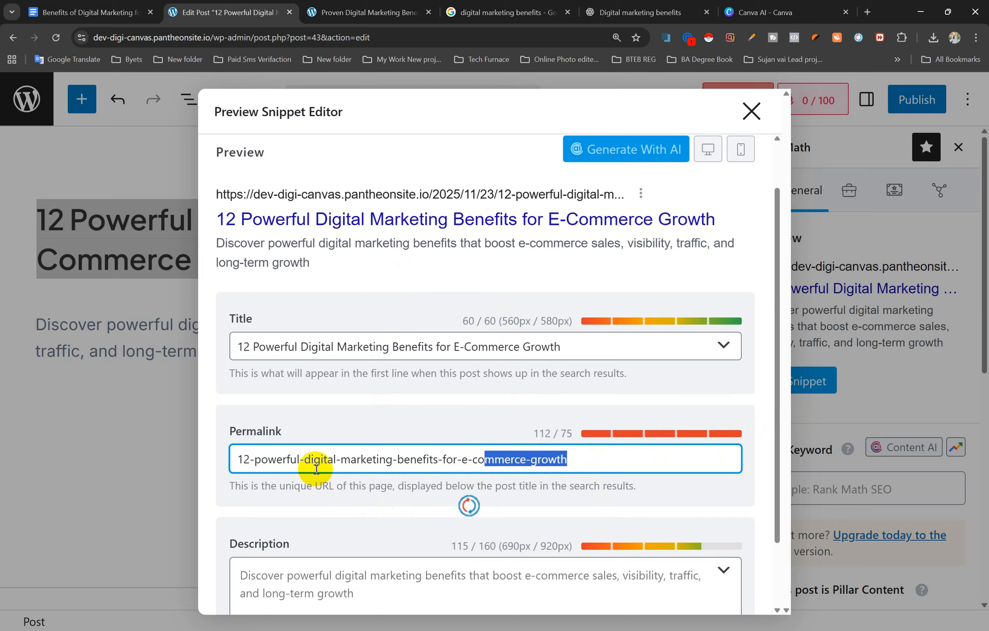
click(276, 459)
click(256, 459)
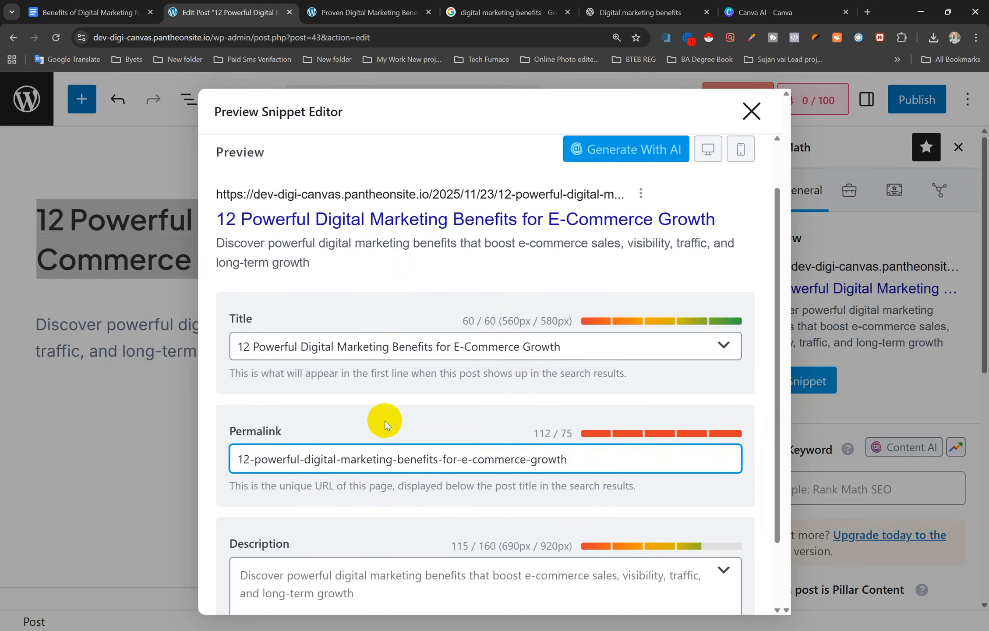
key(BackSpace)
key(BackSpace)
key(BackSpace)
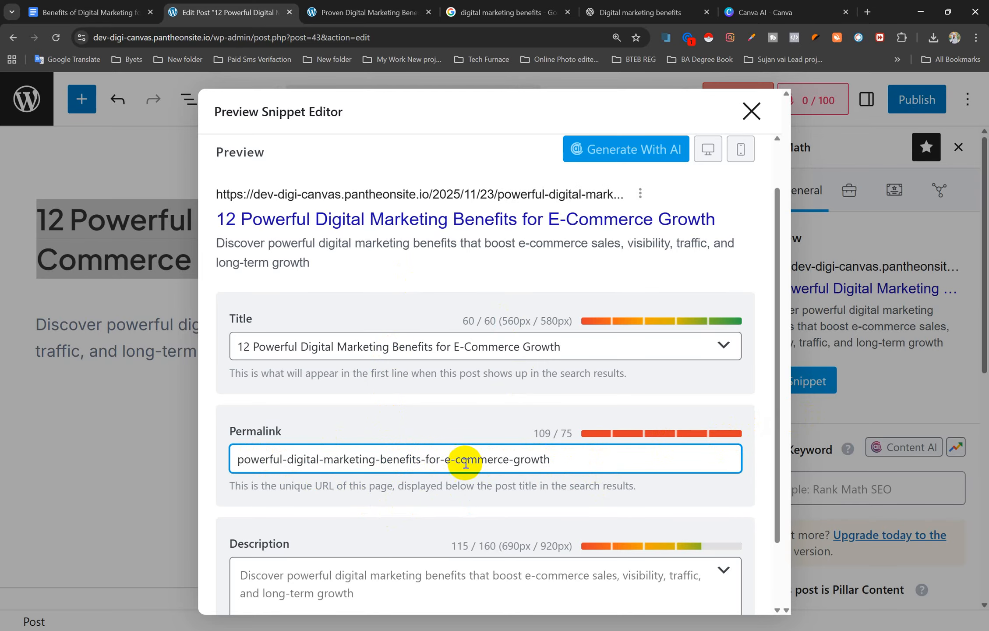
- Shorten the snippet's permalink to the keyword only, "digital-marketing"
drag(427, 459, 703, 453)
key(BackSpace)
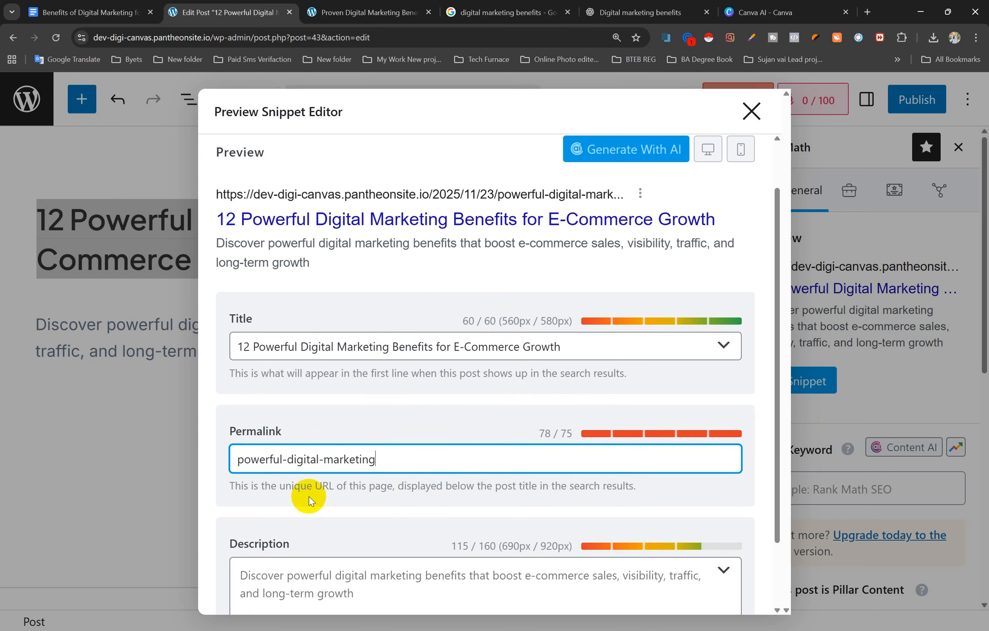
drag(285, 459, 258, 426)
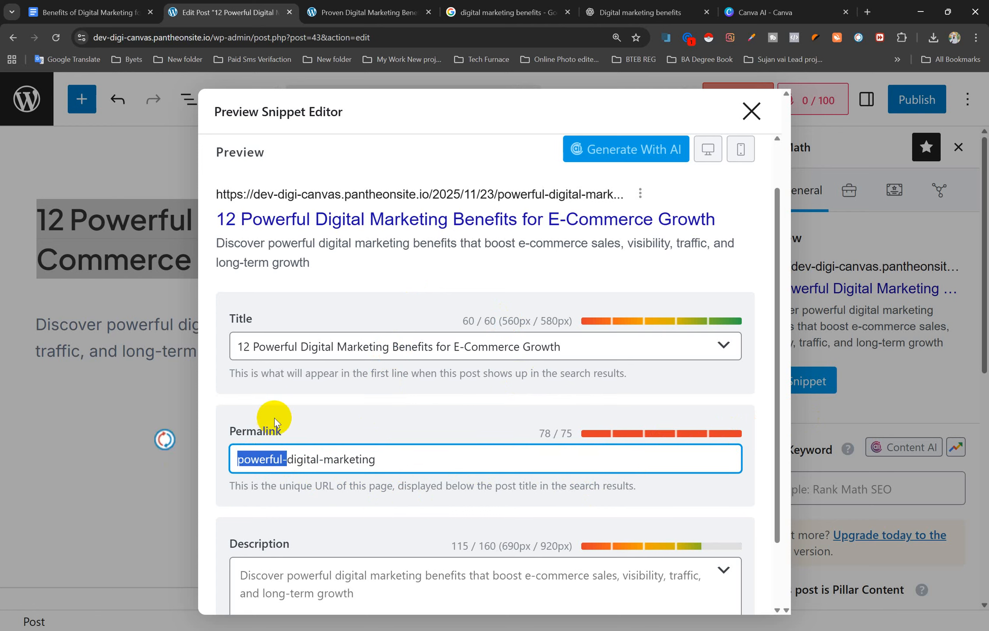
key(BackSpace)
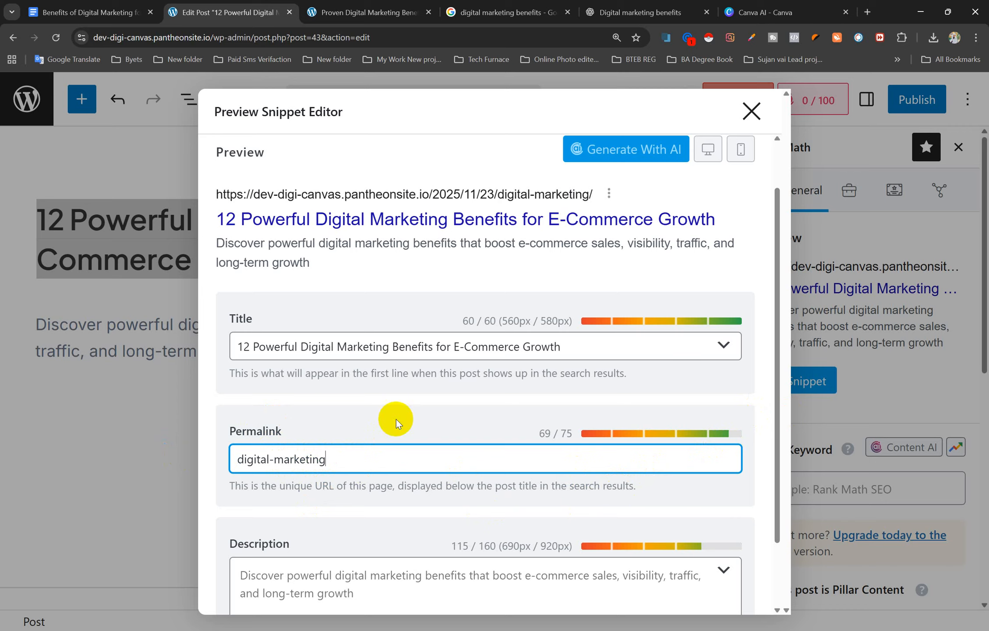
click(385, 468)
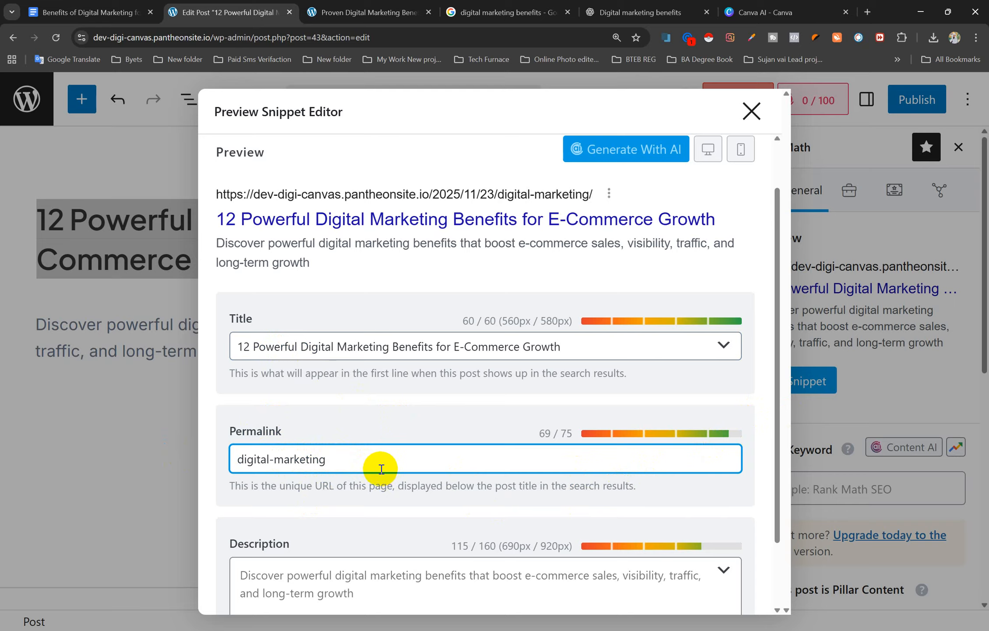
click(331, 397)
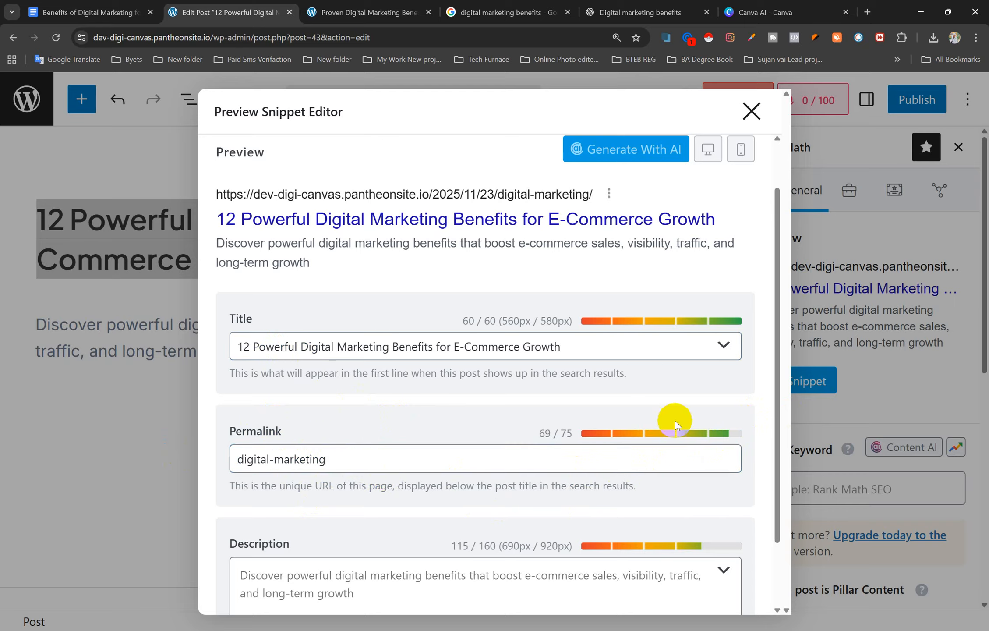
- Switch to the Google results for "digital marketing benefits" and examine the date at the start of the Landingi result's description
scroll(721, 437, down, 2)
click(413, 490)
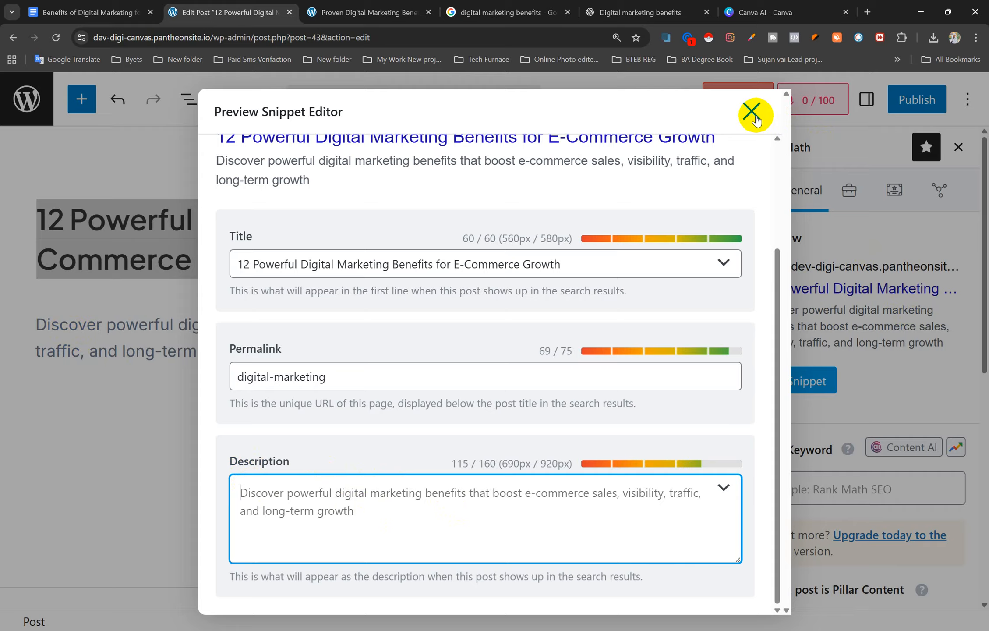
click(636, 8)
click(522, 6)
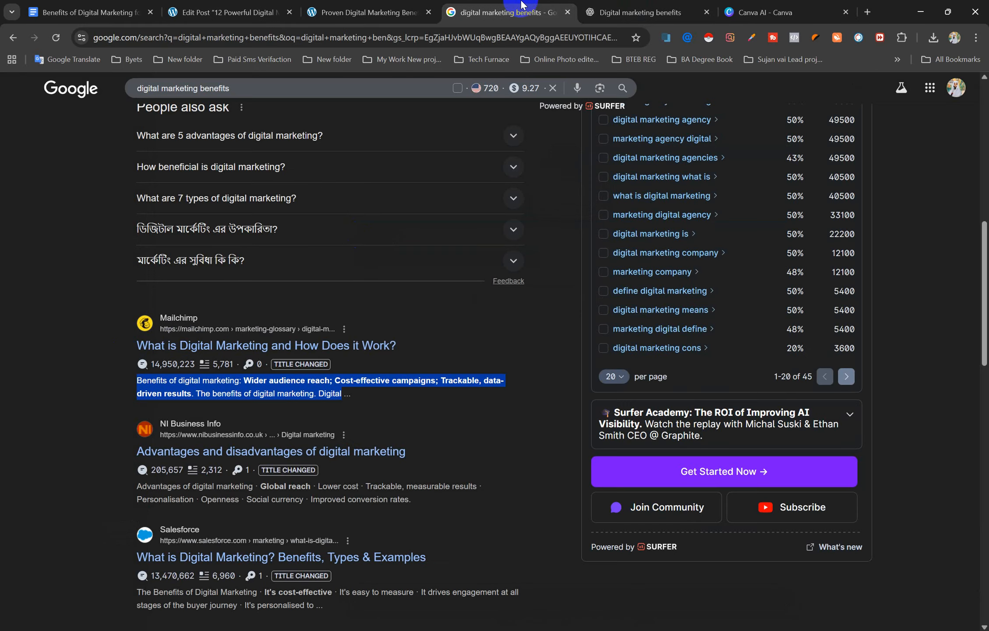
click(91, 355)
scroll(351, 438, down, 4)
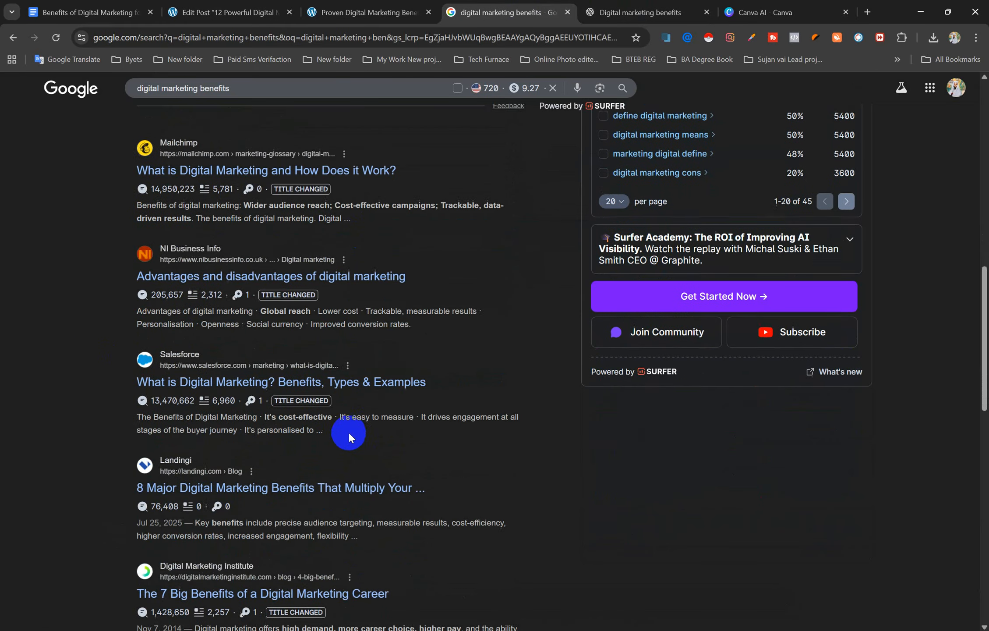
scroll(348, 431, down, 3)
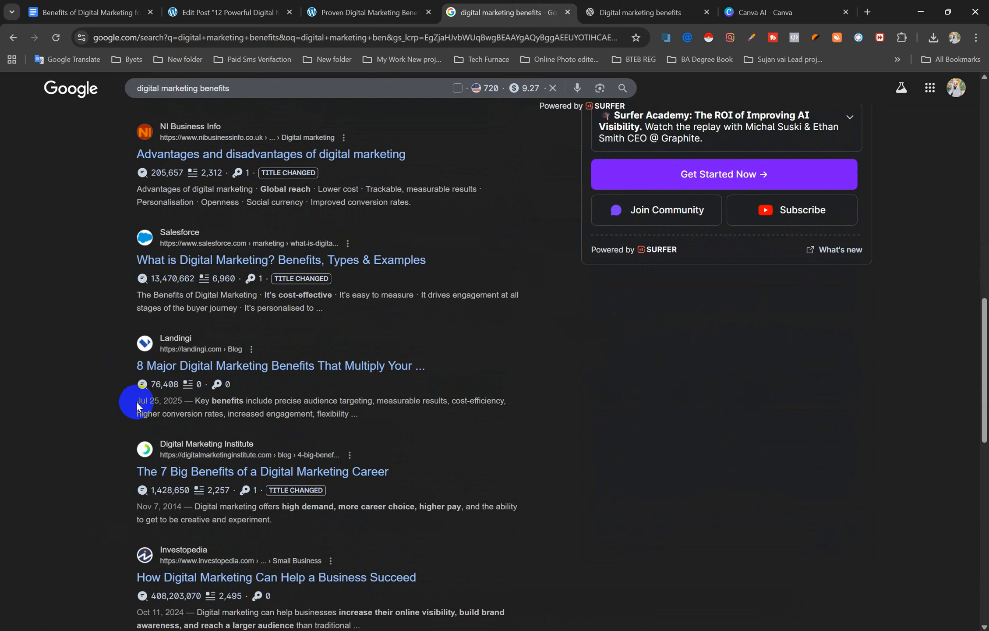
drag(136, 402, 186, 402)
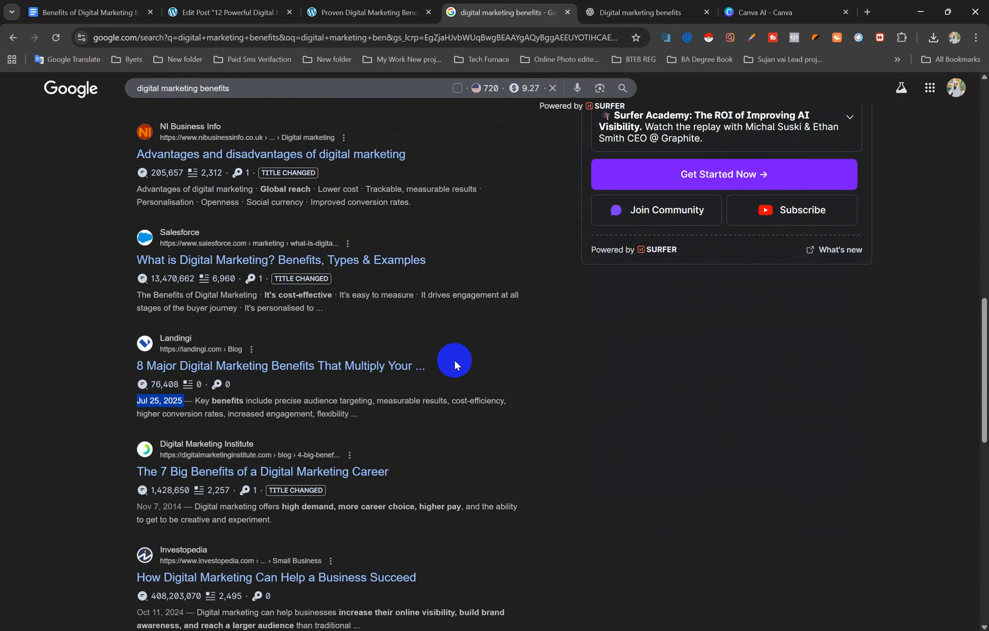
click(123, 404)
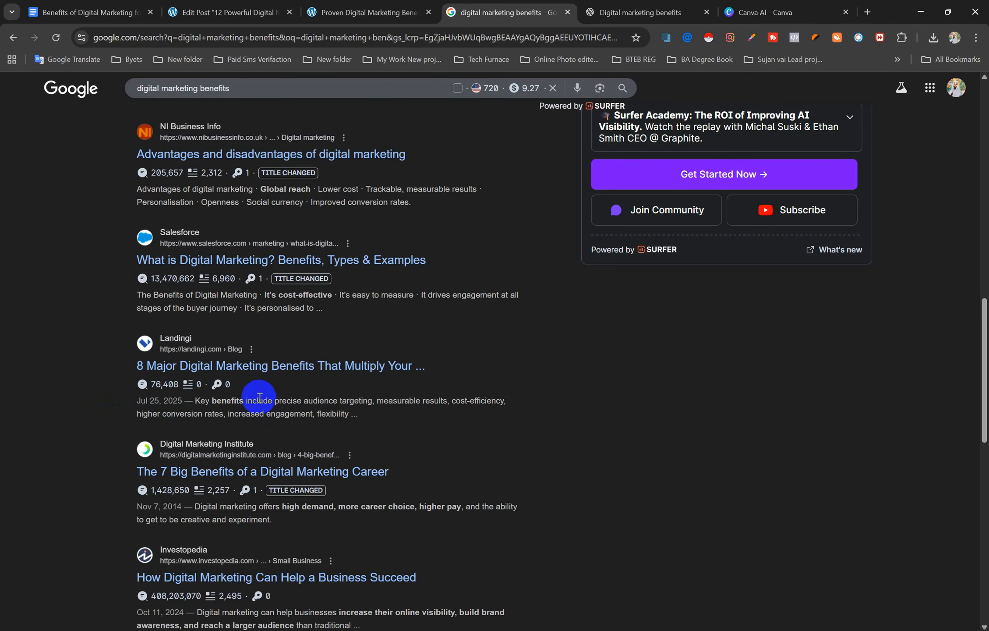
- Return to the post's snippet editor and insert the Current Month variable into the description, followed by a comma
click(239, 4)
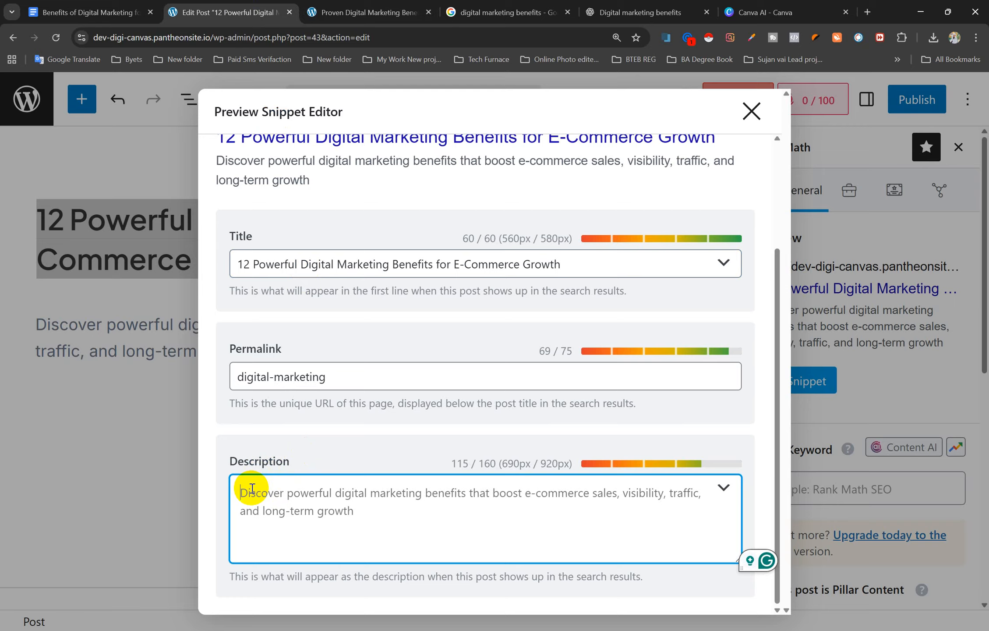
click(723, 489)
click(423, 302)
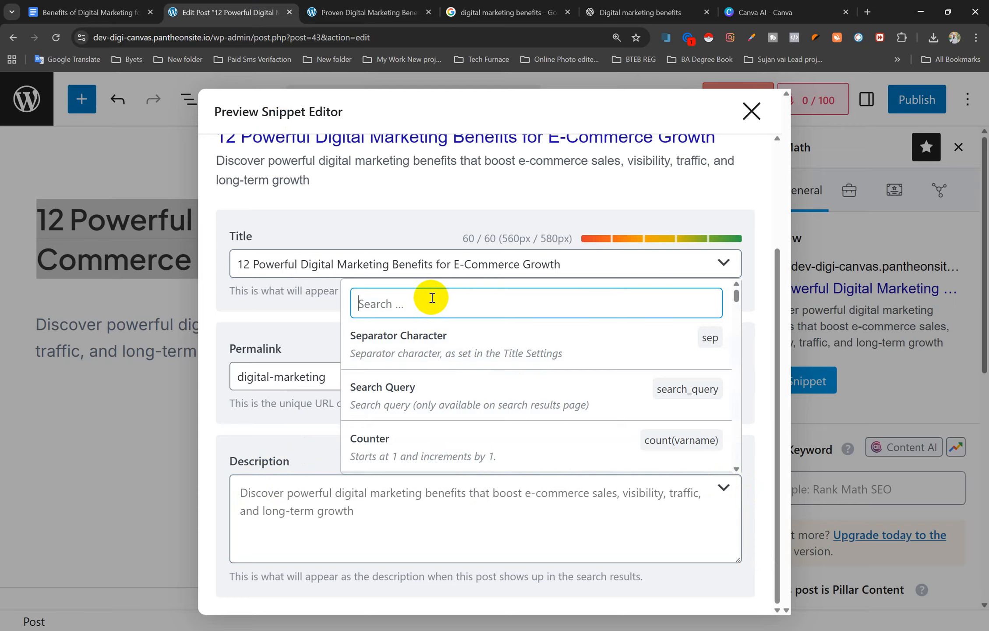
text(month)
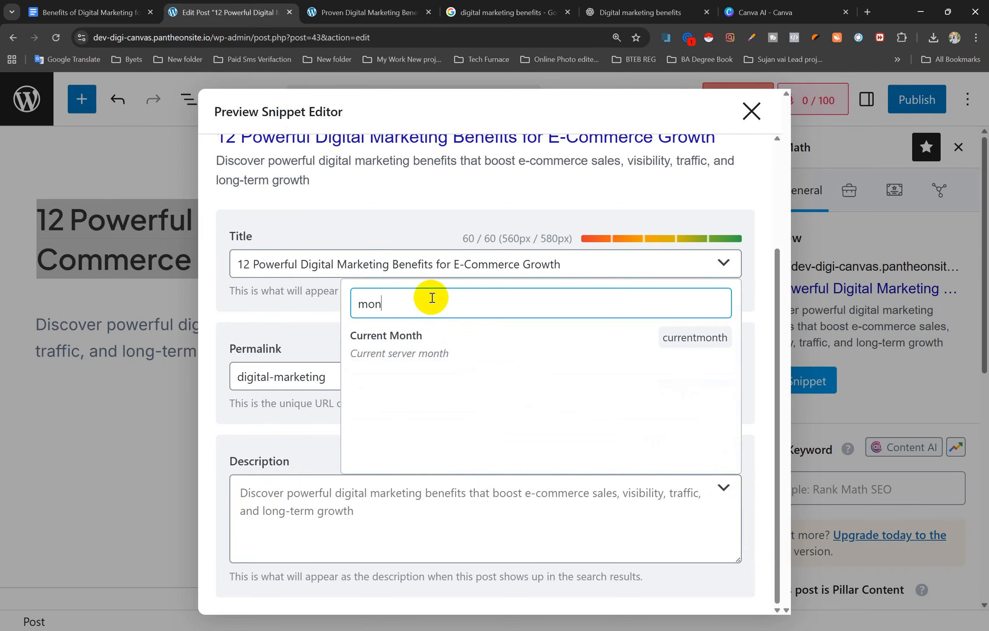
click(410, 337)
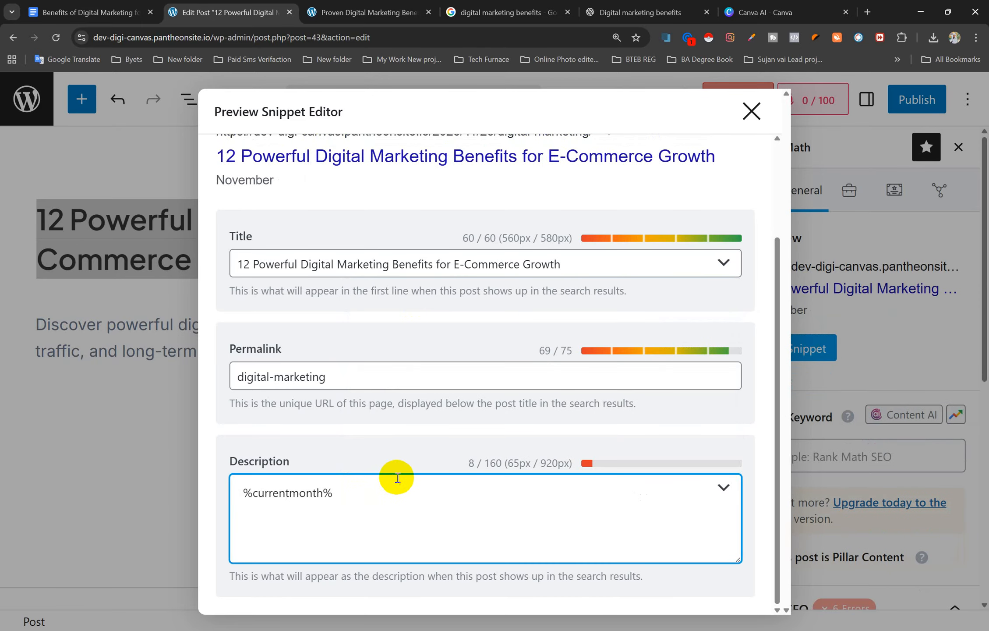
text(,)
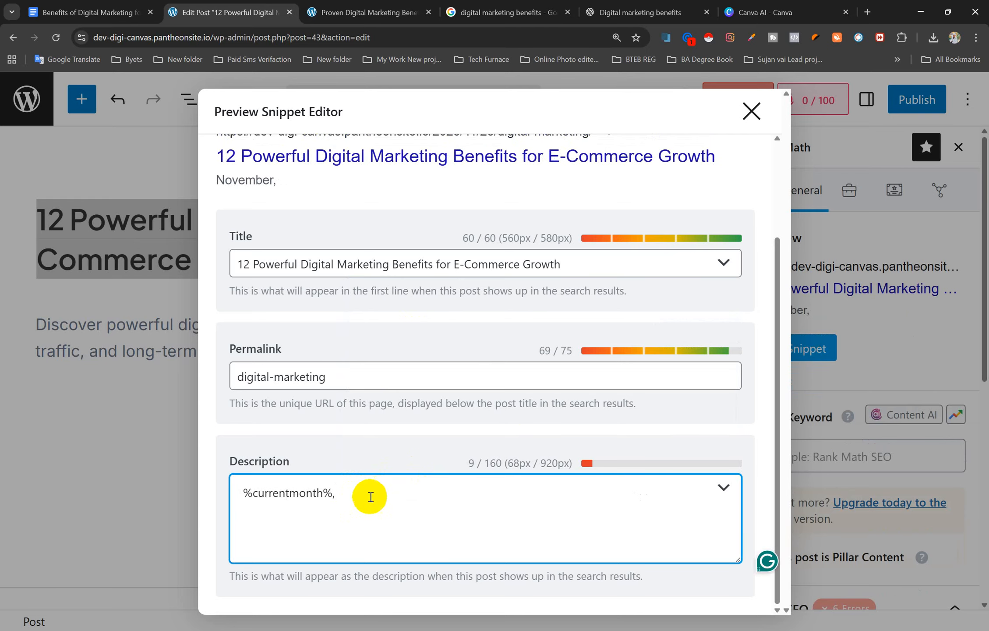
- Find the Current Year variable with "year" and insert it after the month in the snippet description
click(724, 487)
click(338, 296)
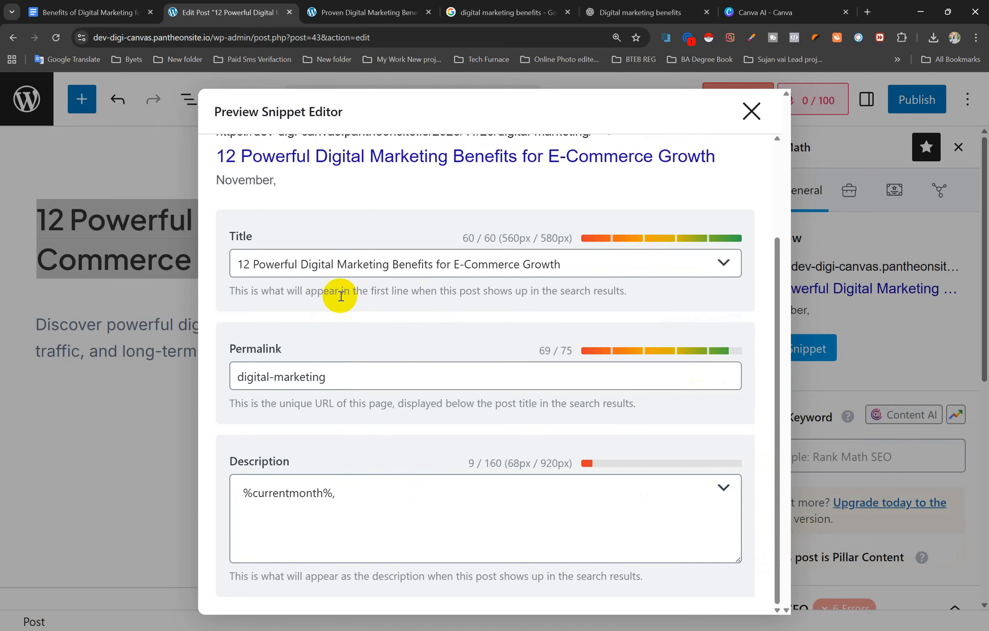
click(724, 488)
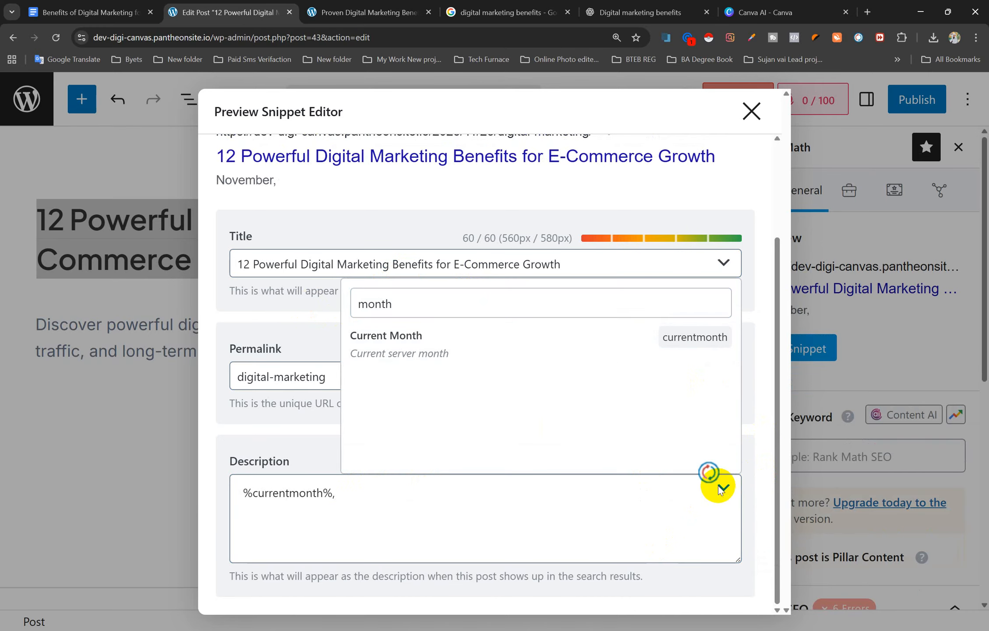
triple_click(458, 311)
click(472, 306)
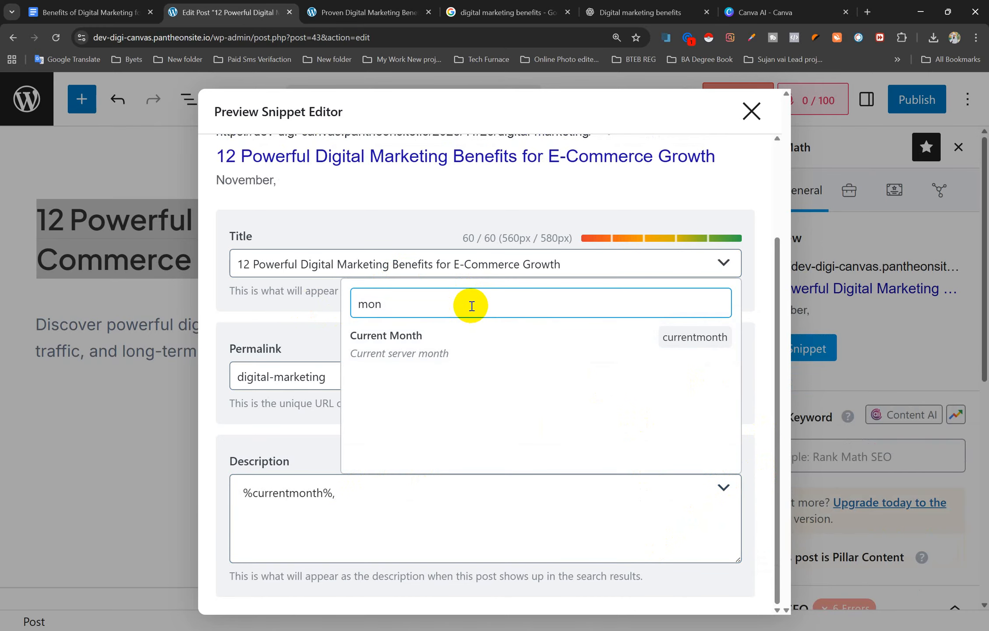
key(BackSpace)
key(BackSpace)
key(BackSpace)
text(year)
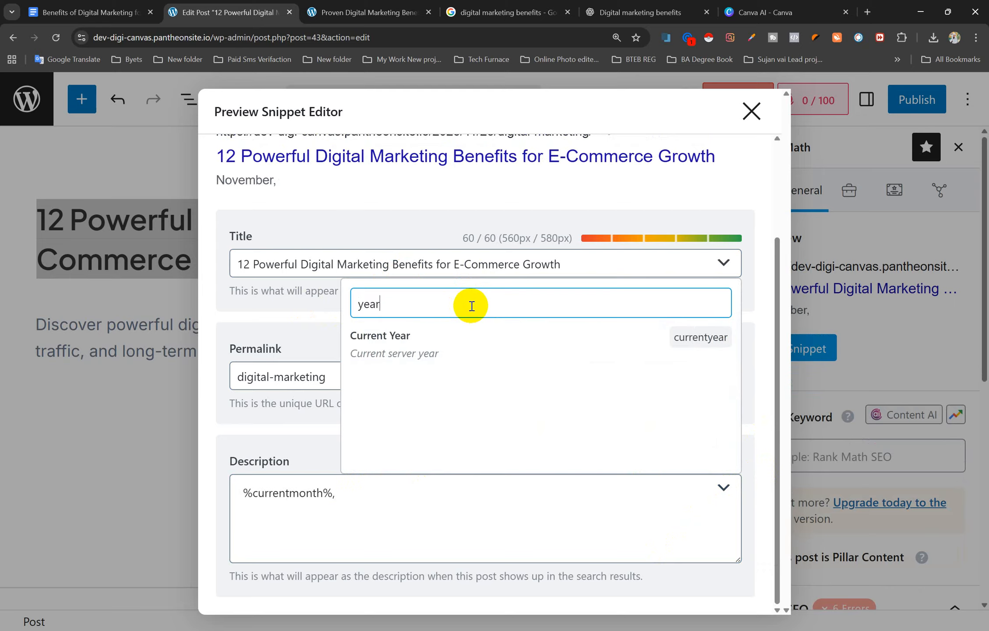
click(452, 345)
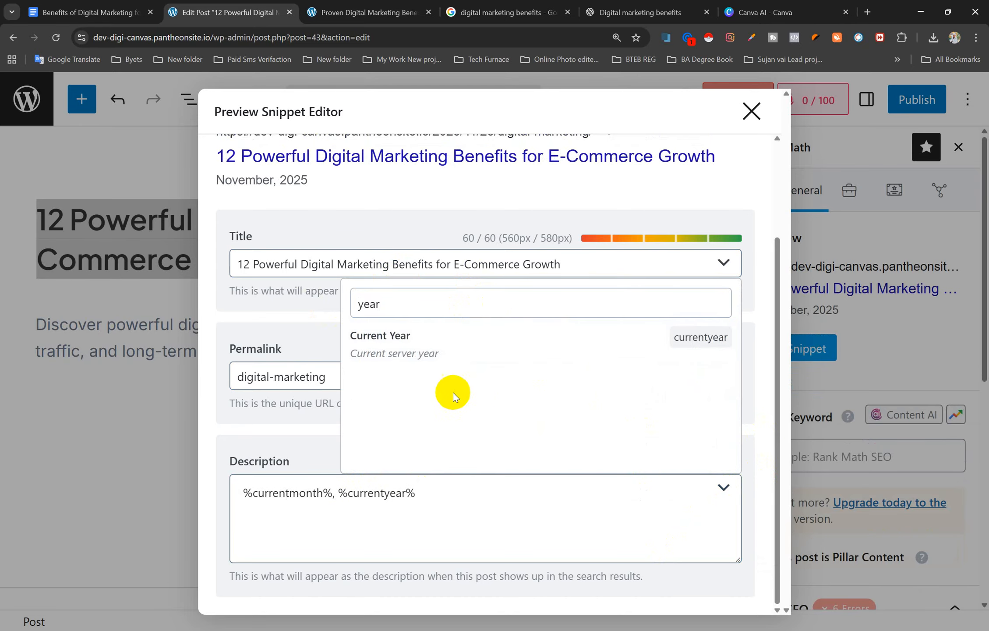
click(457, 495)
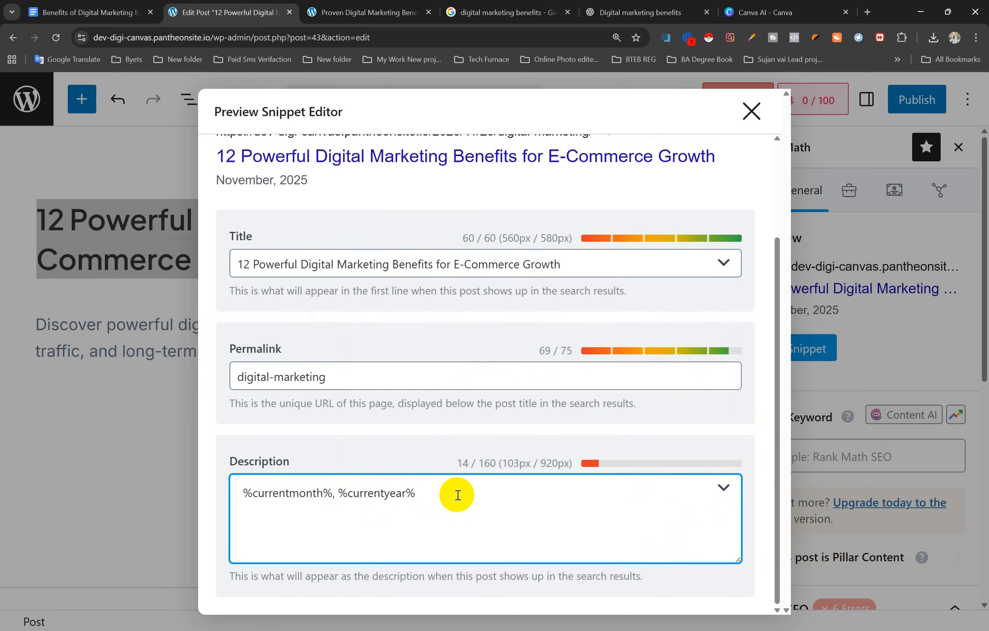
- Clear the month and year variables from the description, compare the snippet preview, and undo the clearing
scroll(306, 302, up, 3)
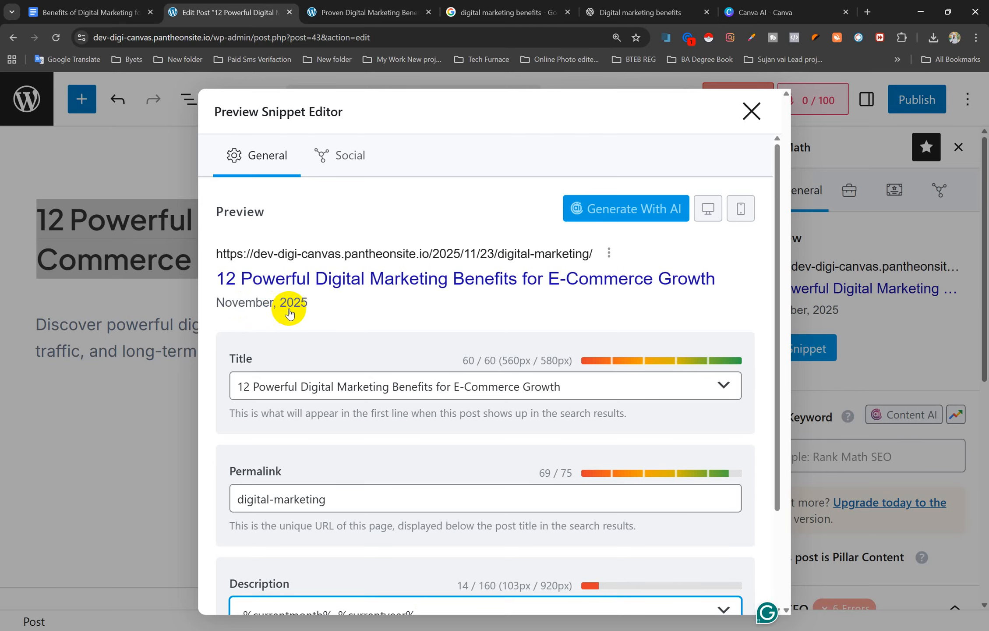
scroll(289, 312, down, 3)
key(ctrl+a)
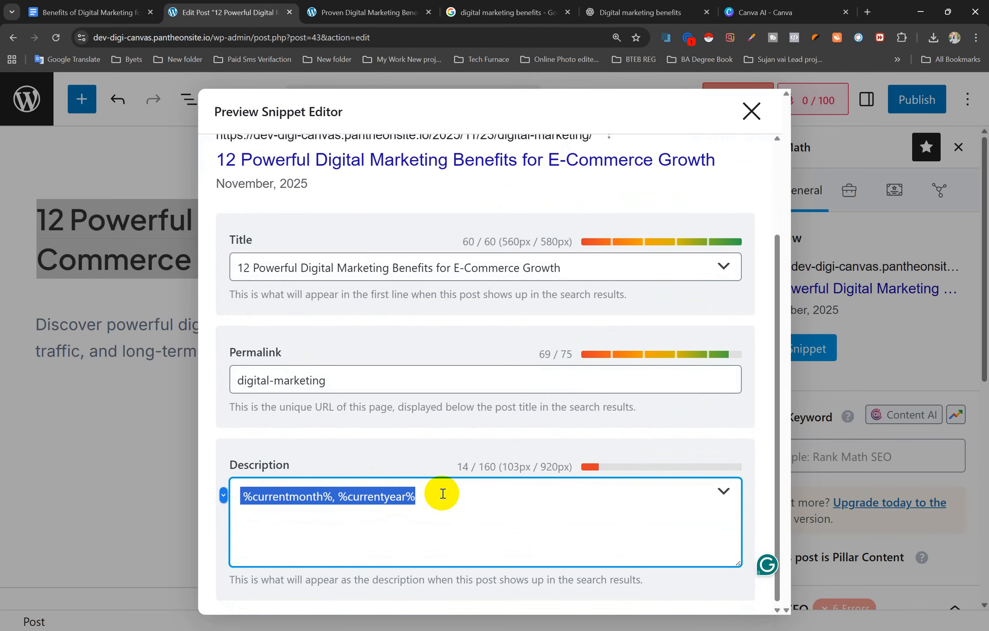
text(Discover powerful digital marketing benefits that boost e-commerce sales, visibility, traffic, and long-term growth)
scroll(376, 341, up, 3)
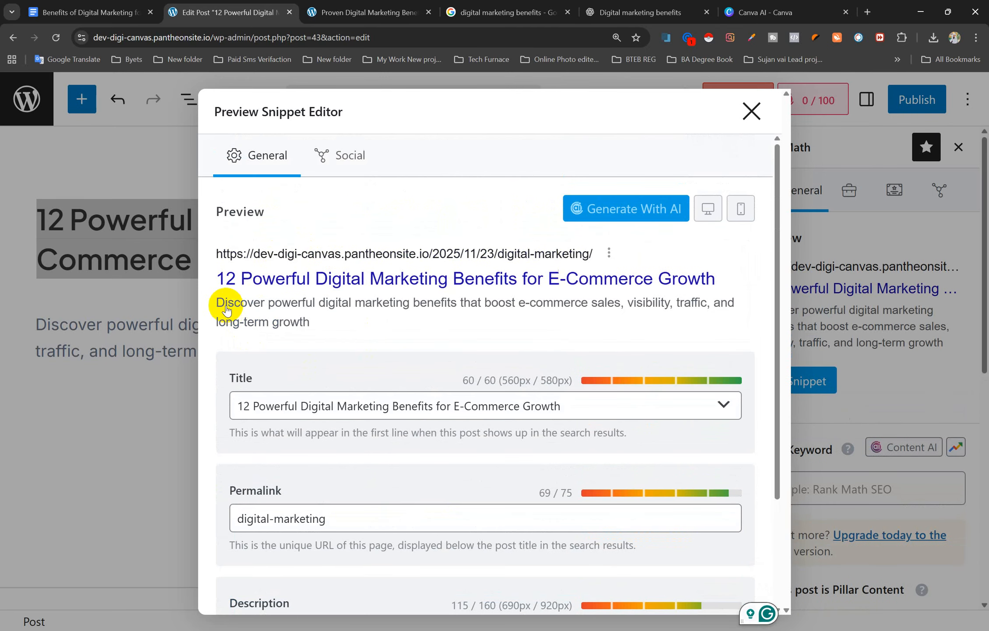
scroll(220, 310, down, 3)
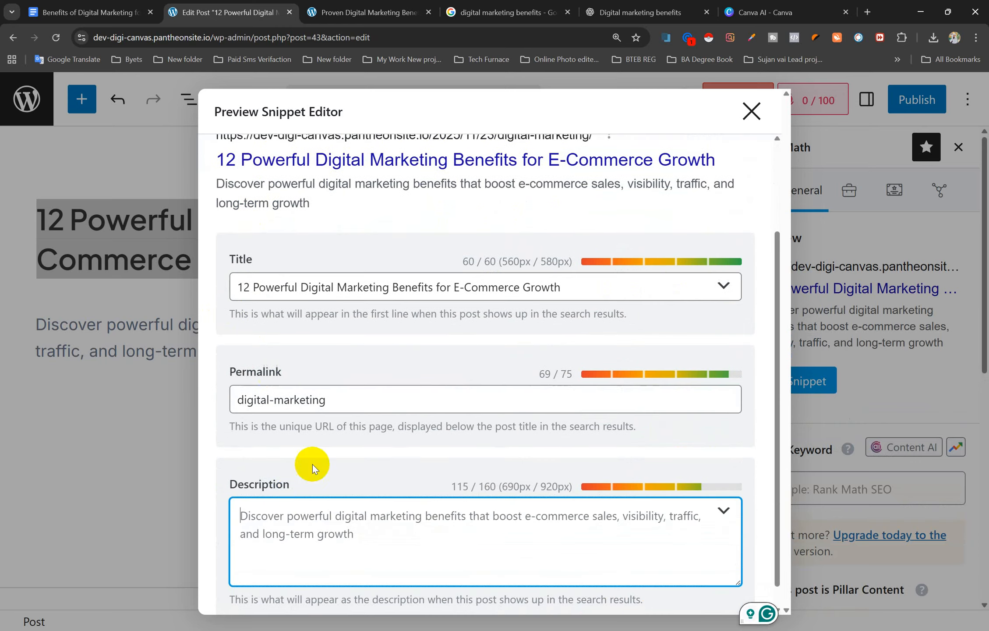
key(ctrl+z)
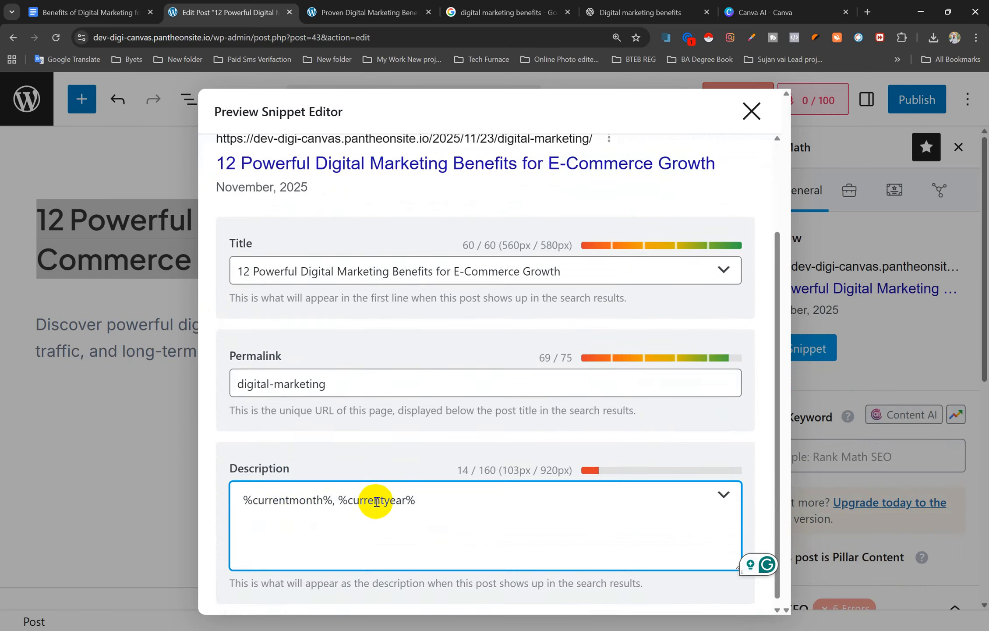
- Append a dash after the month and year variables in the snippet description
scroll(280, 307, up, 3)
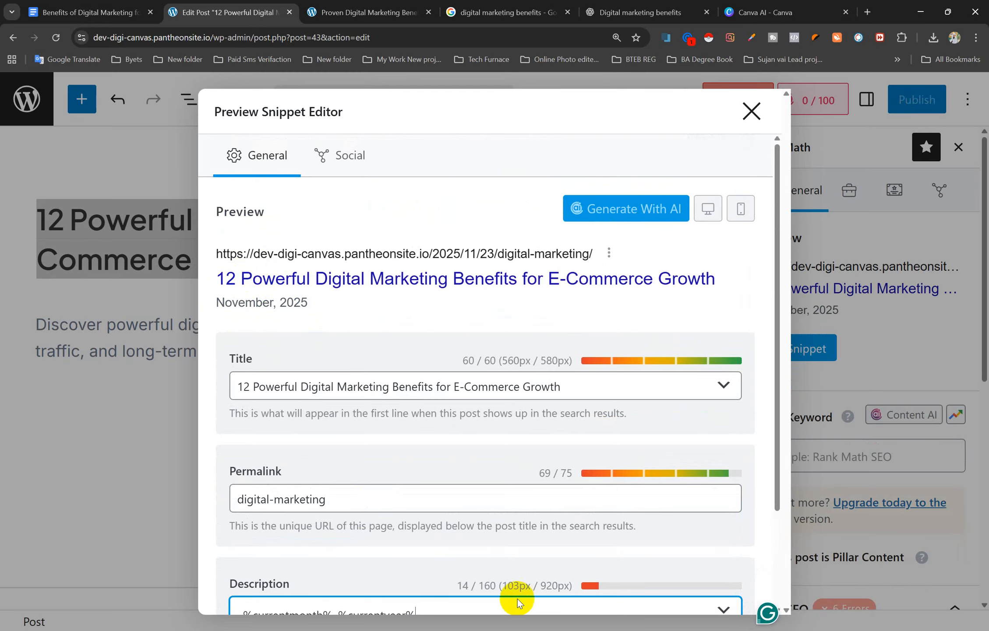
scroll(477, 576, down, 3)
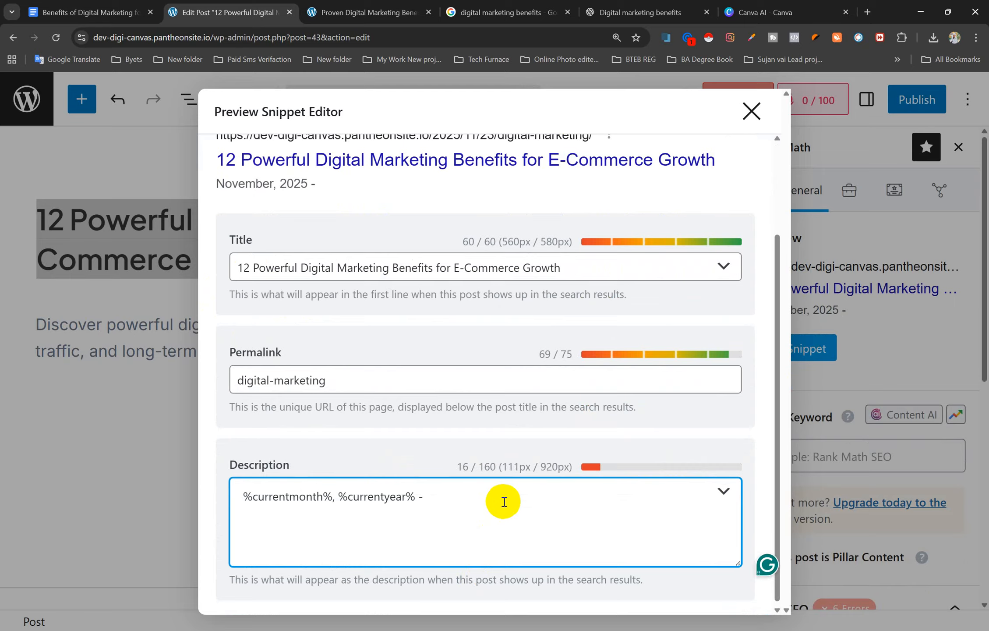
- Leave the snippet editor and copy the "Discover powerful digital marketing benefits…" sentence from the post body
click(752, 110)
click(250, 354)
drag(254, 352, 37, 324)
key(ctrl+c)
- Paste the copied sentence after the dash in the snippet description, check the search preview, and return to the post
click(807, 352)
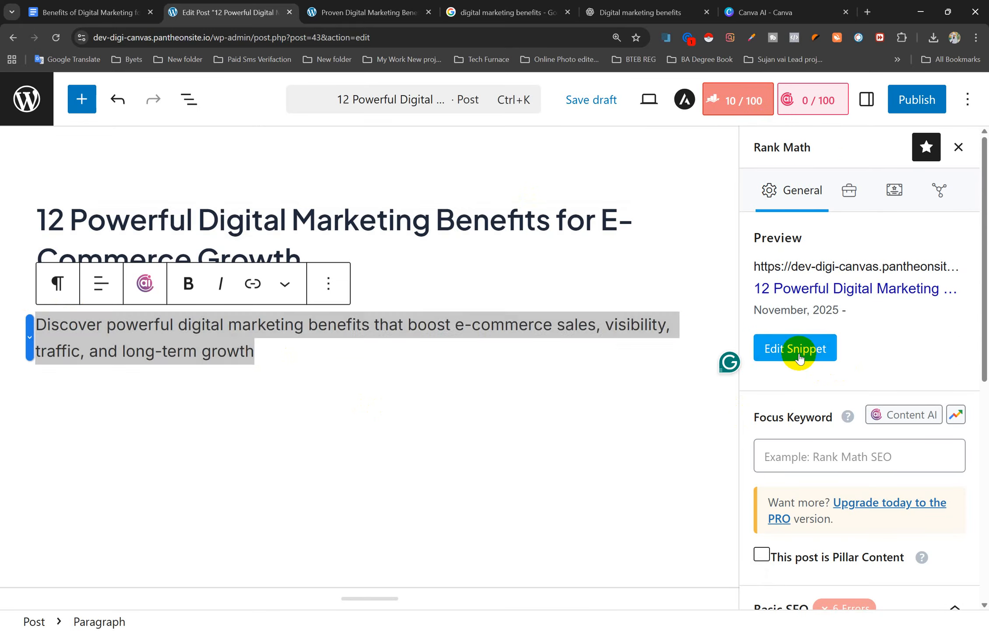
scroll(463, 419, down, 2)
scroll(464, 526, down, 1)
click(448, 504)
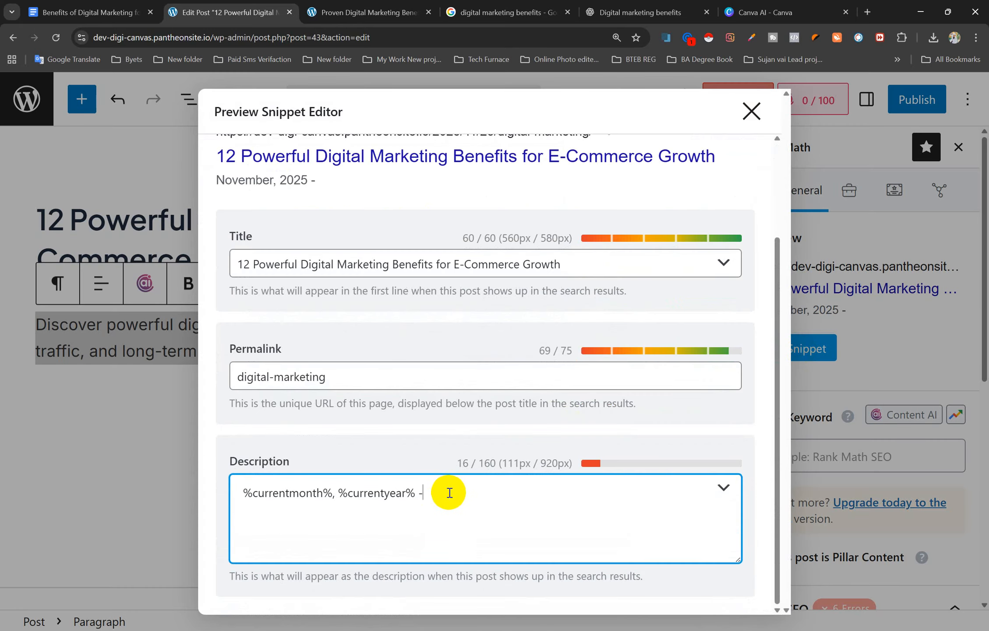
key(ctrl+v)
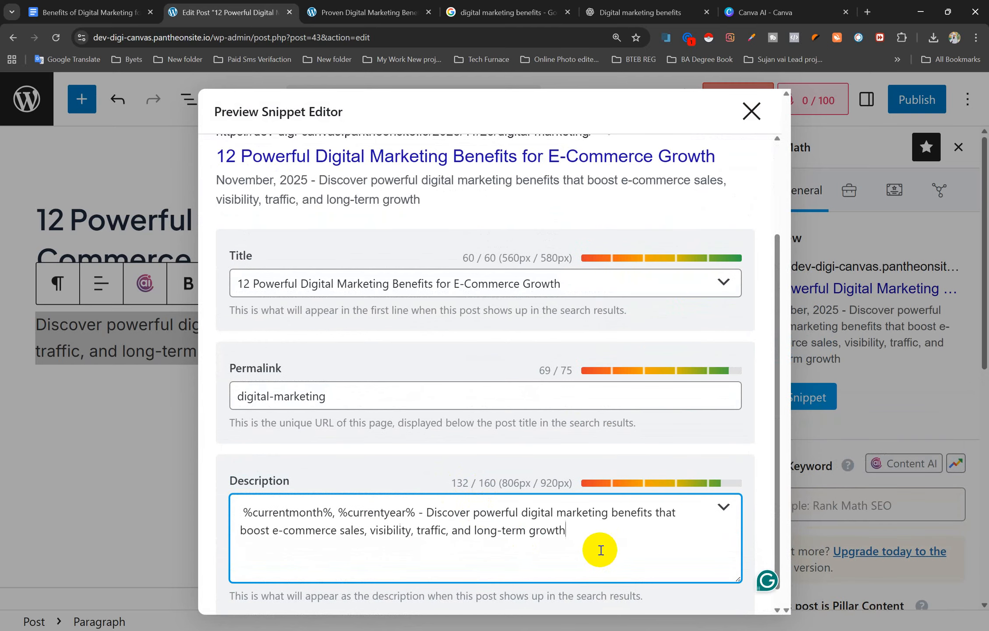
scroll(602, 509, up, 2)
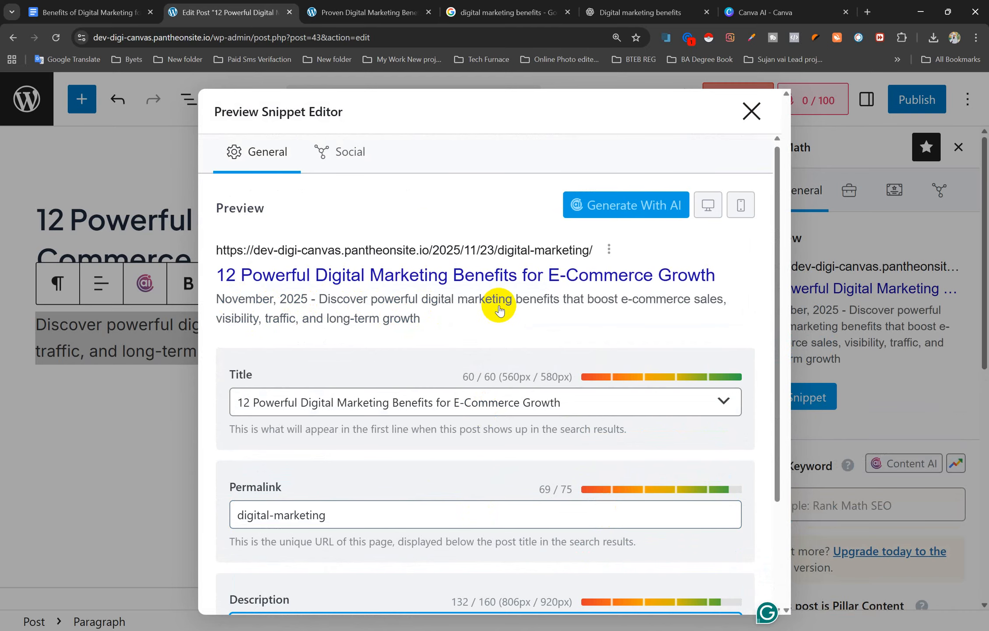
click(751, 111)
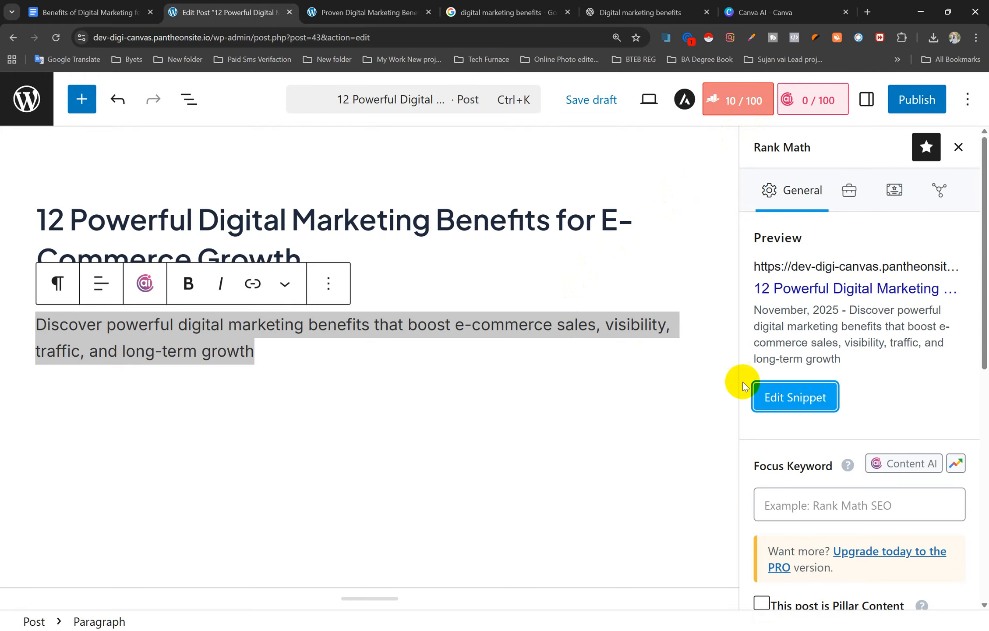
click(340, 344)
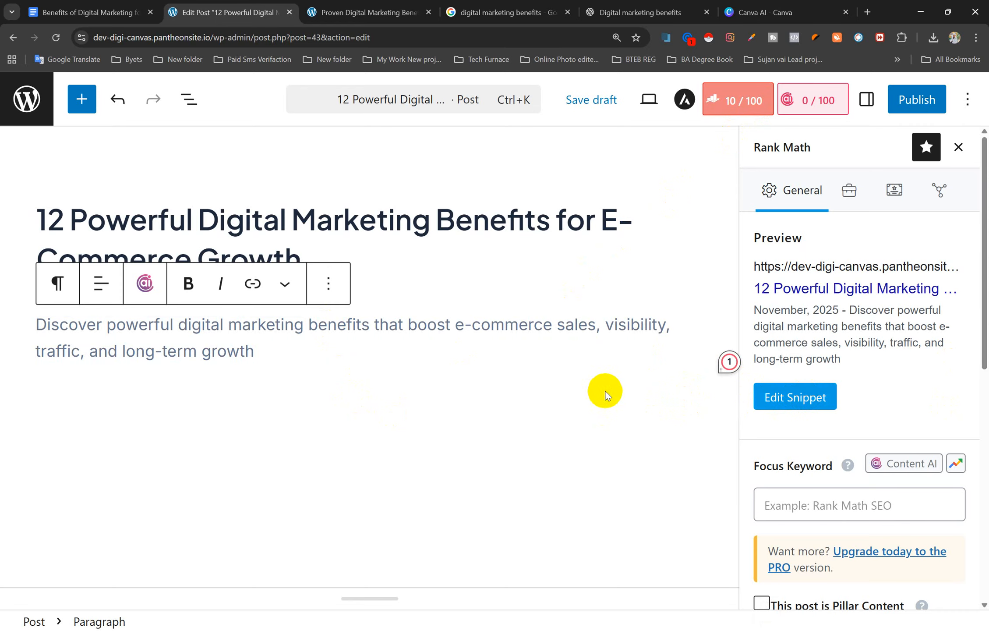
- Copy "Digital Marketing" from the snippet title, review the permalink and description, and return to the post's Focus Keyword setting
click(805, 391)
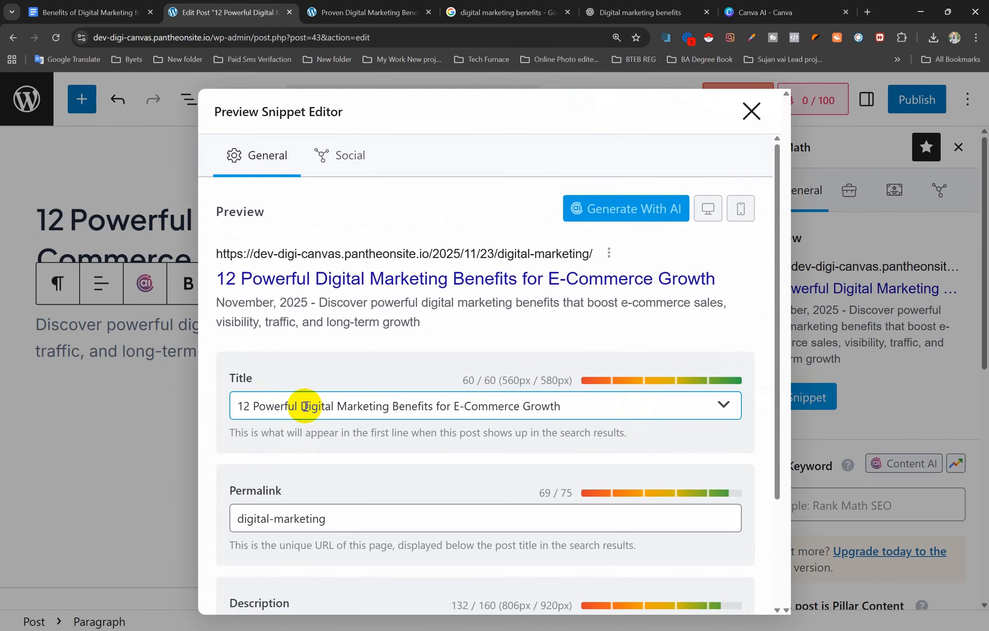
drag(301, 406, 379, 403)
key(ctrl+c)
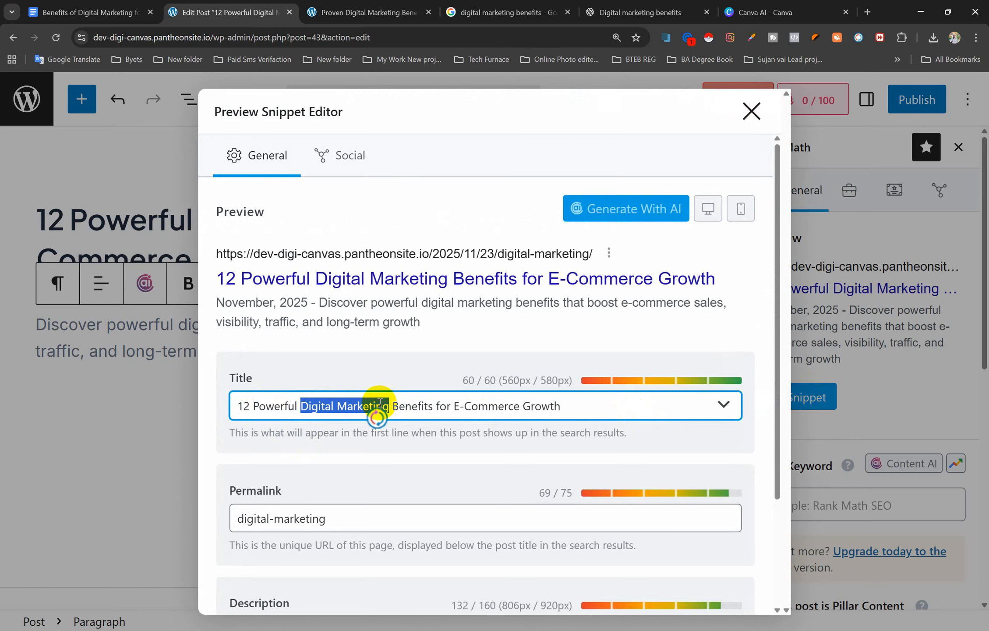
click(352, 411)
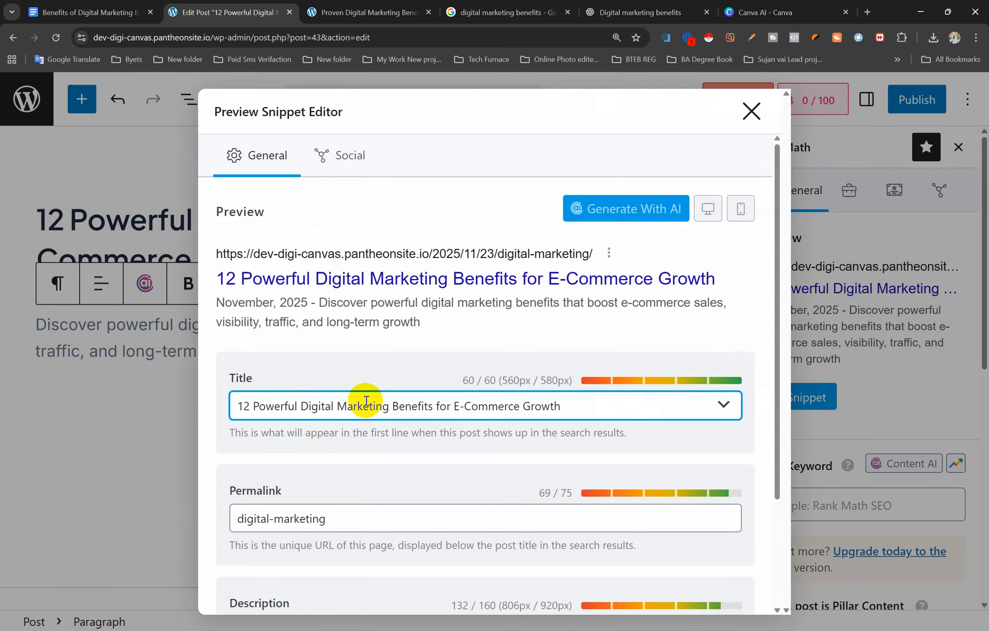
scroll(366, 400, down, 3)
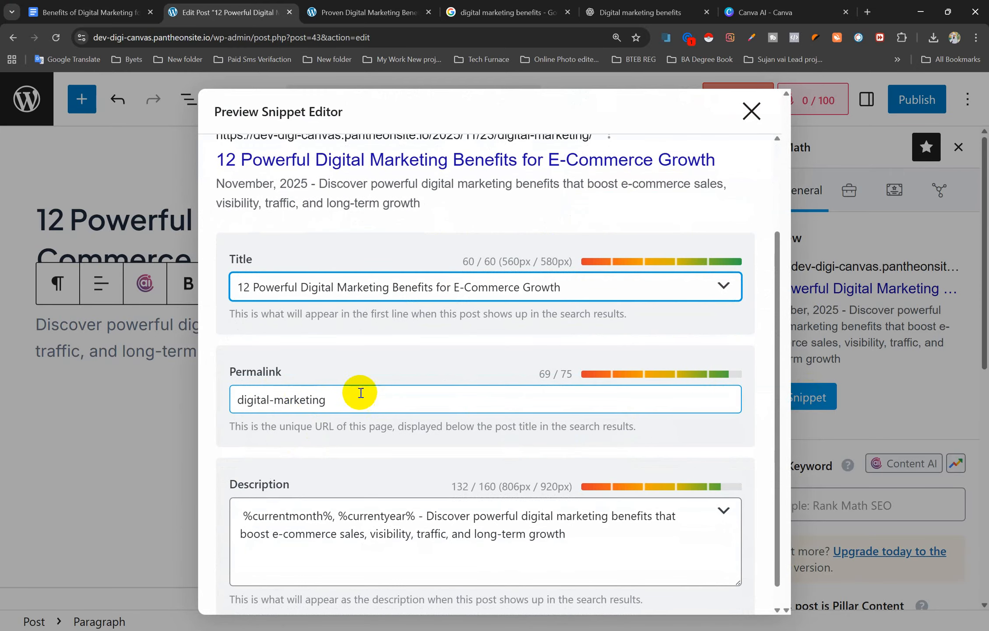
scroll(449, 418, down, 1)
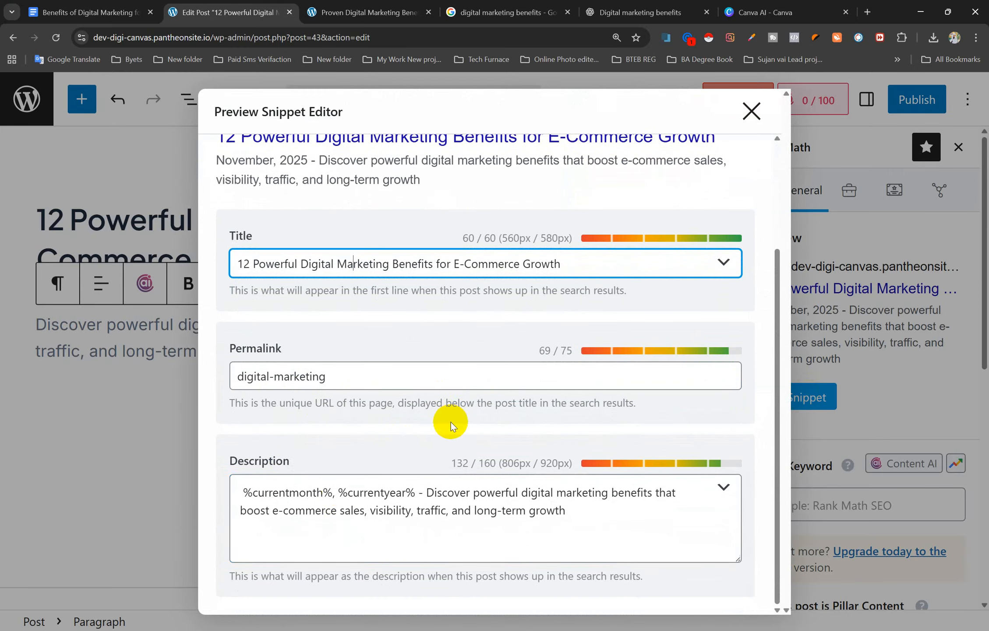
click(752, 110)
scroll(804, 407, down, 1)
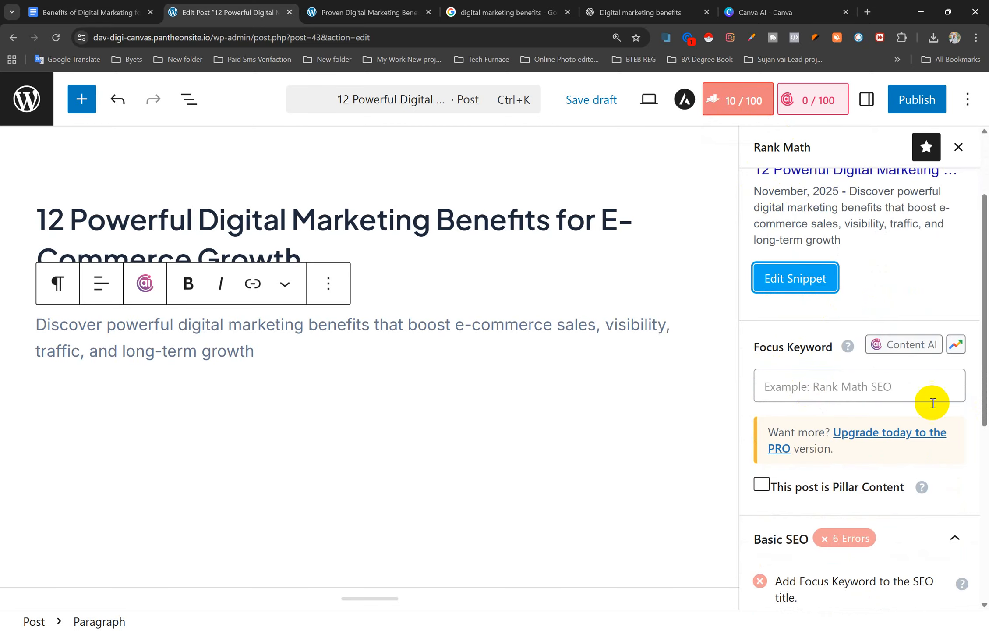
- Set the post's Rank Math focus keyword to "Digital Marketing"
click(790, 386)
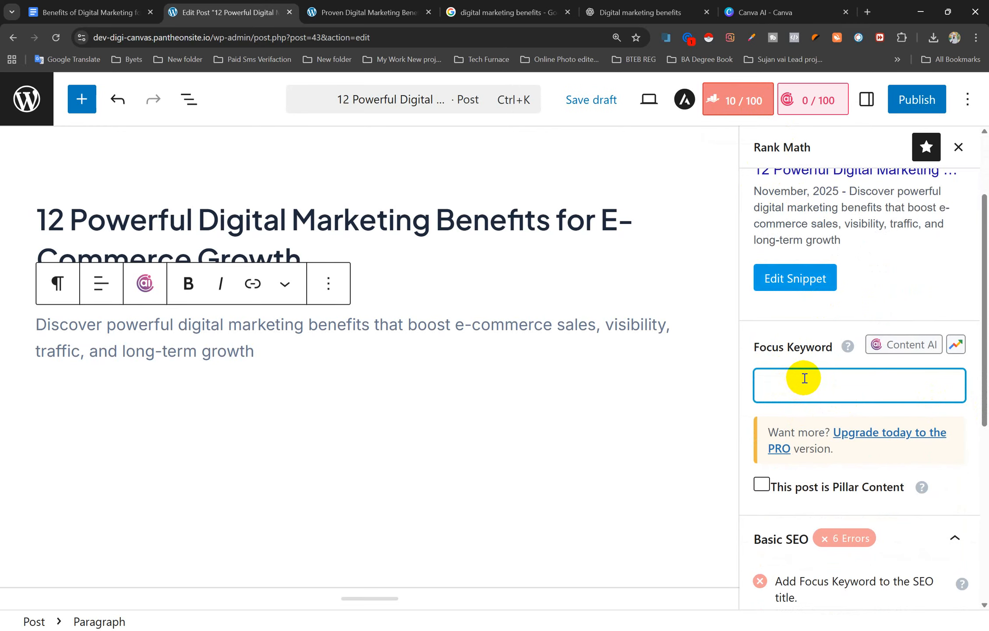
key(ctrl+v)
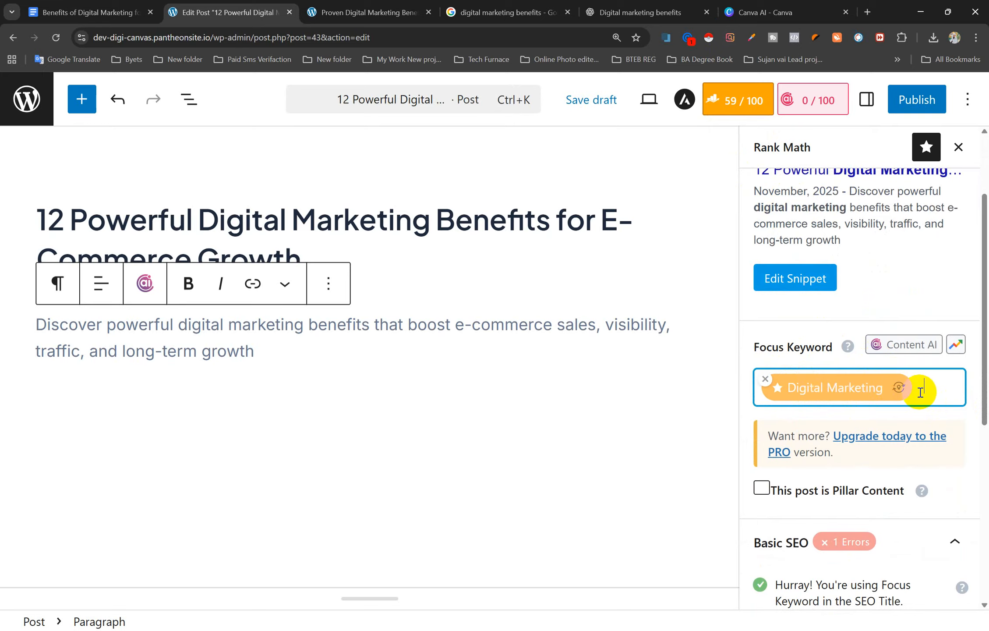
click(743, 405)
click(560, 258)
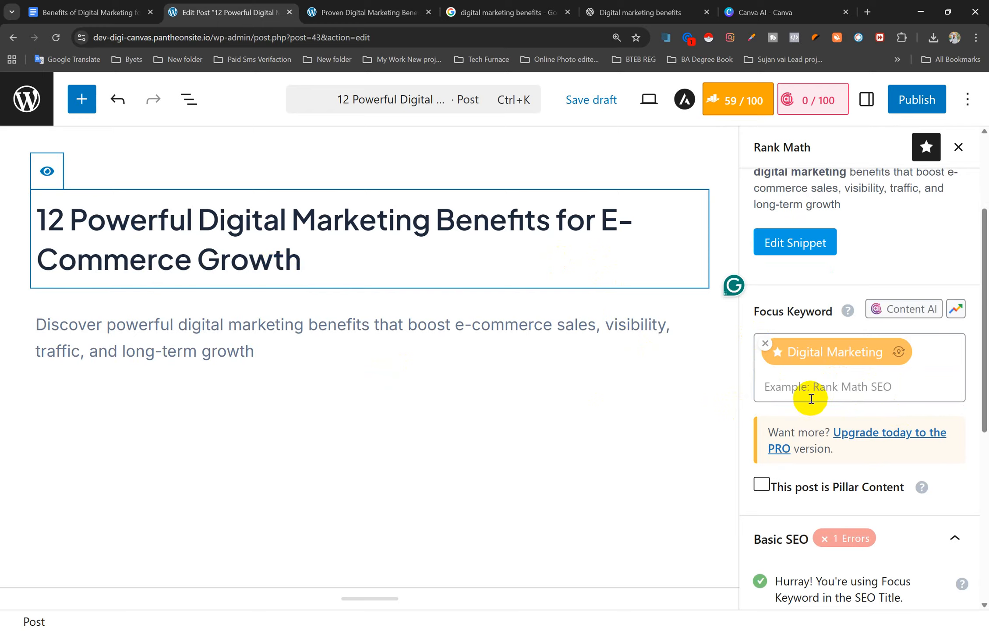
- Examine the Basic SEO checks for focus keyword use in the title, meta description, URL and content, and for content length
scroll(850, 396, down, 3)
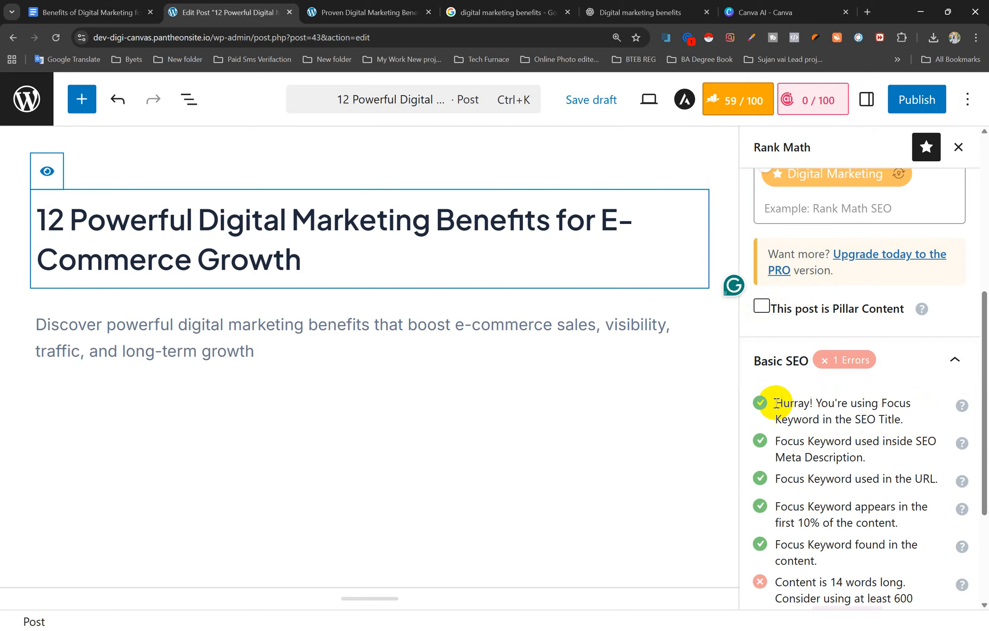
drag(778, 403, 873, 417)
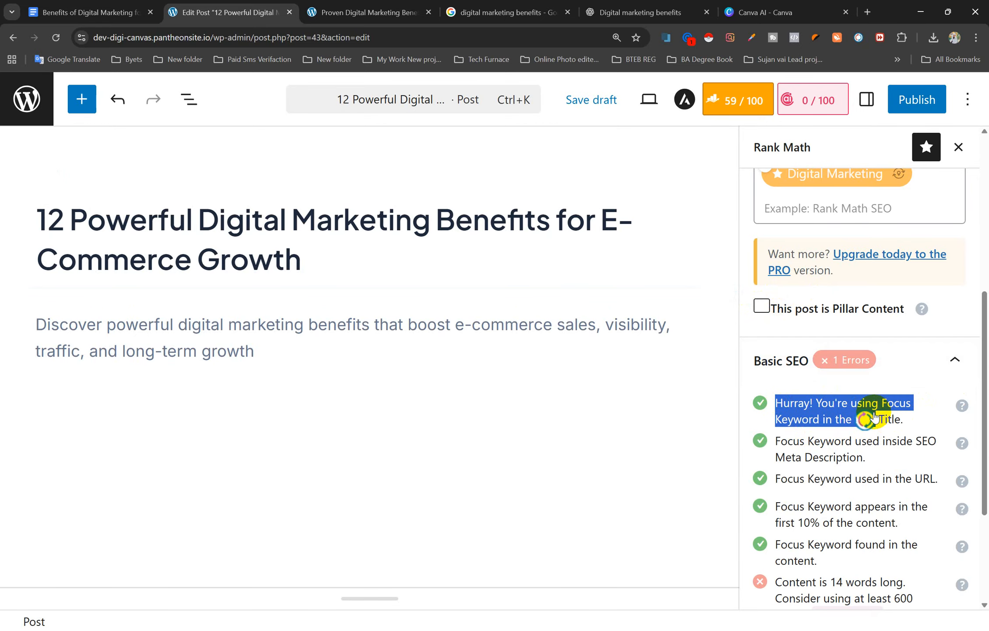
click(835, 400)
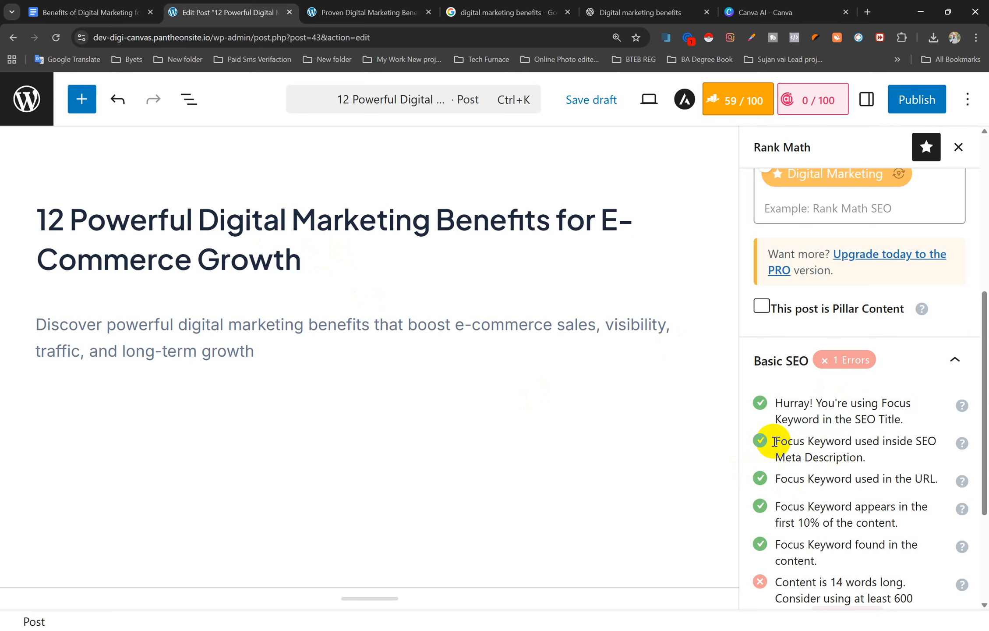
drag(774, 441, 863, 456)
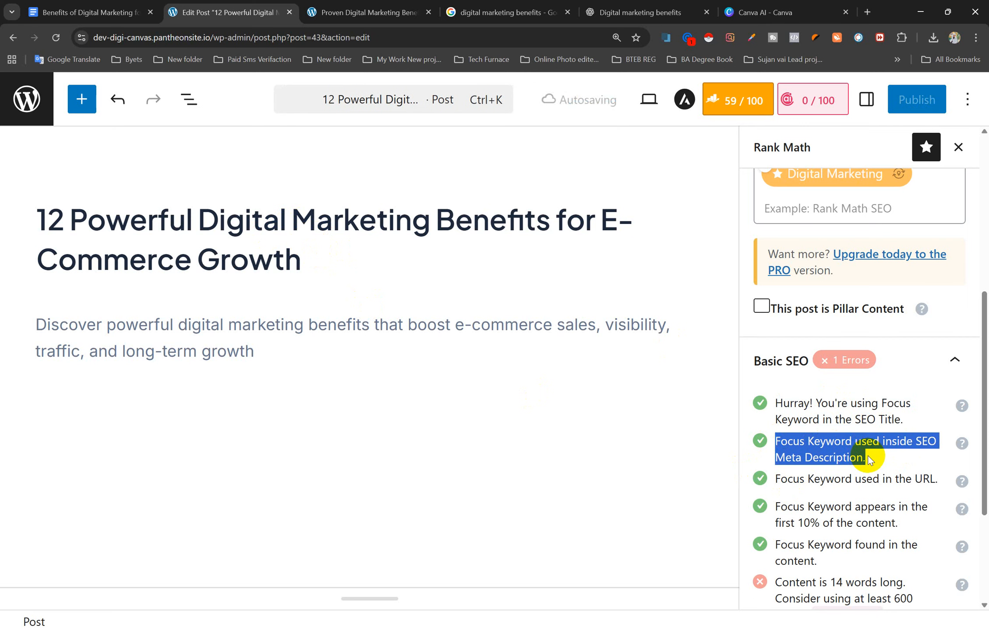
click(810, 440)
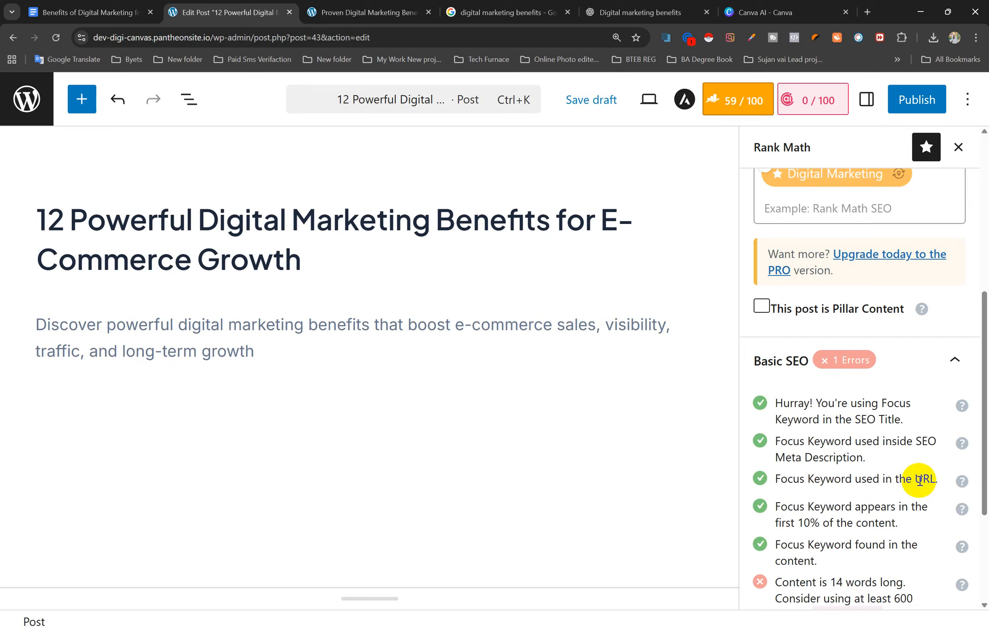
scroll(854, 482, down, 1)
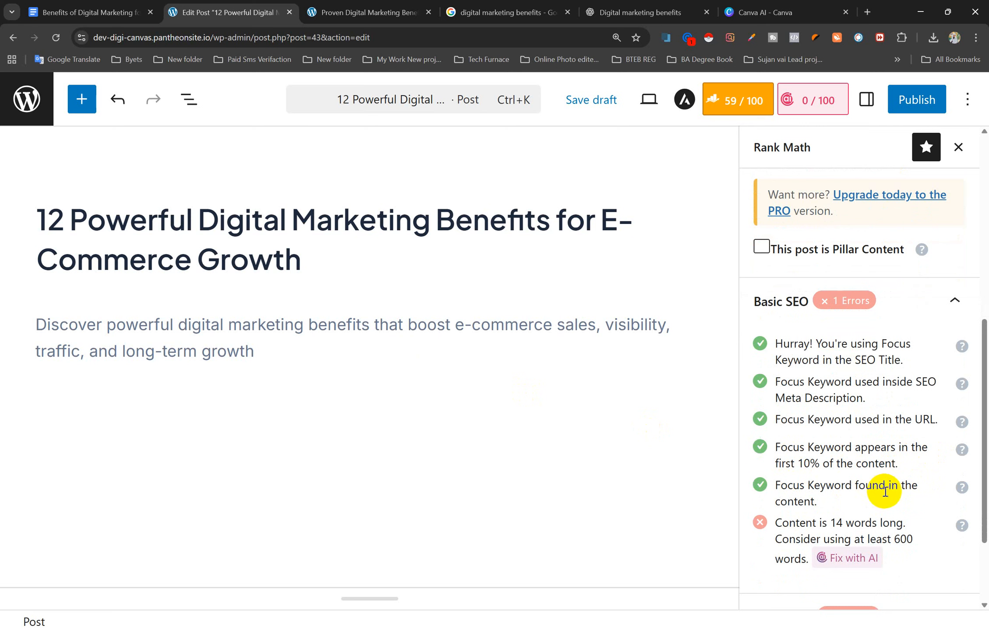
drag(778, 484, 820, 500)
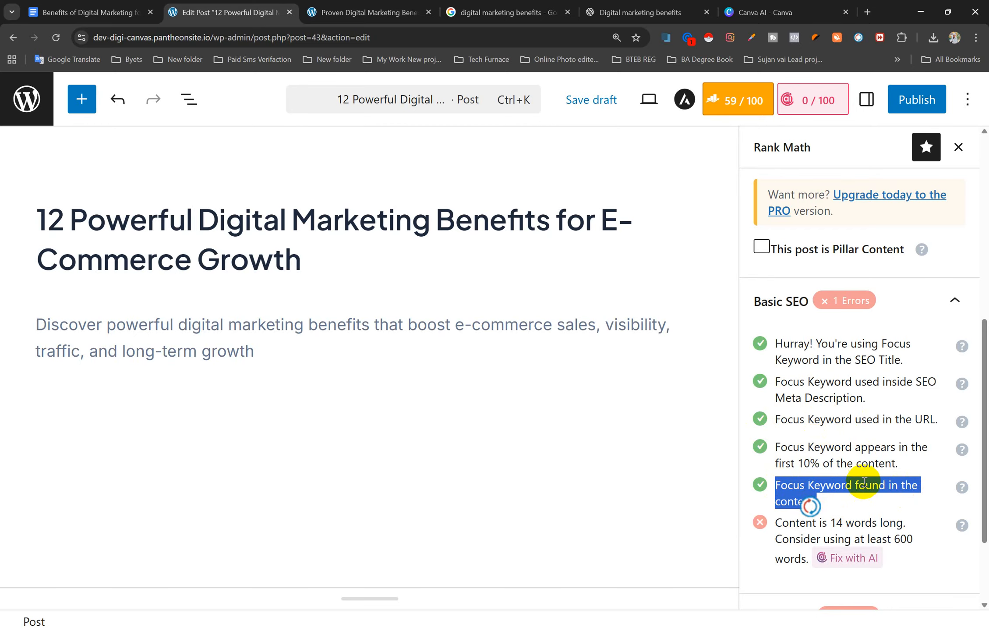
click(844, 485)
scroll(862, 483, down, 3)
scroll(863, 484, up, 2)
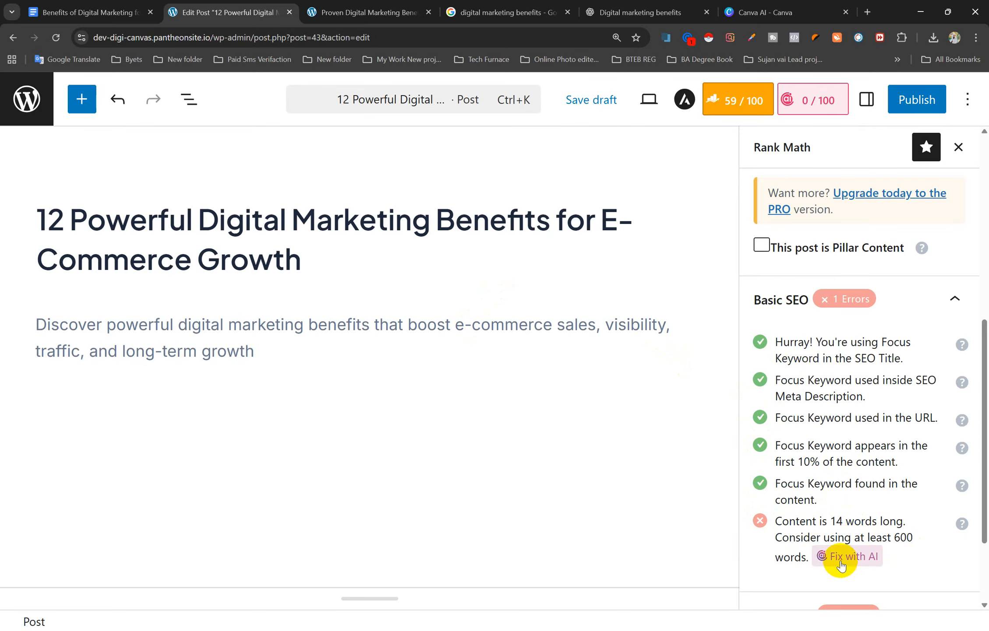
scroll(854, 548, down, 3)
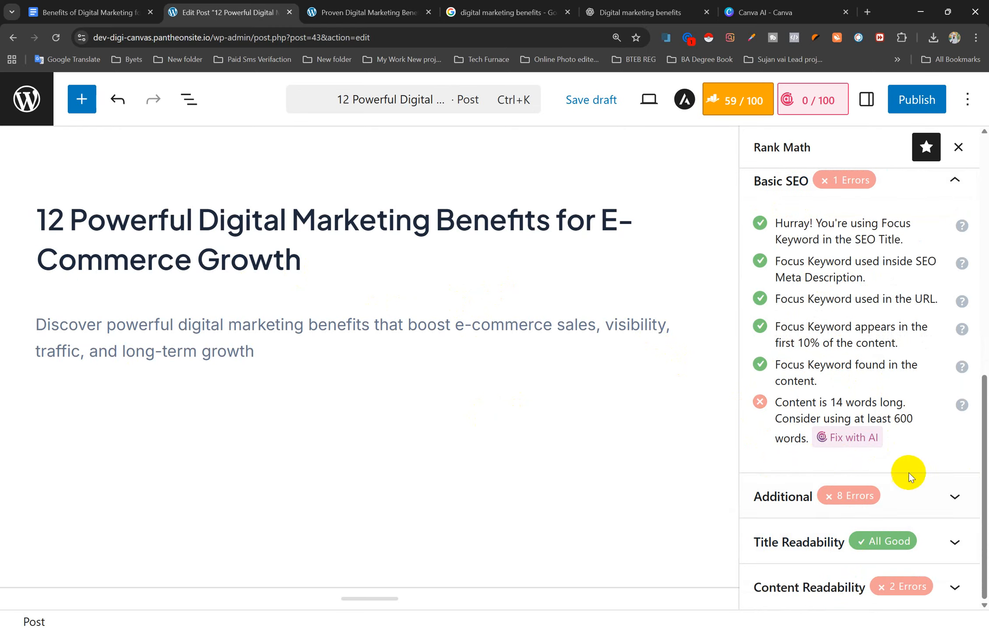
- Expand the Additional SEO checks and review the recommendations on subheadings, image alt text, keyword density and links
click(956, 497)
scroll(899, 451, down, 5)
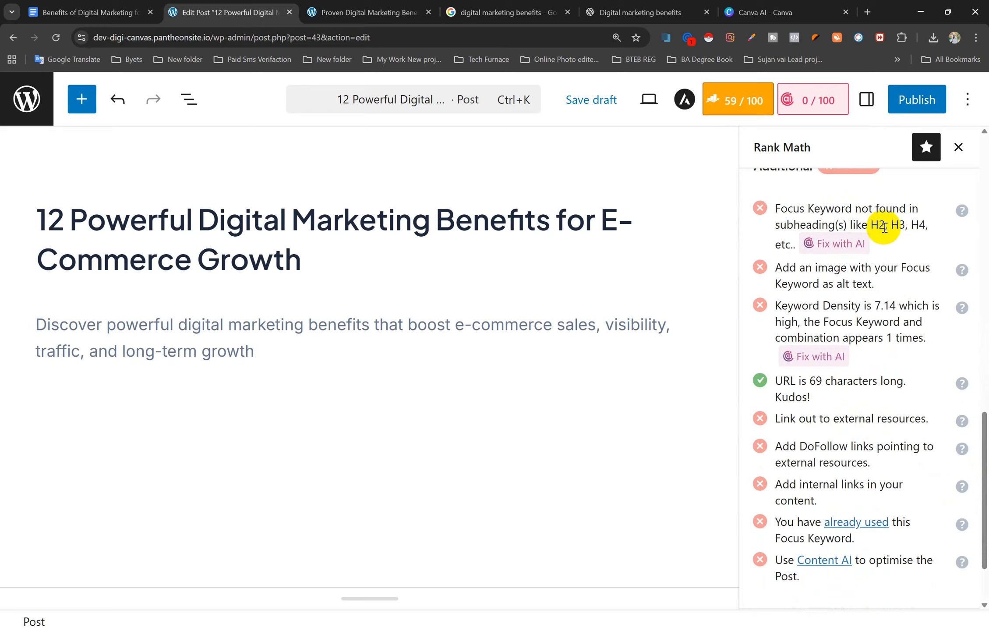
drag(897, 225, 917, 229)
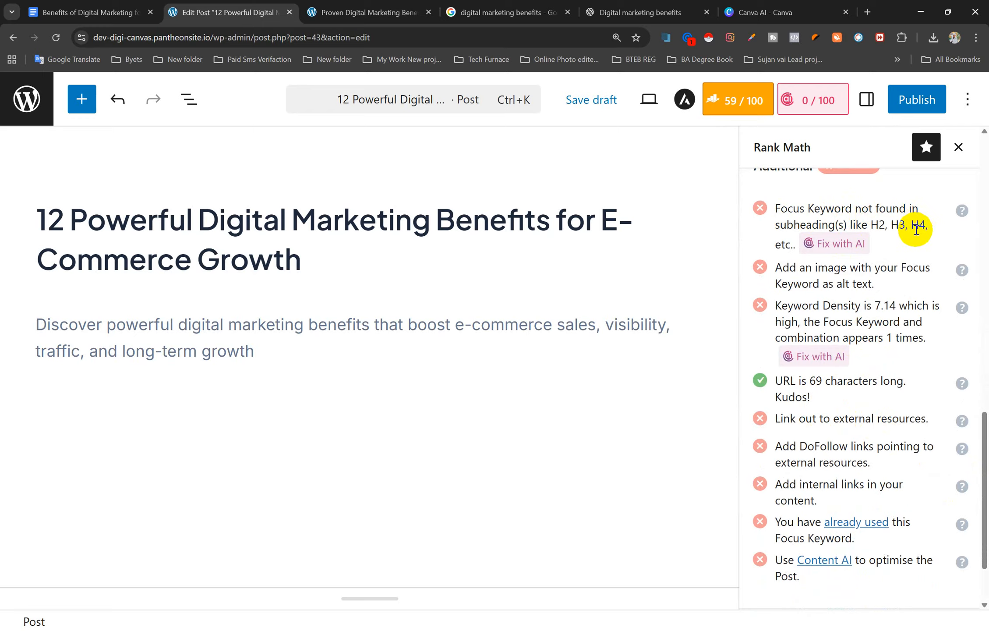
- Add an empty paragraph block below the post's introductory paragraph
click(253, 428)
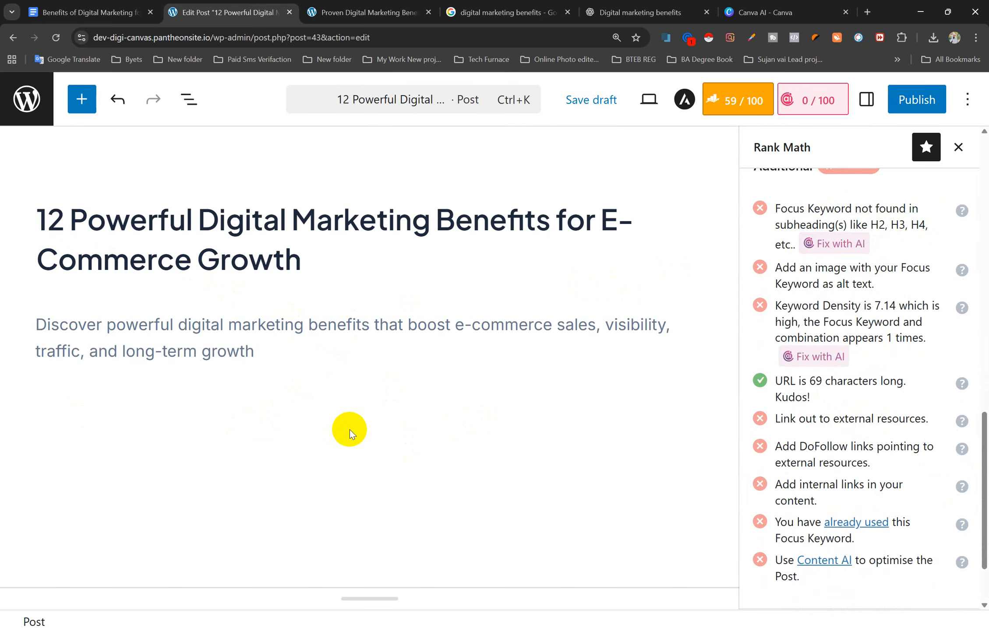
click(349, 430)
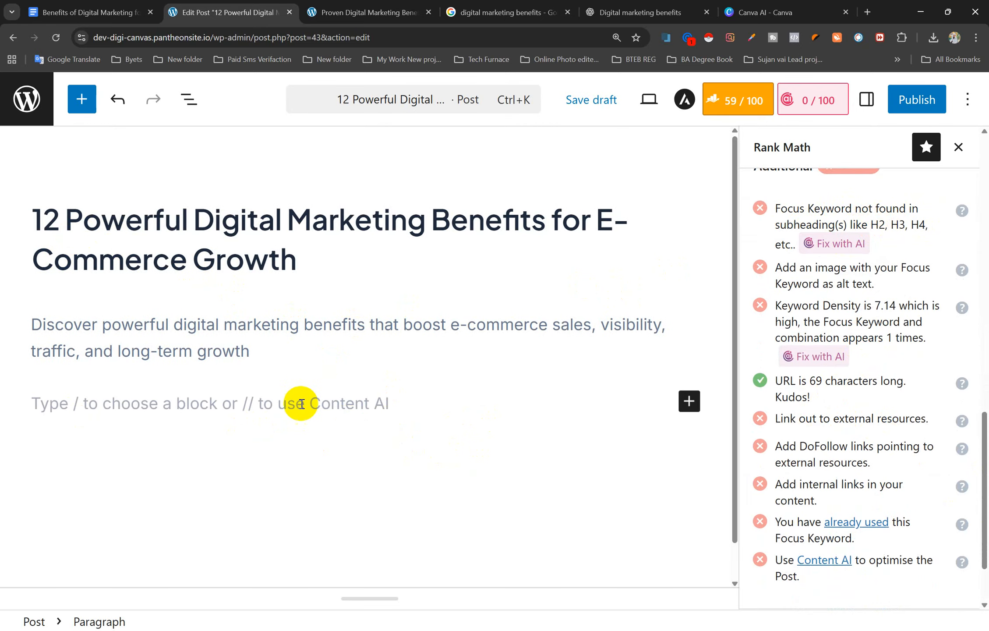
click(275, 351)
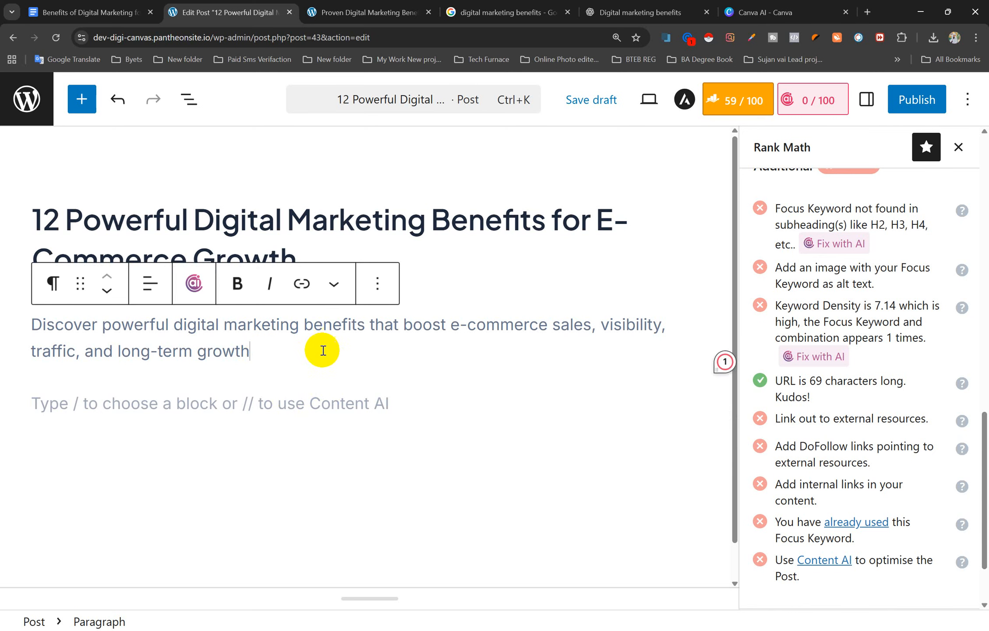
click(289, 410)
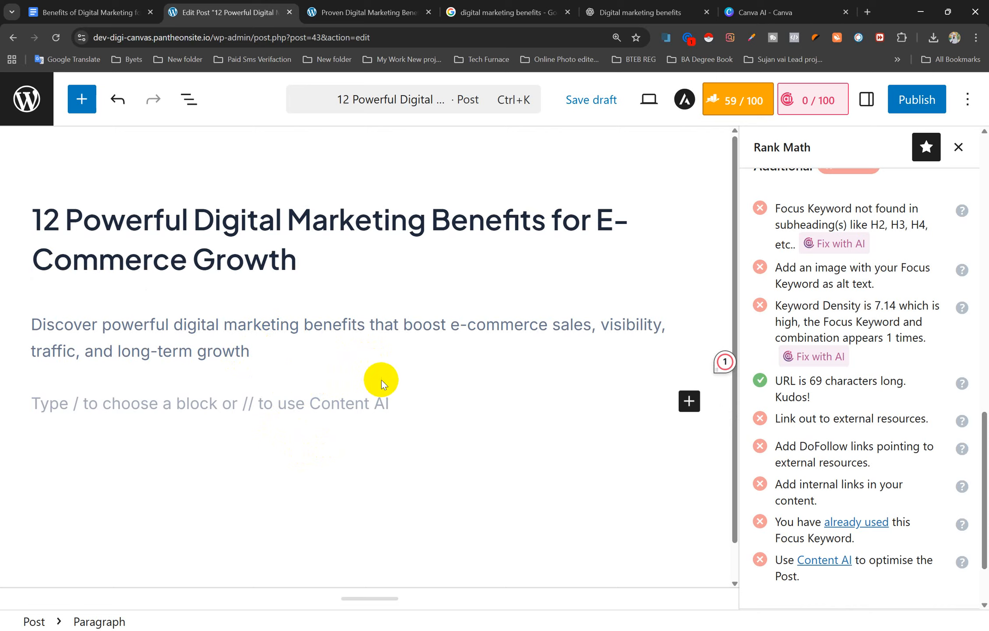
- Open the full block library for an insertion between the introductory paragraph and the empty paragraph
click(323, 384)
click(325, 383)
mouse_move(365, 380)
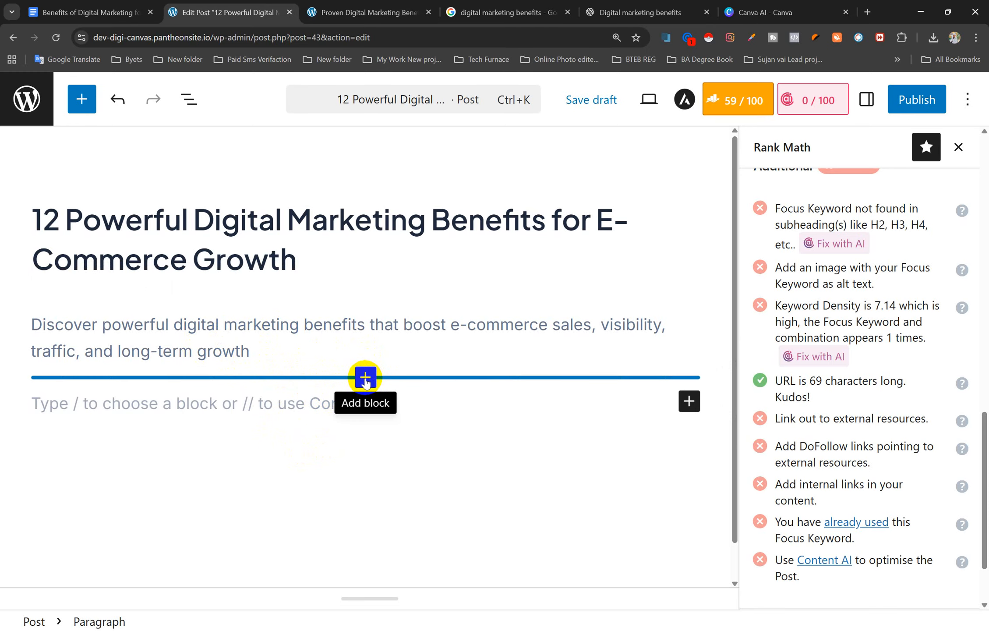
click(366, 382)
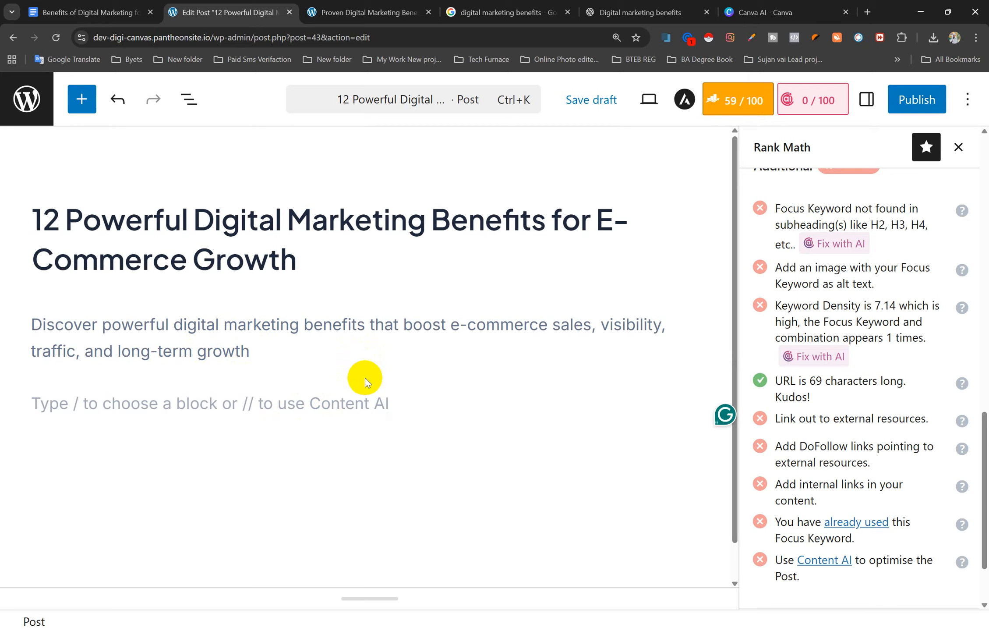
click(349, 382)
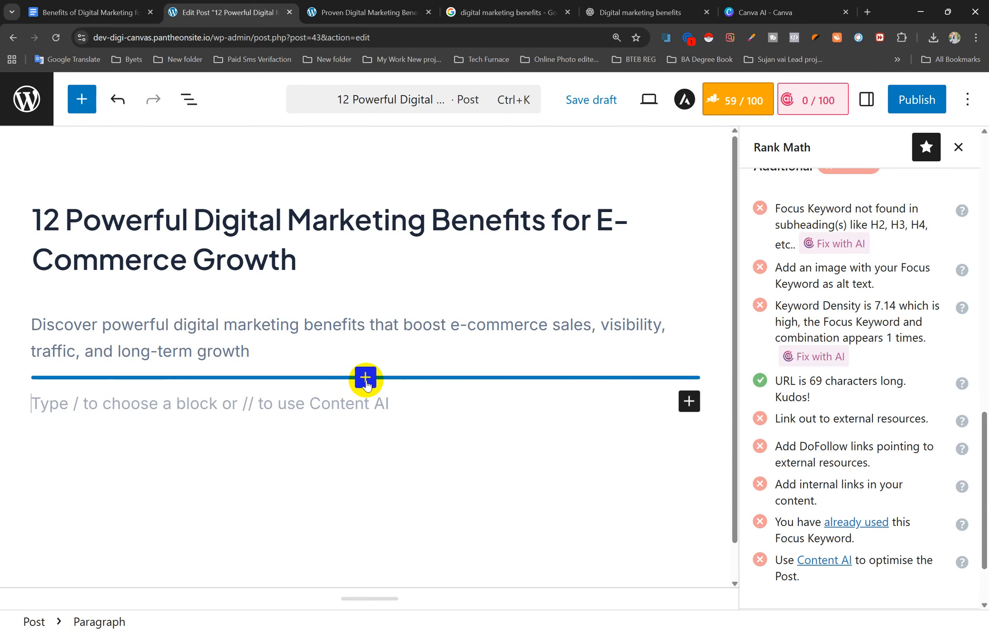
click(366, 377)
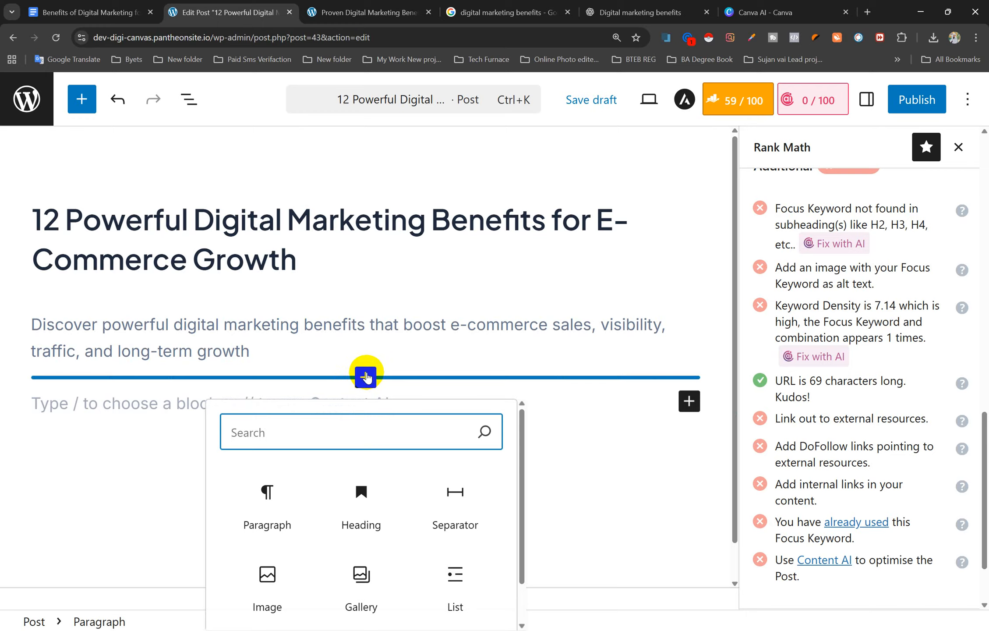
scroll(293, 520, down, 1)
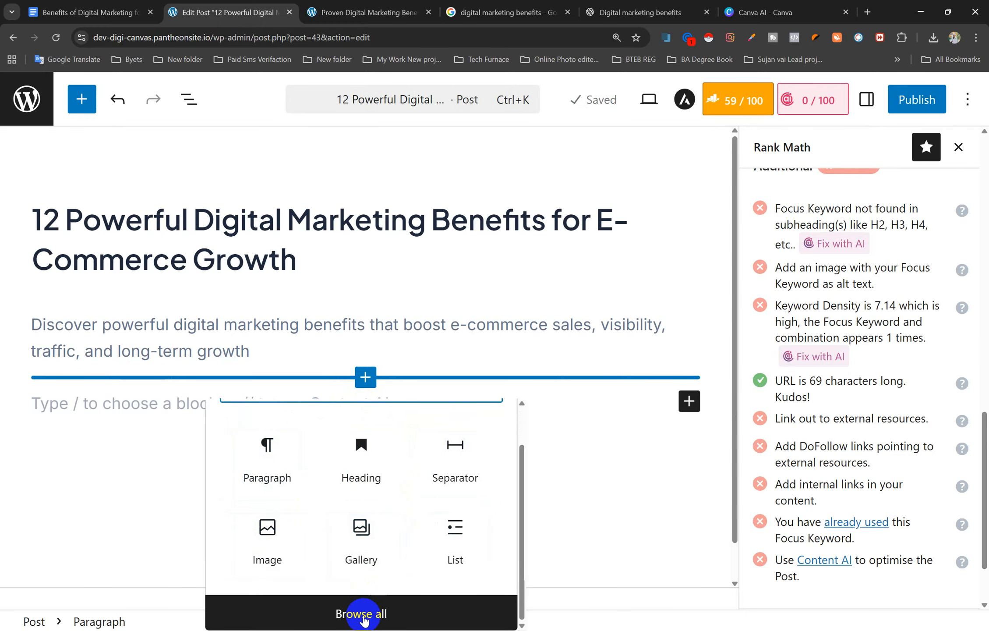
click(364, 613)
- Insert an Image block directly below the introductory paragraph and close the block library
scroll(168, 399, down, 5)
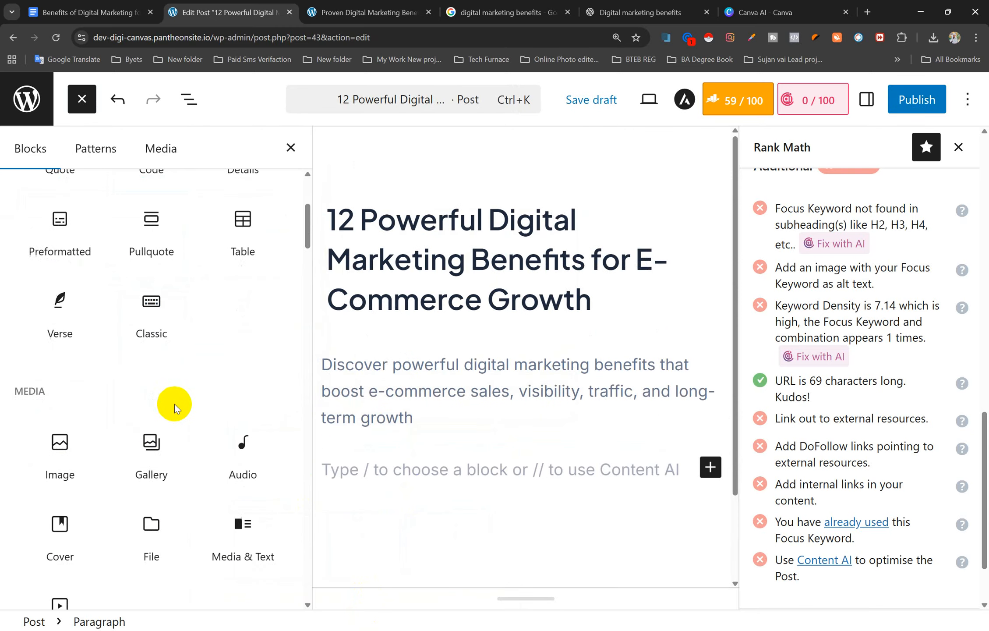
scroll(173, 381, down, 6)
scroll(172, 352, up, 3)
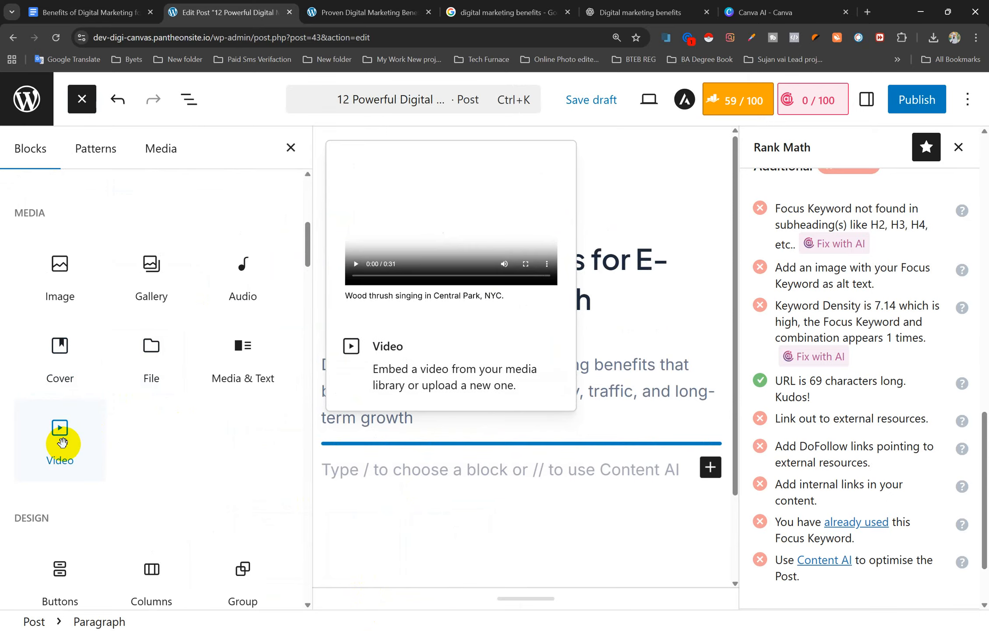
scroll(61, 443, down, 3)
scroll(121, 436, up, 5)
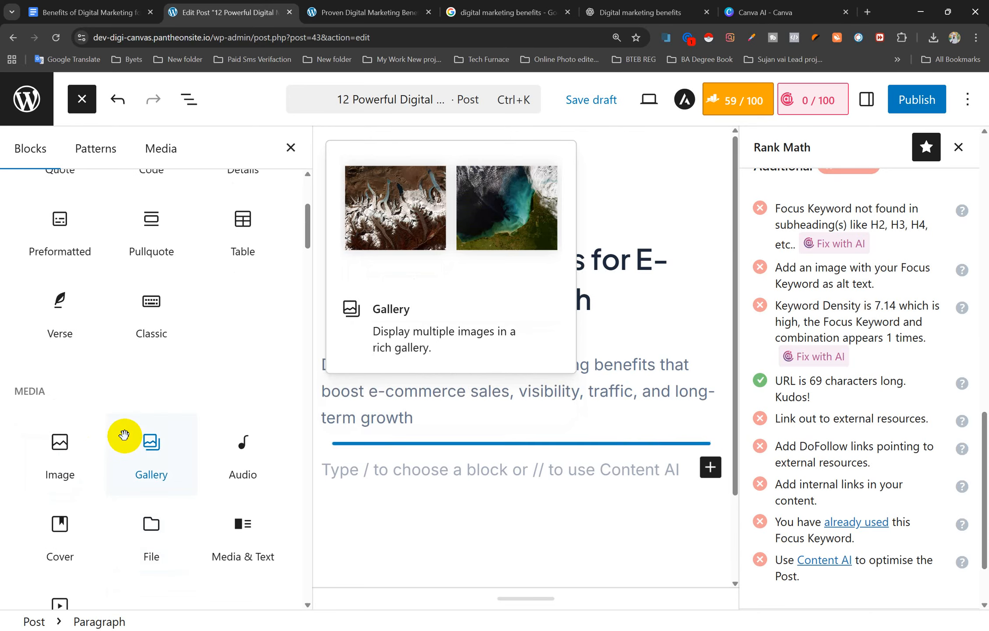
scroll(124, 435, up, 4)
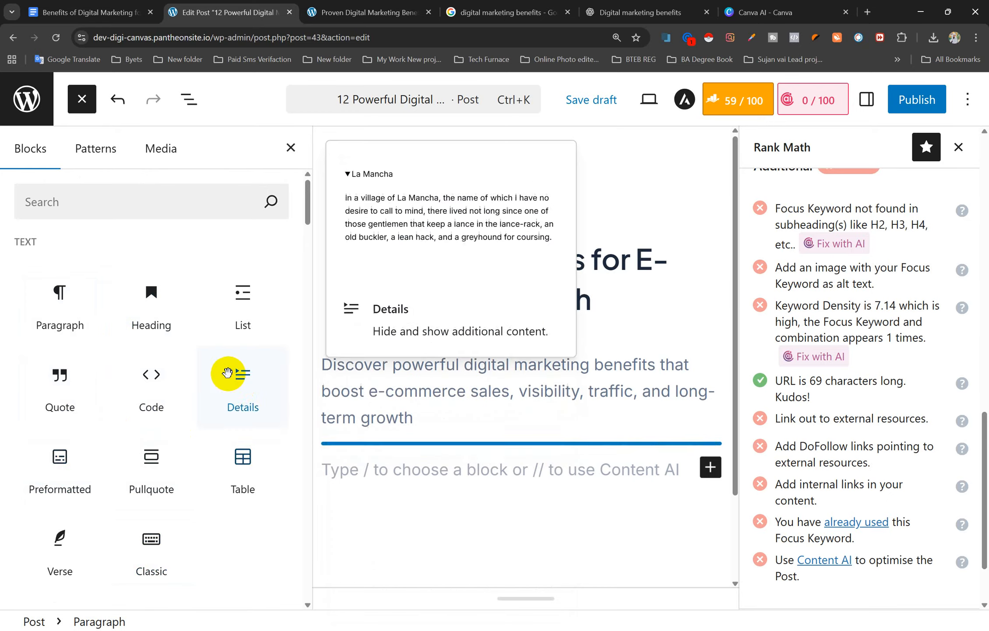
scroll(210, 389, down, 5)
scroll(204, 392, down, 1)
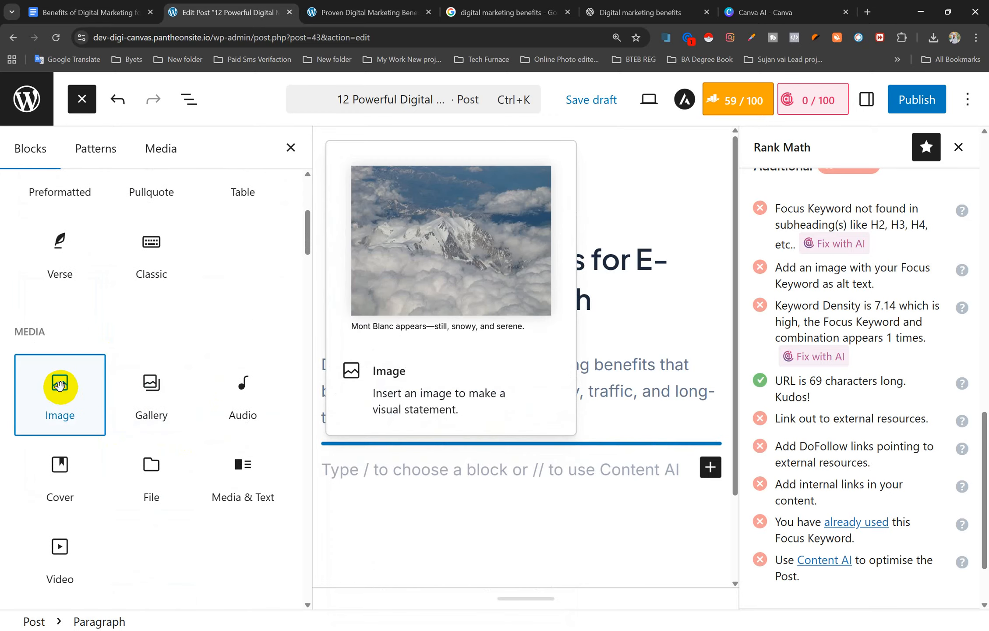
click(60, 385)
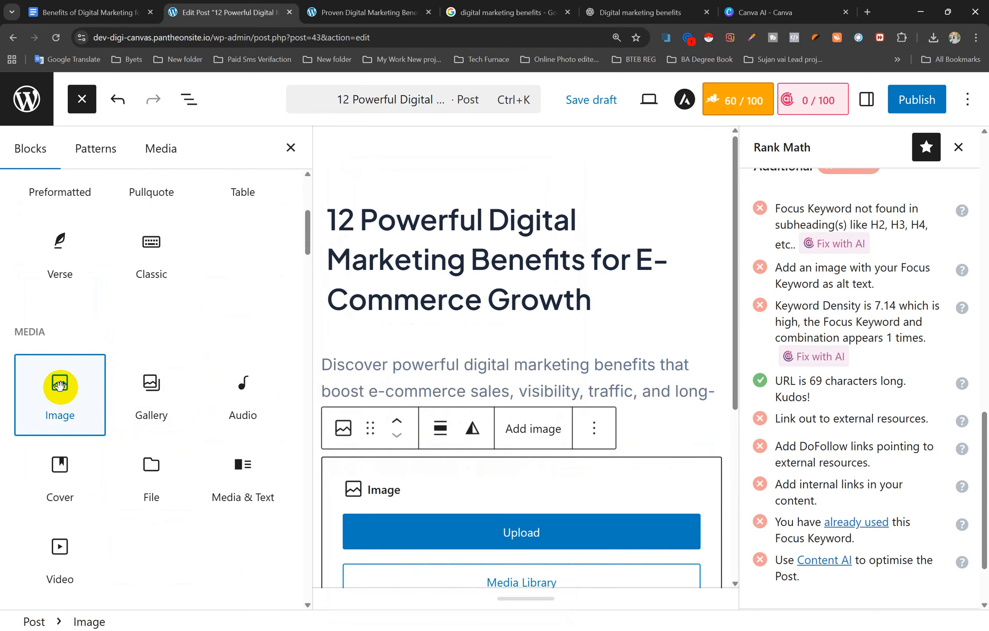
click(290, 148)
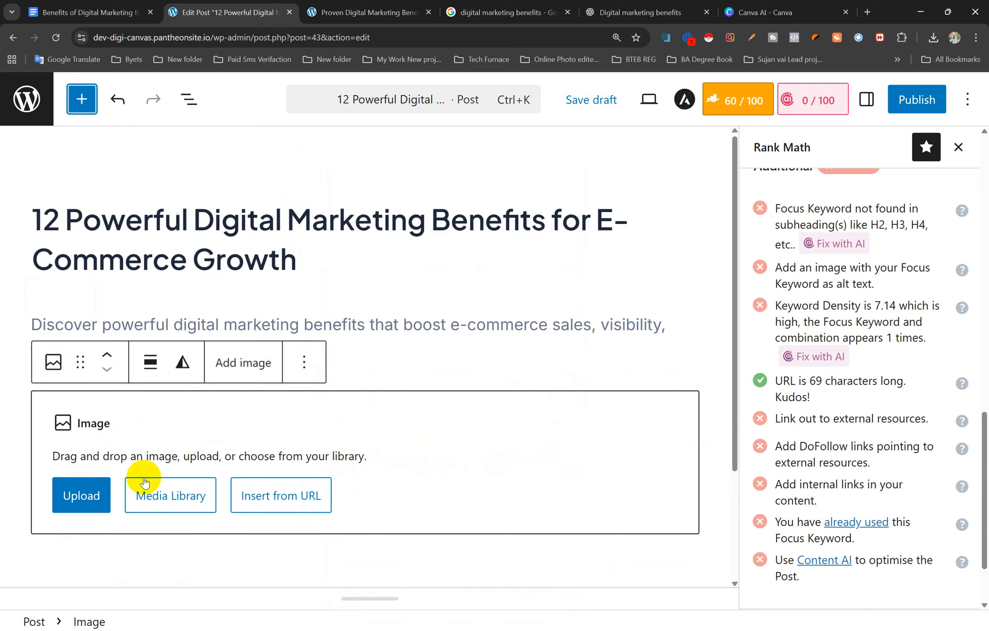
- Try to upload the "A modern e-commerce digital marketing concept banner" image from the Downloads folder into the Image block
click(87, 500)
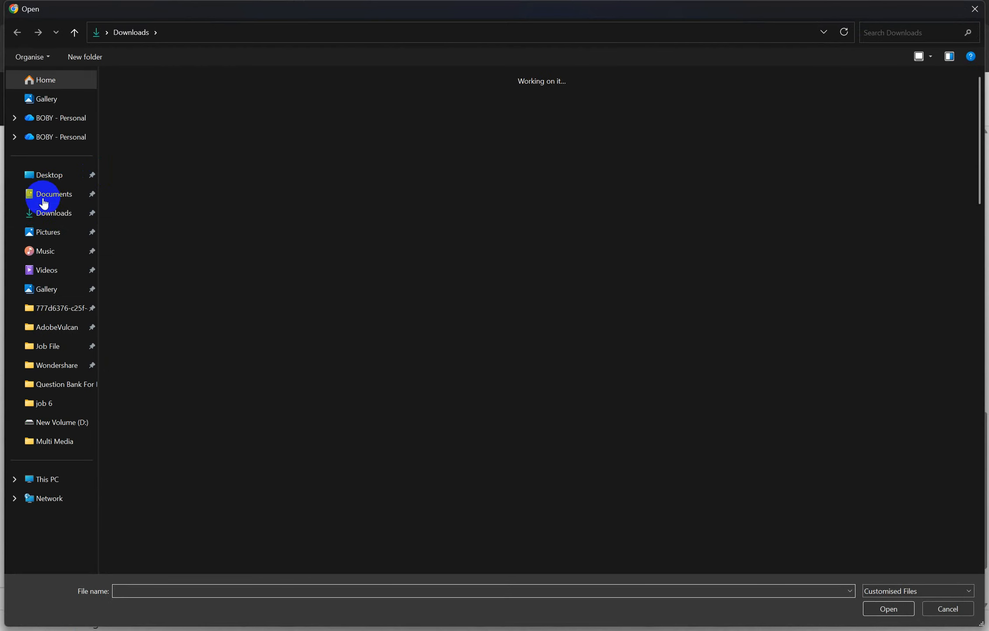
click(42, 214)
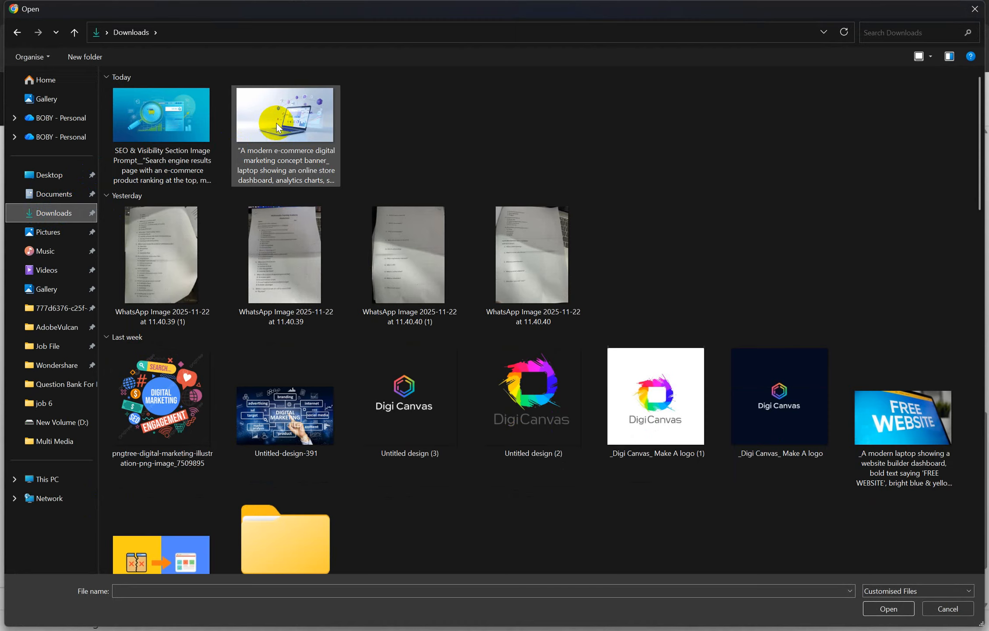
click(277, 123)
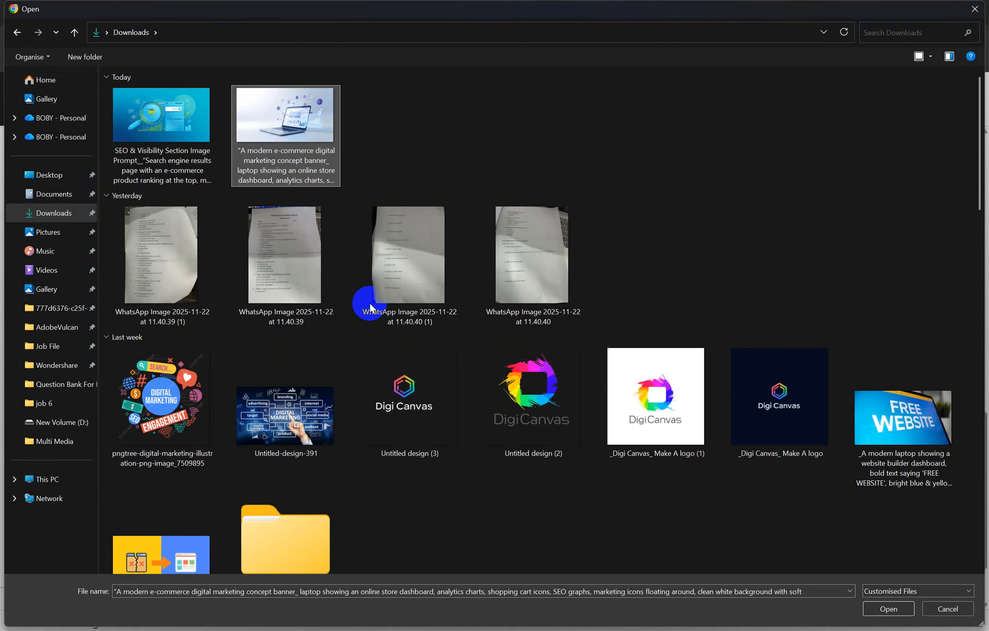
click(889, 608)
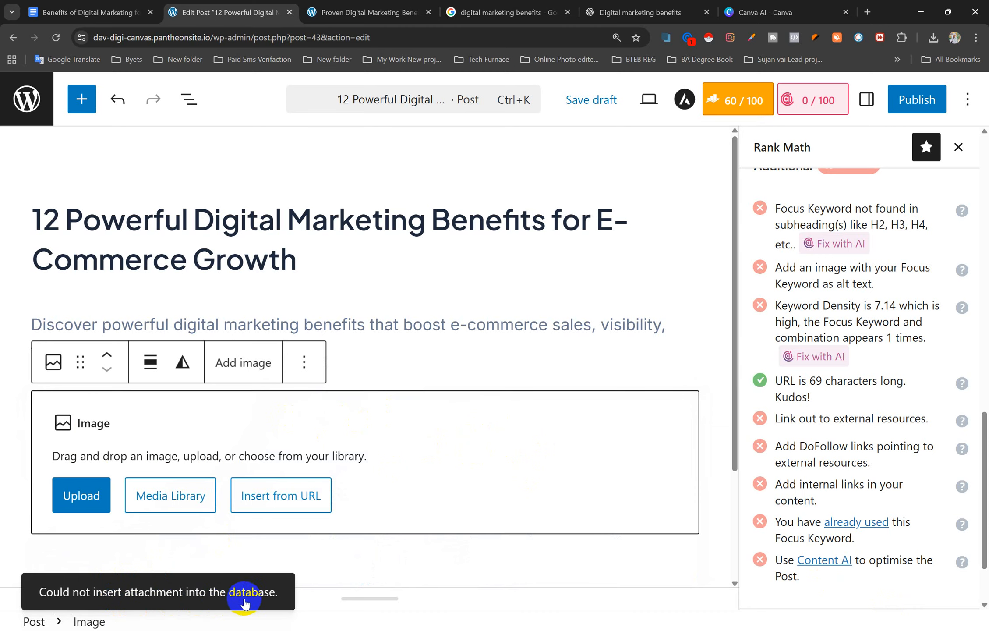
scroll(436, 454, down, 1)
scroll(446, 454, up, 3)
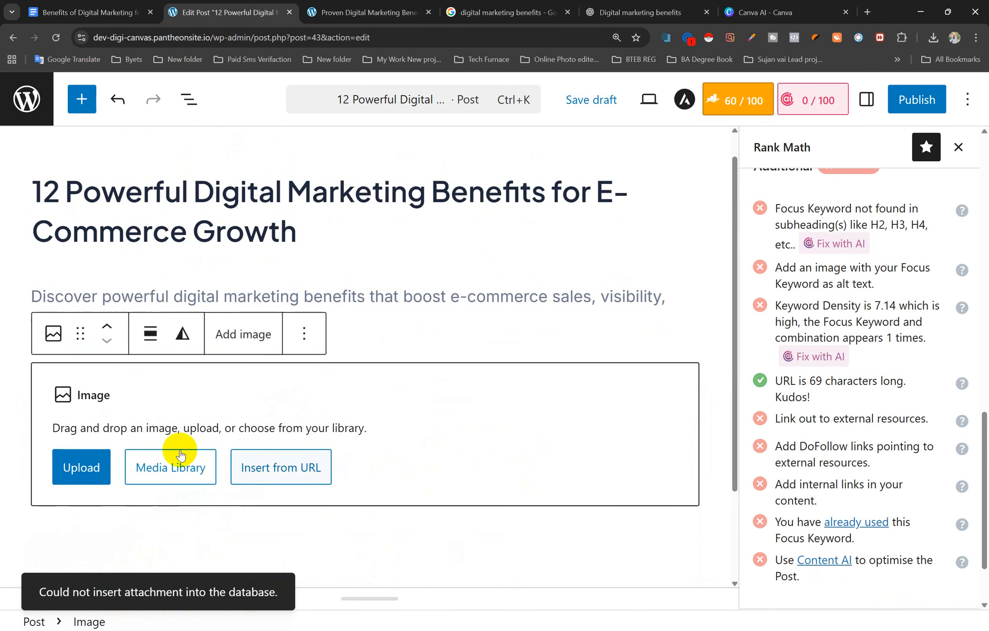
- Try again to upload an image from the Downloads folder directly into the empty Image block
click(79, 475)
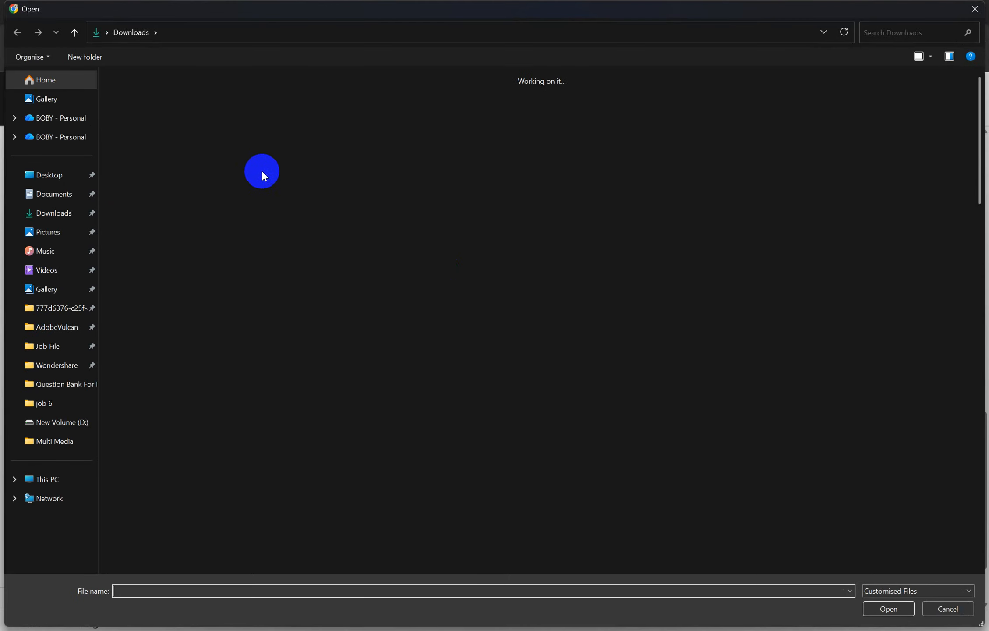
click(288, 154)
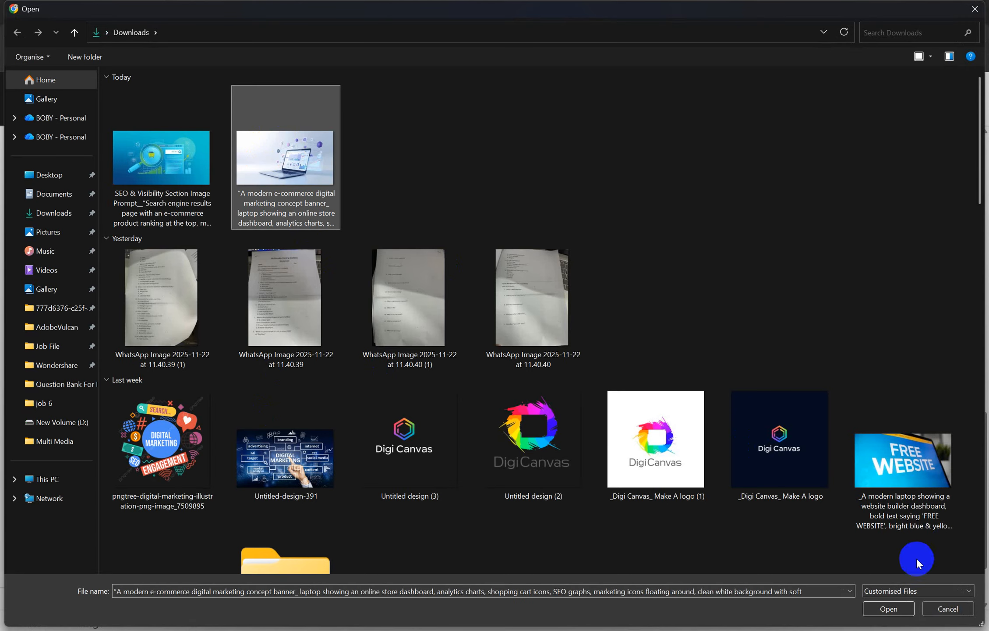
click(184, 177)
click(888, 609)
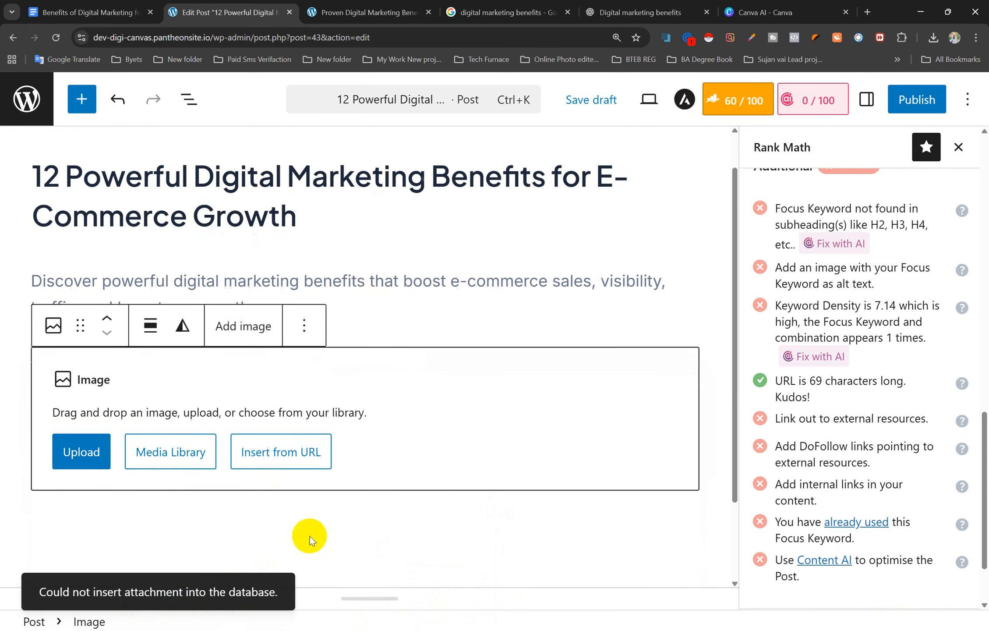
- Try to upload the "A modern e-commerce digital marketing concept banner" and "SEO & Visibility Section" images together to the media library
scroll(310, 537, down, 1)
click(167, 409)
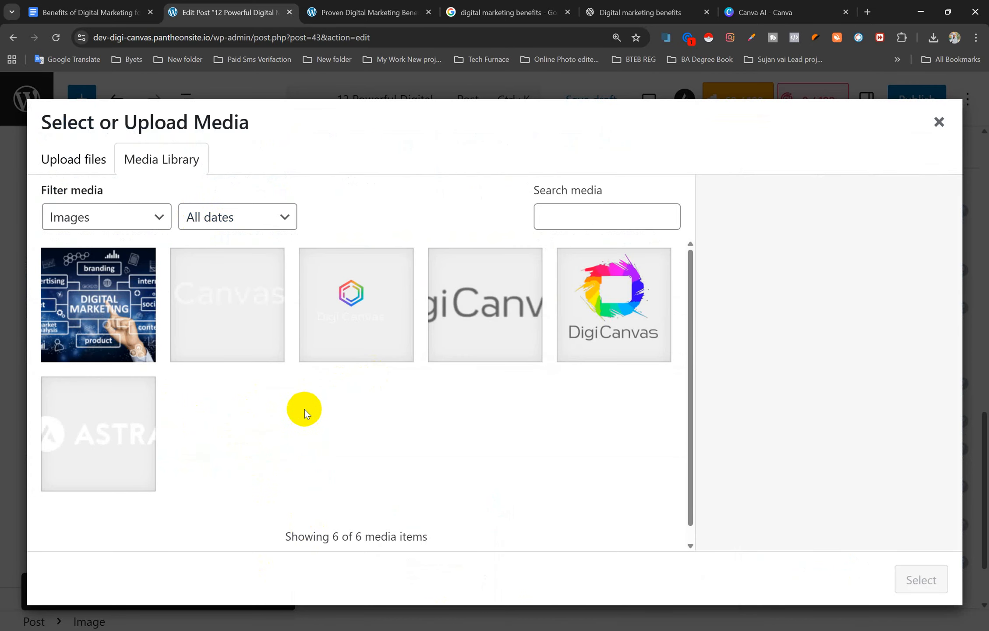
scroll(369, 470, down, 1)
scroll(386, 454, up, 1)
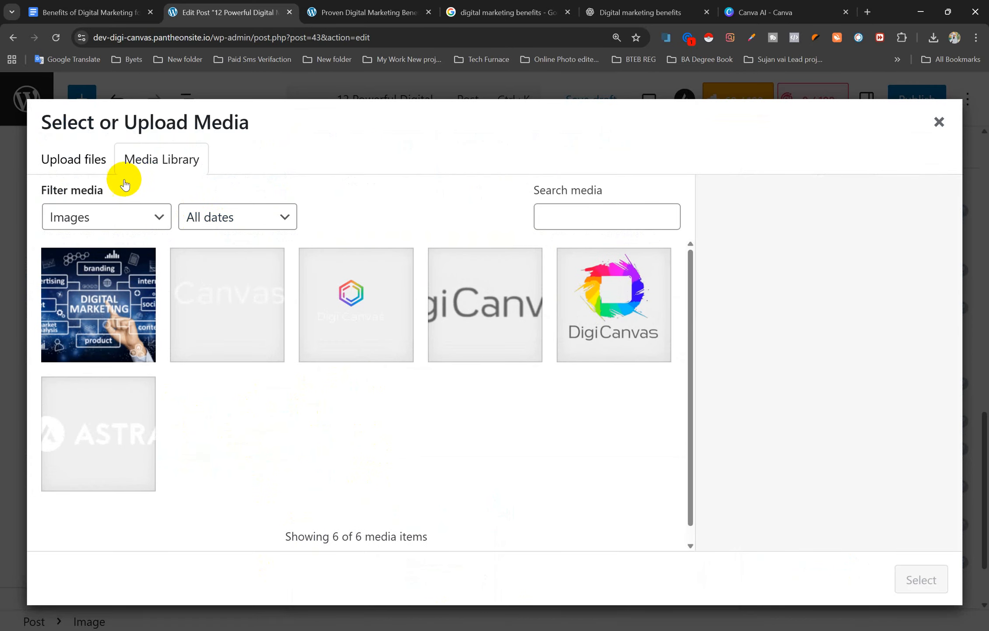
click(80, 161)
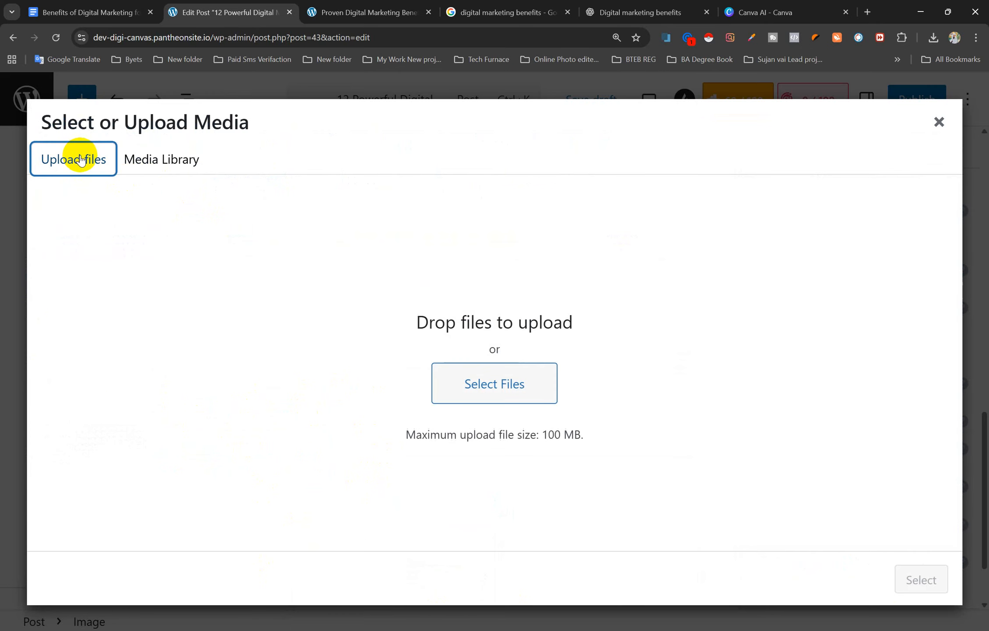
click(484, 383)
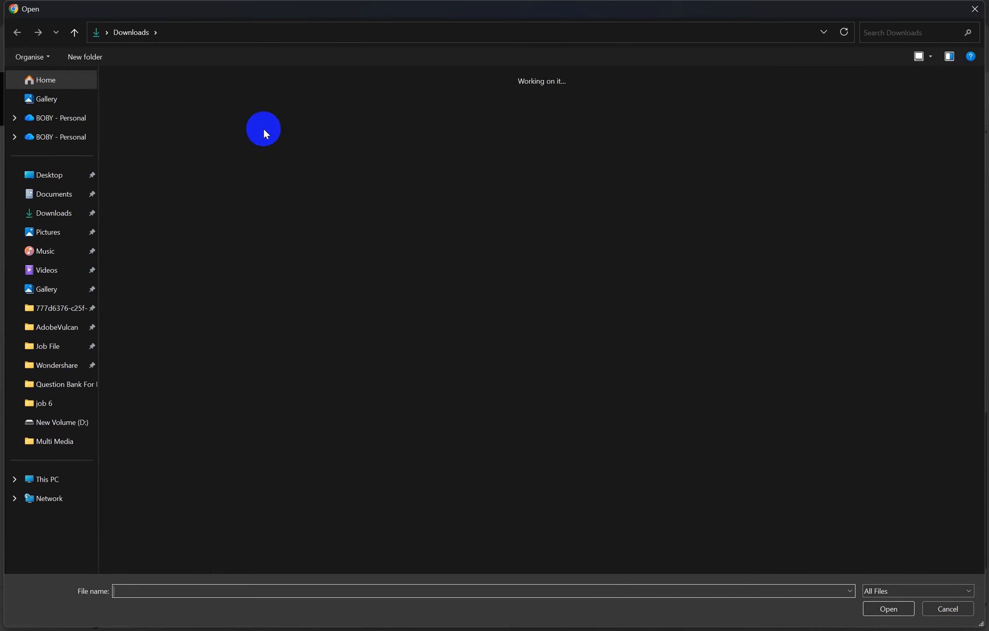
click(273, 168)
ctrl+click(182, 155)
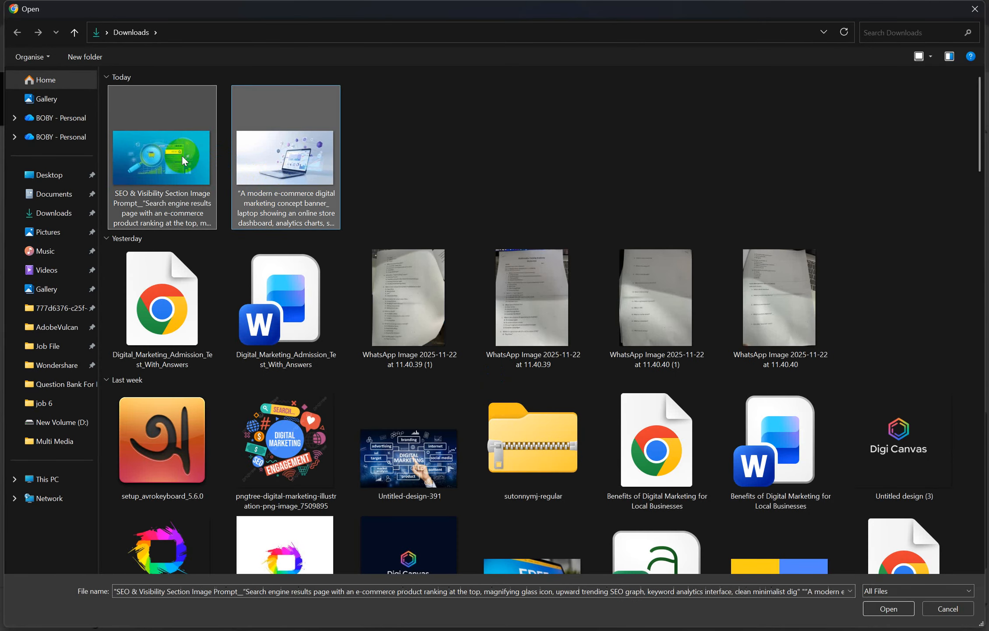
click(886, 608)
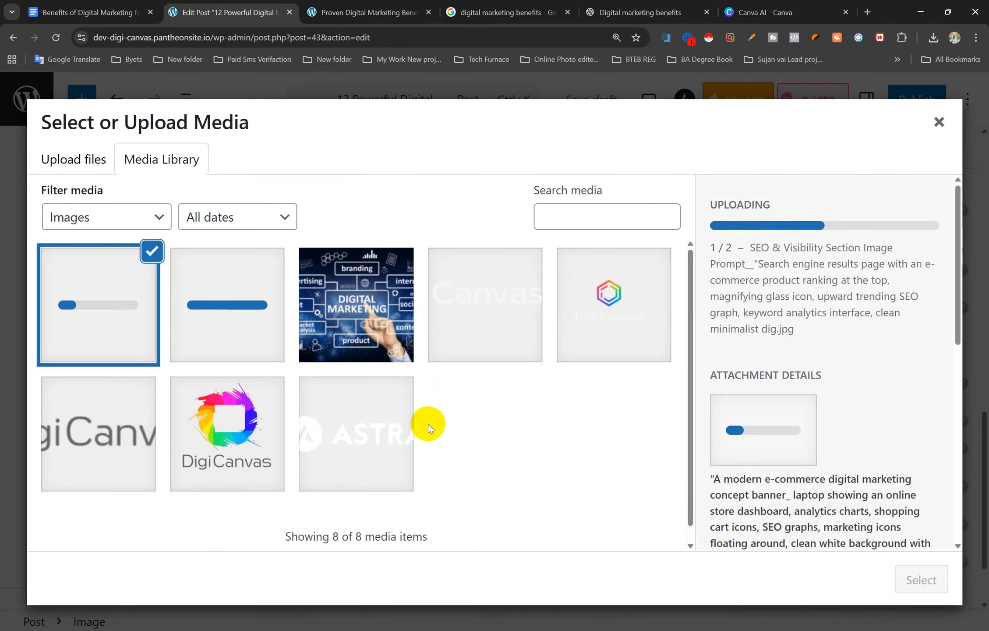
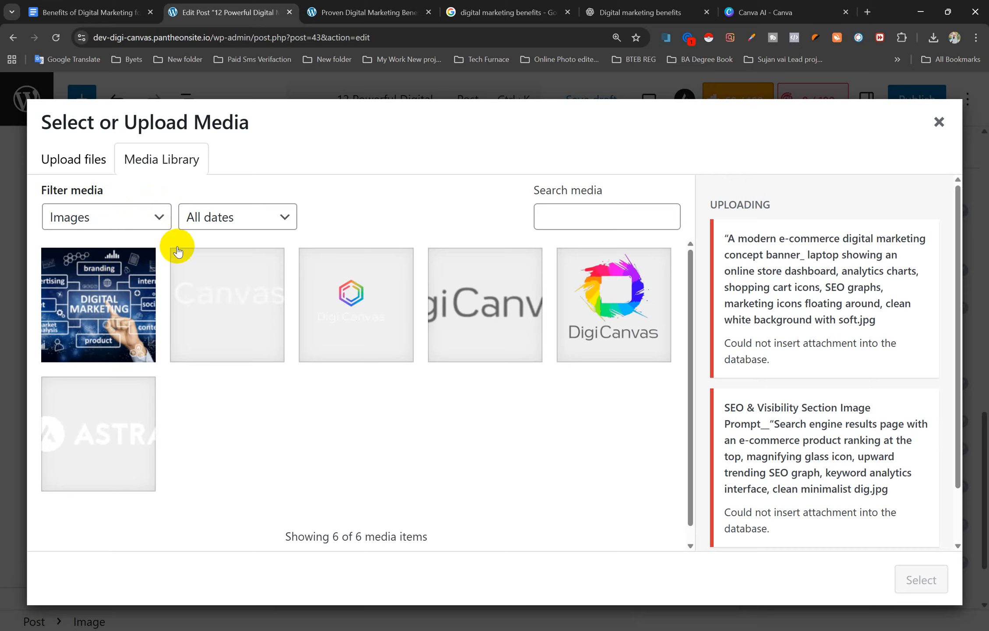
- Fill the Image block with the existing blue "Digital Marketing" diagram picture from the media library
click(104, 301)
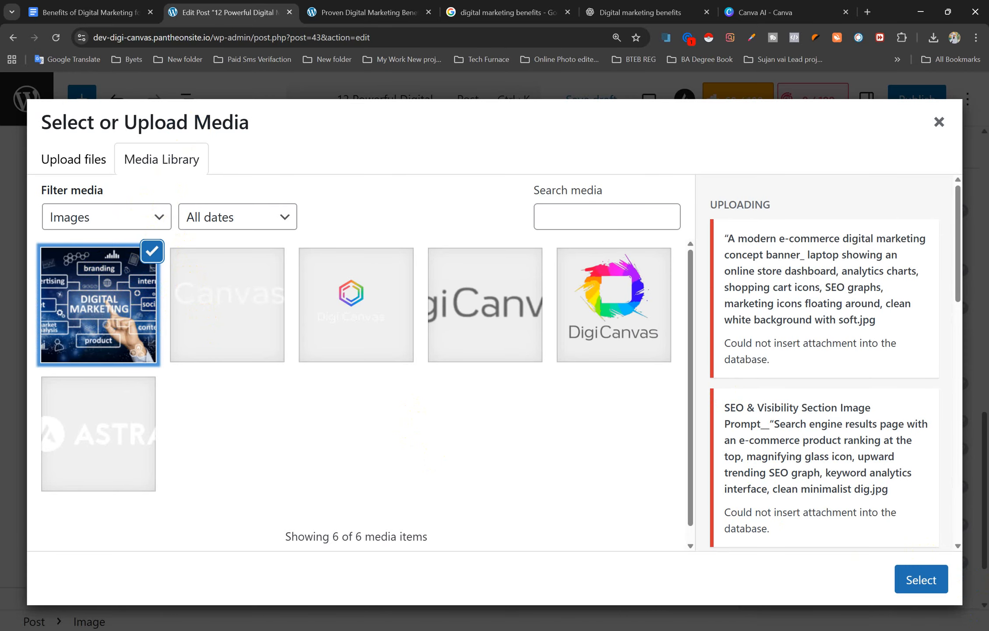
click(920, 580)
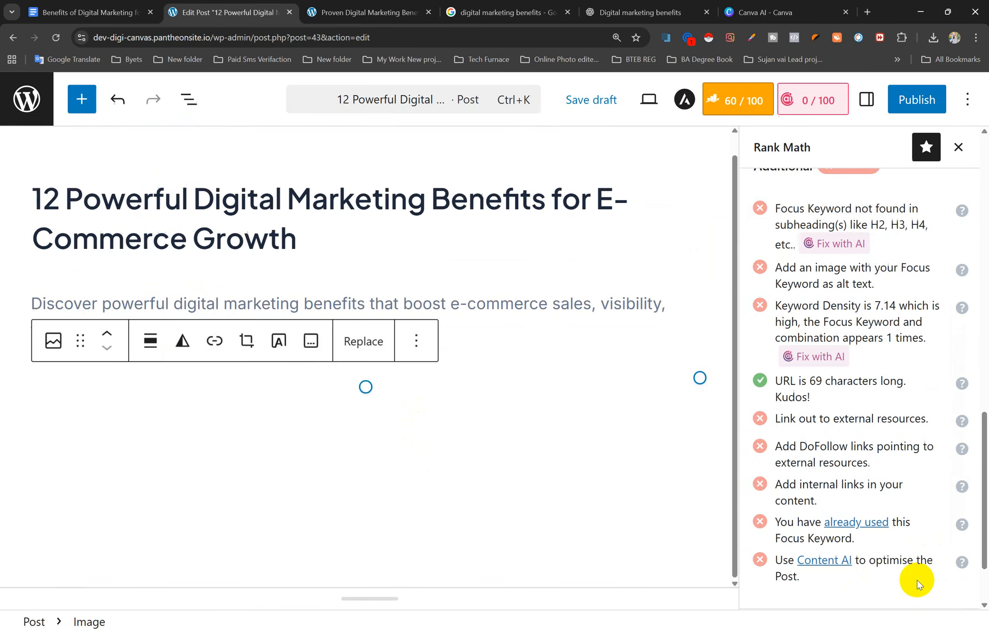
scroll(438, 436, down, 5)
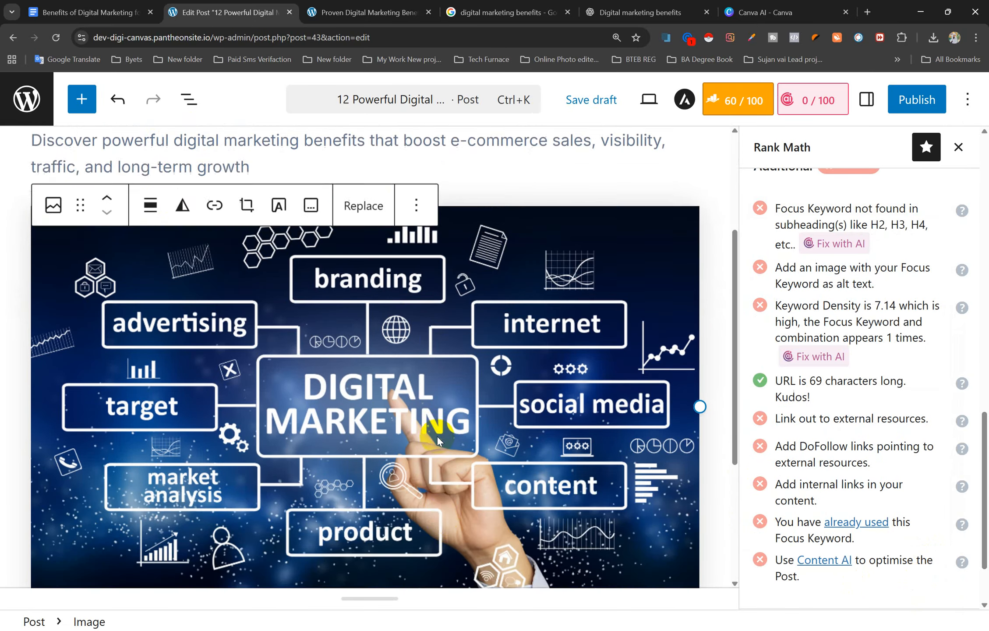
- Review the post's title, introductory paragraph and inserted image in the editor
scroll(449, 432, up, 2)
scroll(351, 390, up, 5)
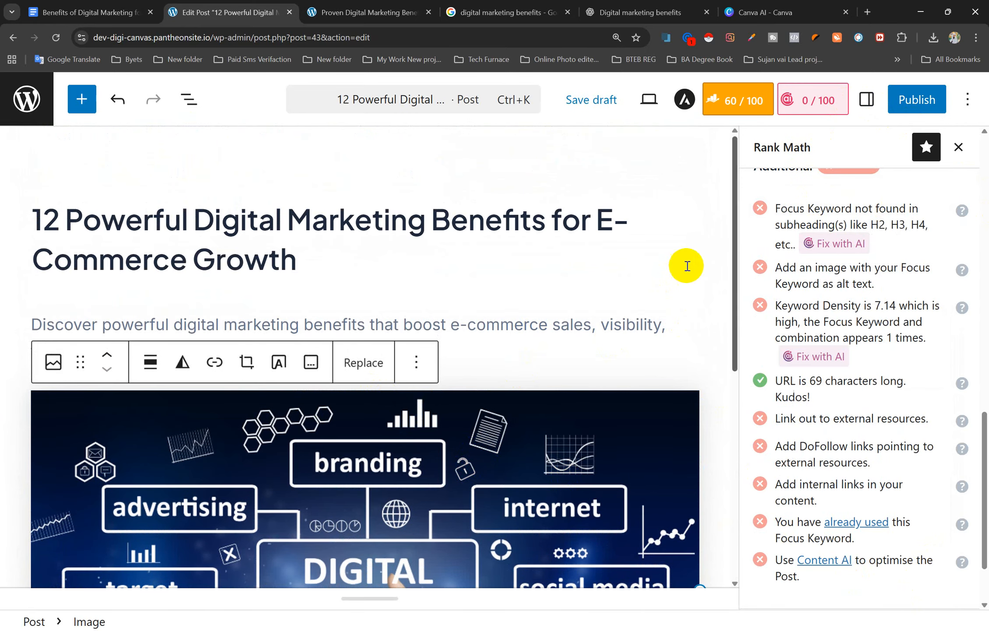
scroll(540, 361, down, 1)
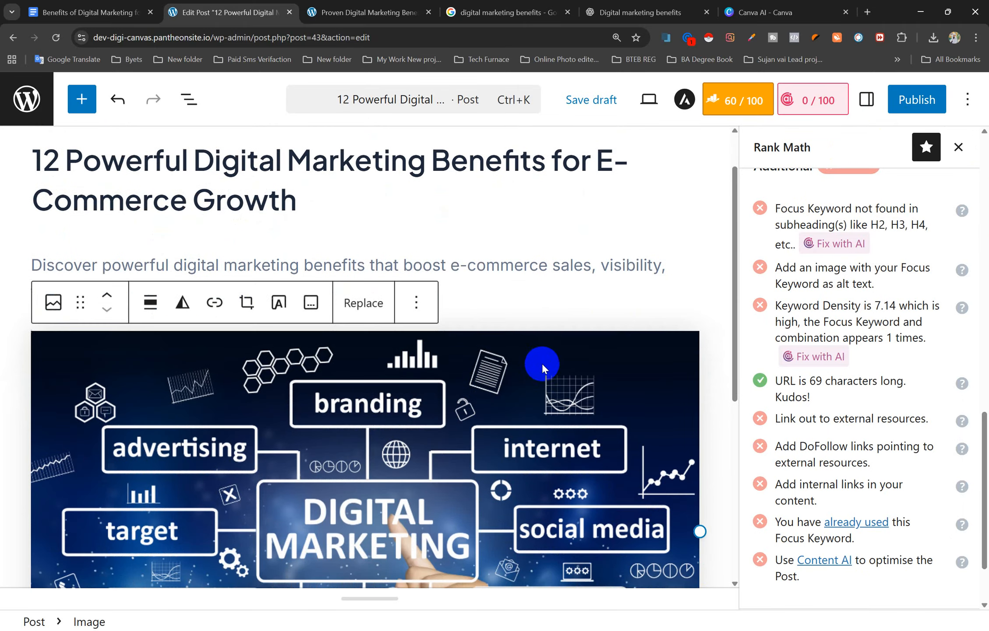
scroll(541, 360, up, 1)
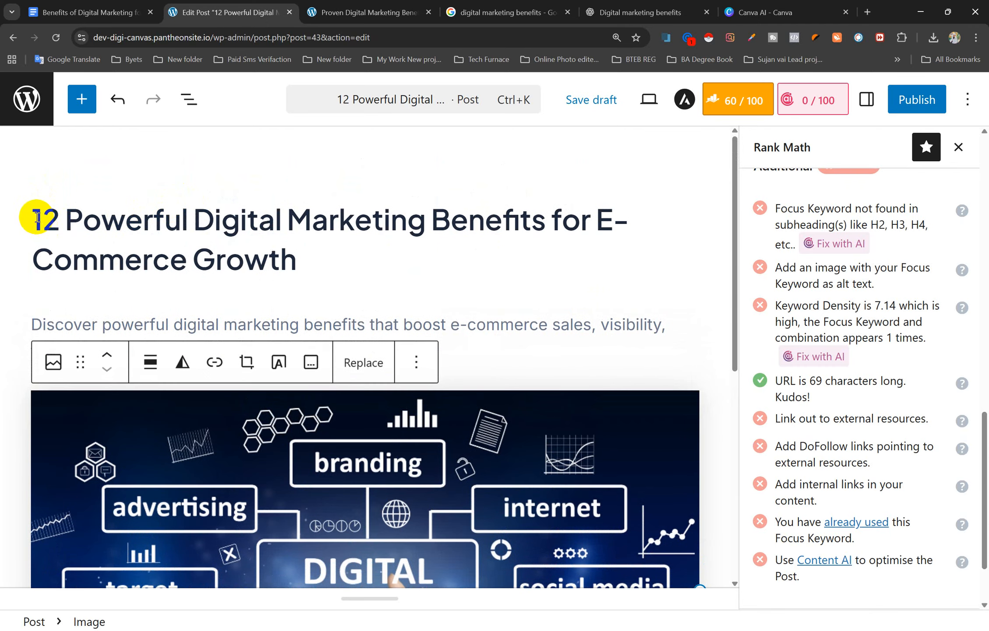
drag(38, 219, 320, 250)
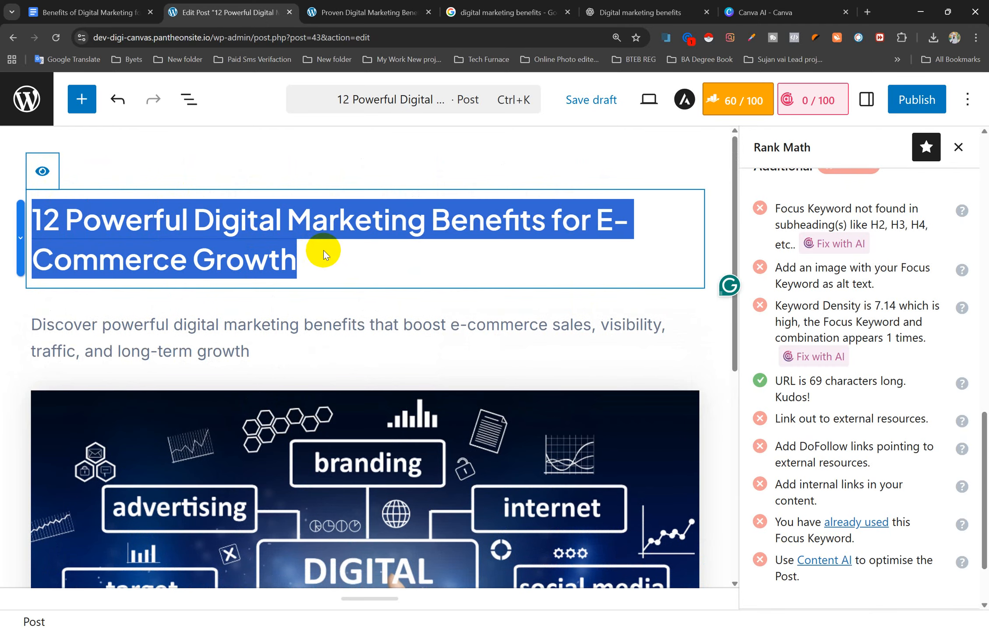
scroll(530, 480, down, 3)
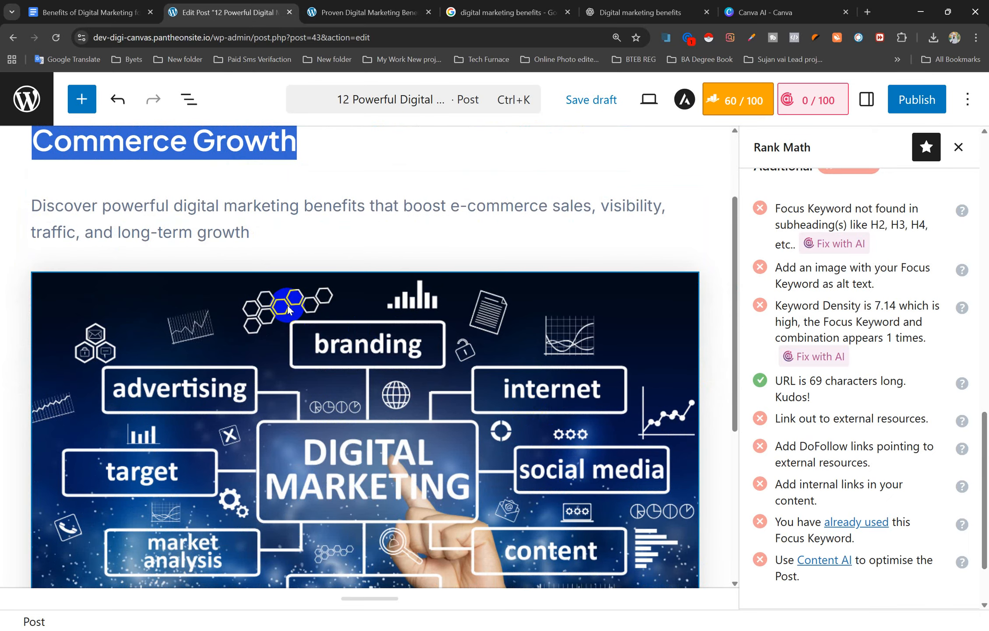
scroll(522, 407, down, 4)
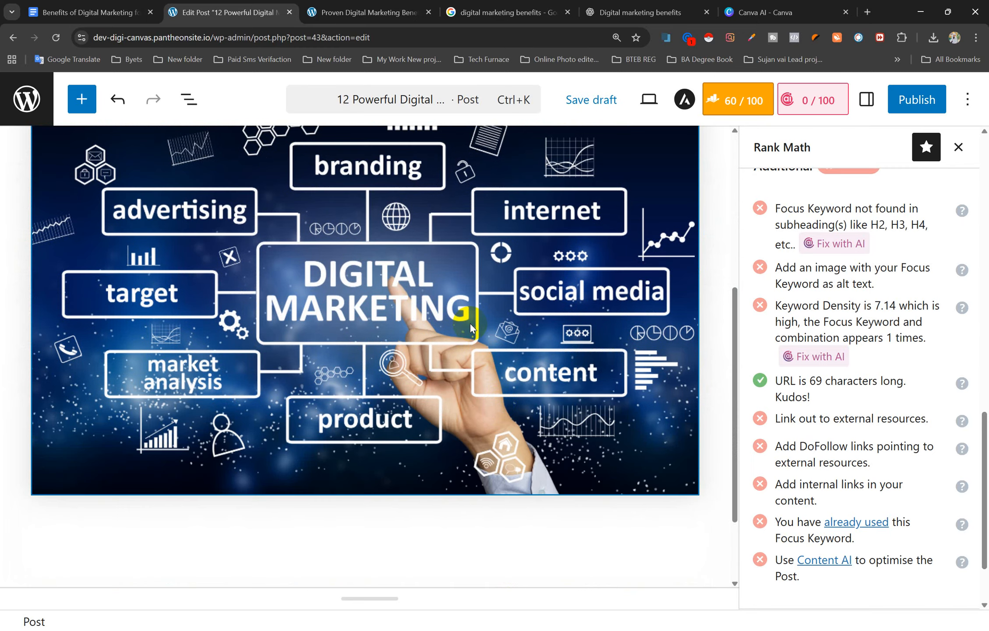
scroll(526, 288, up, 3)
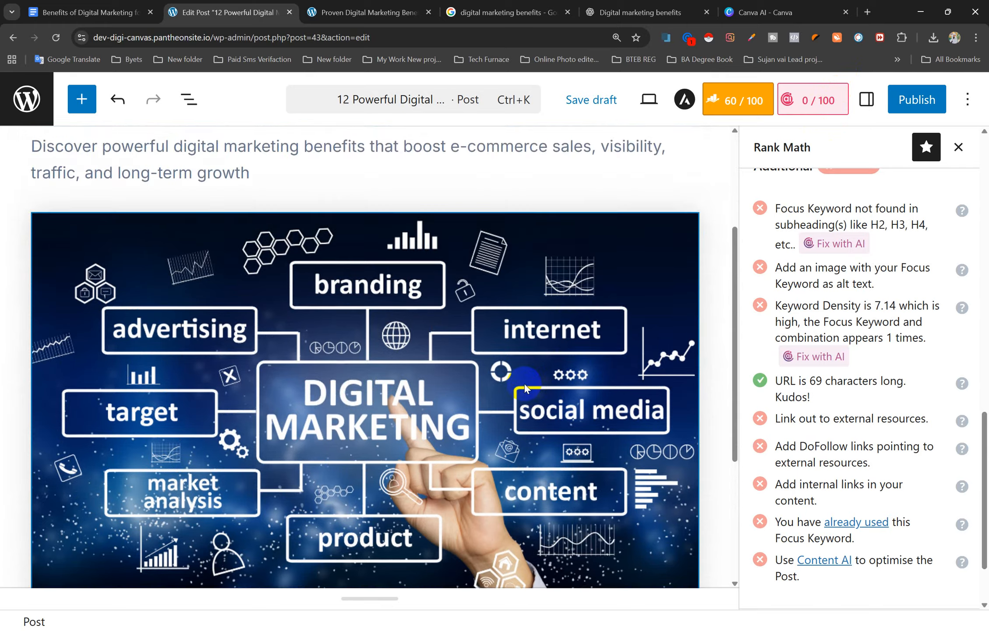
- Examine the post's settings down to the categories, tags and link suggestions, and close them
click(868, 102)
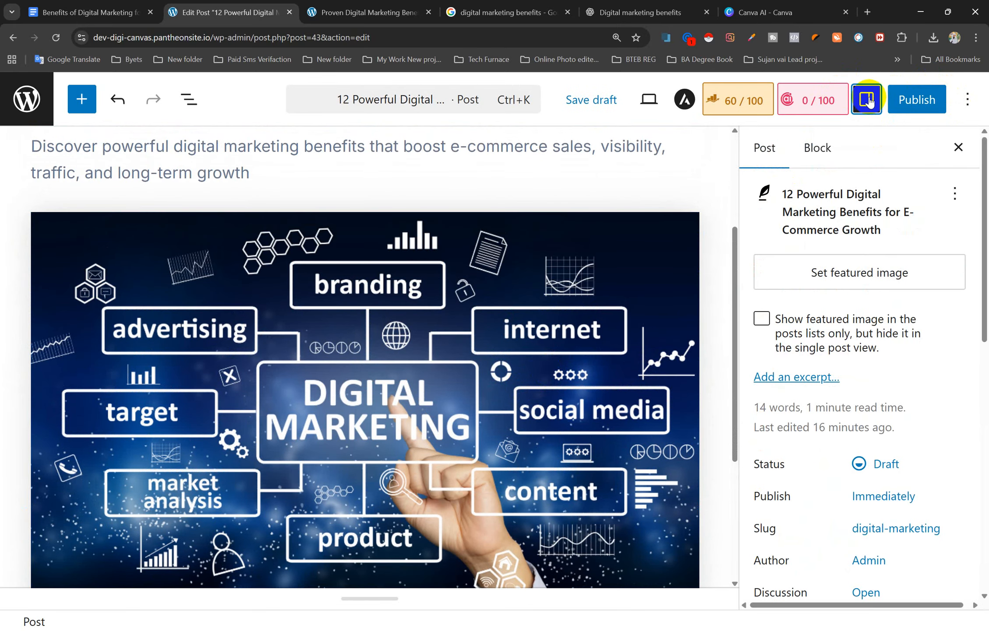
click(871, 109)
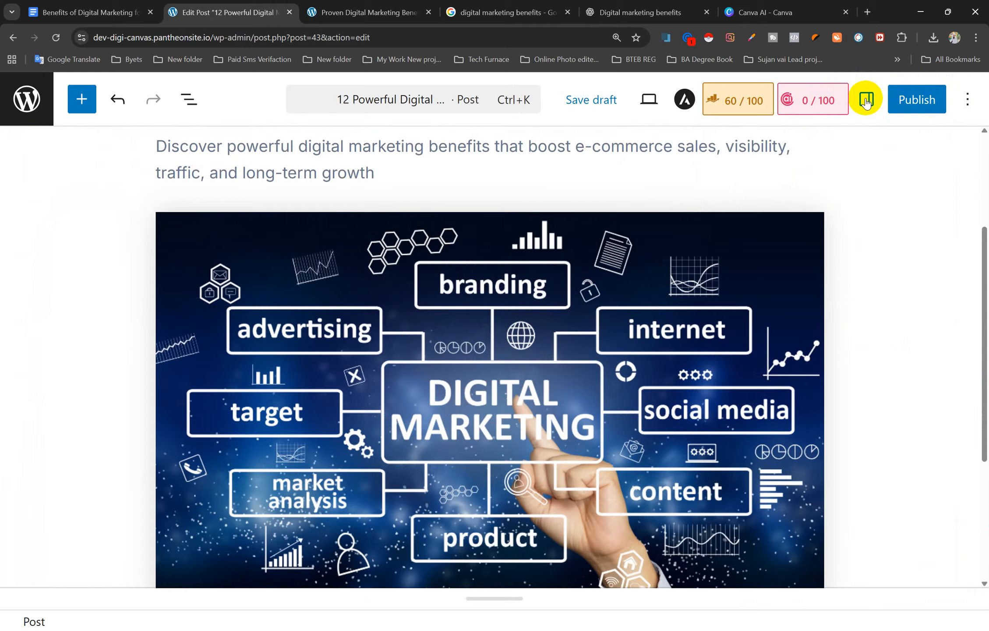
click(871, 108)
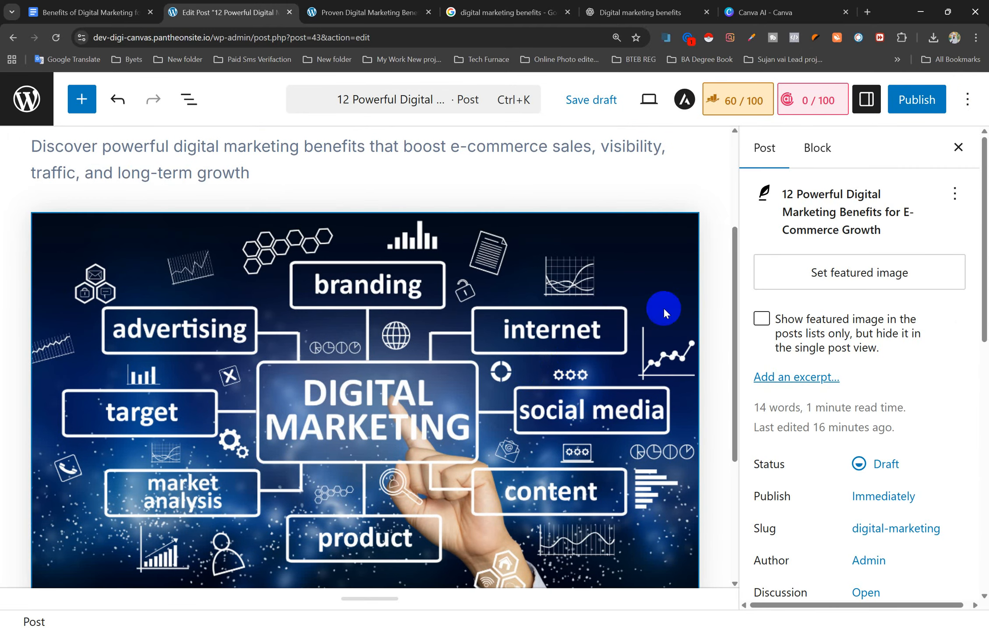
scroll(849, 415, down, 5)
scroll(849, 415, down, 7)
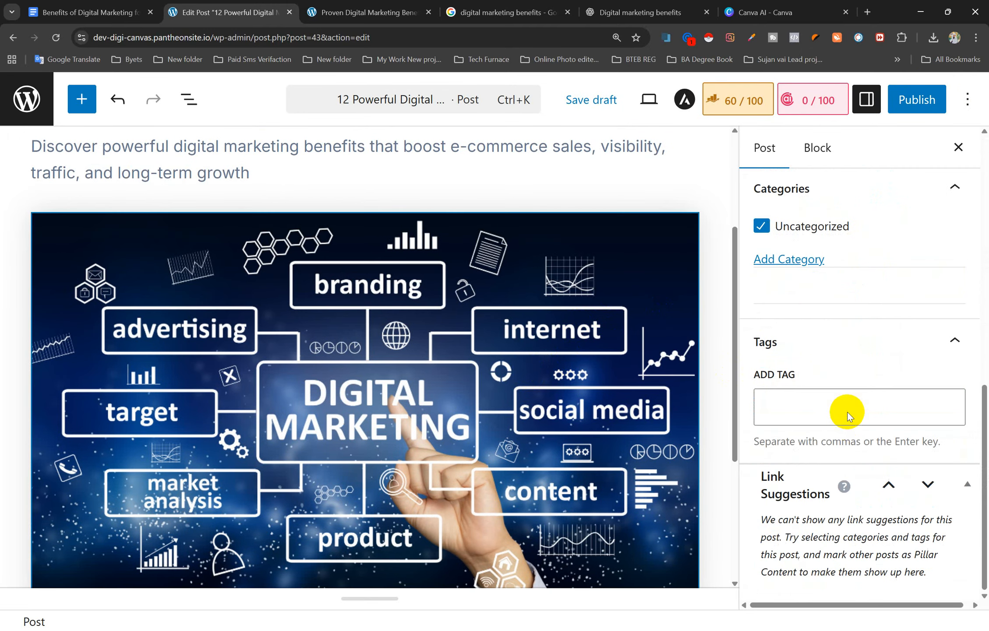
scroll(852, 413, up, 3)
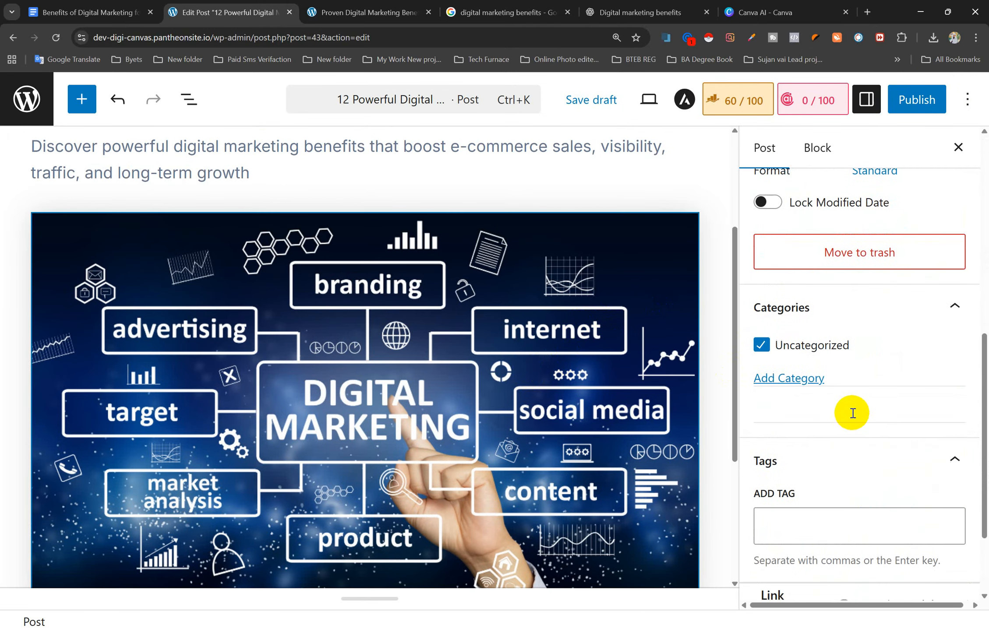
scroll(852, 412, down, 3)
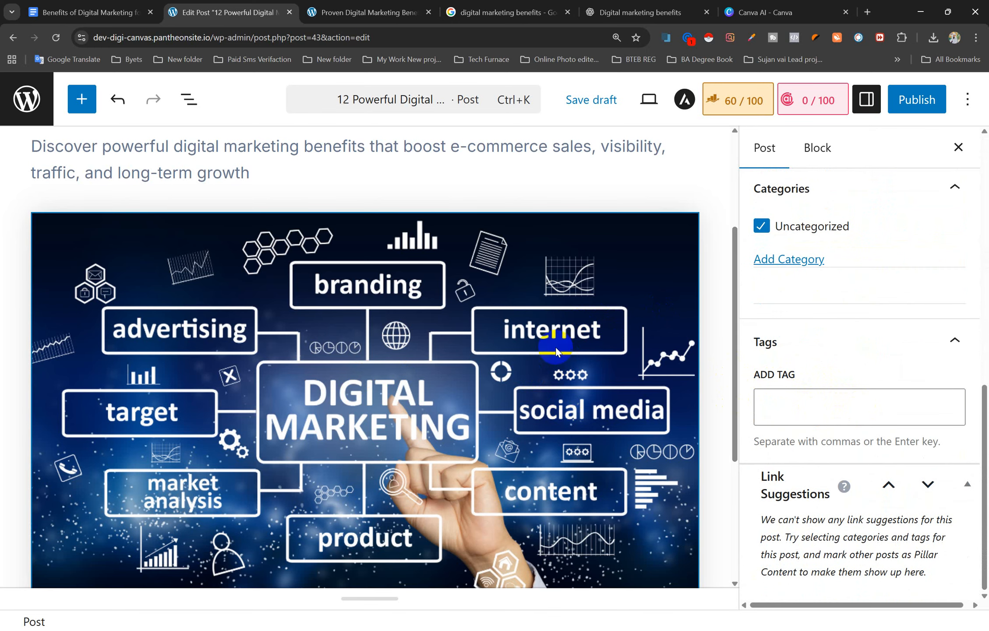
click(961, 149)
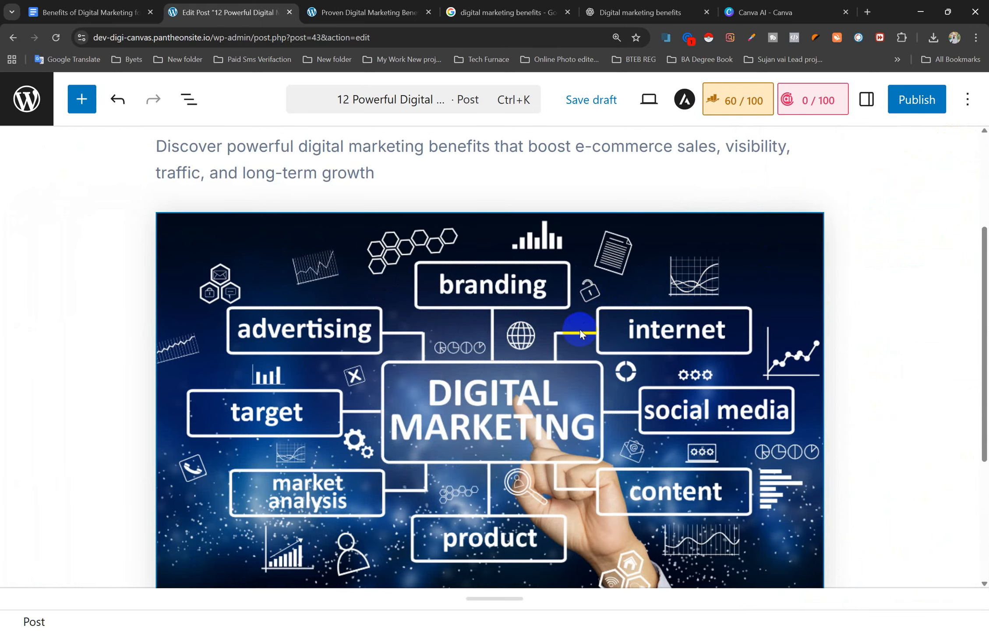
- Reopen the post's settings and view the media library choices for the featured image without choosing one
click(868, 100)
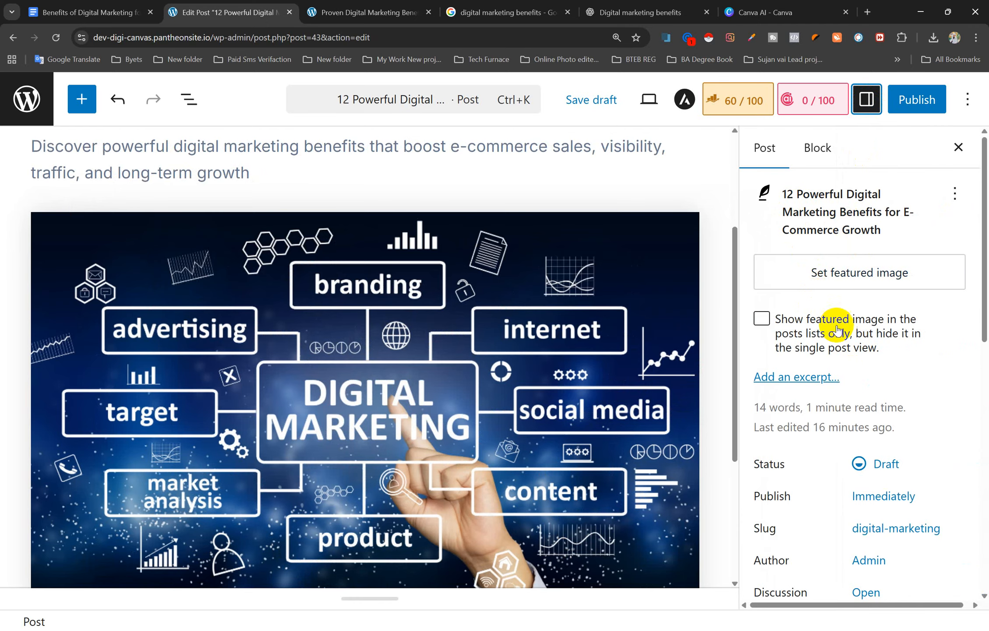
click(823, 281)
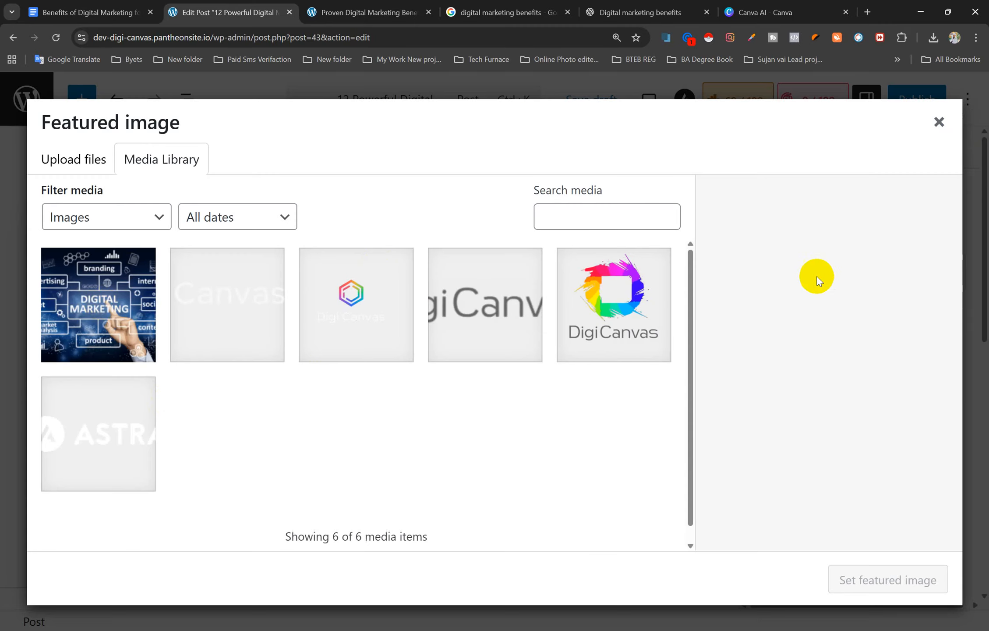
click(939, 122)
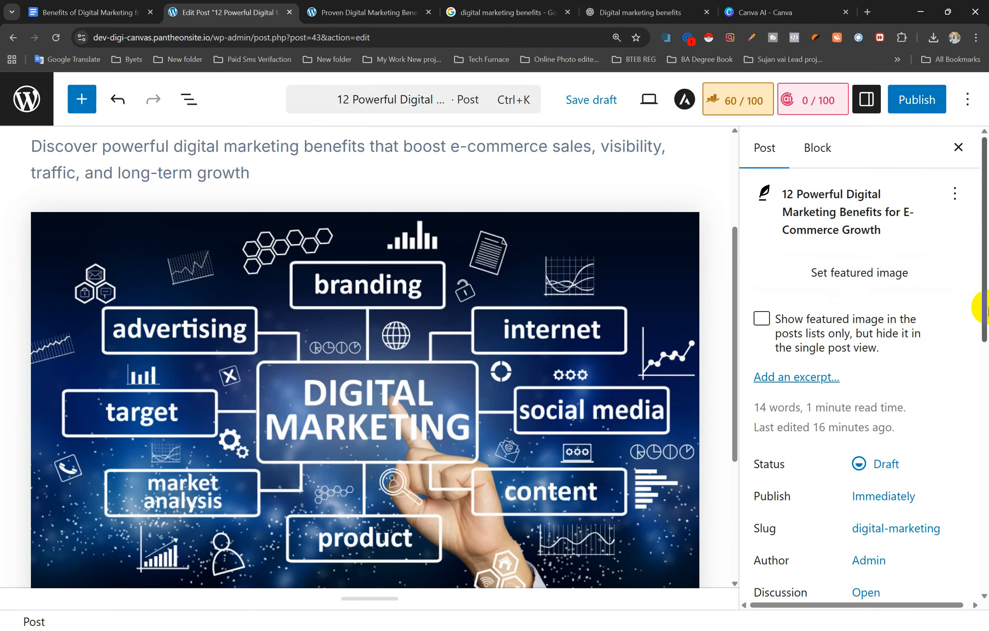
- Add the tag "digital marketing" to the post
scroll(838, 386, down, 10)
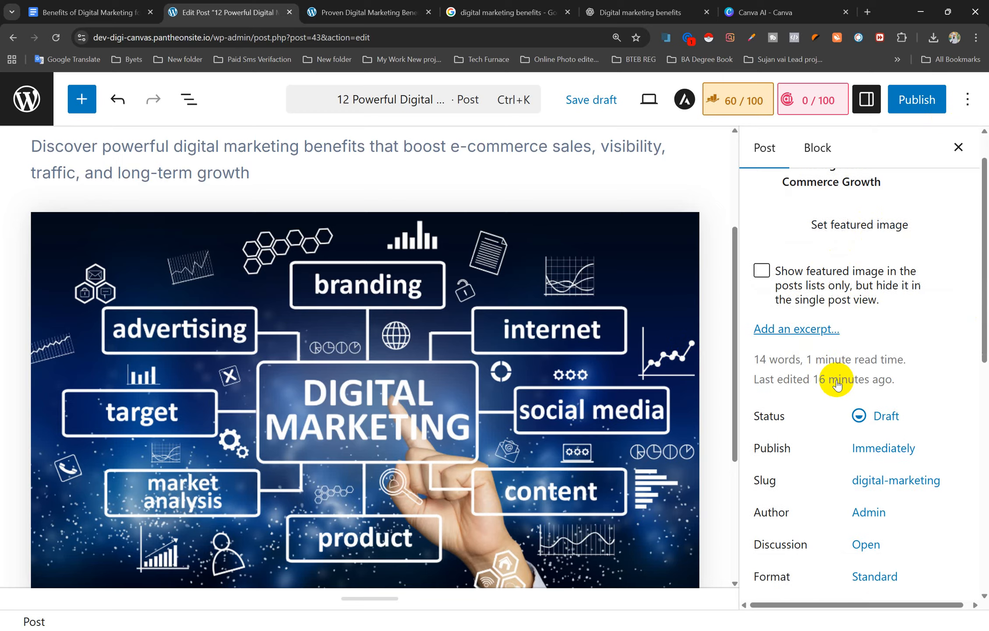
scroll(835, 404, down, 1)
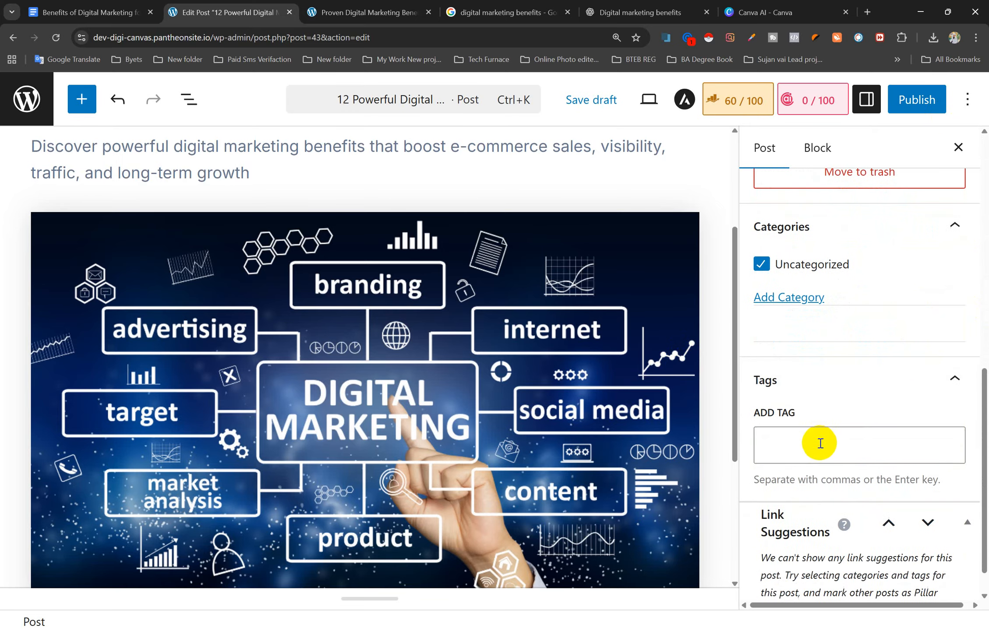
click(814, 445)
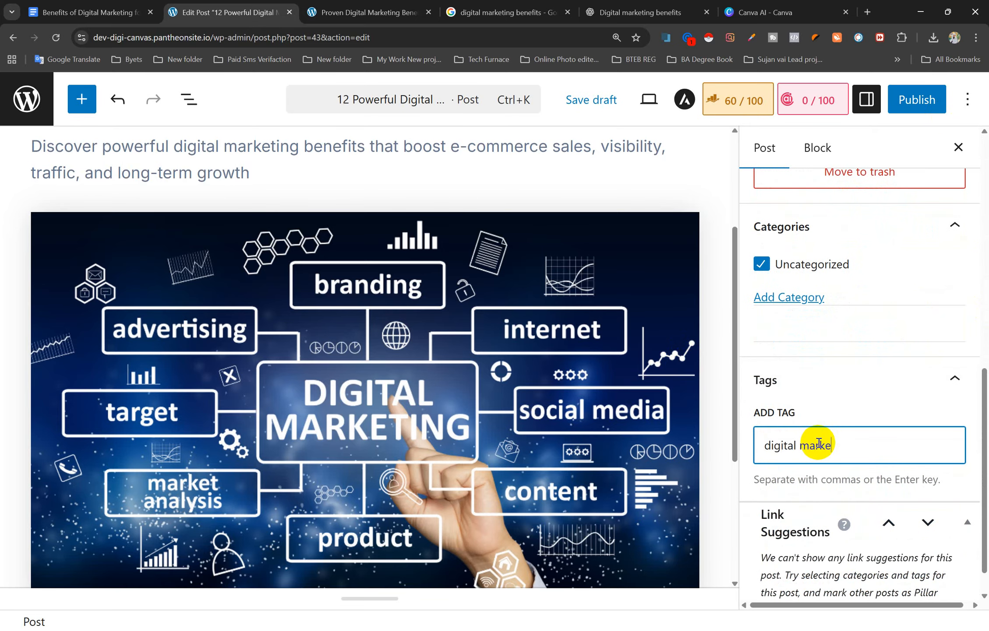
key(Return)
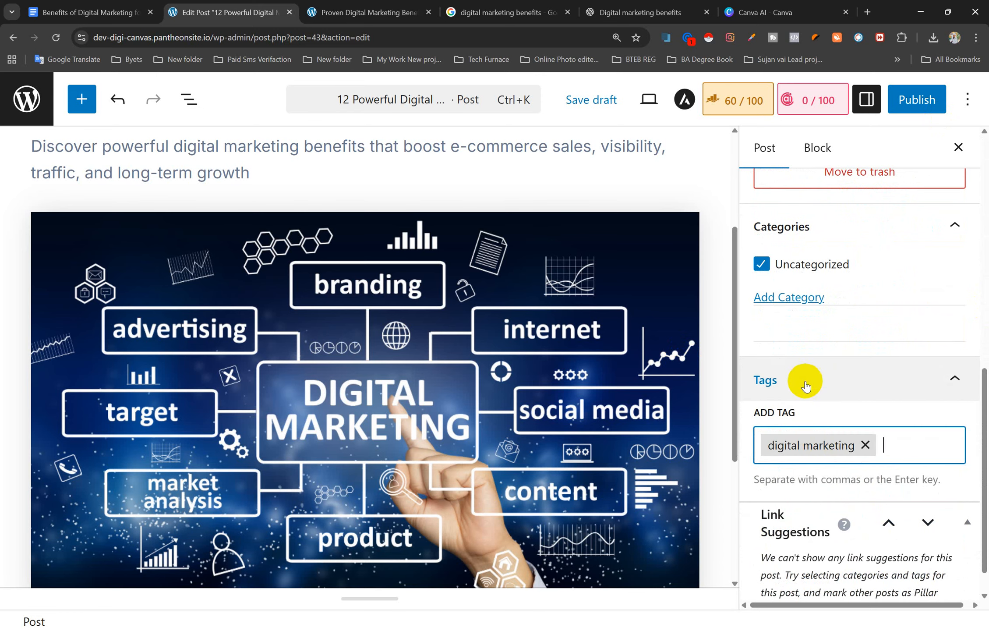
scroll(809, 380, down, 1)
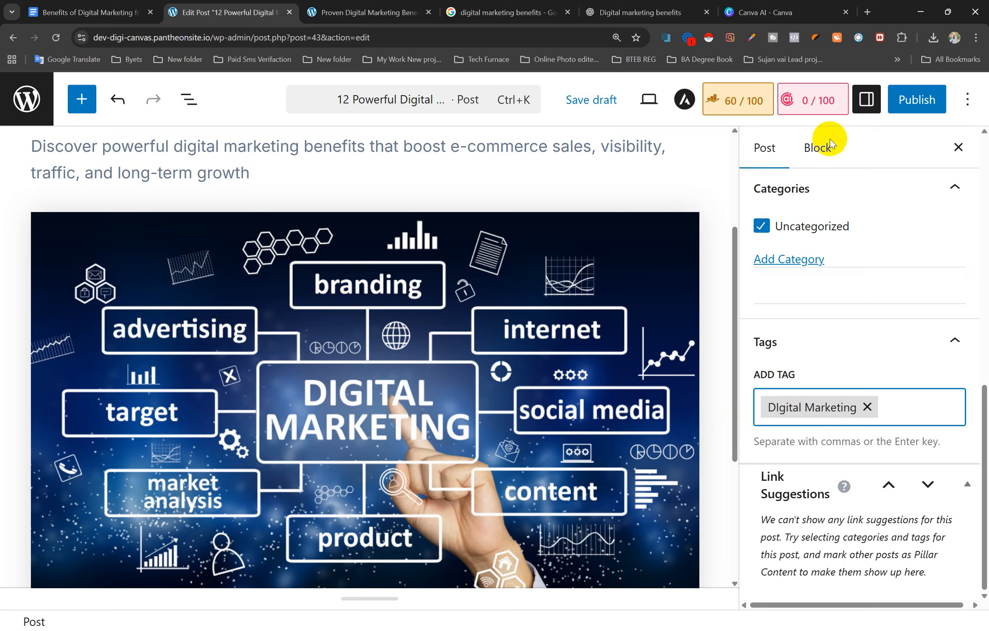
- Minimise the browser, dismiss the Turbo VPN window and open the Downloads folder in File Explorer
click(921, 12)
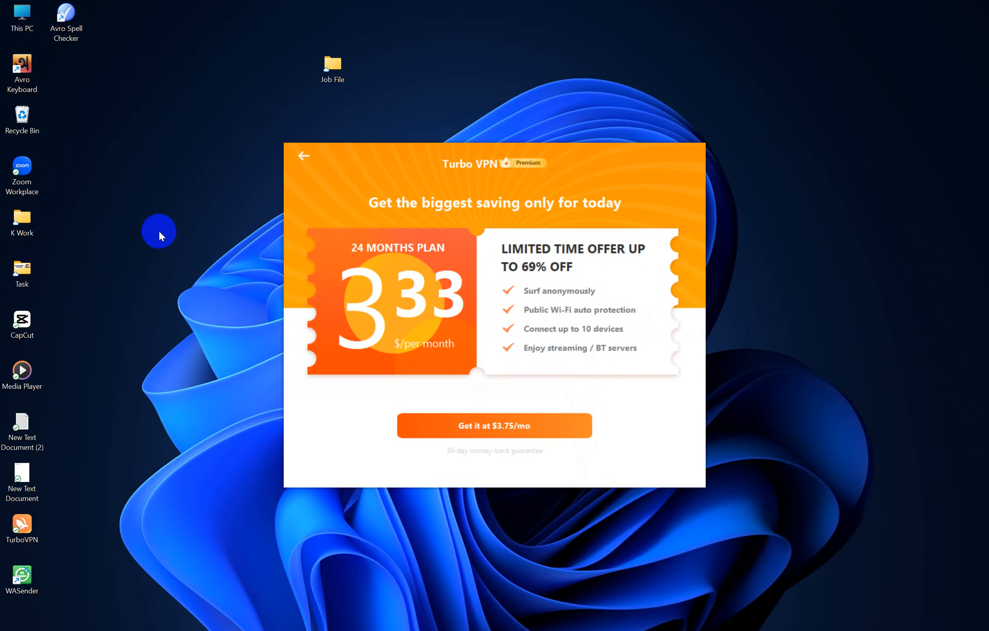
click(304, 157)
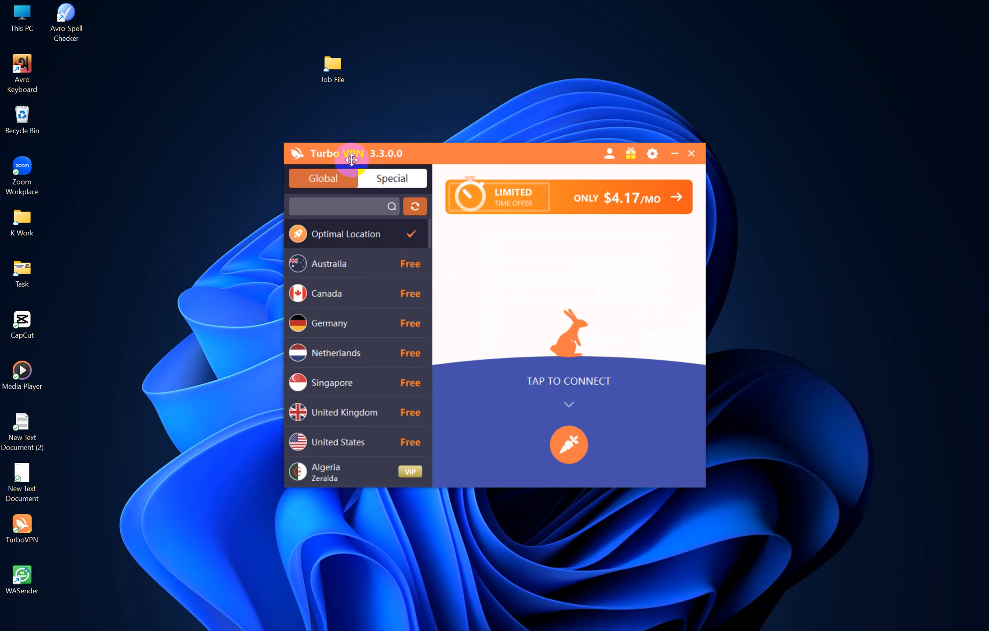
click(692, 154)
double_click(22, 14)
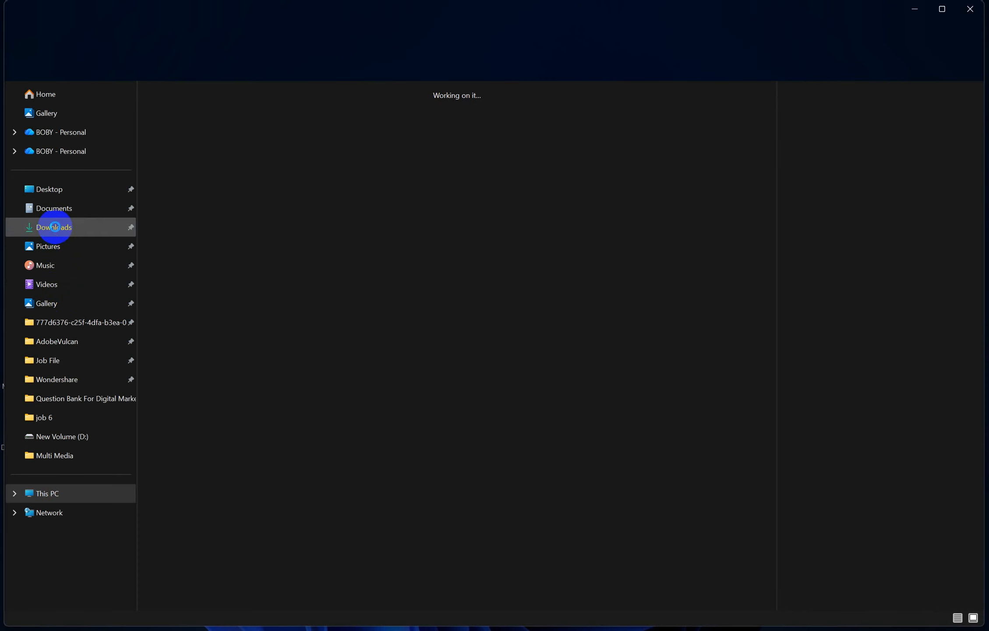
click(55, 227)
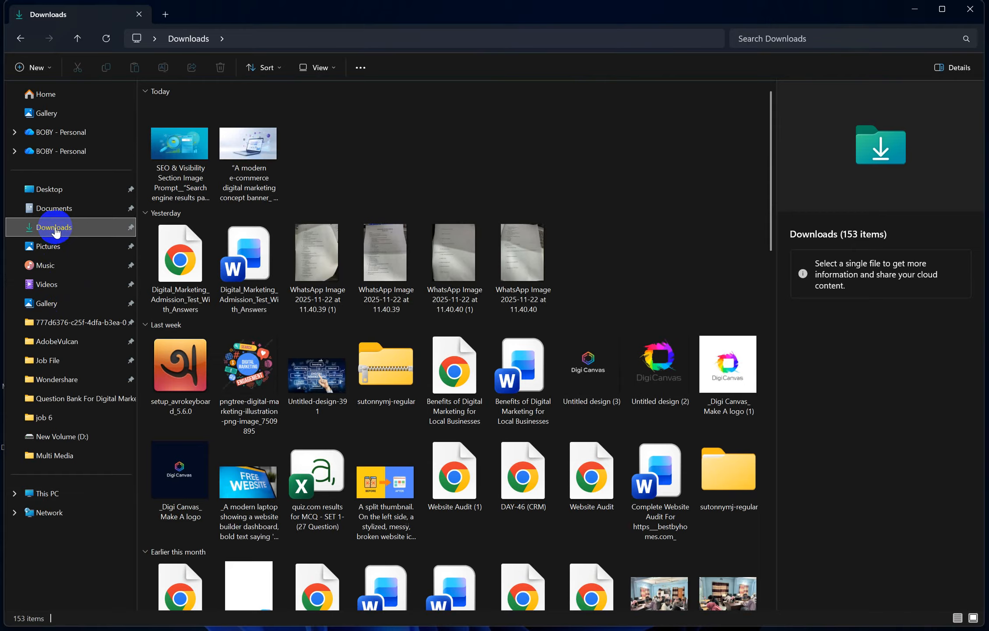
- Rename the SEO & Visibility Section image file as "12 Powerful Digital Marketing Benefits for E-Commerce Growth" in its properties
click(177, 131)
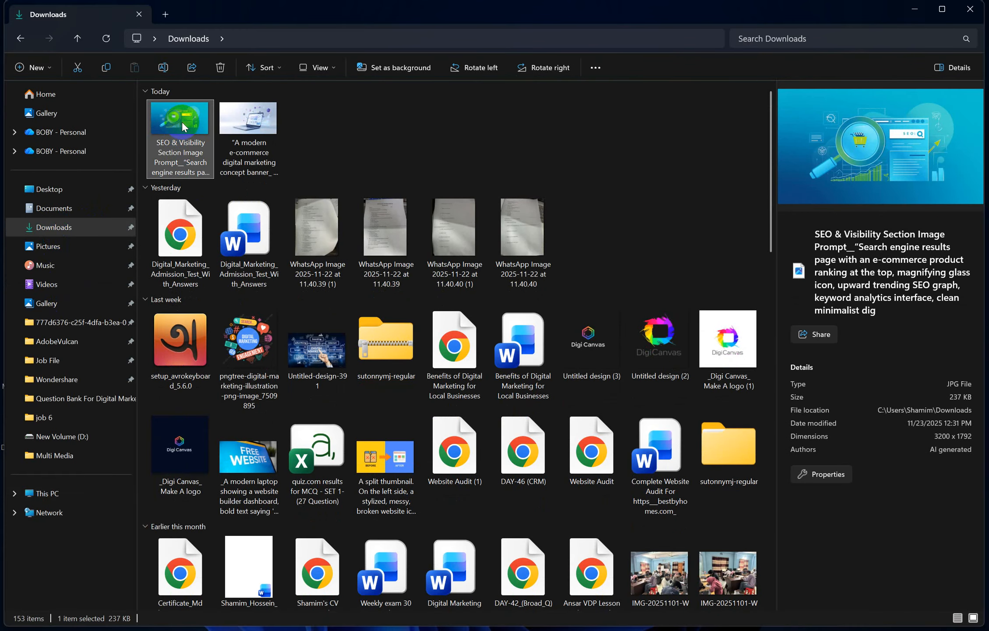
right_click(182, 124)
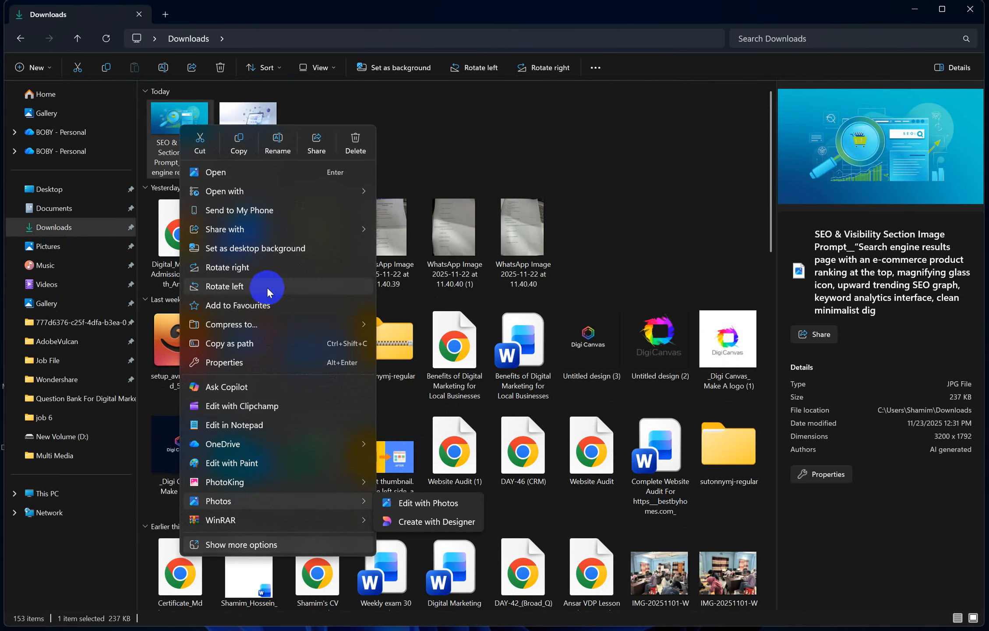
click(217, 546)
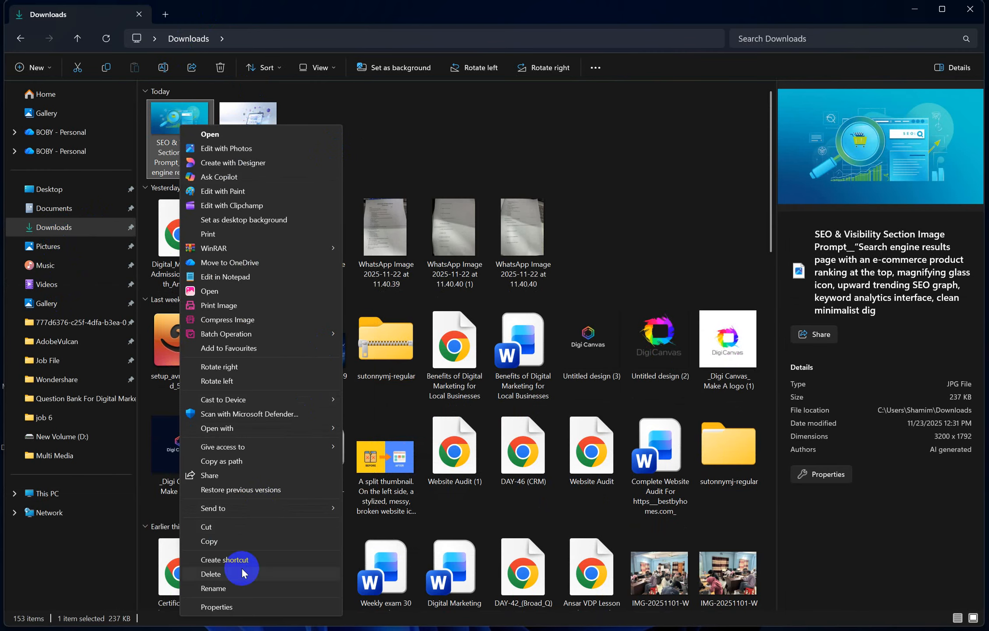
click(217, 607)
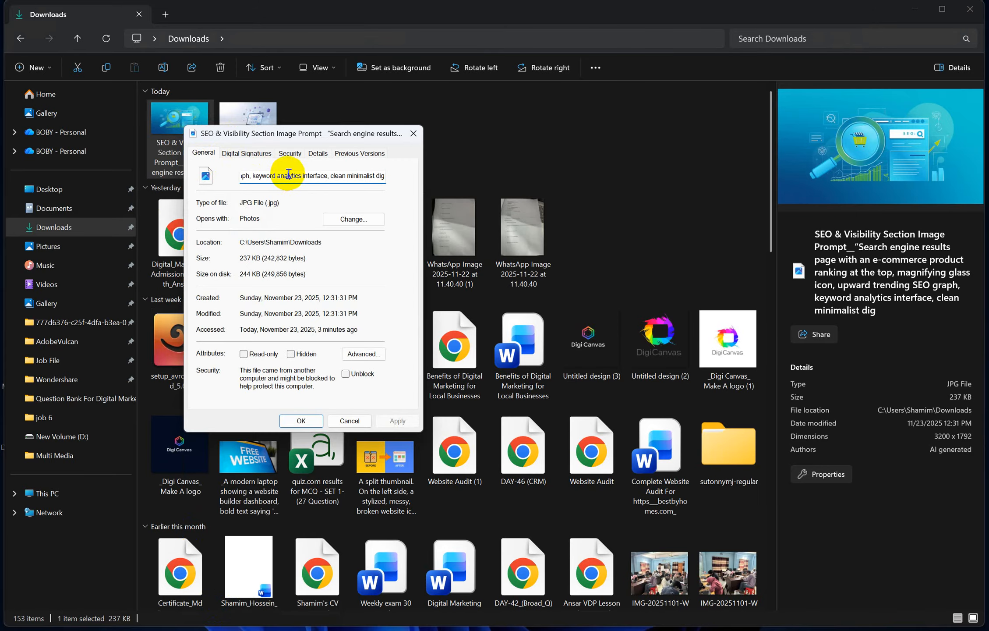
key(ctrl+a)
text(Digital Marketing Benefits for E-Commerce Growth)
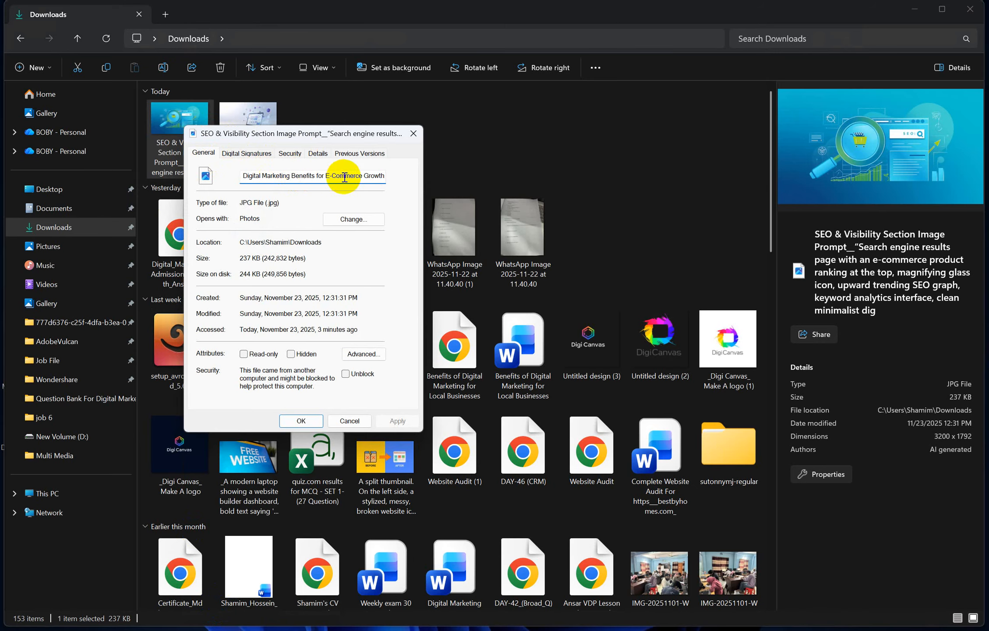
- Set the image's title and subject to "12 Powerful Digital Marketing Benefits for E-Commerce Growth" and give it a five-star rating
click(318, 154)
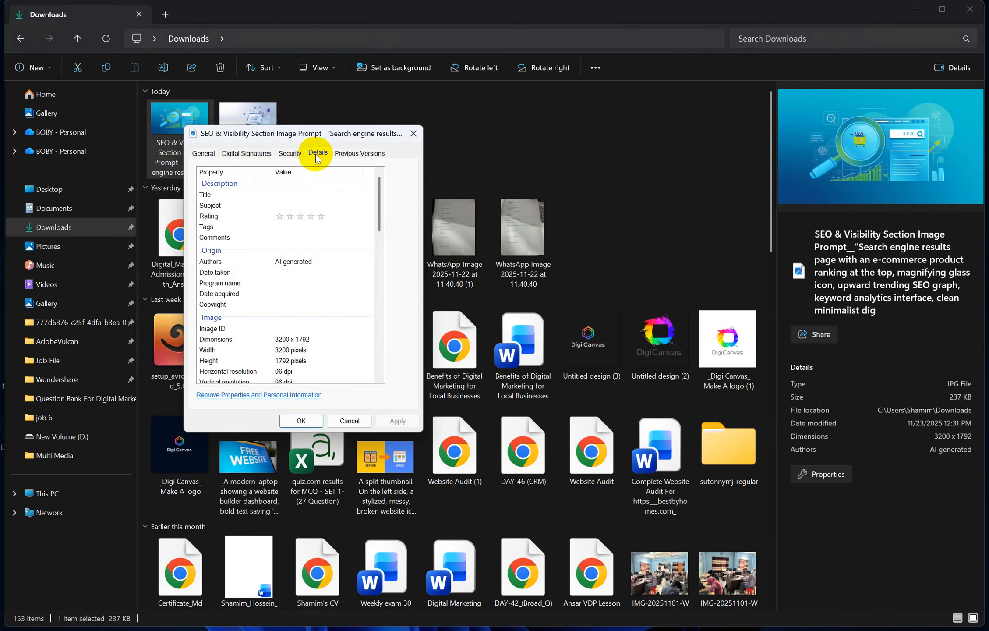
click(297, 194)
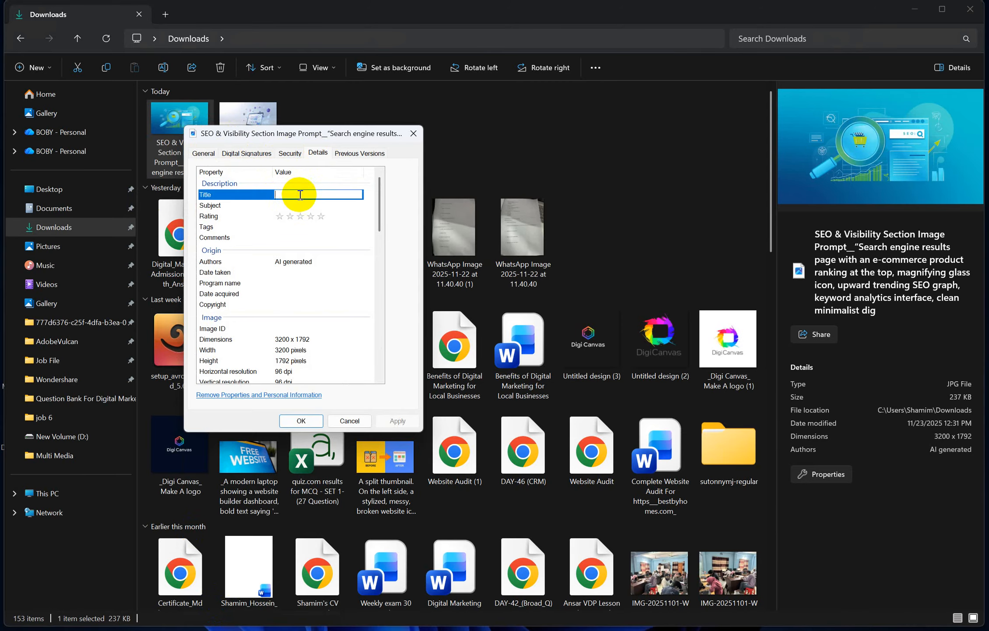
click(301, 205)
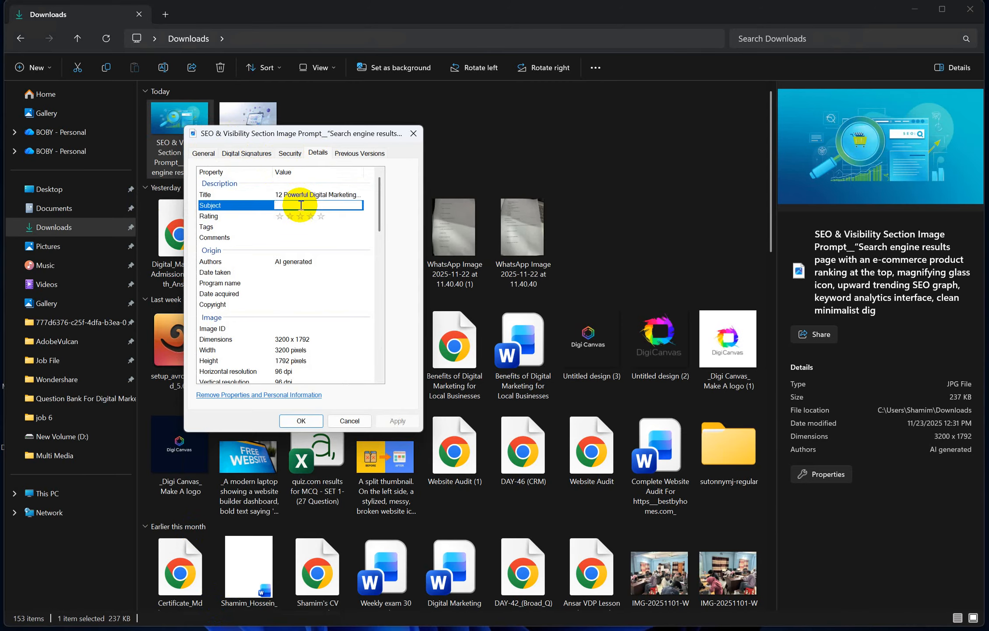
click(320, 216)
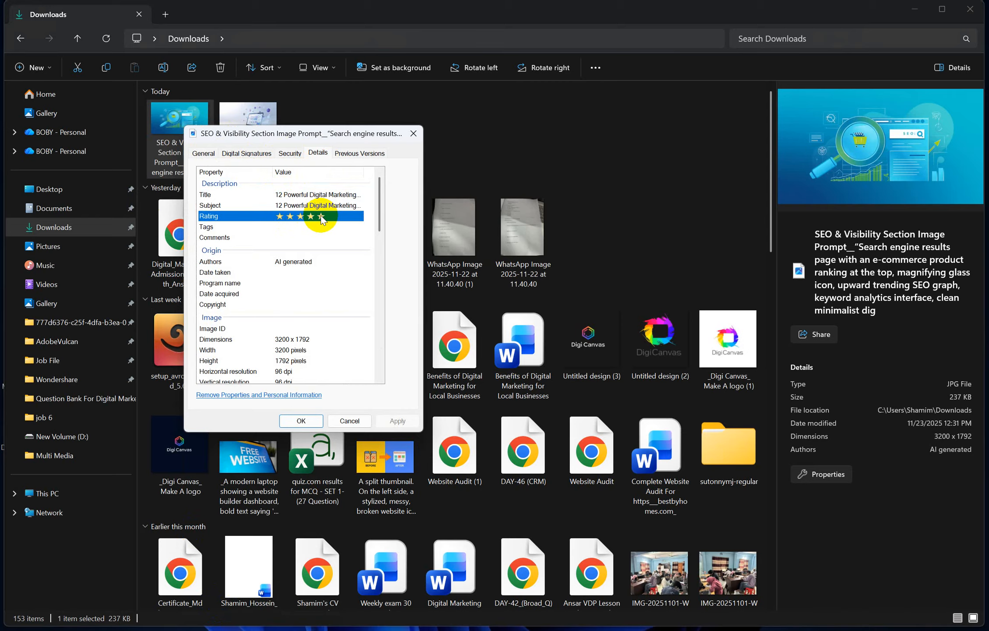
- Set the image's tags to "12 Powerful Digital Marketing Benefits for E-Commerce Growth", enter that phrase twice as comments, and save the properties
click(303, 226)
key(ctrl+v)
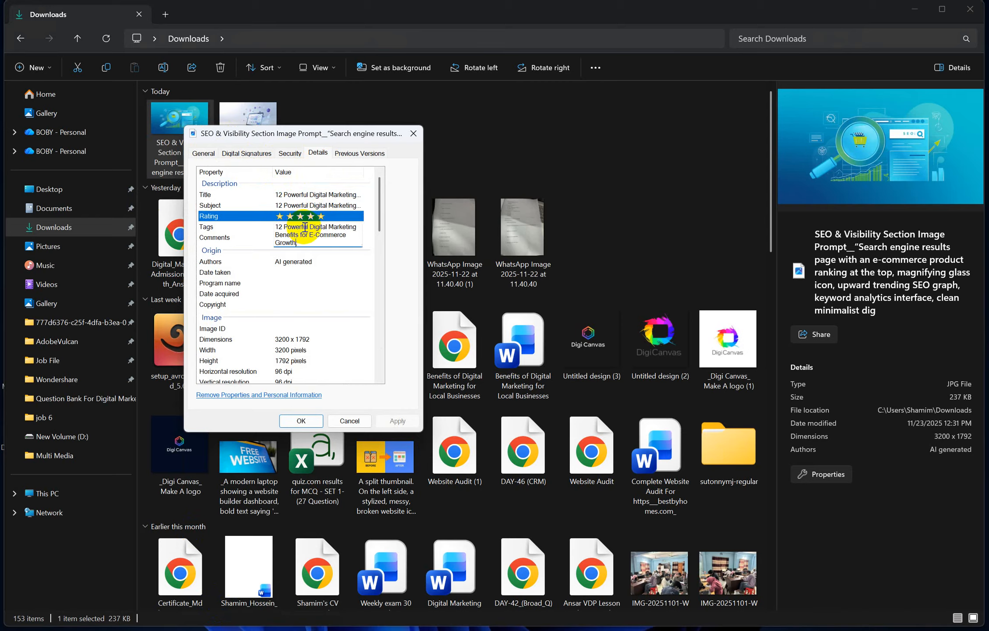
click(301, 238)
text(12 Powerful Digital Marketing Benefits for E-Commerce Growth)
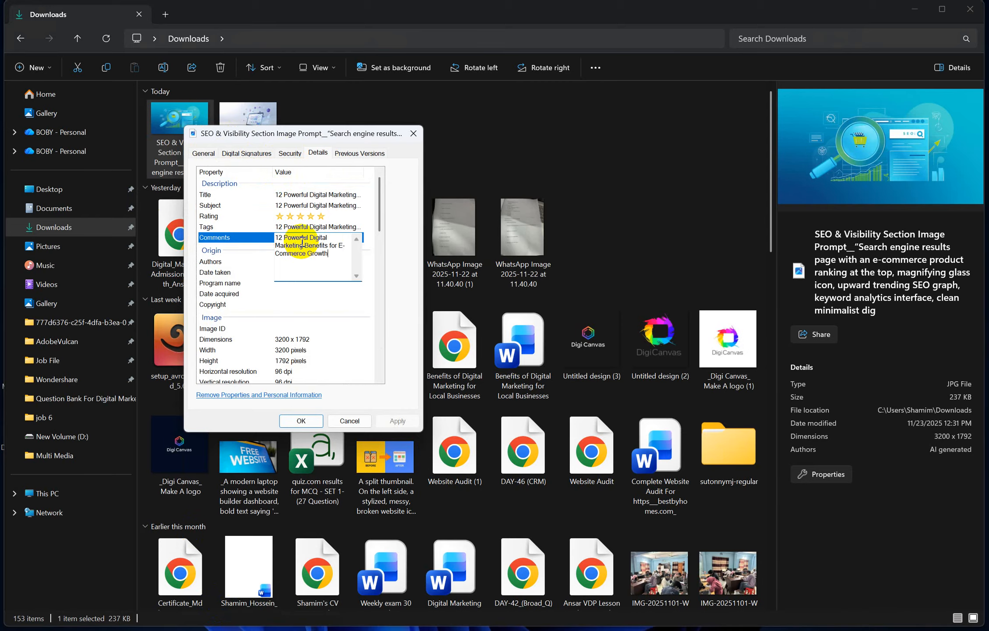
text(12 Powerful Digital Marketing Benefits for E-Commerce Growth)
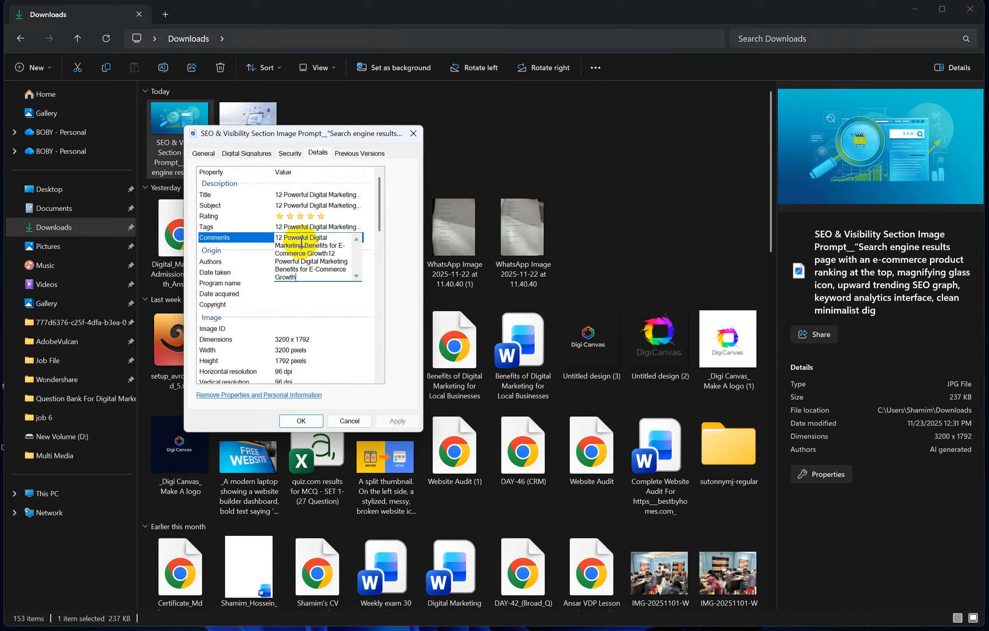
click(314, 421)
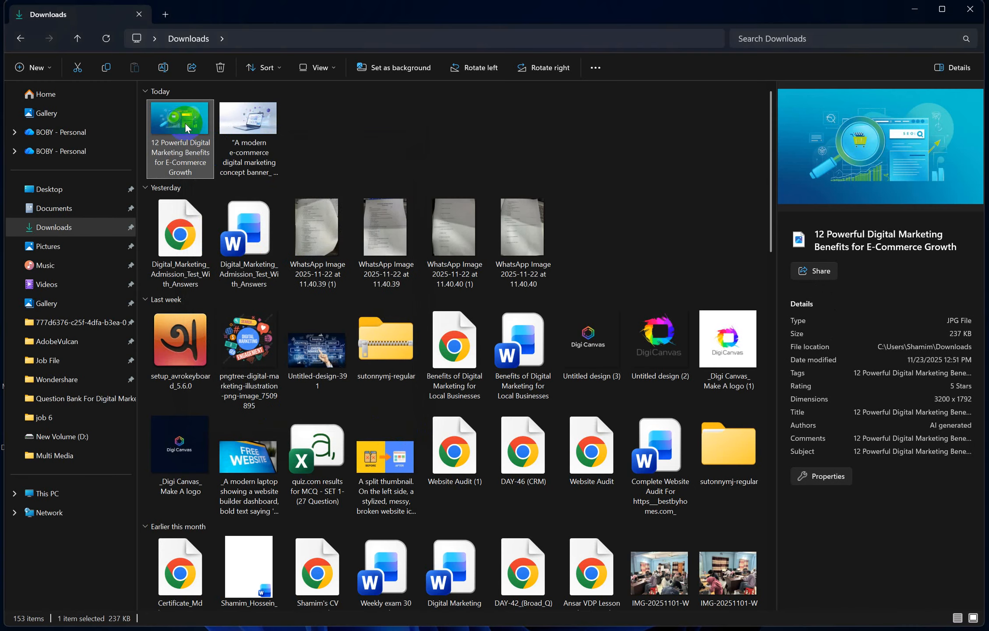
- Check the renamed image's file details, return to the WordPress post editor and open the Rank Math settings
mouse_move(179, 123)
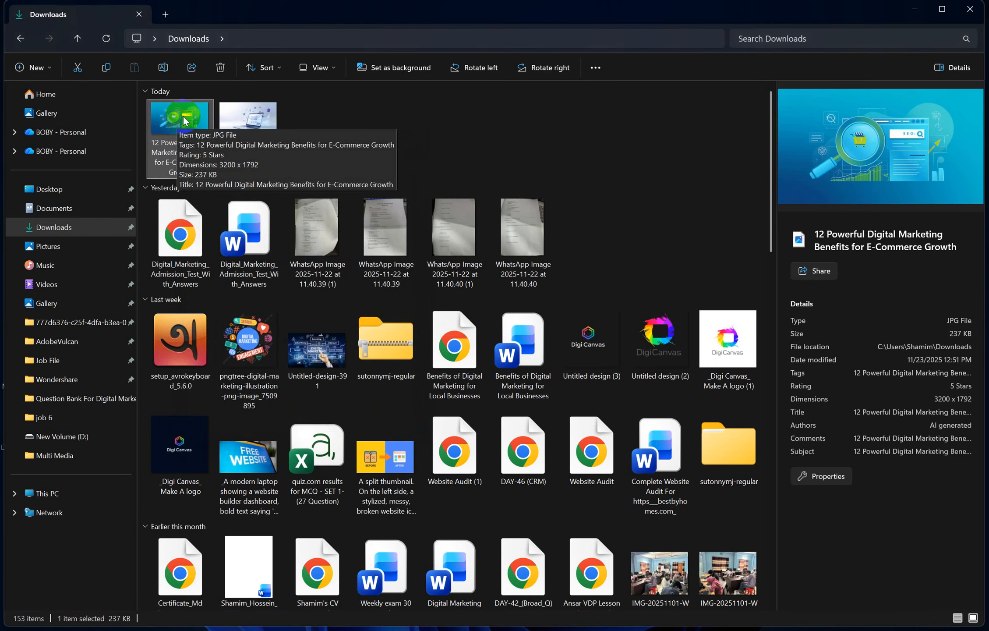
click(485, 125)
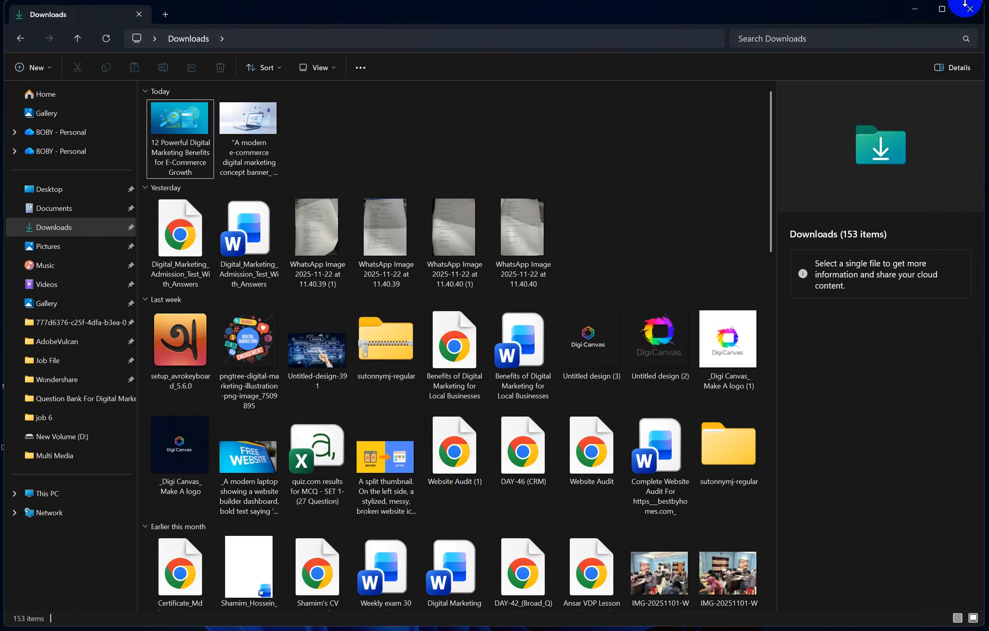
click(915, 10)
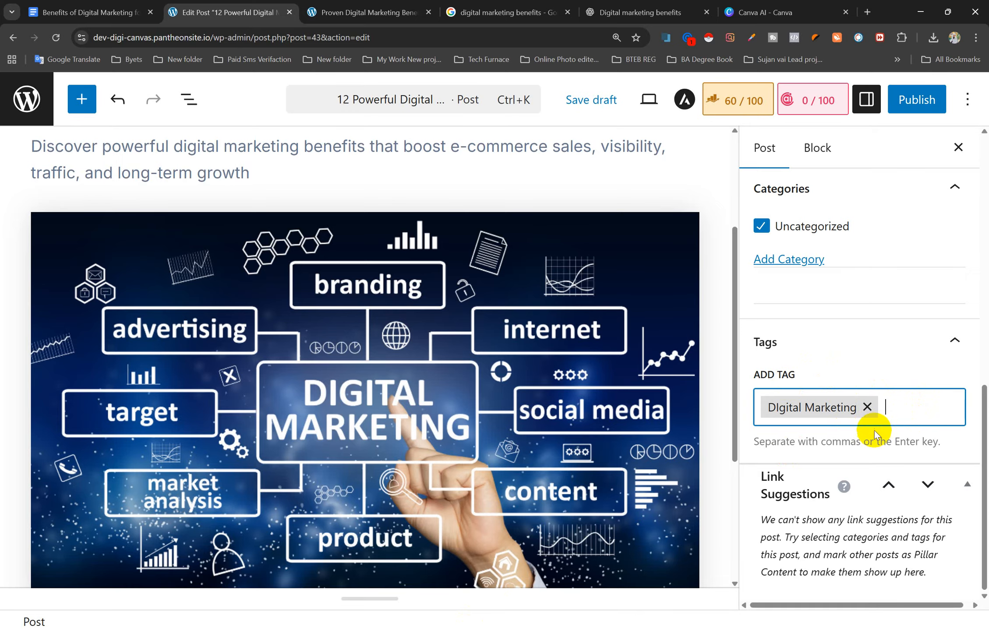
click(928, 486)
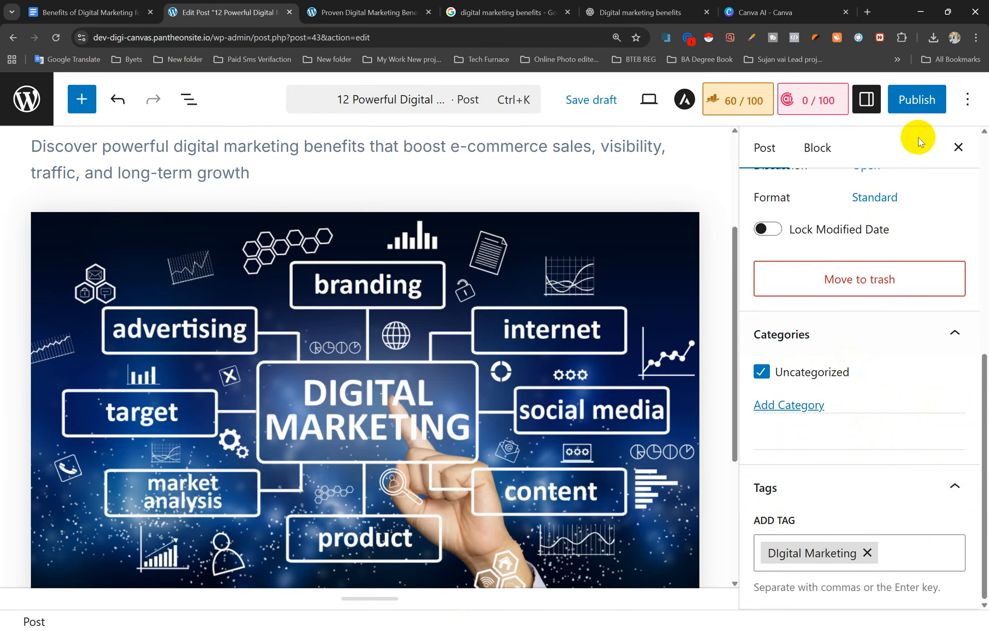
click(725, 103)
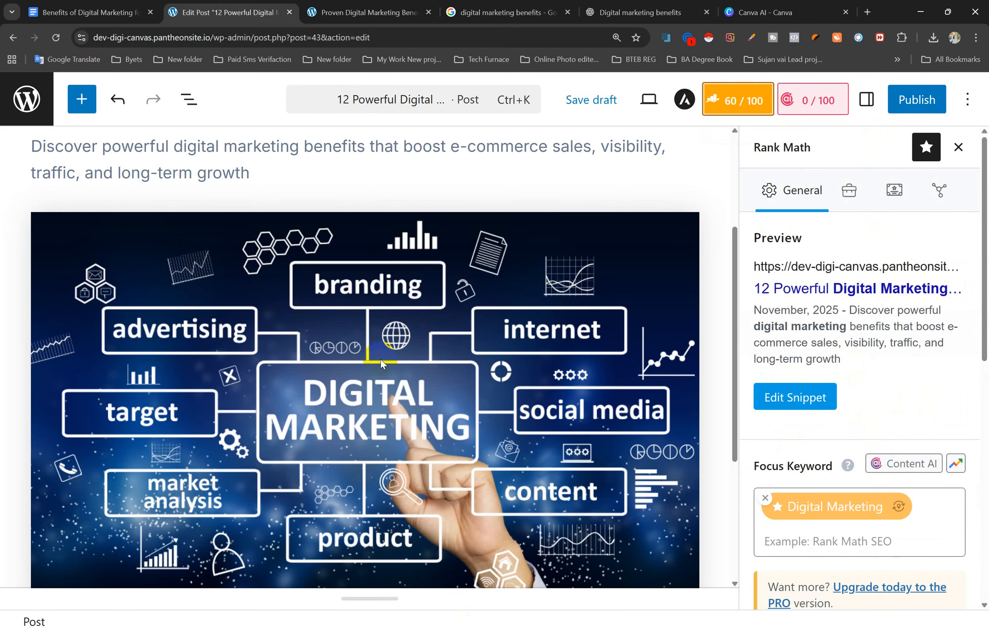
- Add an empty paragraph block below the digital marketing image in the post
scroll(382, 364, up, 4)
click(213, 221)
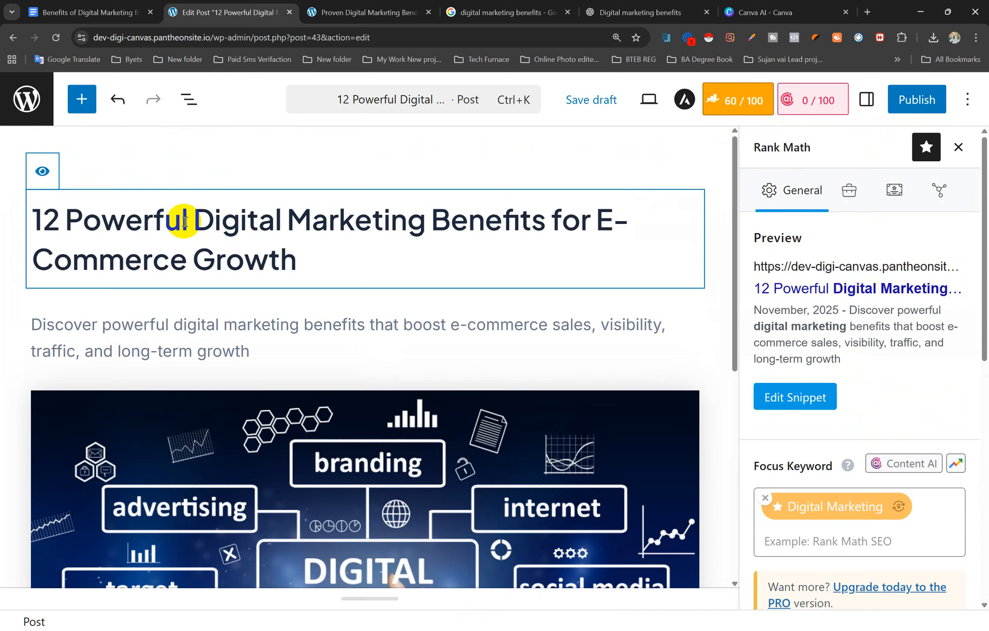
scroll(316, 355, down, 8)
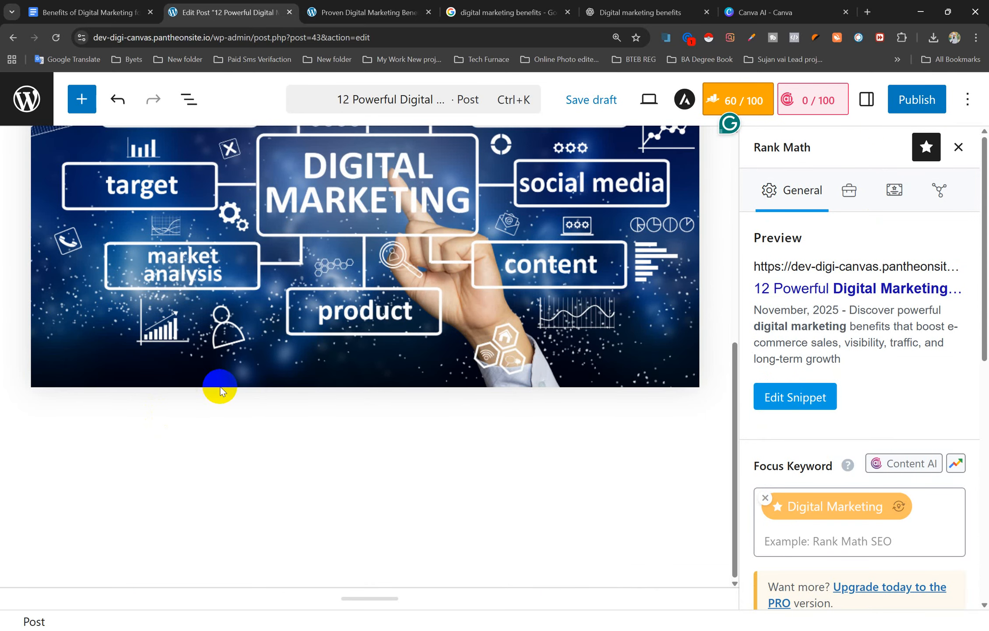
click(205, 429)
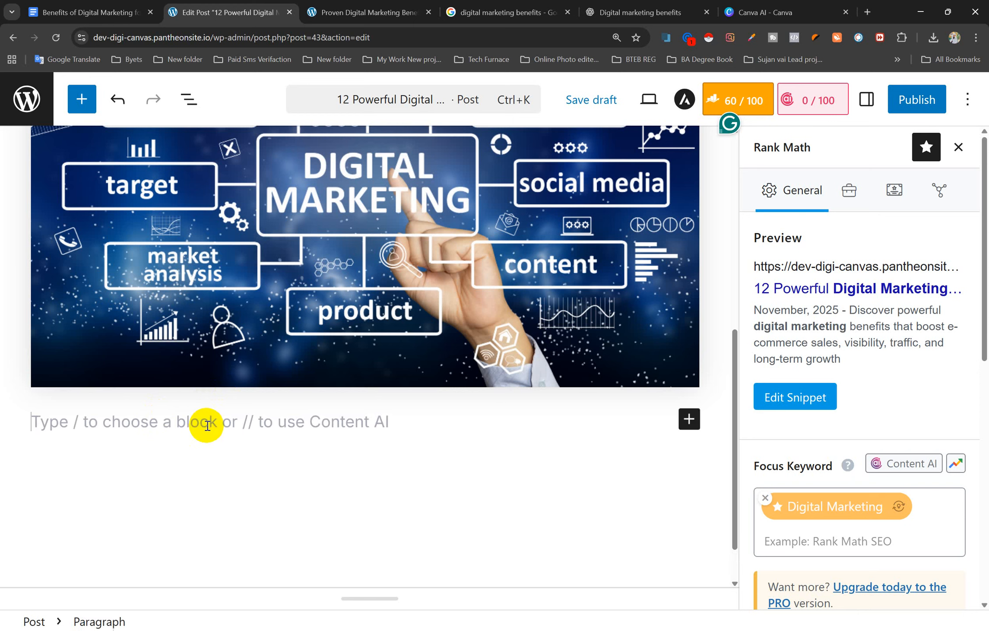
click(689, 419)
scroll(390, 516, down, 2)
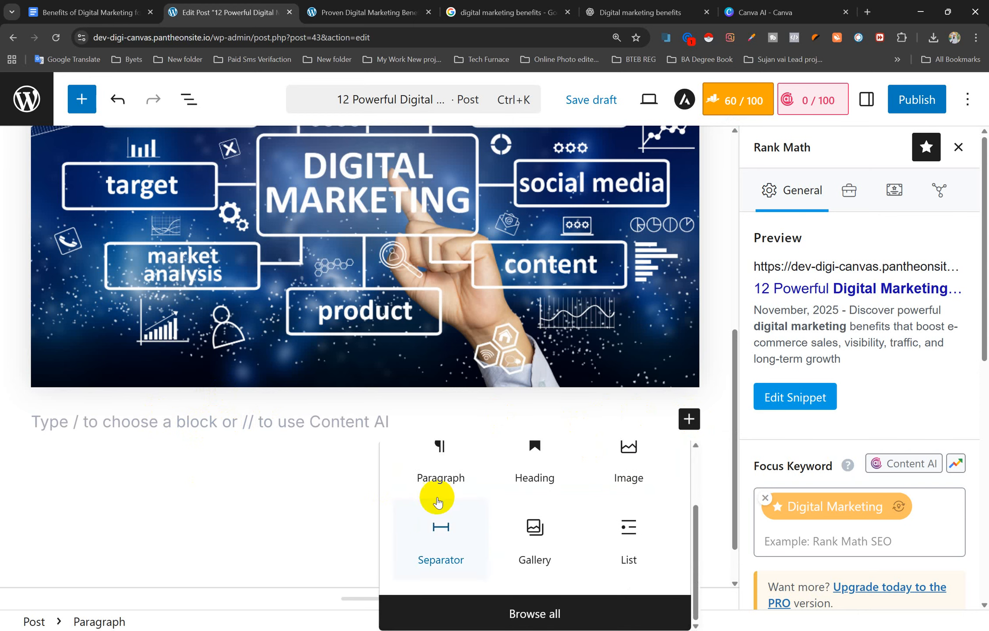
click(440, 465)
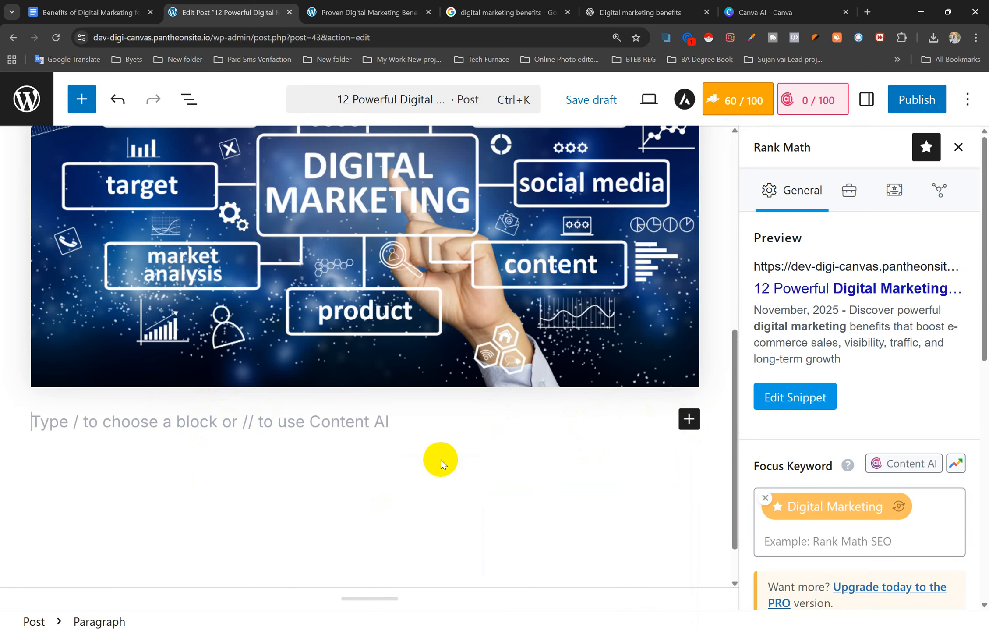
scroll(328, 396, down, 1)
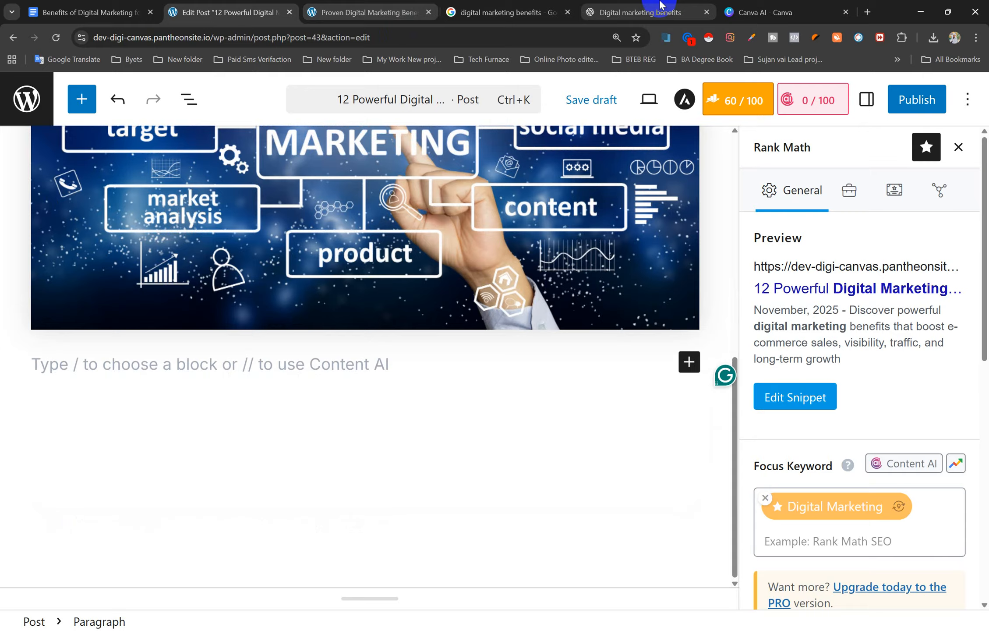
- Copy the article from ChatGPT, from "1. Introduction" through "12. Conclusion", and paste it into the post's empty paragraph below the image
click(651, 7)
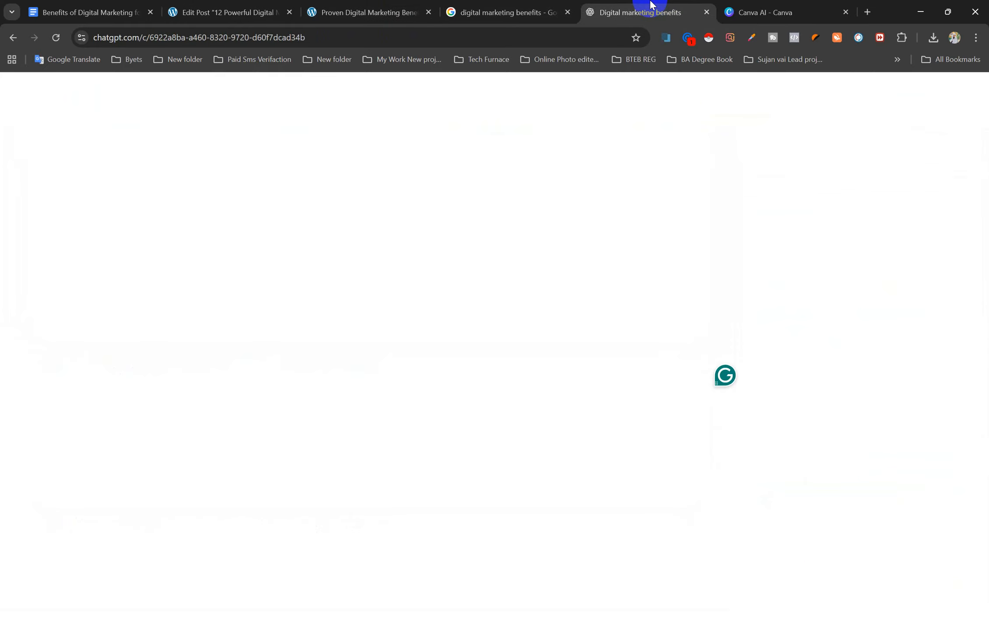
scroll(574, 342, up, 20)
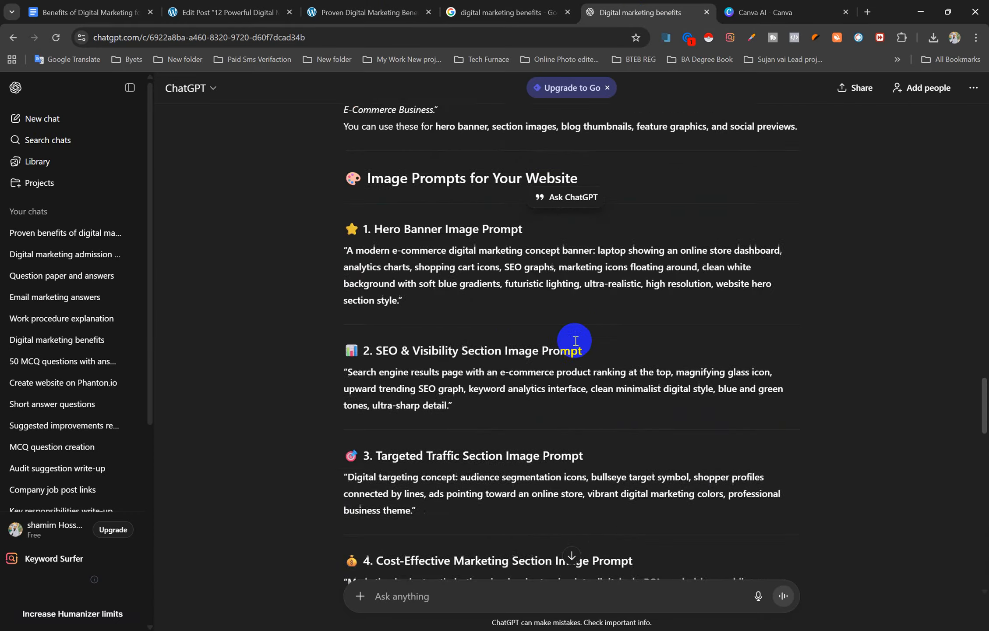
scroll(575, 341, up, 20)
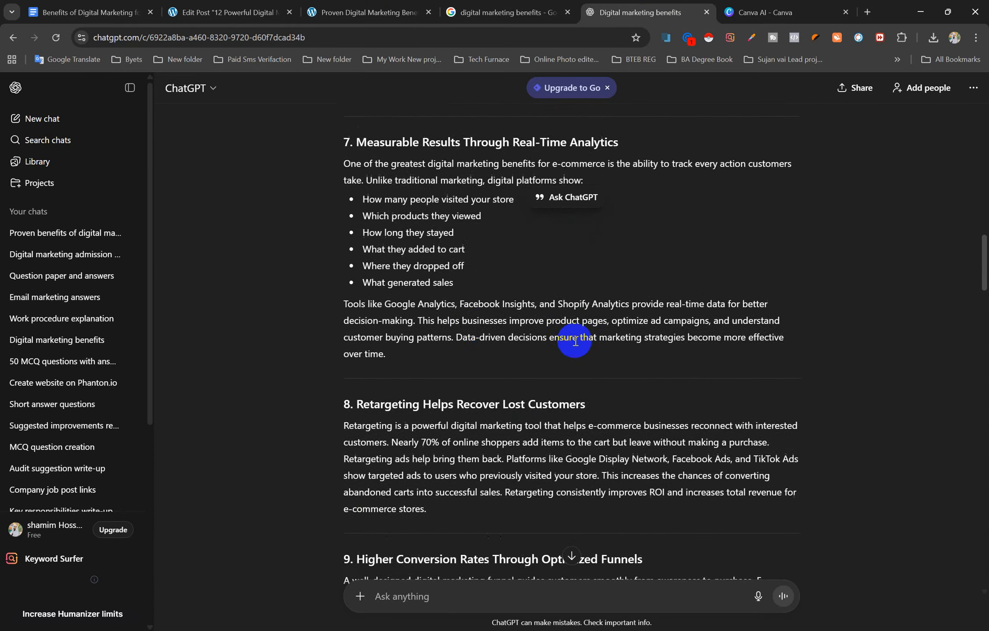
scroll(443, 351, up, 20)
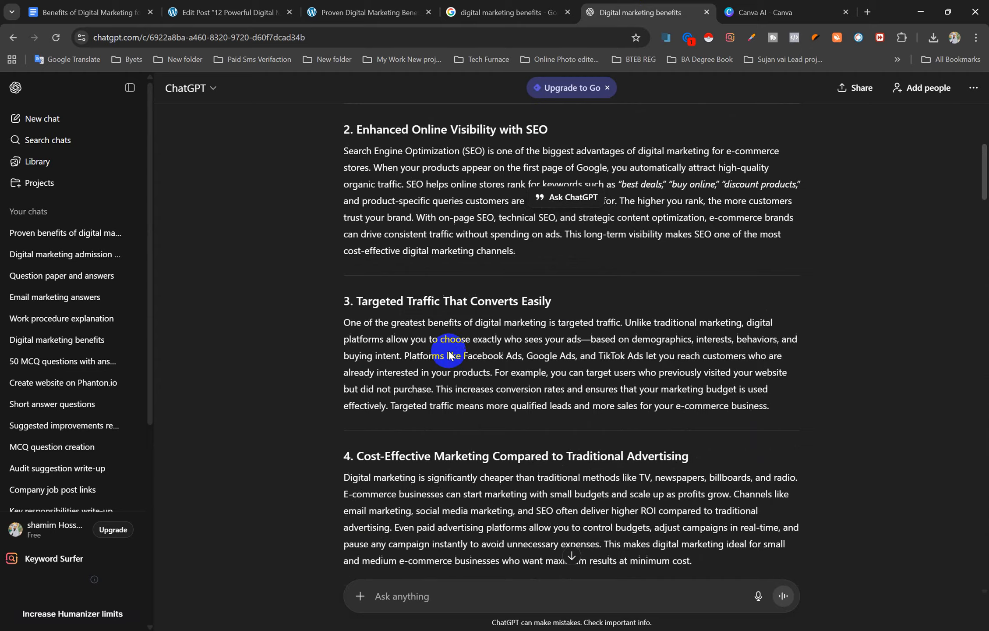
scroll(449, 348, up, 10)
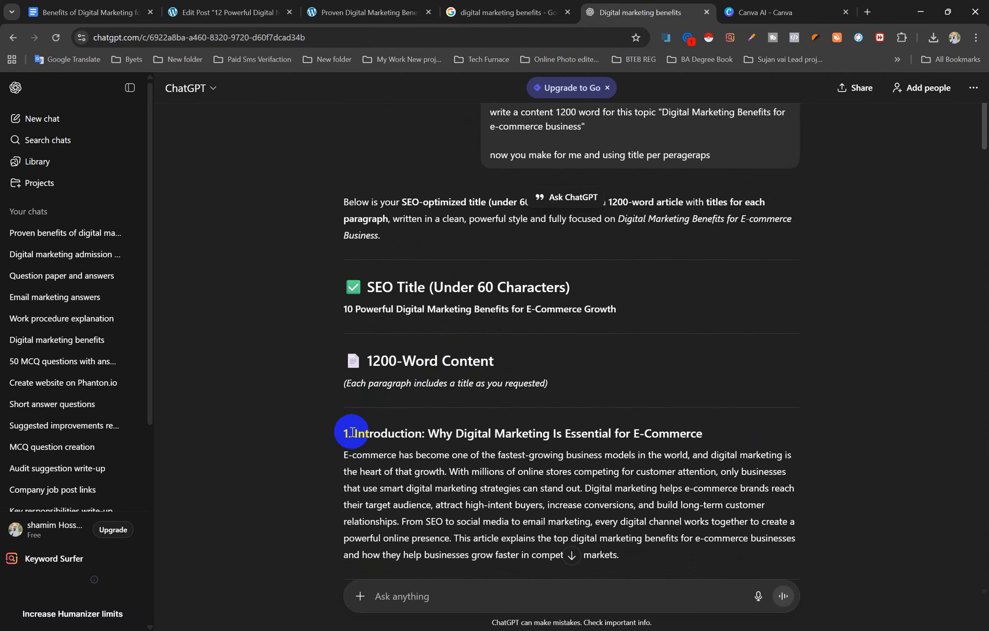
drag(345, 434, 381, 454)
scroll(579, 427, down, 16)
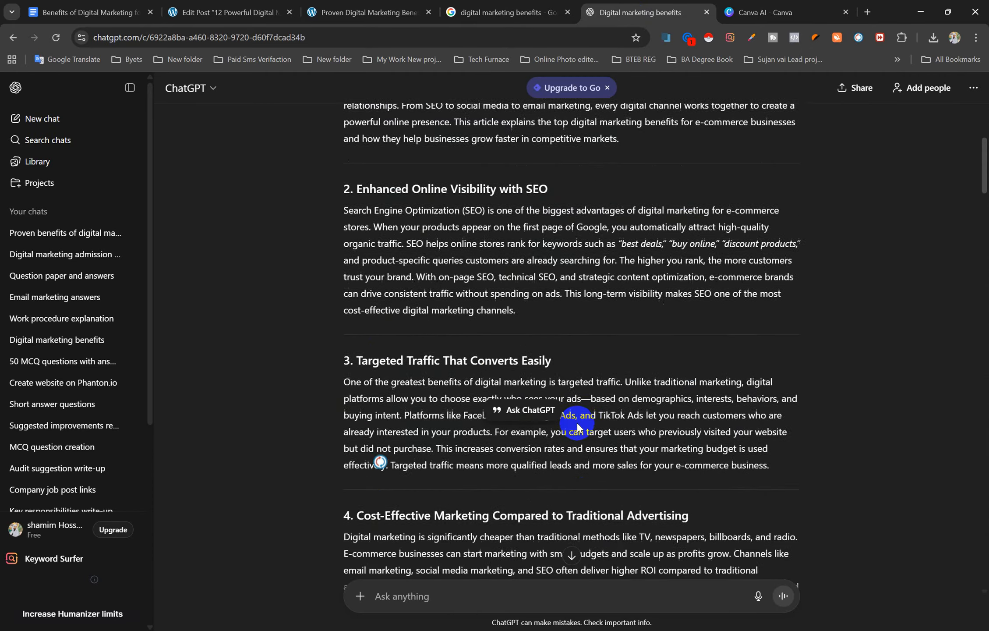
scroll(578, 427, down, 20)
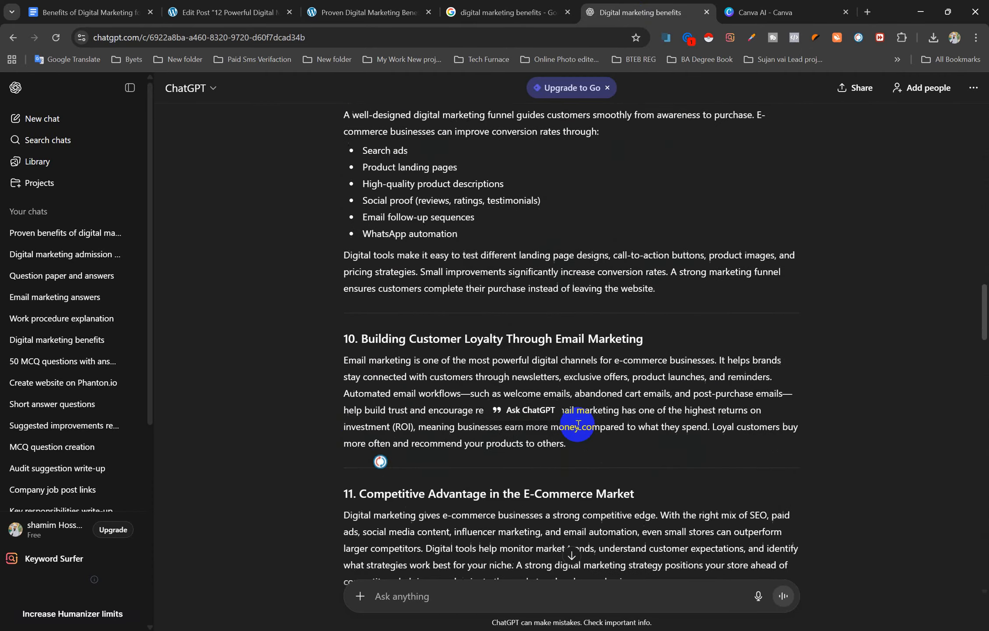
scroll(578, 428, down, 3)
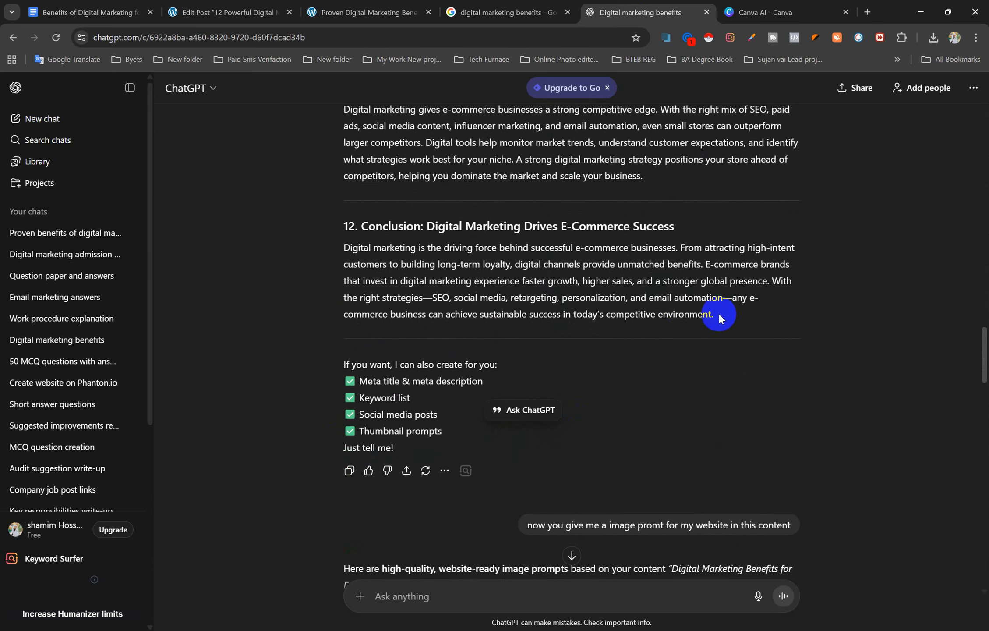
drag(719, 313, 718, 315)
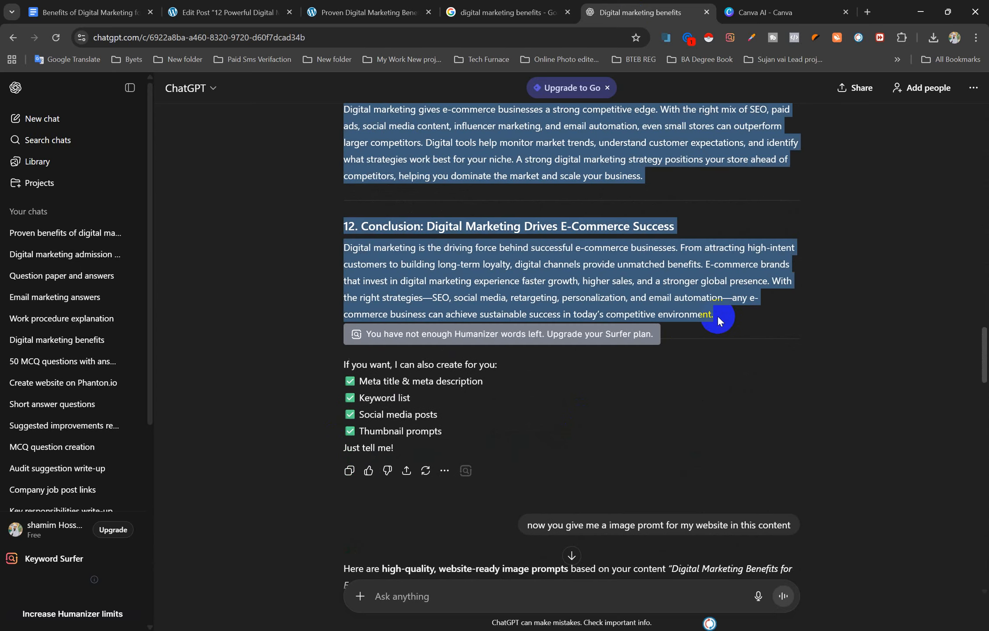
click(217, 6)
key(ctrl+v)
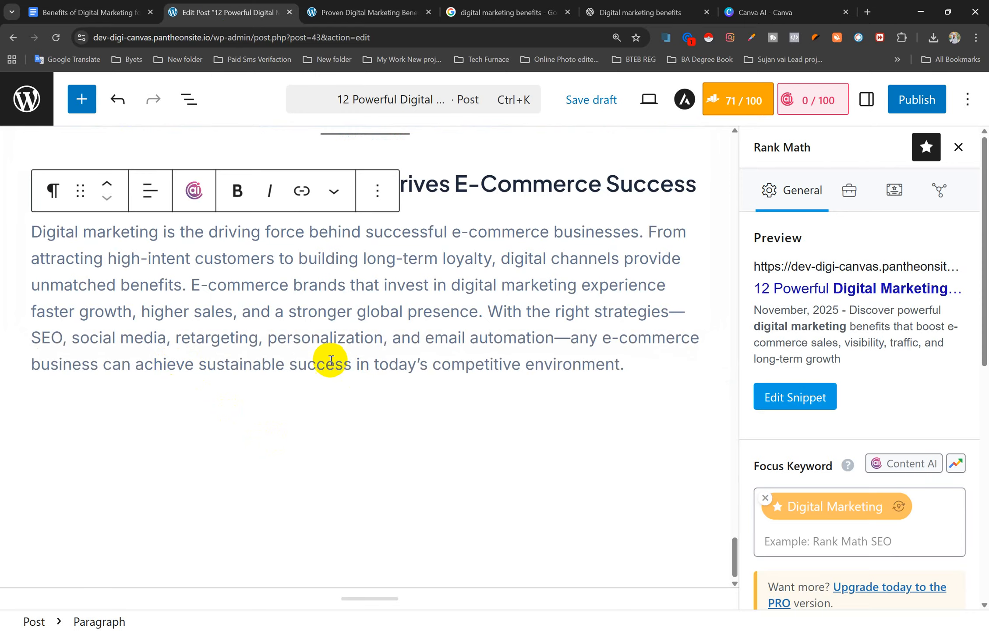
- Review the pasted article from its conclusion back up to the introduction below the digital marketing image
scroll(404, 383, up, 6)
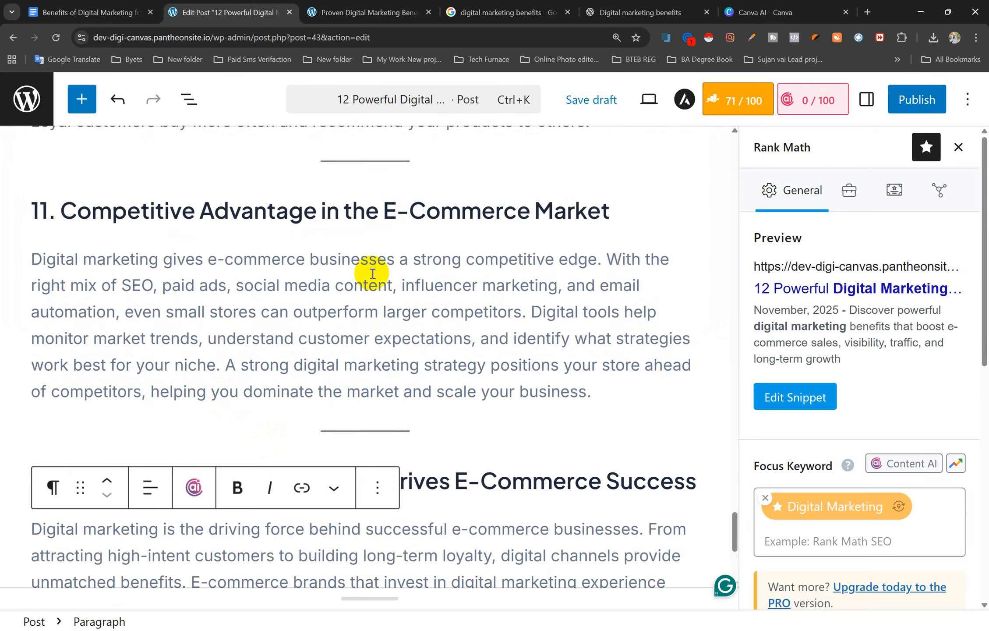
scroll(372, 269, up, 20)
scroll(376, 270, up, 11)
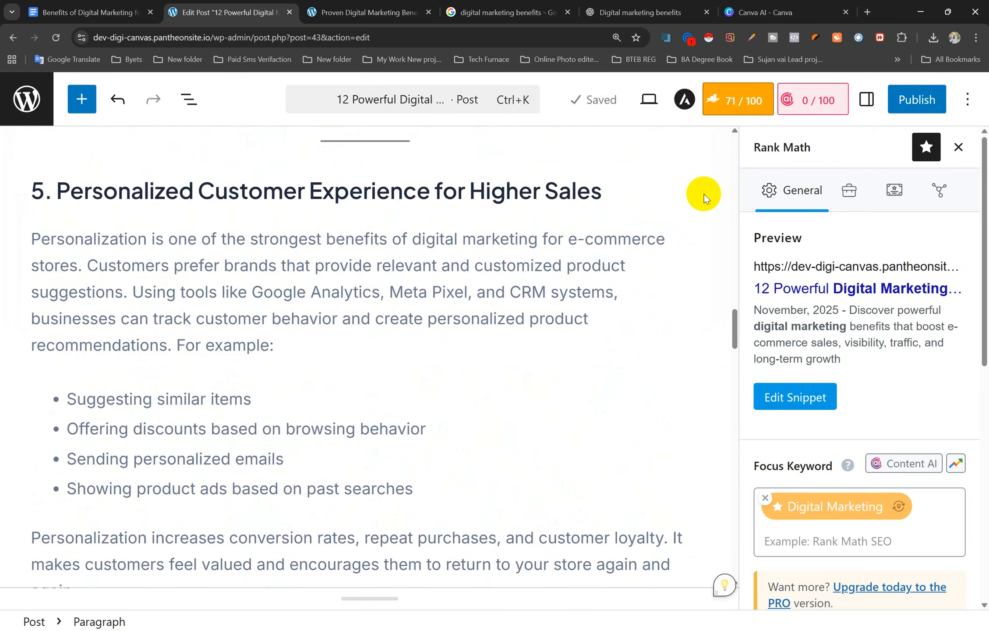
click(736, 106)
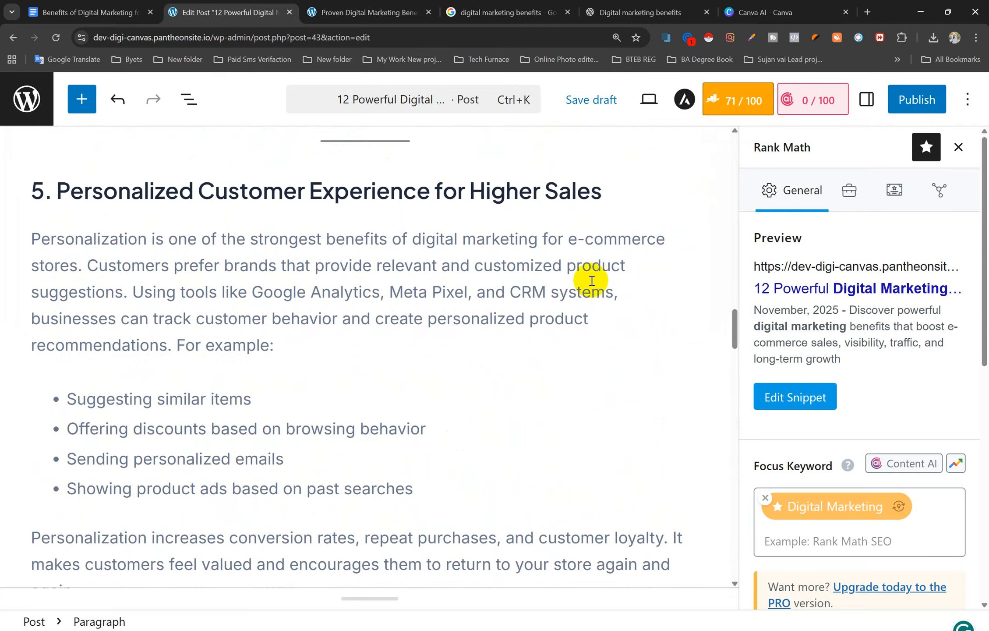
scroll(407, 442, up, 15)
scroll(396, 440, up, 20)
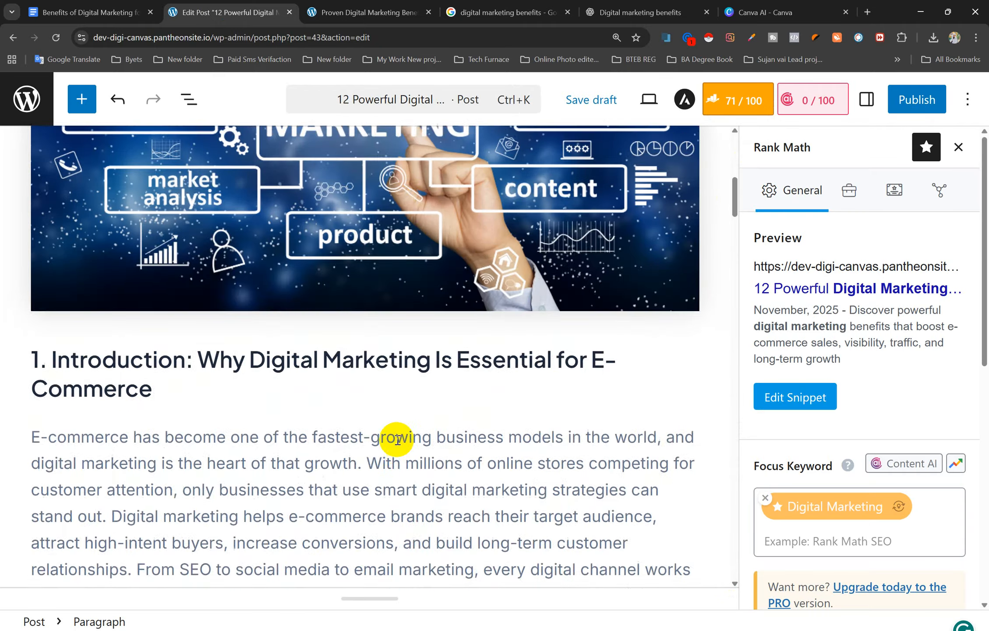
scroll(350, 456, down, 4)
scroll(323, 474, up, 3)
scroll(318, 482, down, 2)
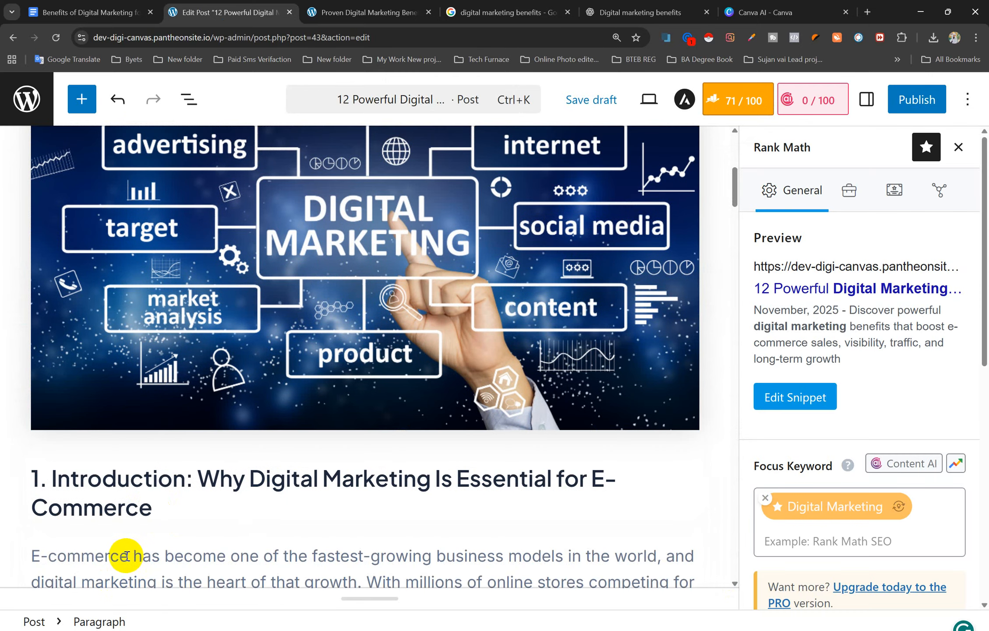
- Check which heading level the "1. Introduction" heading uses, leaving the level unchanged
drag(152, 507, 31, 480)
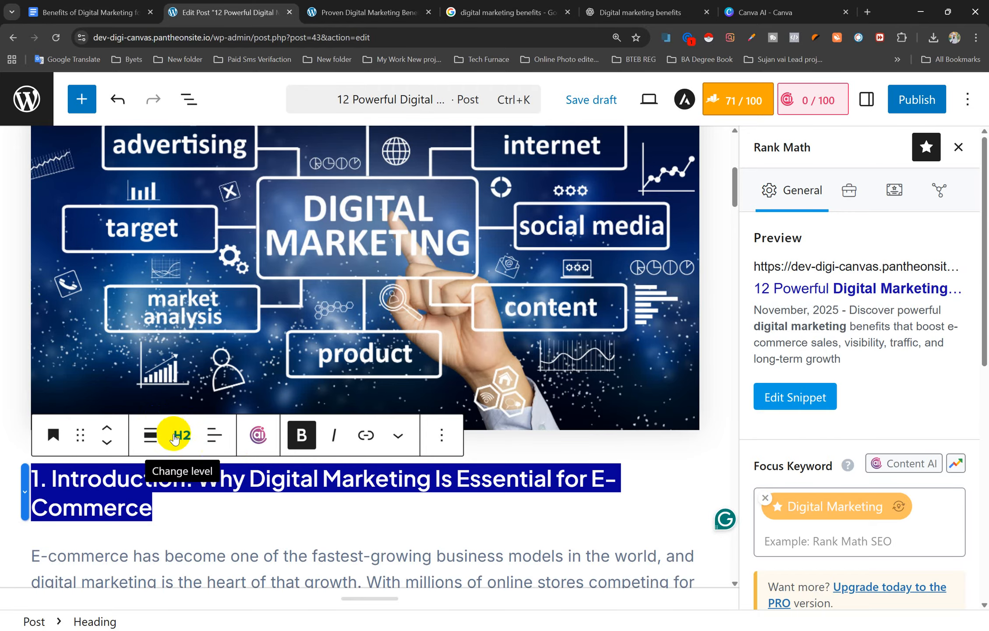
click(182, 436)
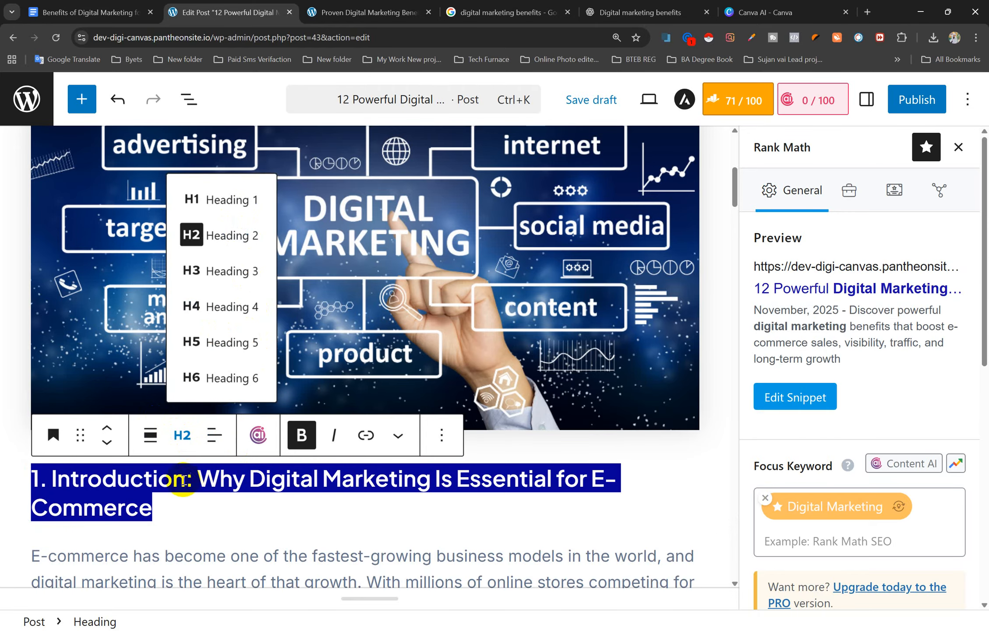
click(180, 481)
- Copy the phrase "12 Powerful Digital Marketing Benefits" from the post title
scroll(382, 552, up, 3)
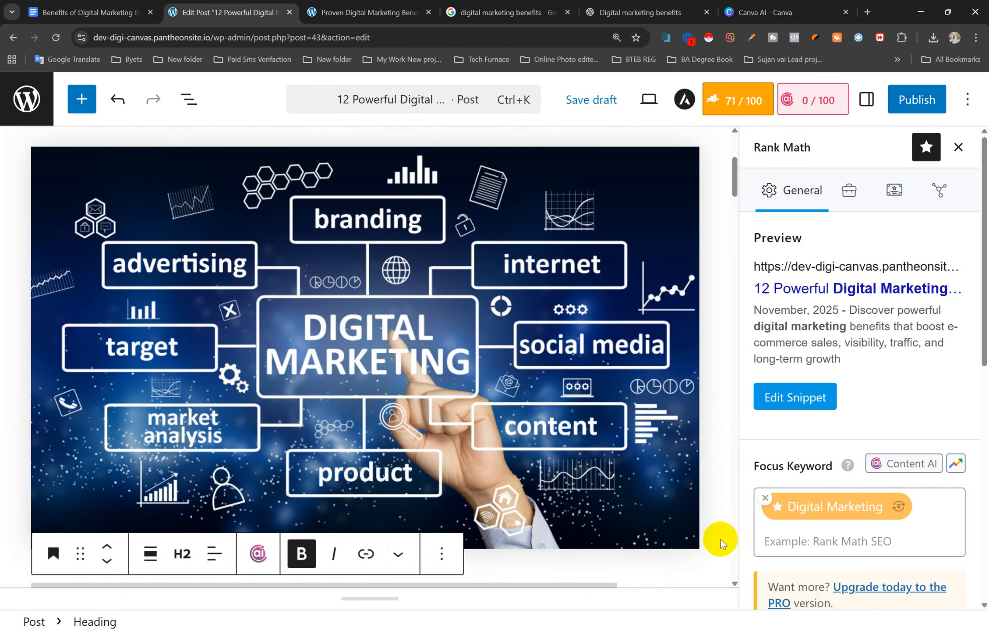
scroll(242, 567, up, 5)
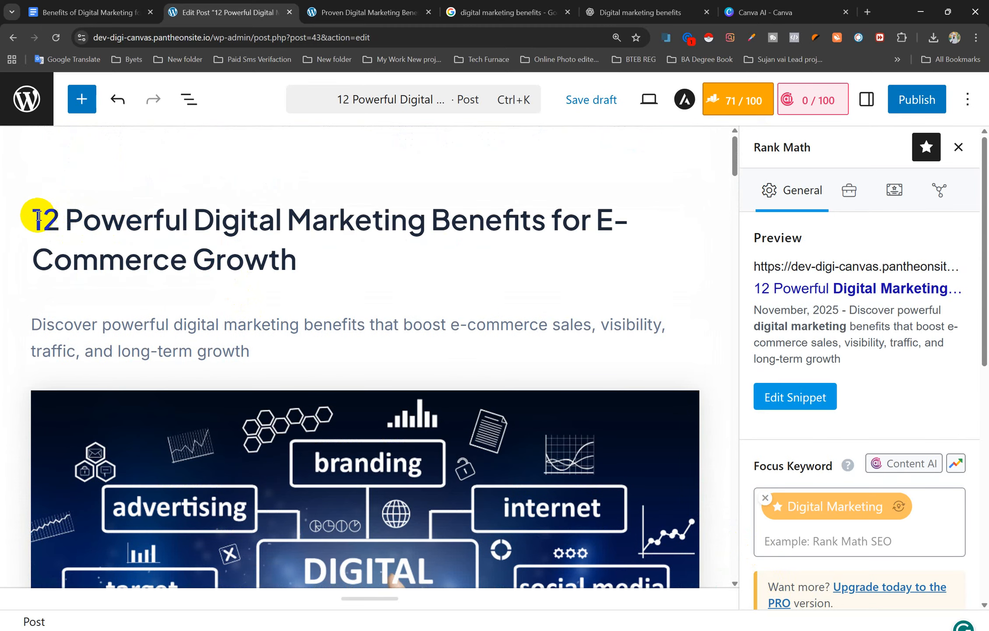
drag(35, 220, 544, 218)
key(ctrl+c)
click(334, 261)
- Insert a Heading 1 block between the image and the introduction heading, and paste "12 Powerful Digital Marketing Benefits" into it
scroll(239, 466, down, 7)
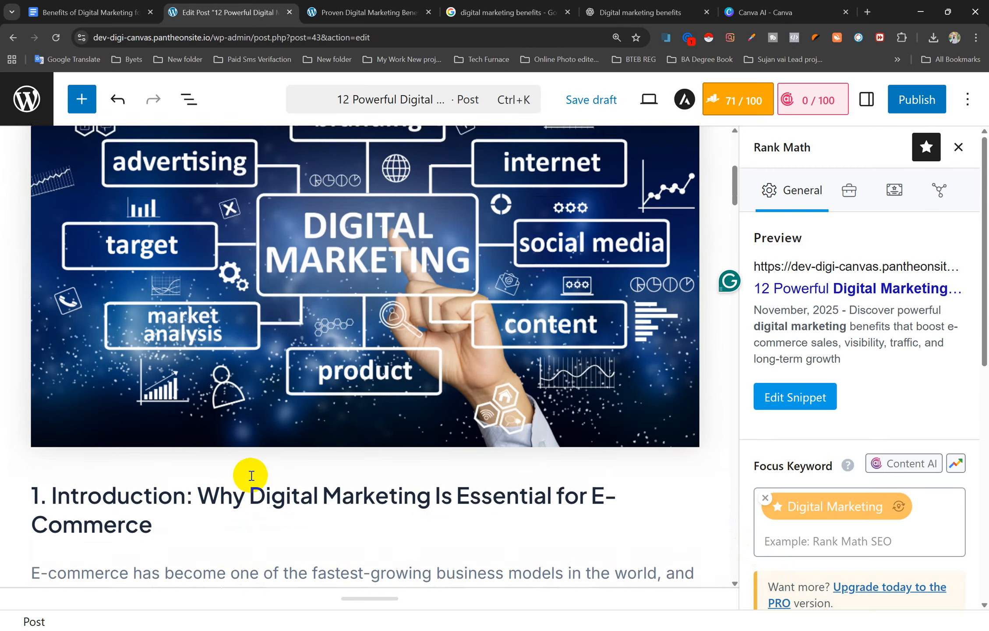
scroll(252, 475, down, 2)
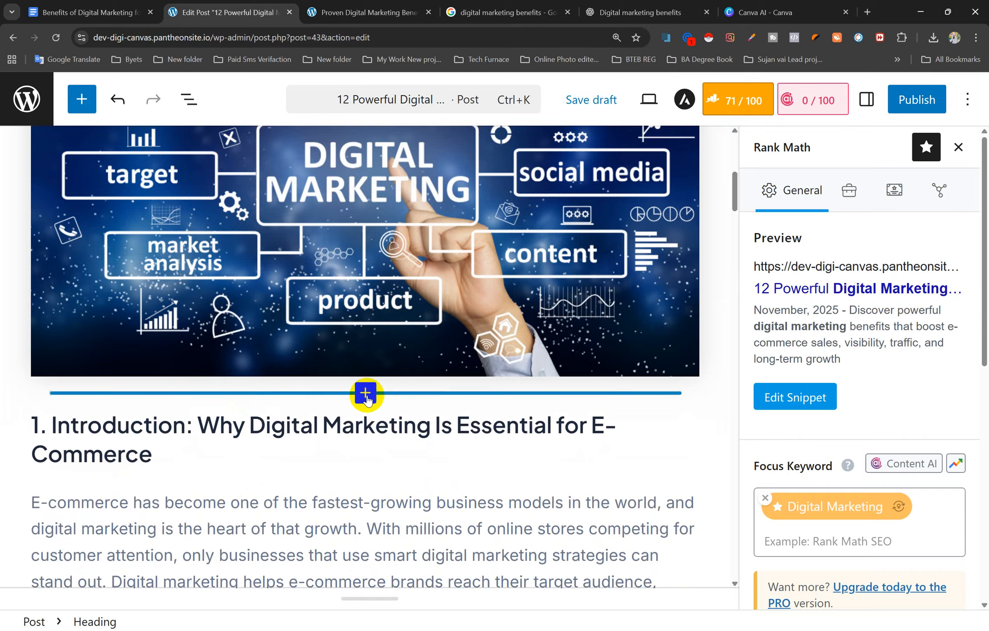
click(365, 392)
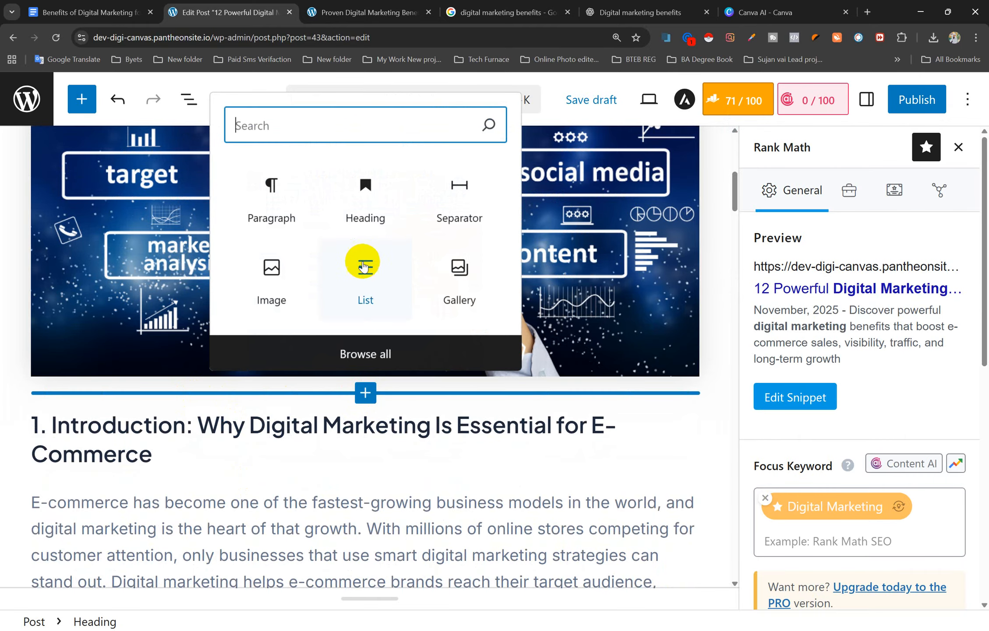
click(365, 199)
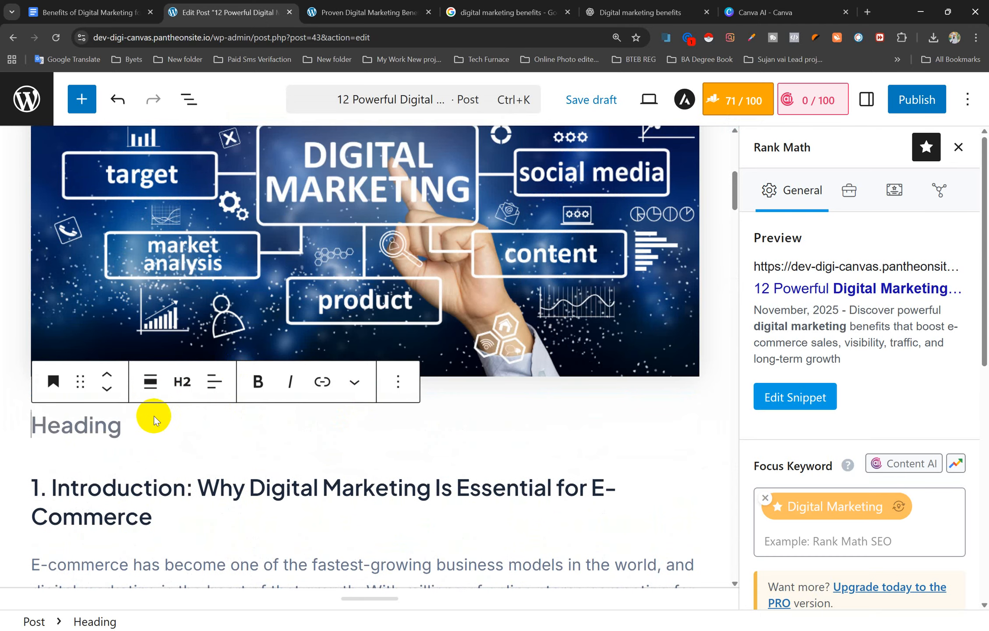
click(182, 381)
click(215, 154)
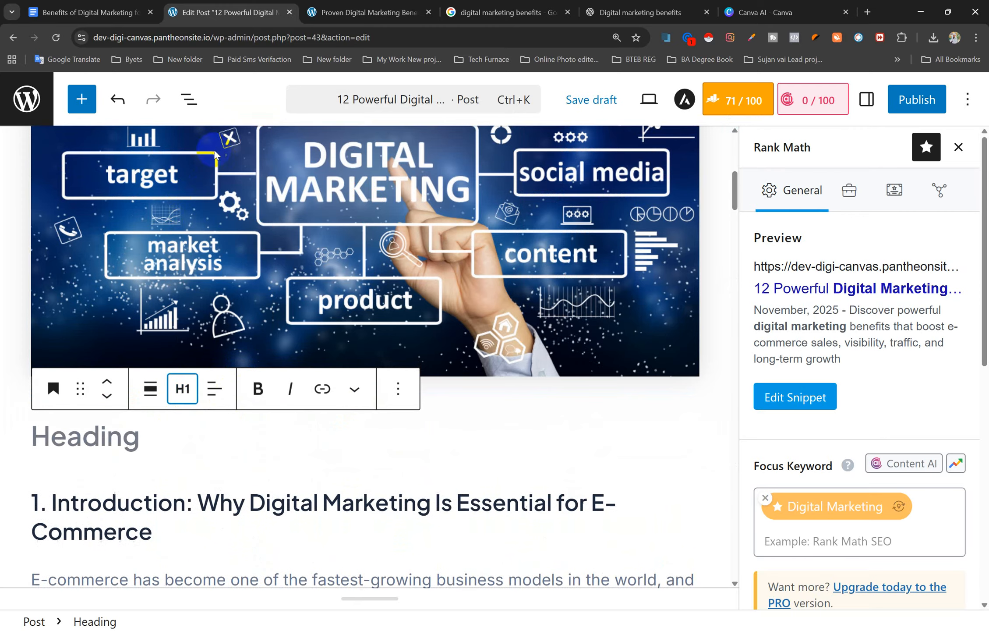
click(89, 440)
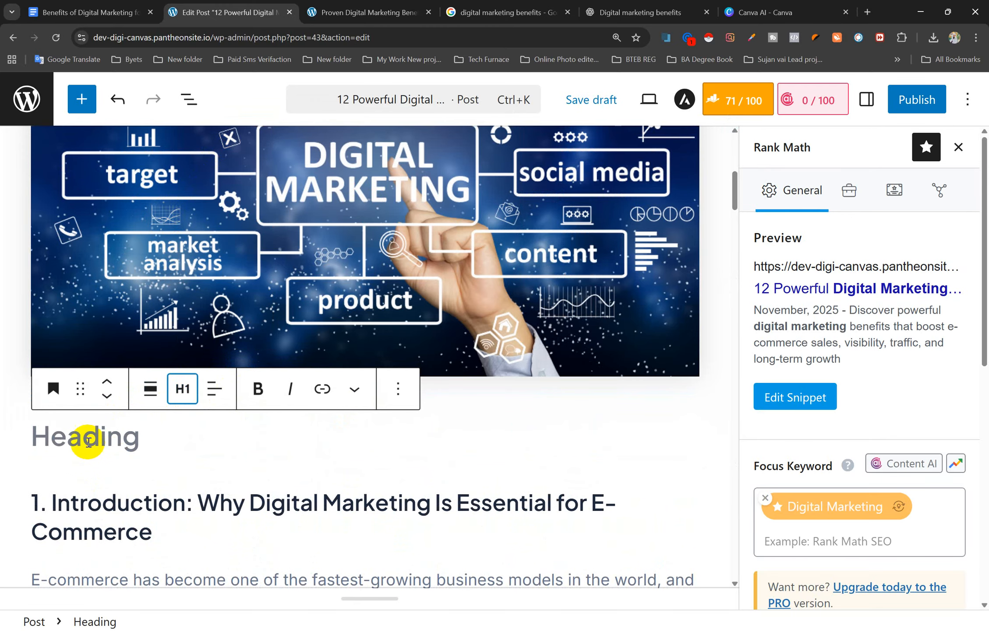
key(ctrl+v)
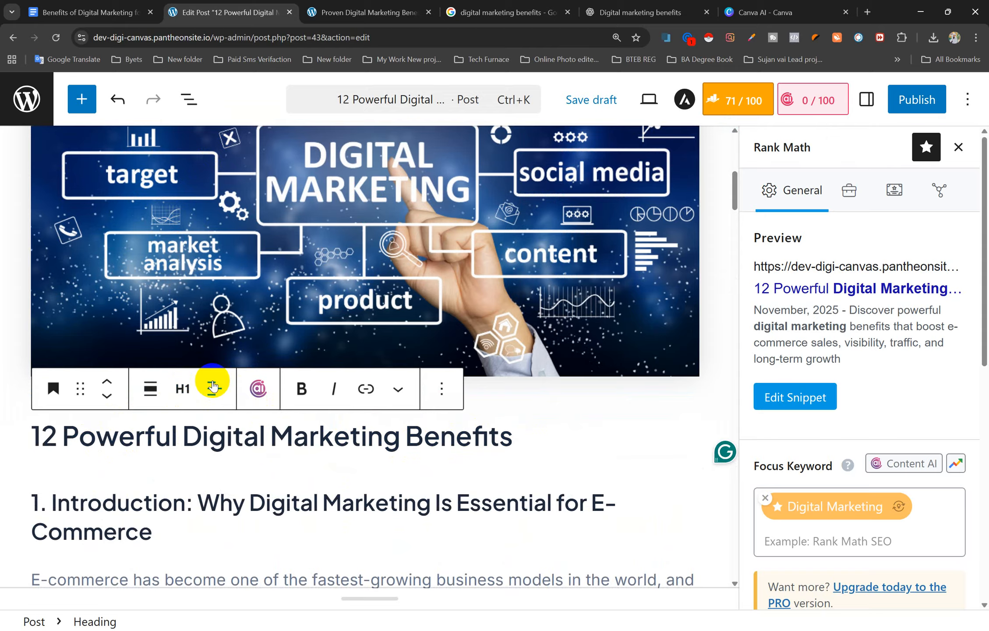
- Apply the Heading 2 level to the "1. Introduction: Why Digital Marketing Is Essential for E-Commerce" heading
scroll(194, 468, down, 3)
click(151, 414)
drag(152, 414, 15, 385)
click(185, 339)
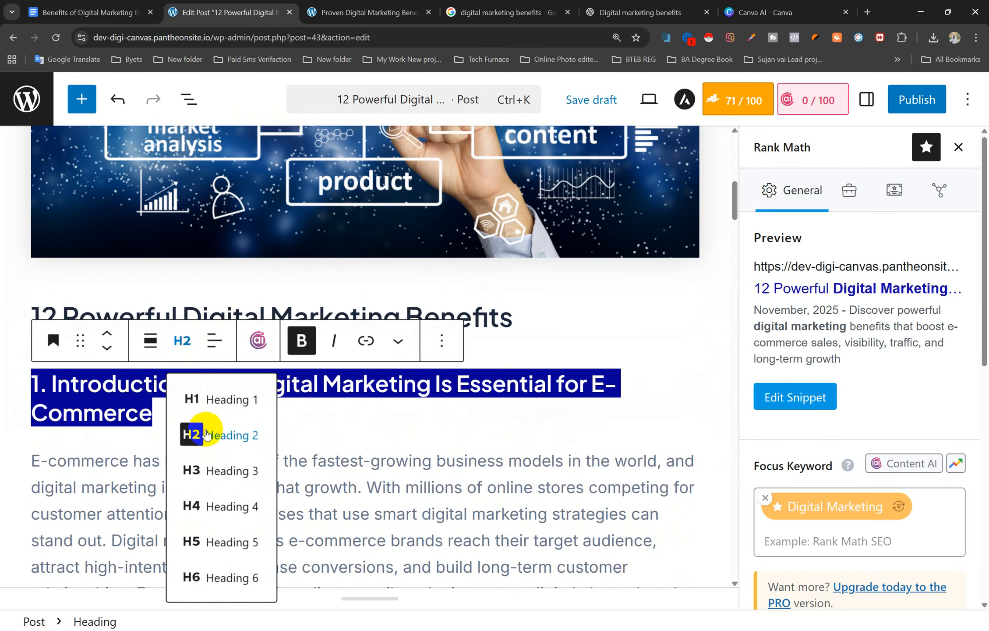
click(224, 436)
- Check the level of the "2. Enhanced Online Visibility with SEO" heading and apply Heading 2 to the "4. Cost-Effective Marketing" heading
scroll(254, 495, down, 8)
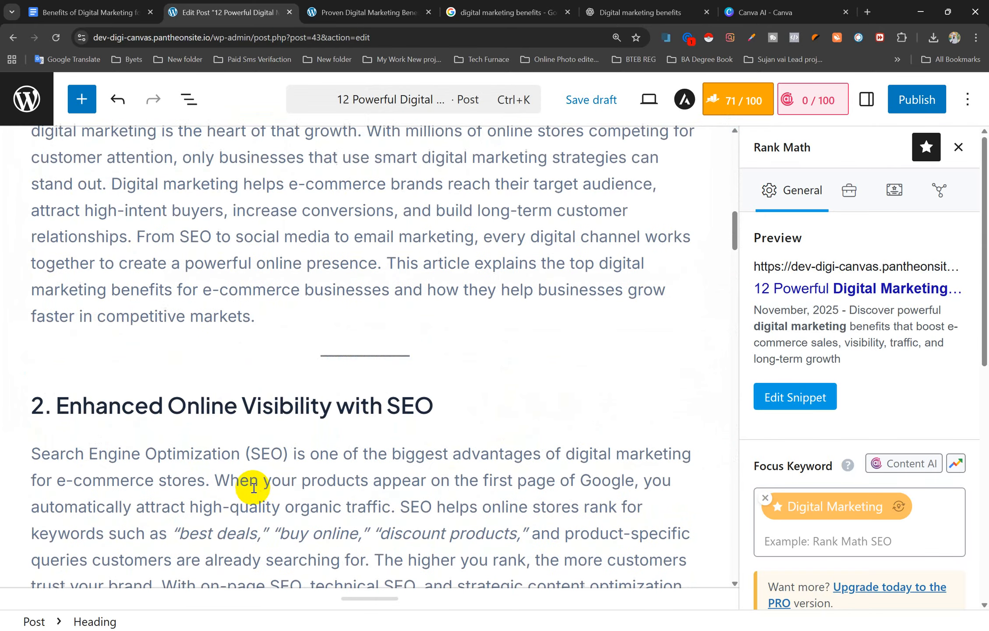
triple_click(204, 407)
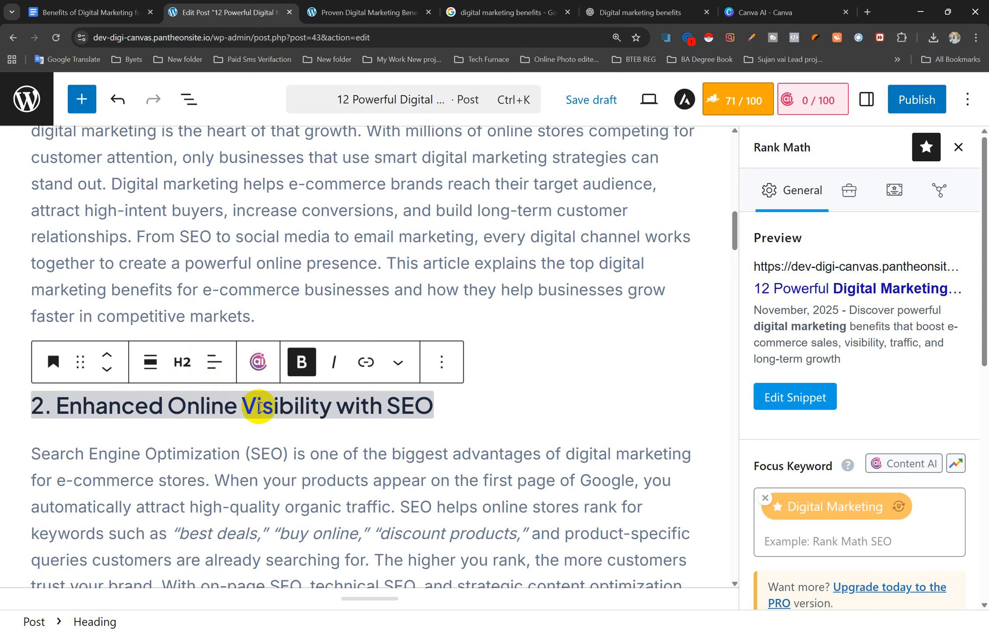
scroll(260, 418, down, 7)
triple_click(177, 452)
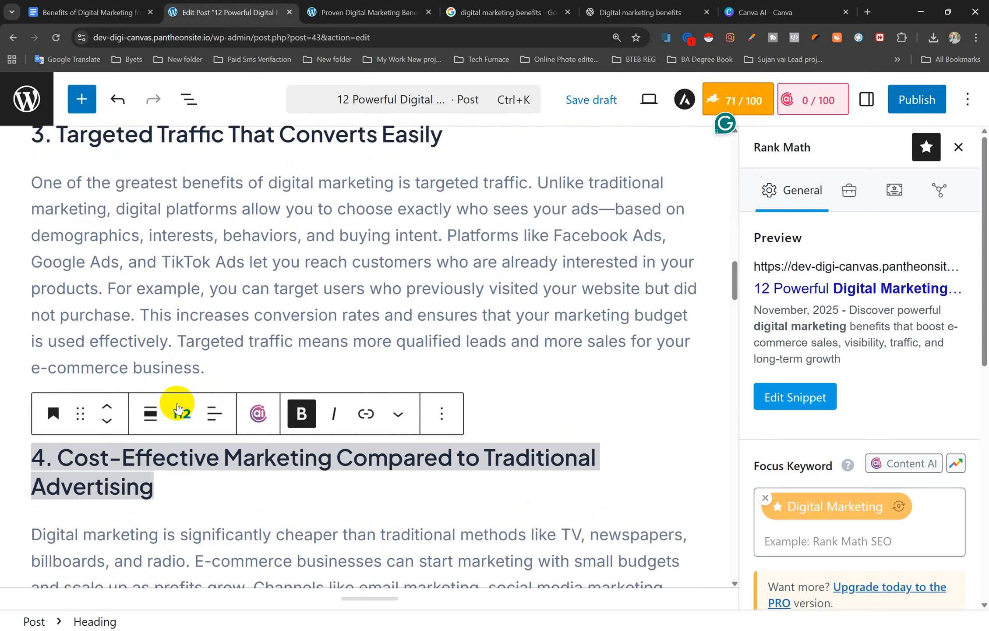
click(181, 413)
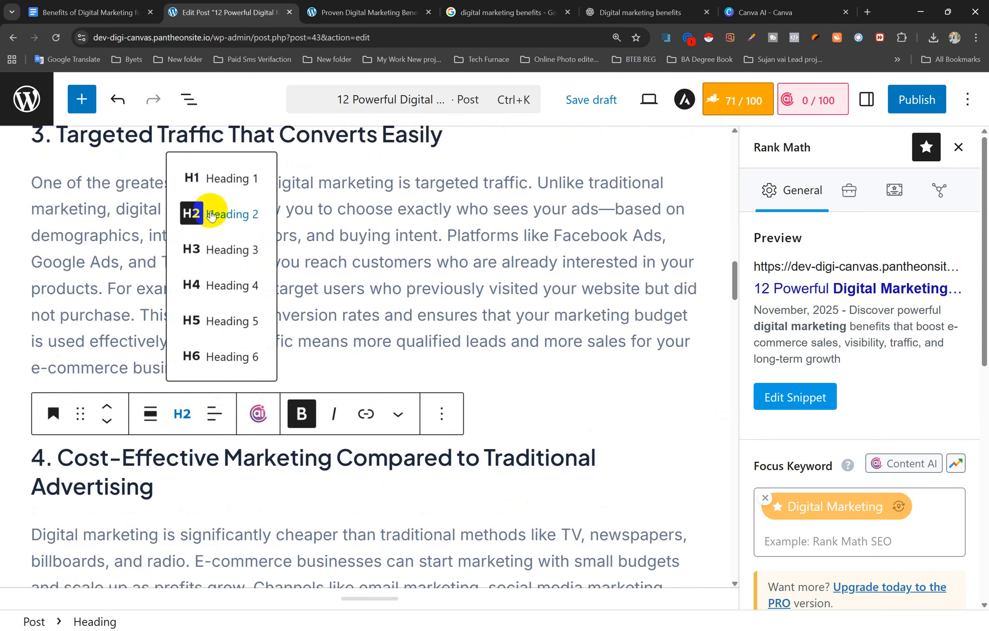
click(210, 214)
- Set the "12. Conclusion: Digital Marketing Drives E-Commerce Success" heading to Heading 3
scroll(223, 385, down, 15)
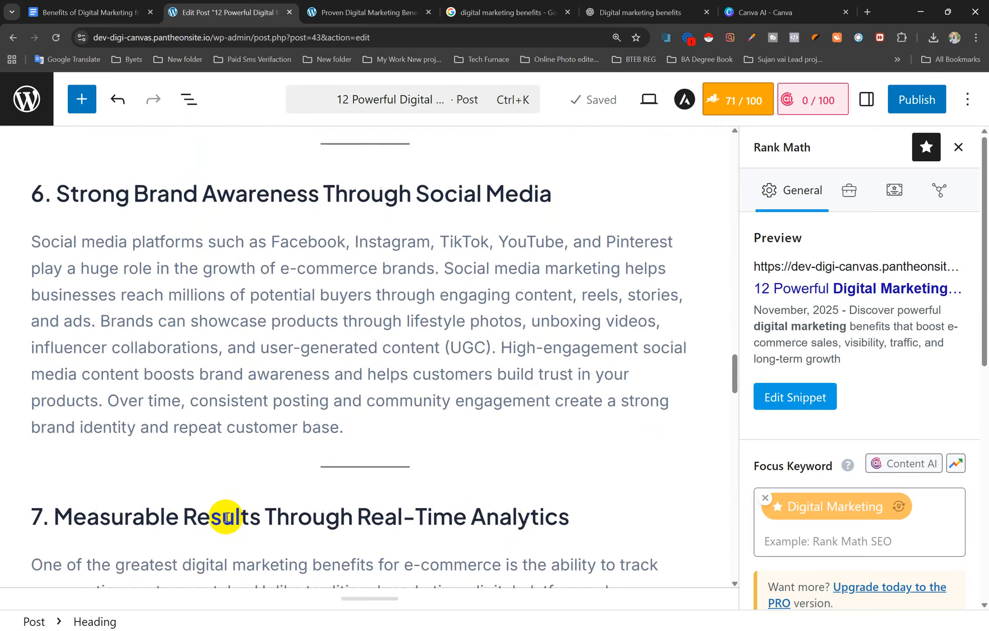
scroll(237, 455, down, 20)
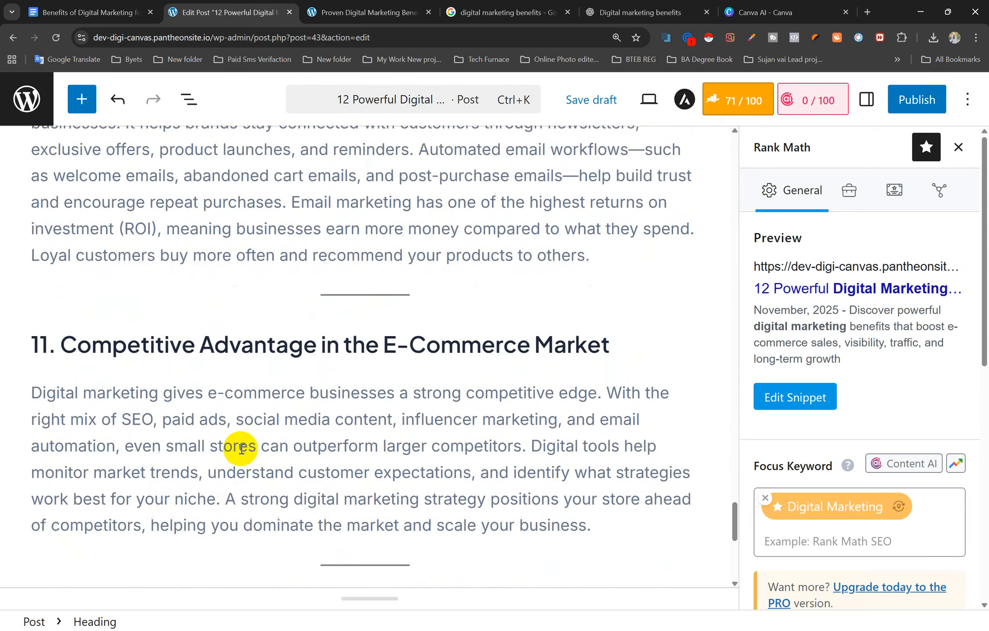
scroll(240, 452, down, 5)
triple_click(192, 327)
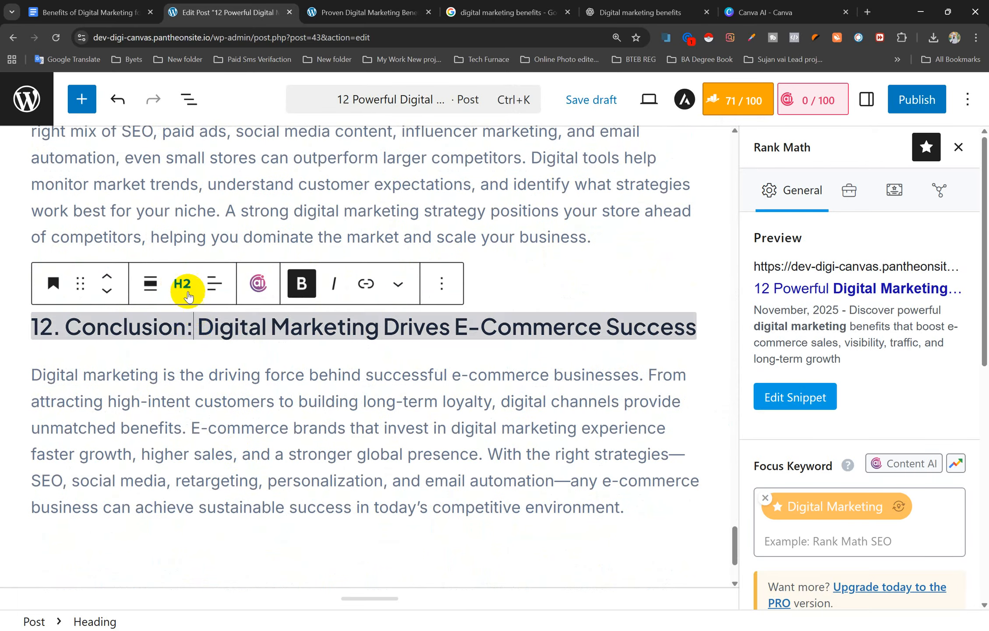
click(188, 296)
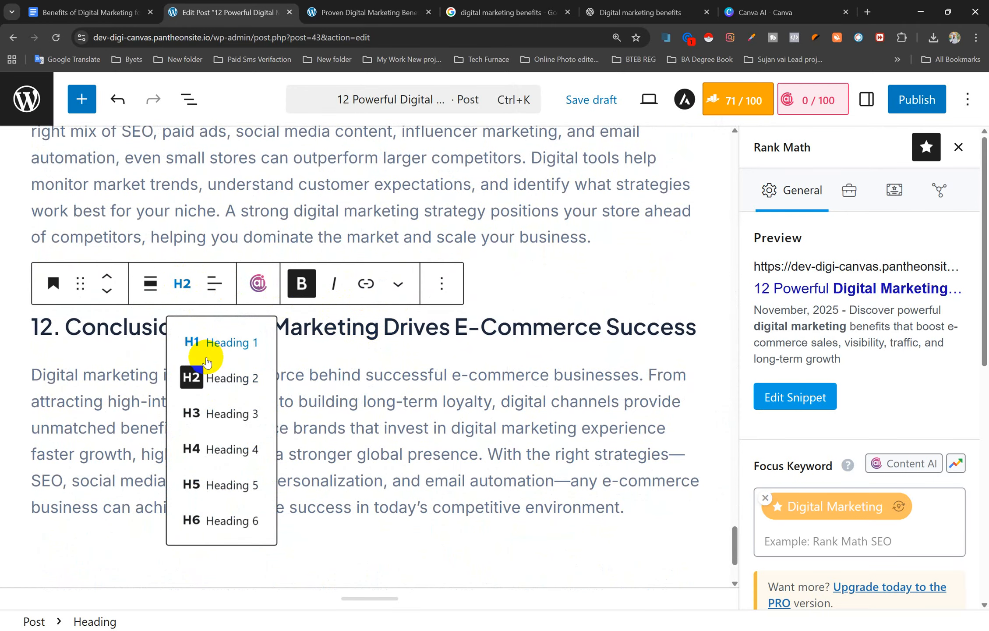
click(213, 418)
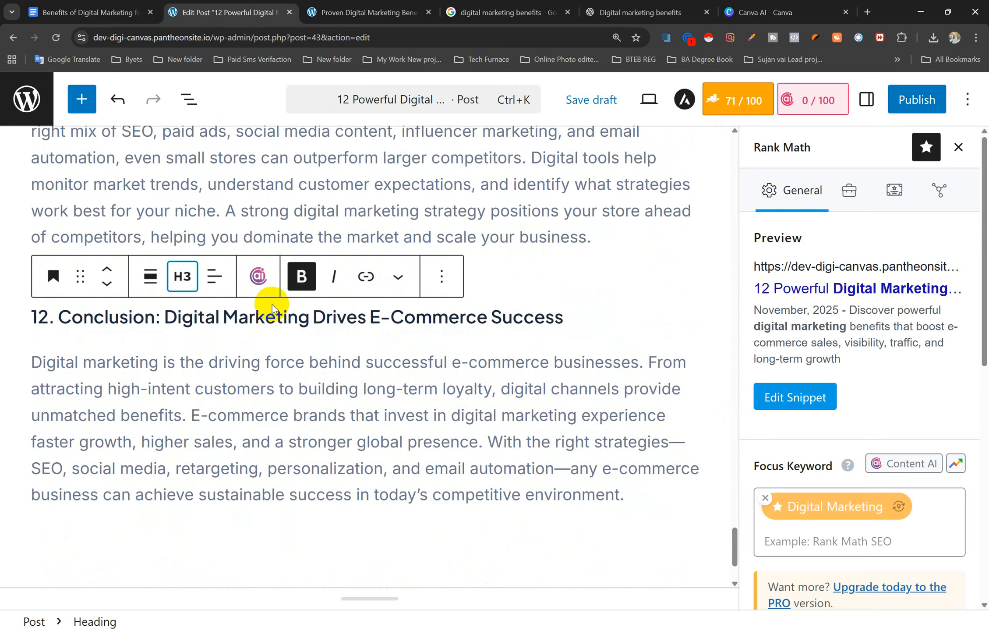
- Set the "11. Competitive Advantage in the E-Commerce Market" heading to Heading 3
scroll(265, 307, up, 3)
triple_click(269, 175)
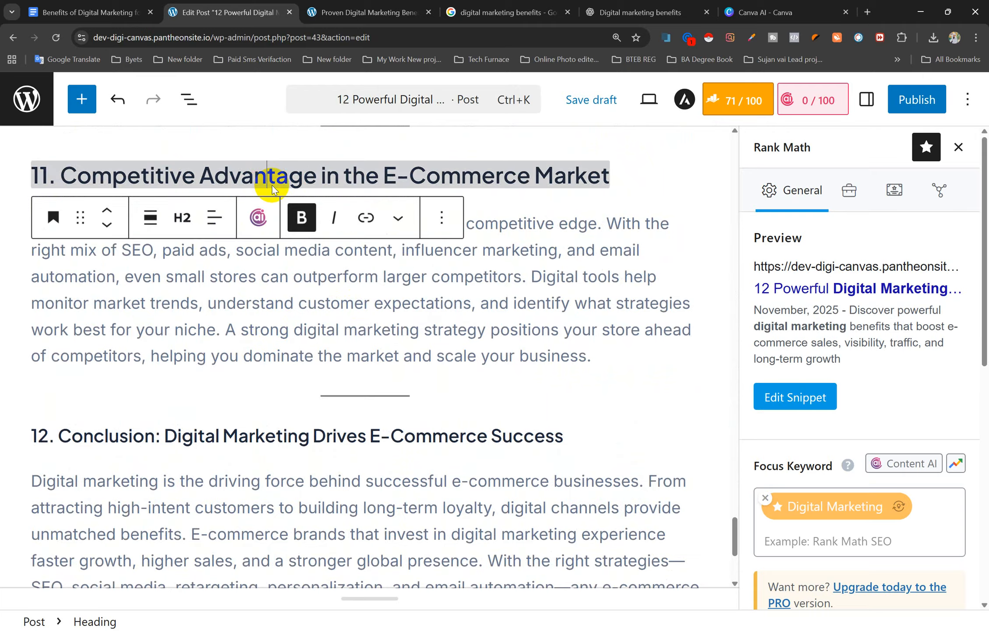
click(182, 218)
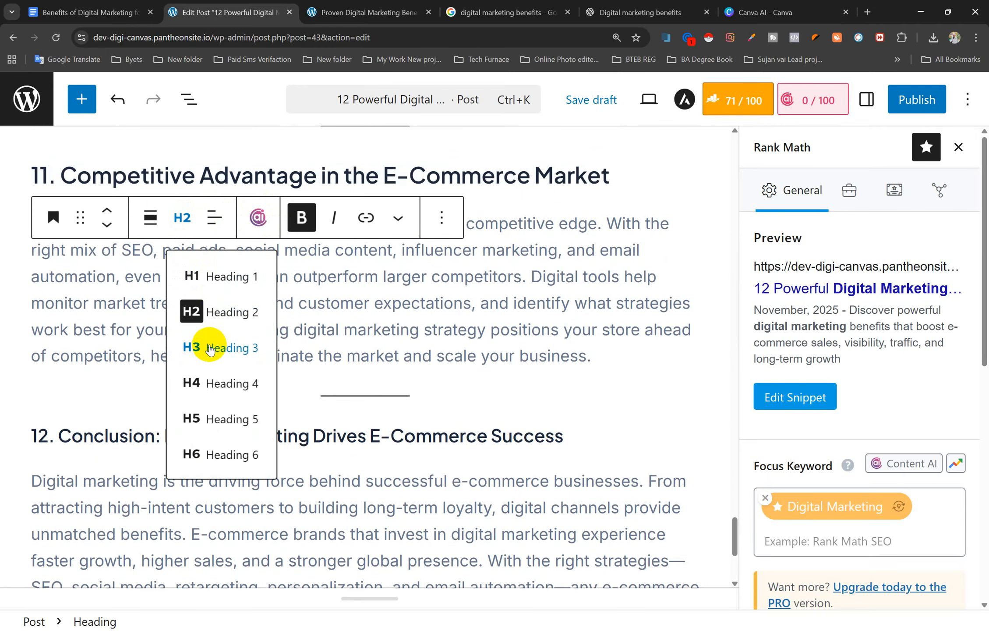
click(210, 348)
scroll(293, 368, up, 5)
click(293, 368)
- Return to the start of the post and review the Additional SEO checks in Rank Math
scroll(293, 368, up, 20)
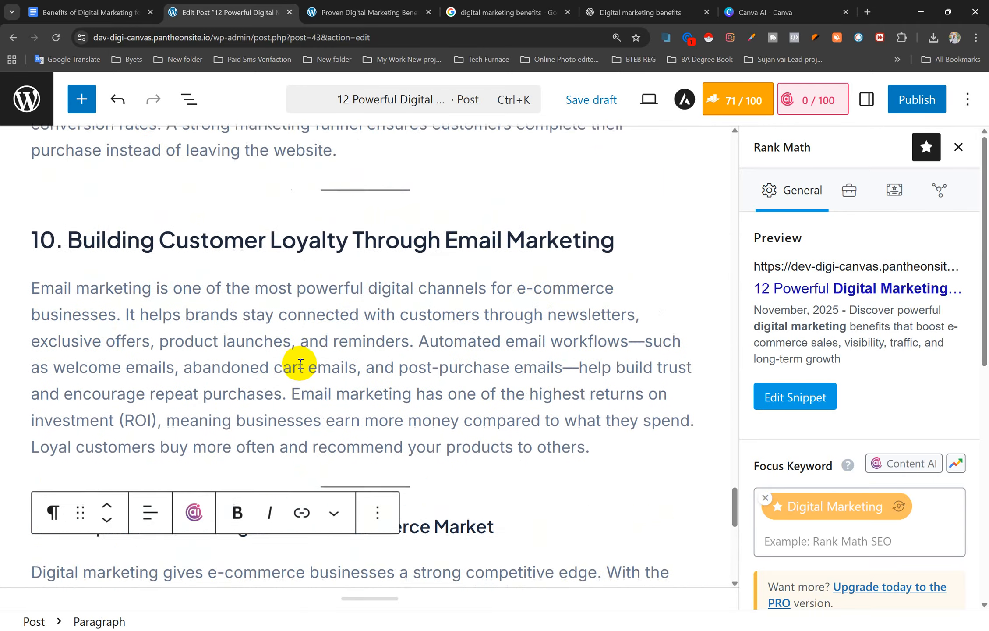
scroll(376, 317, up, 20)
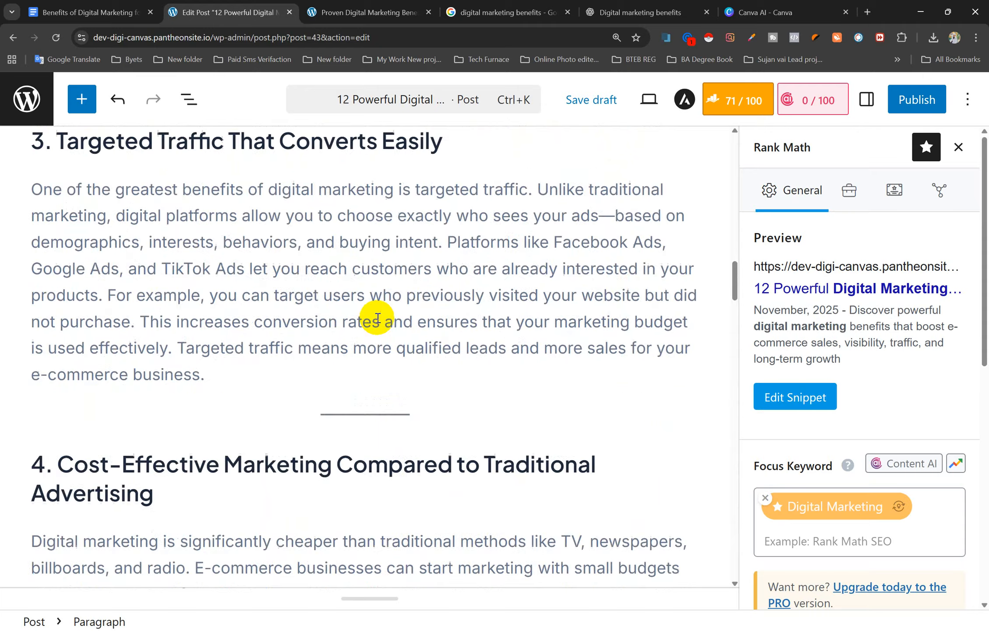
scroll(379, 317, up, 2)
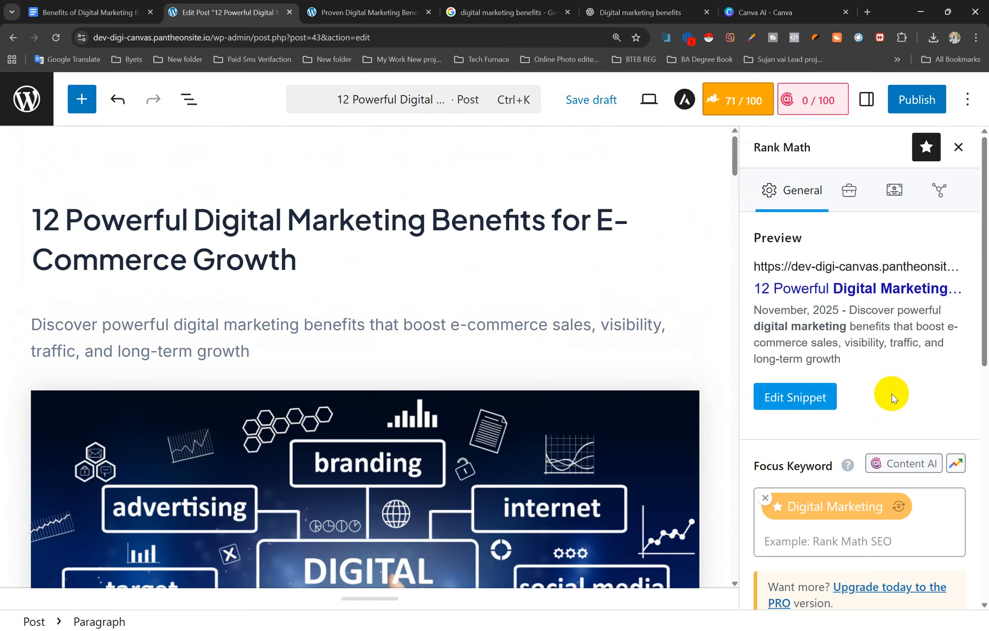
click(742, 102)
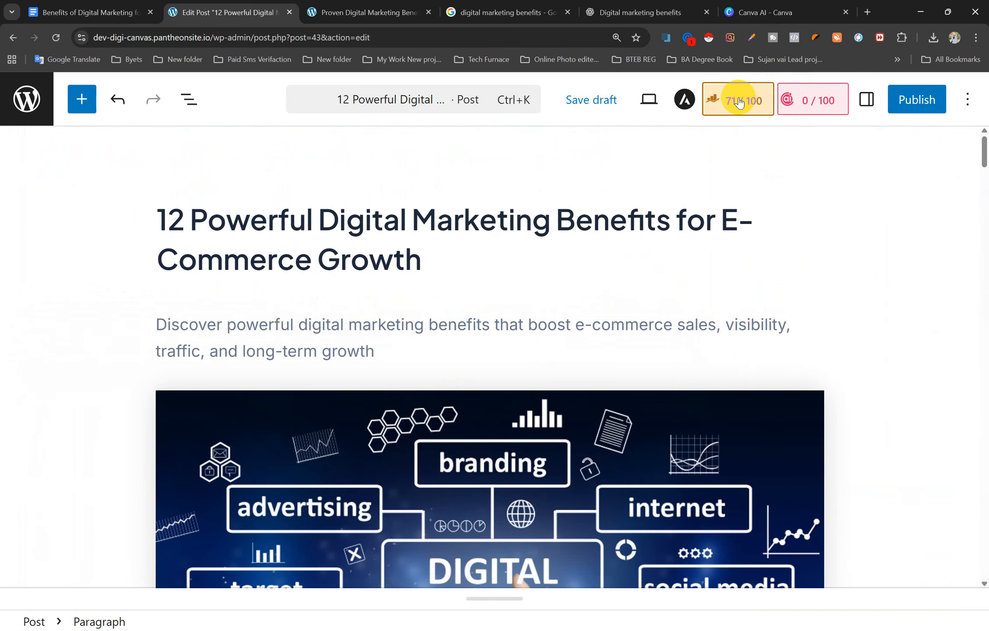
click(739, 102)
scroll(848, 421, down, 10)
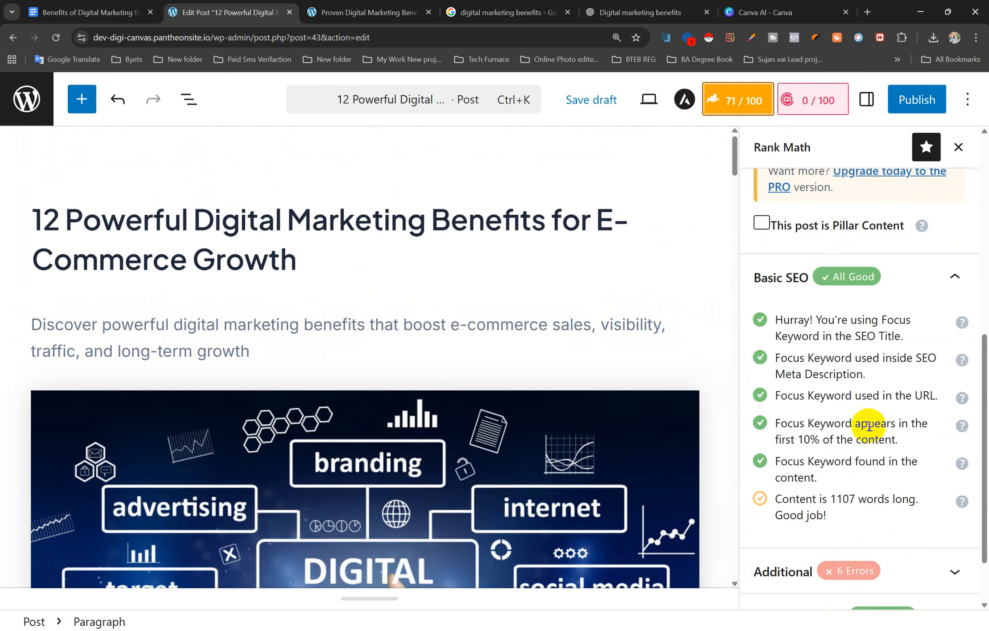
scroll(872, 412, down, 2)
click(928, 488)
scroll(937, 486, down, 8)
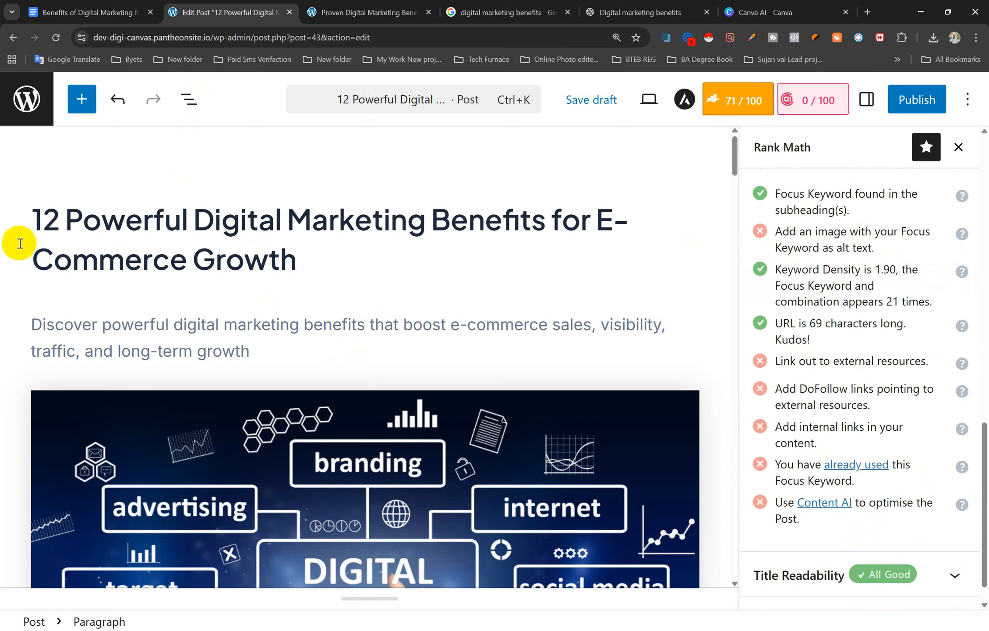
- Copy the full post title "12 Powerful Digital Marketing Benefits for E-Commerce Growth"
double_click(36, 218)
drag(35, 220, 399, 265)
key(ctrl+c)
click(287, 227)
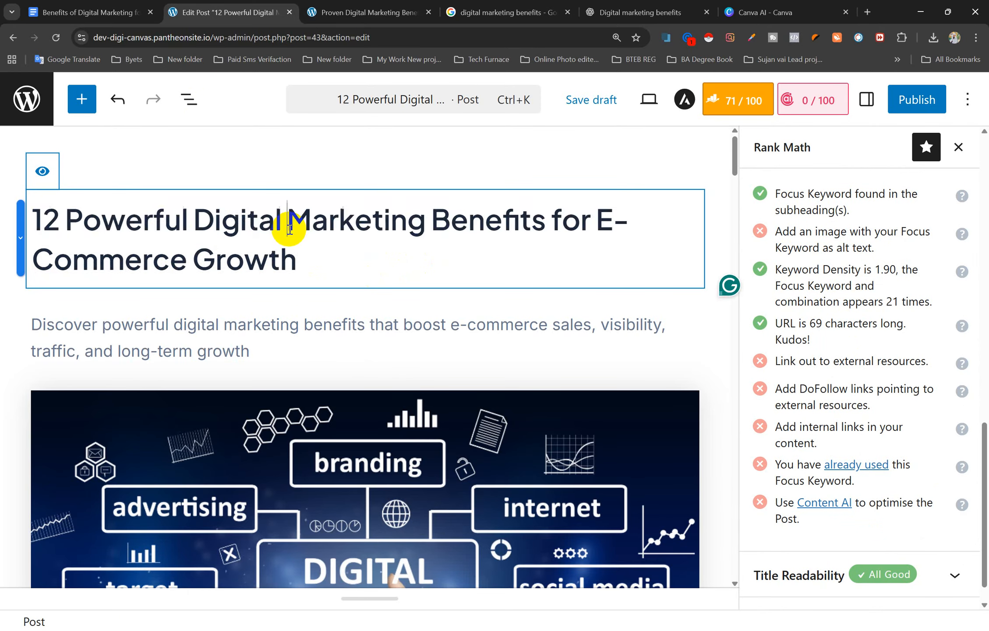
- Set the digital marketing image's alternative text to "12 Powerful Digital Marketing Benefits for E-Commerce Growth"
scroll(509, 444, down, 3)
click(509, 444)
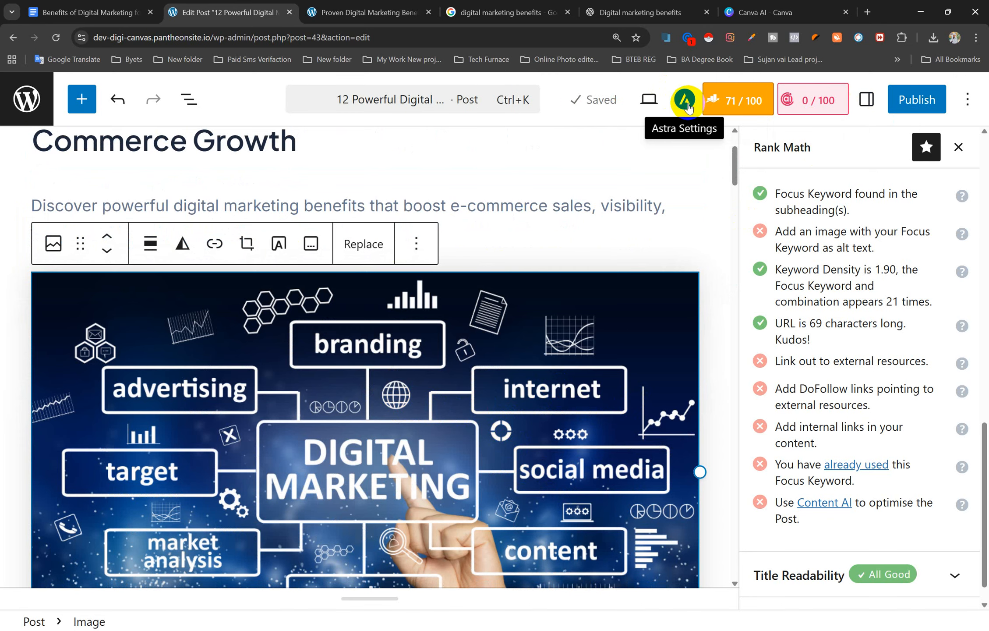
click(867, 111)
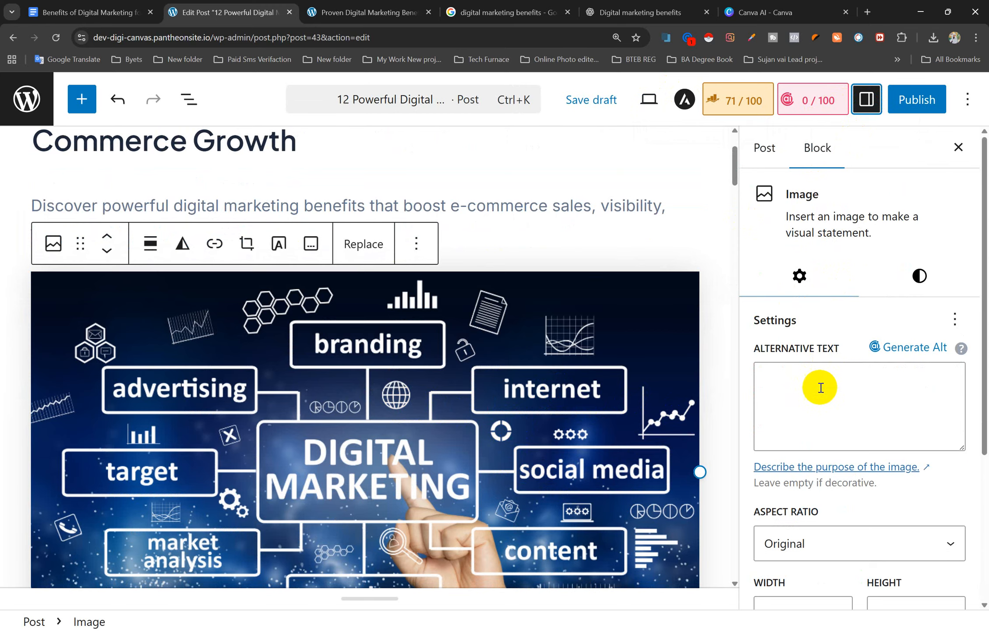
scroll(820, 388, down, 2)
scroll(815, 347, up, 2)
click(806, 384)
key(ctrl+v)
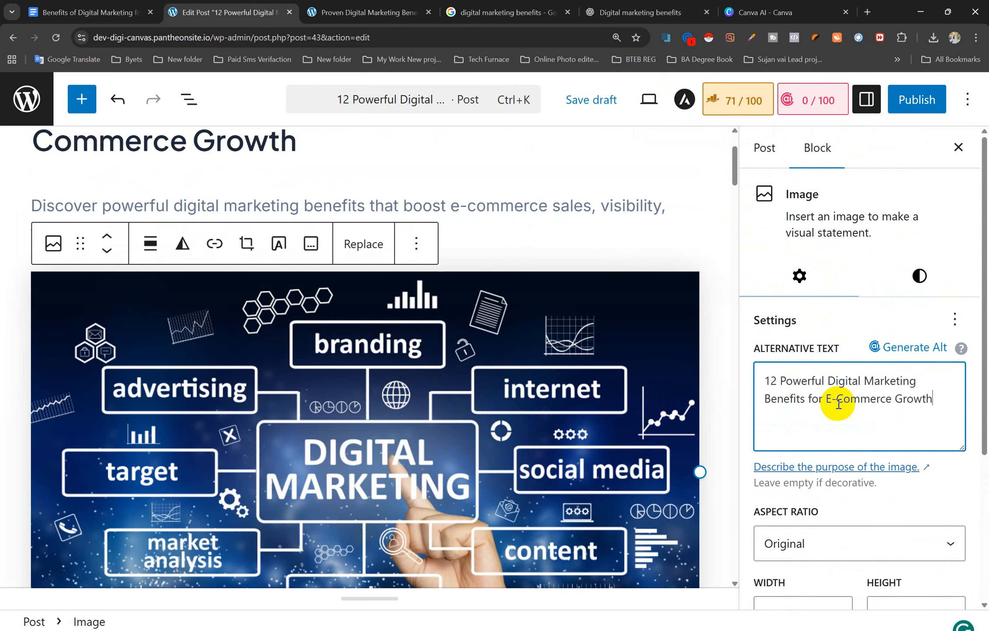
- Expand the image's advanced settings and look over the HTML anchor, CSS class and title attribute fields
scroll(839, 403, down, 5)
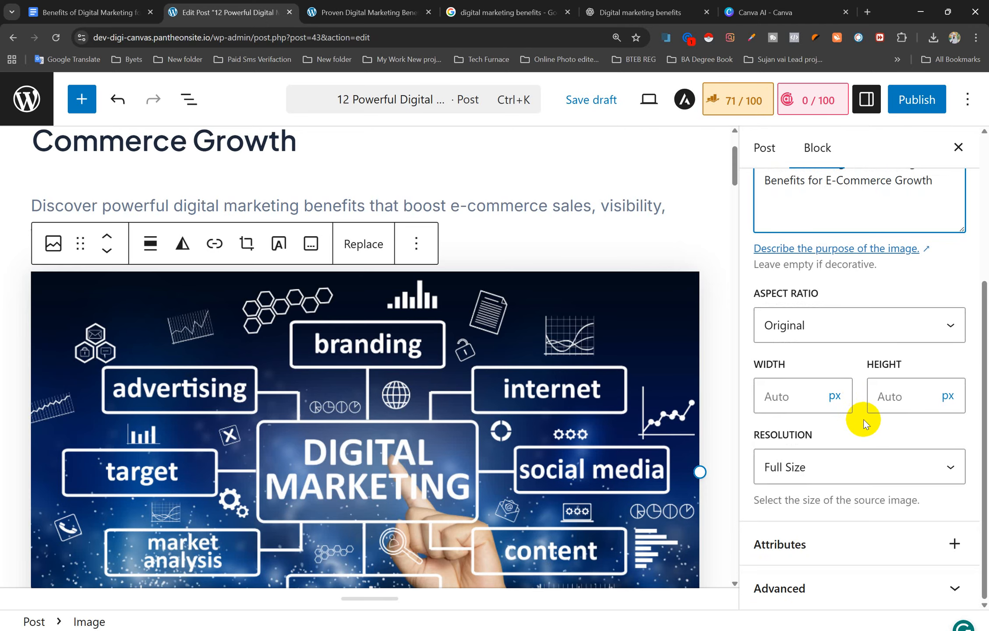
click(954, 587)
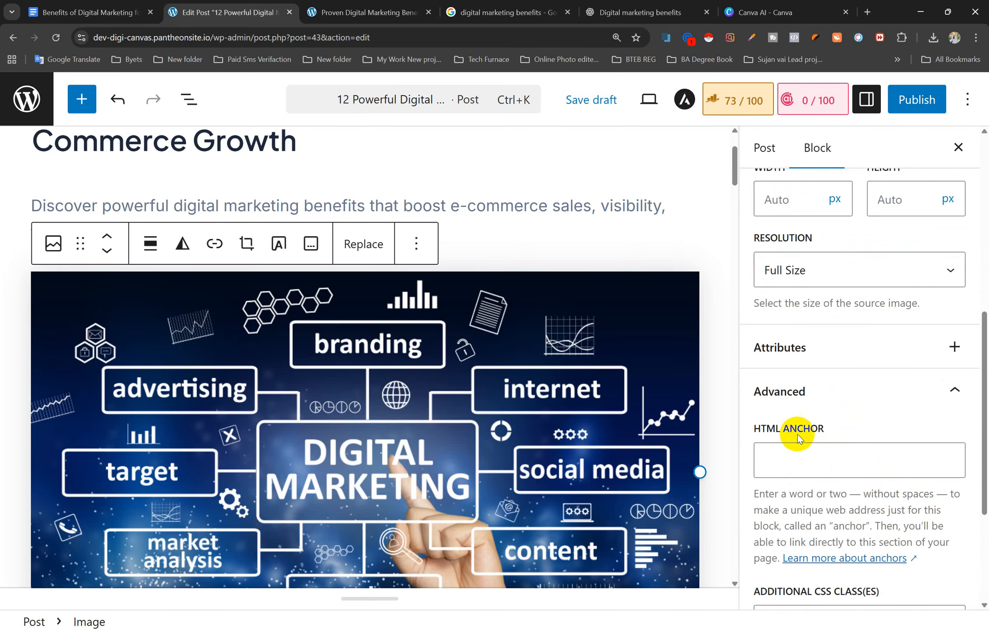
scroll(855, 438, up, 3)
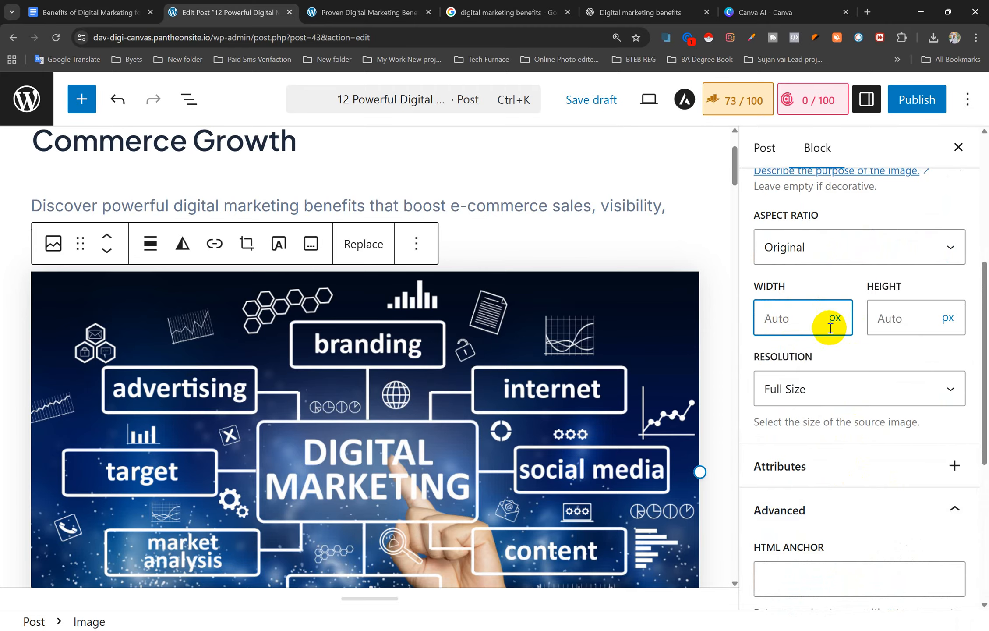
scroll(814, 329, down, 4)
scroll(821, 360, down, 1)
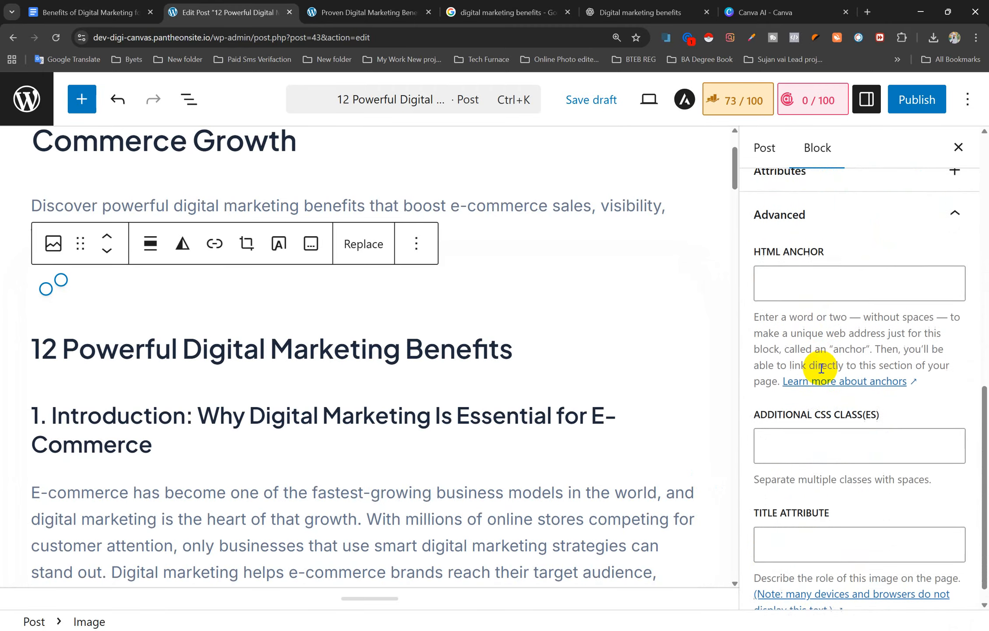
scroll(824, 457, down, 1)
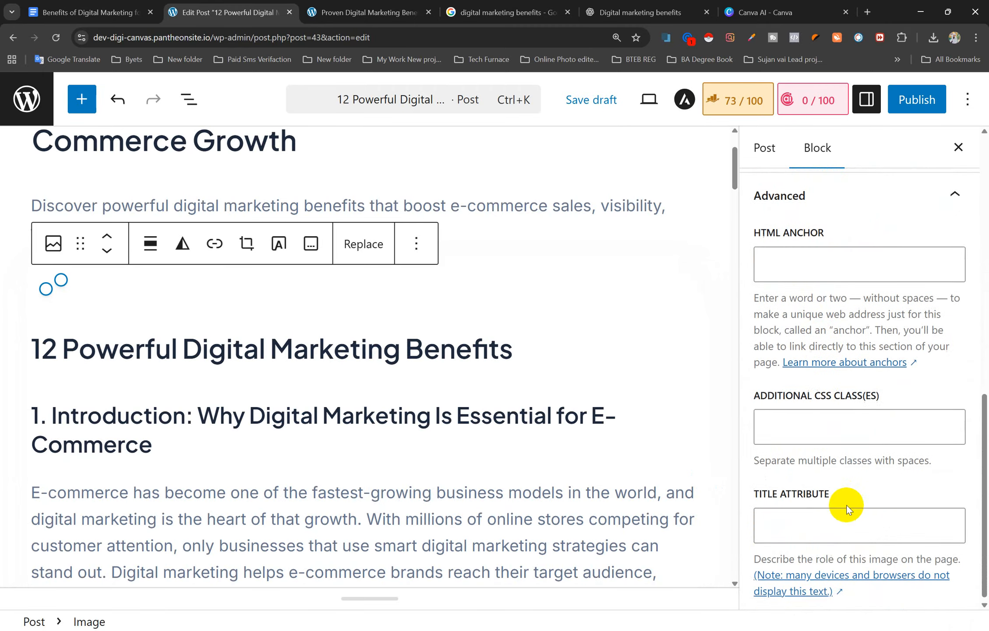
click(830, 511)
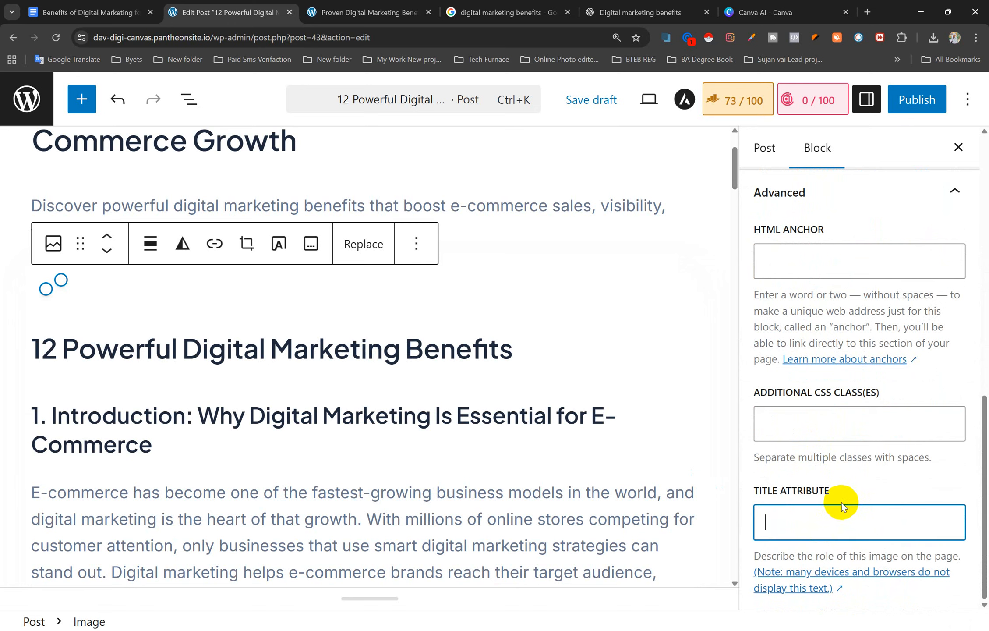
- Clear the image's accidental width value so its width is automatic
scroll(843, 513, up, 4)
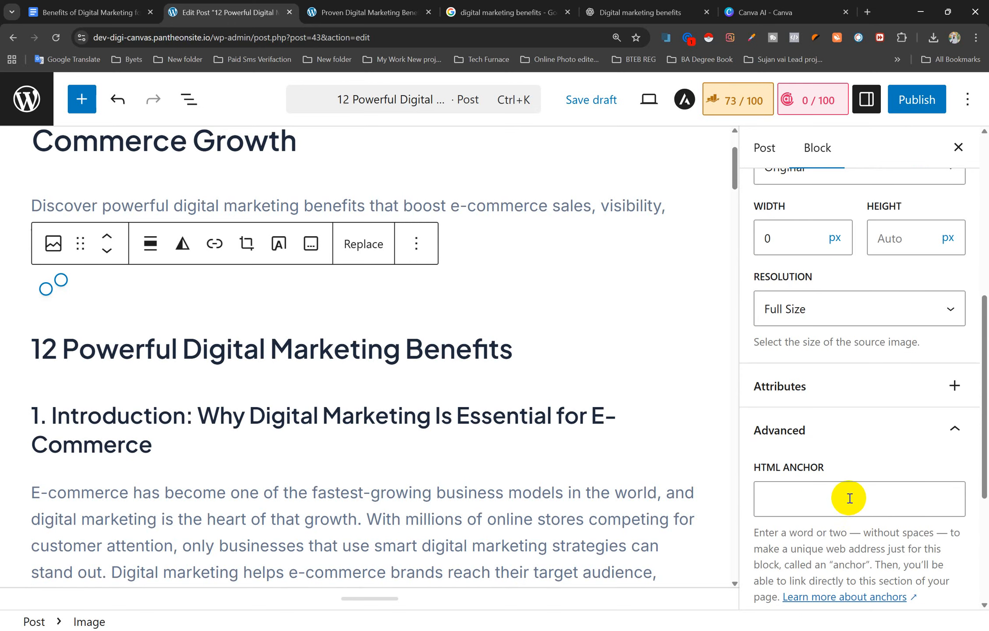
scroll(849, 498, up, 2)
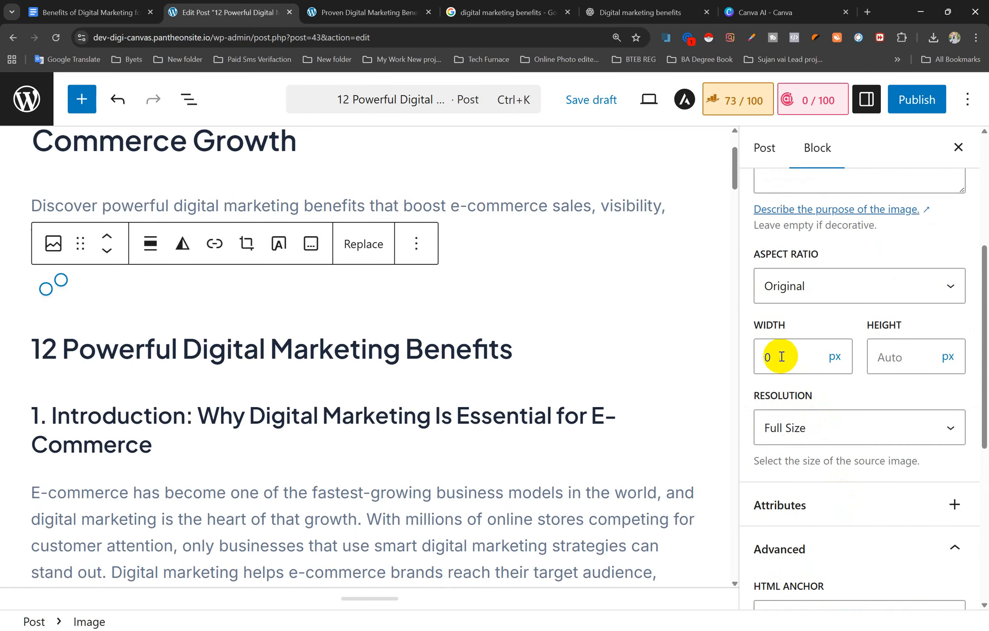
key(BackSpace)
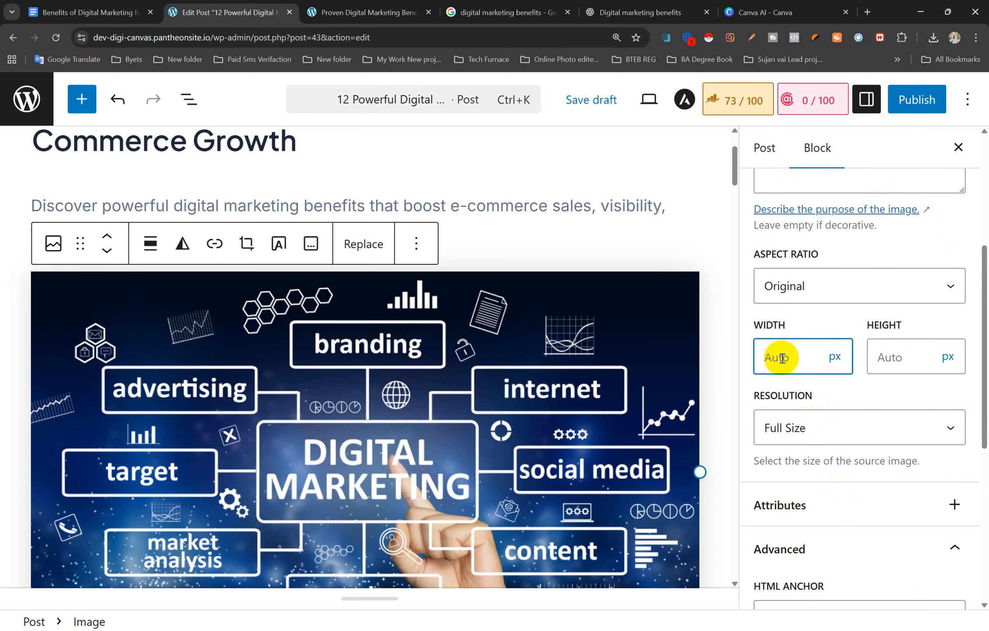
click(749, 379)
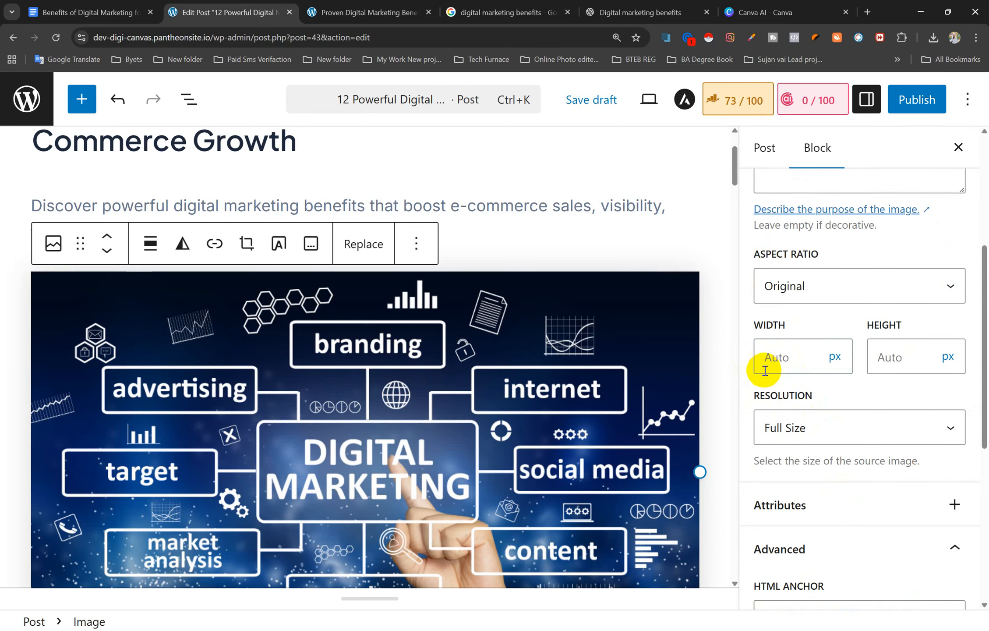
scroll(851, 338, up, 3)
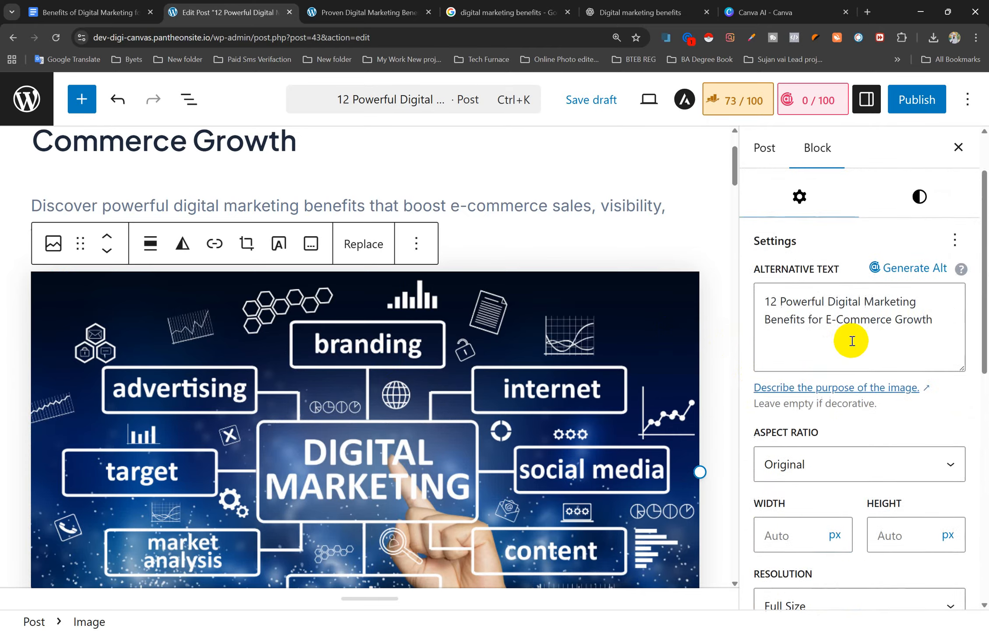
scroll(852, 342, down, 4)
scroll(861, 356, up, 6)
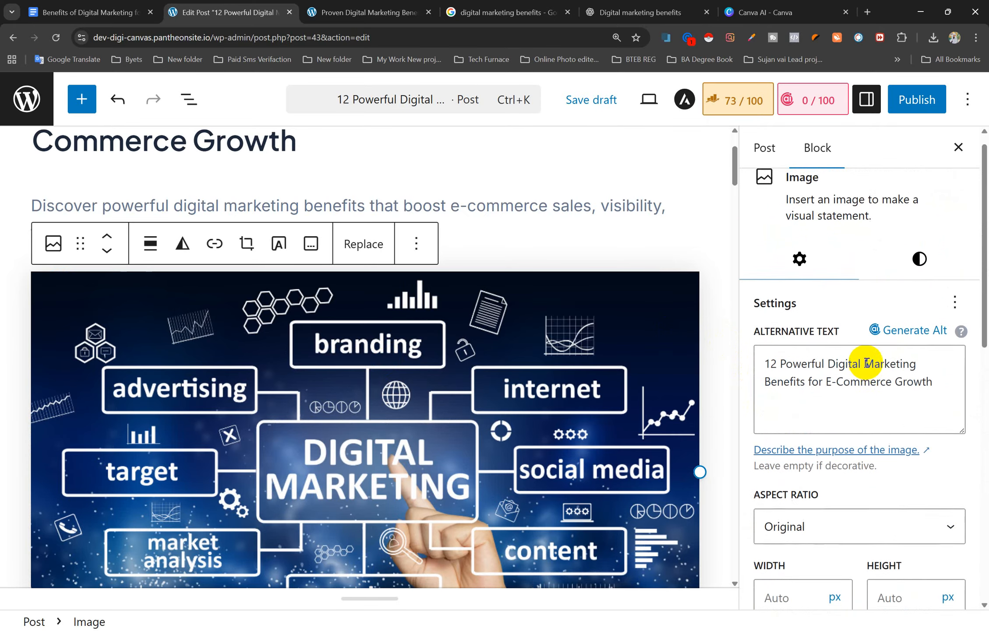
scroll(894, 405, down, 12)
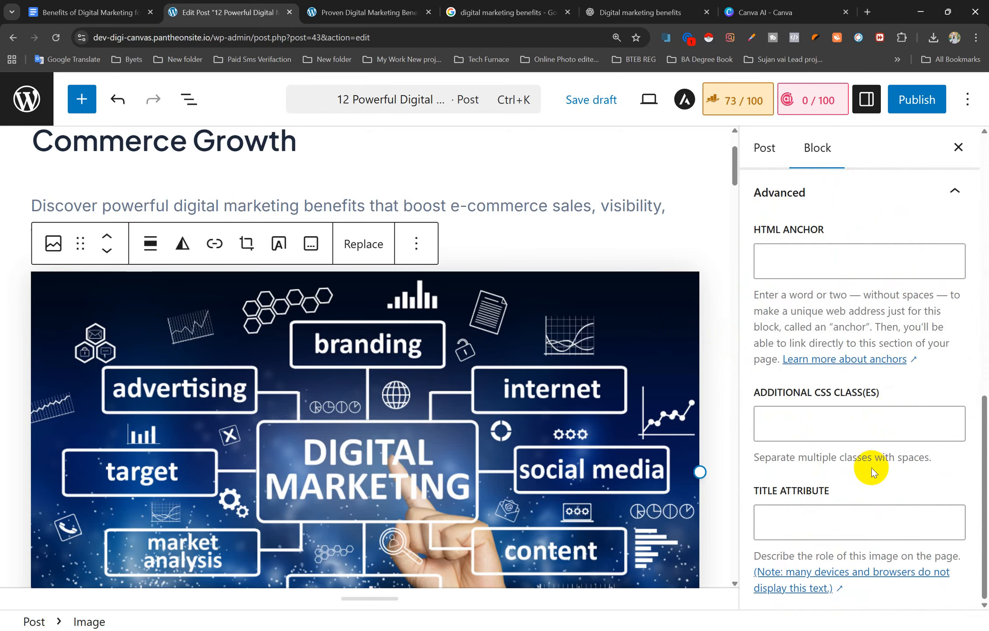
scroll(877, 474, up, 12)
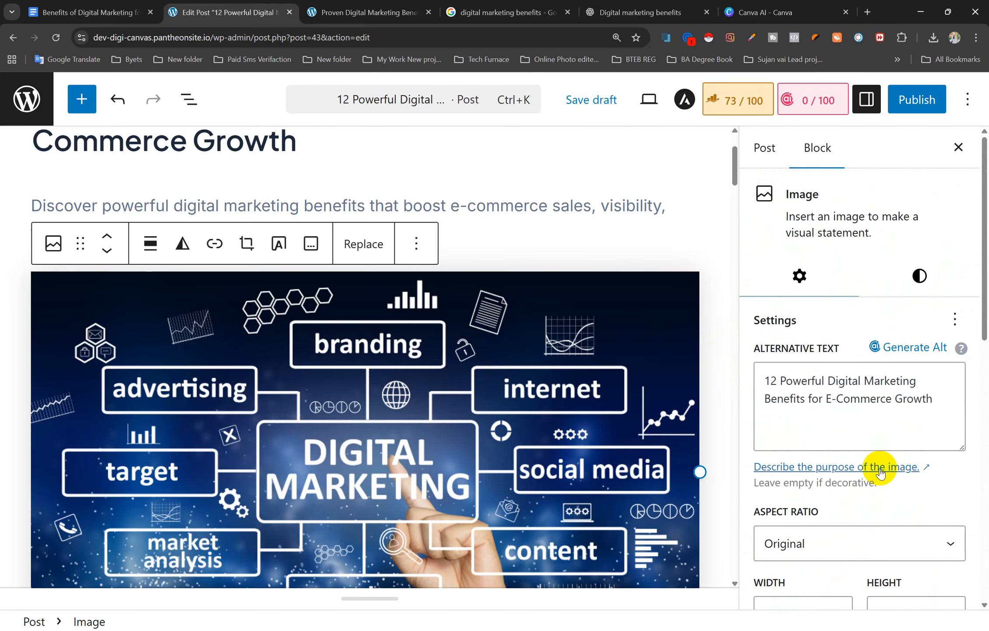
- Reopen Rank Math's Additional checks and examine the item about the focus keyword in image alt attributes
click(745, 100)
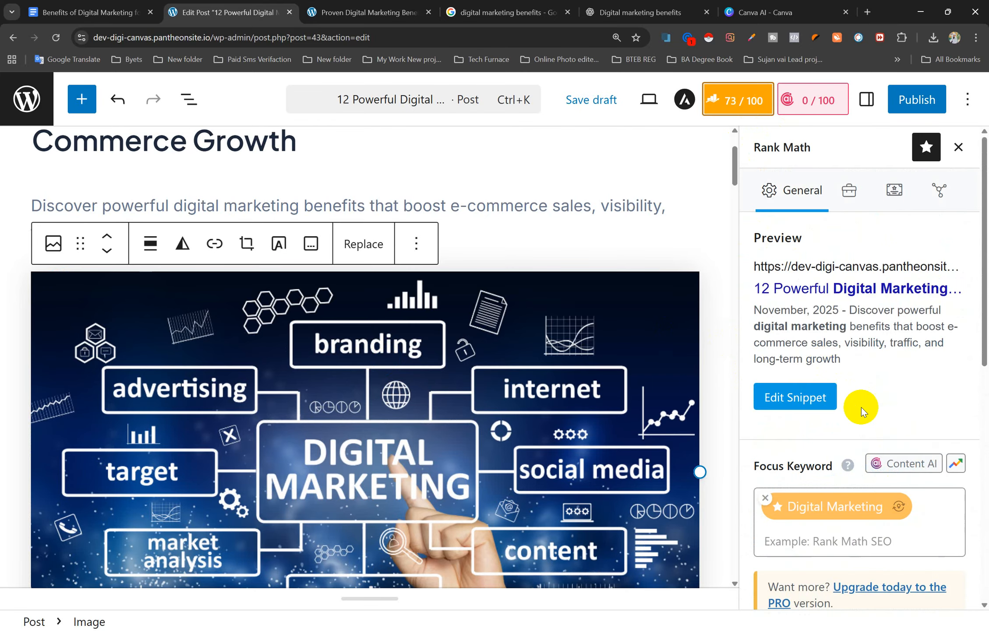
scroll(872, 438, down, 5)
scroll(890, 484, down, 2)
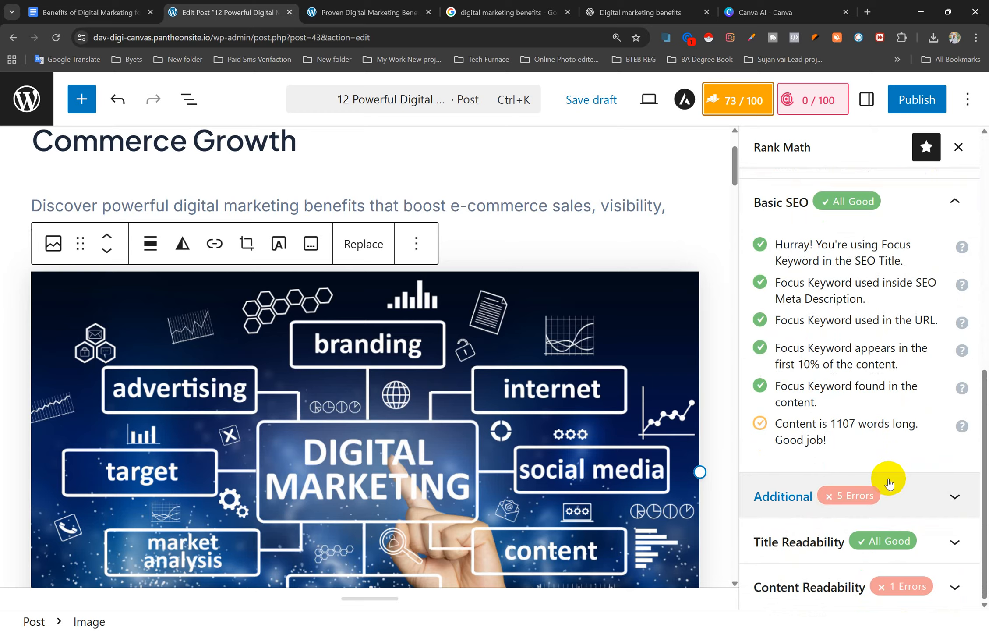
click(947, 493)
scroll(920, 469, down, 6)
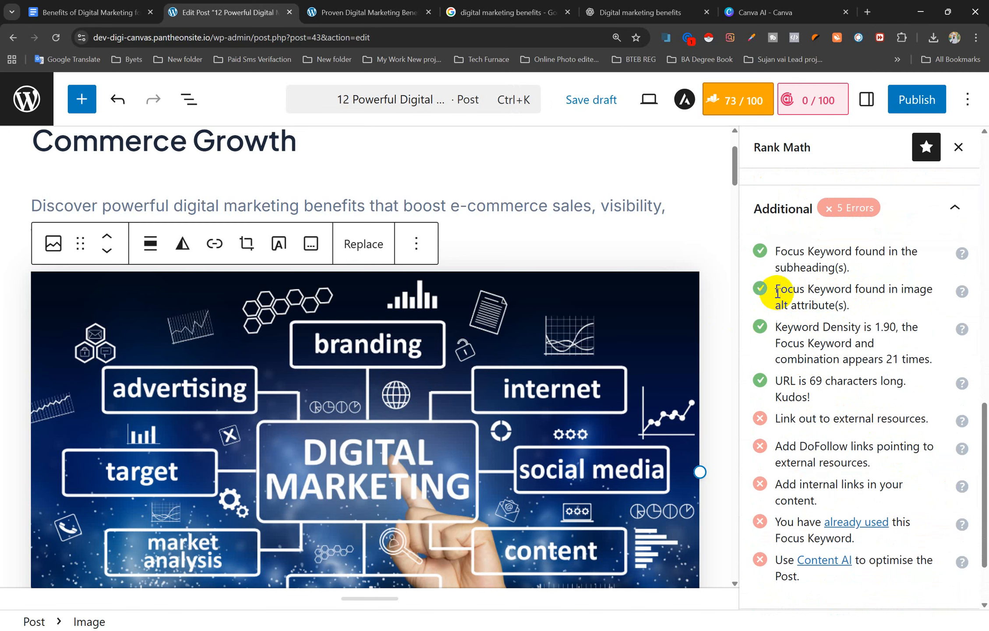
drag(777, 293, 872, 311)
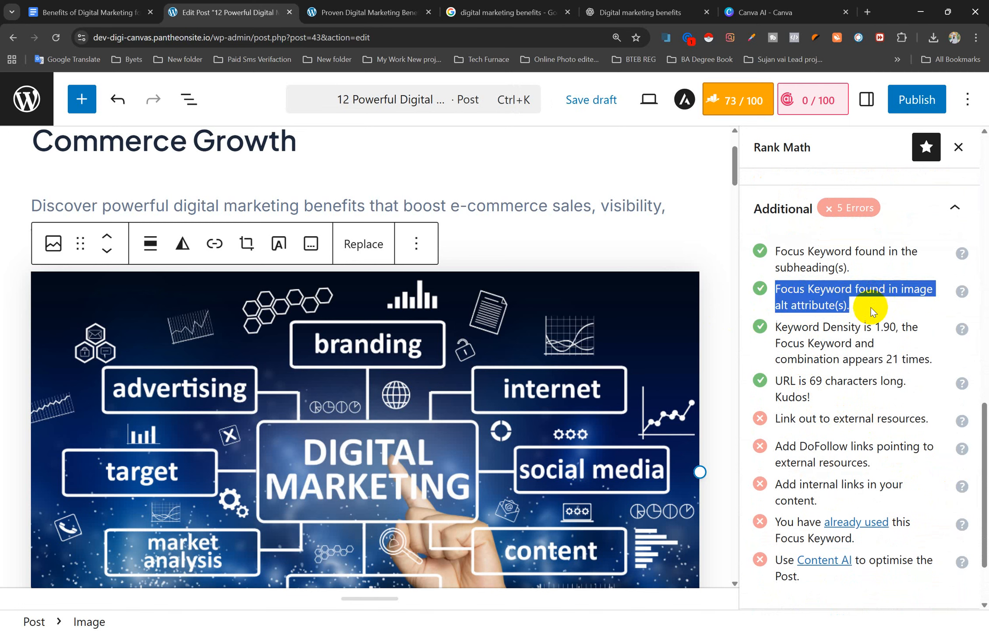
- Open the Digital Marketing Institute article "The 7 Big Benefits of a Digital Marketing Career" from the Google results and copy its URL
click(817, 292)
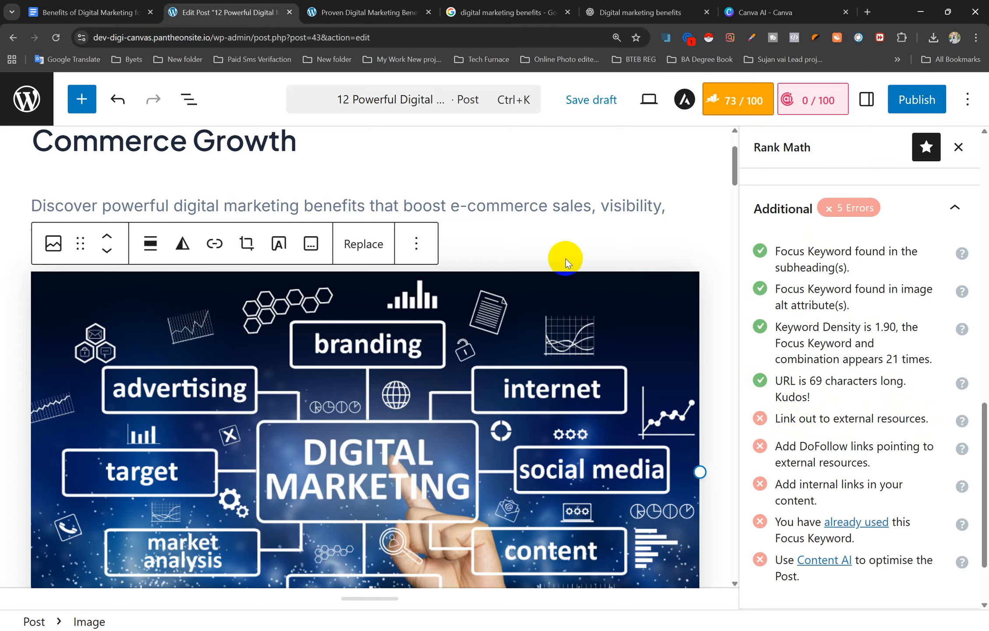
click(542, 232)
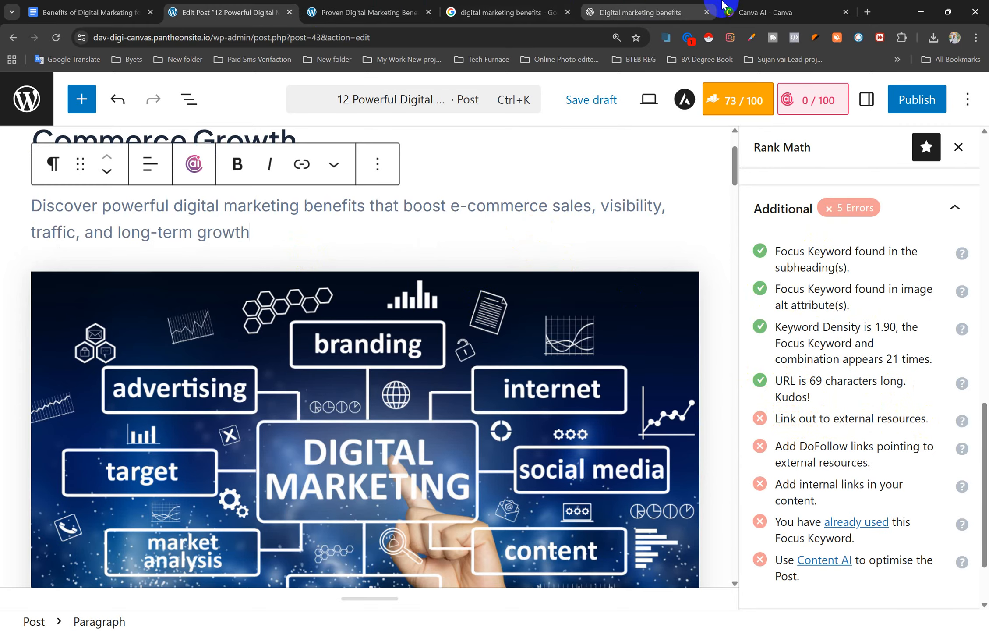
click(628, 3)
click(504, 12)
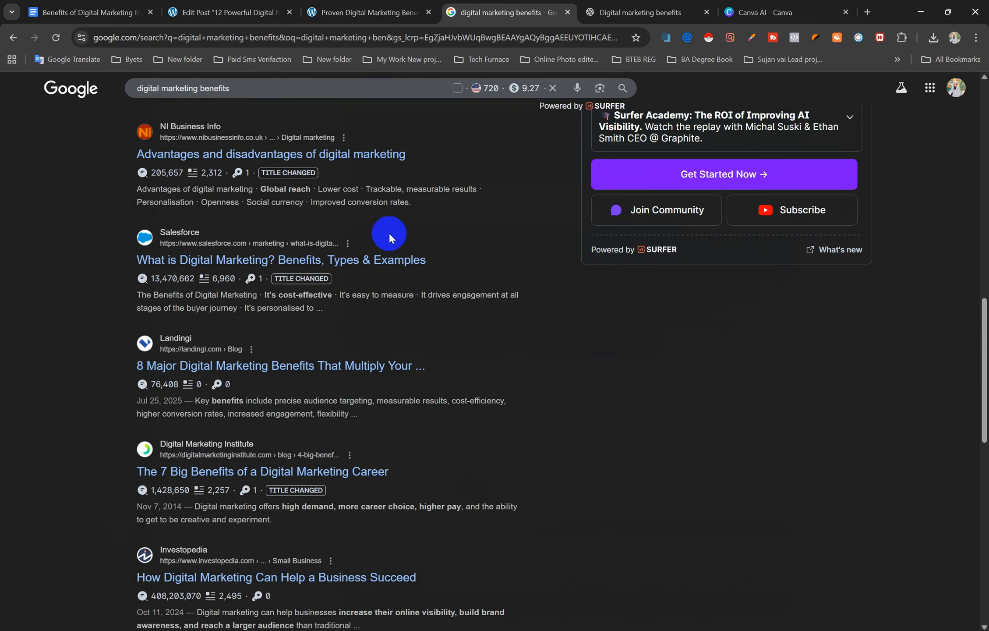
scroll(263, 396, up, 1)
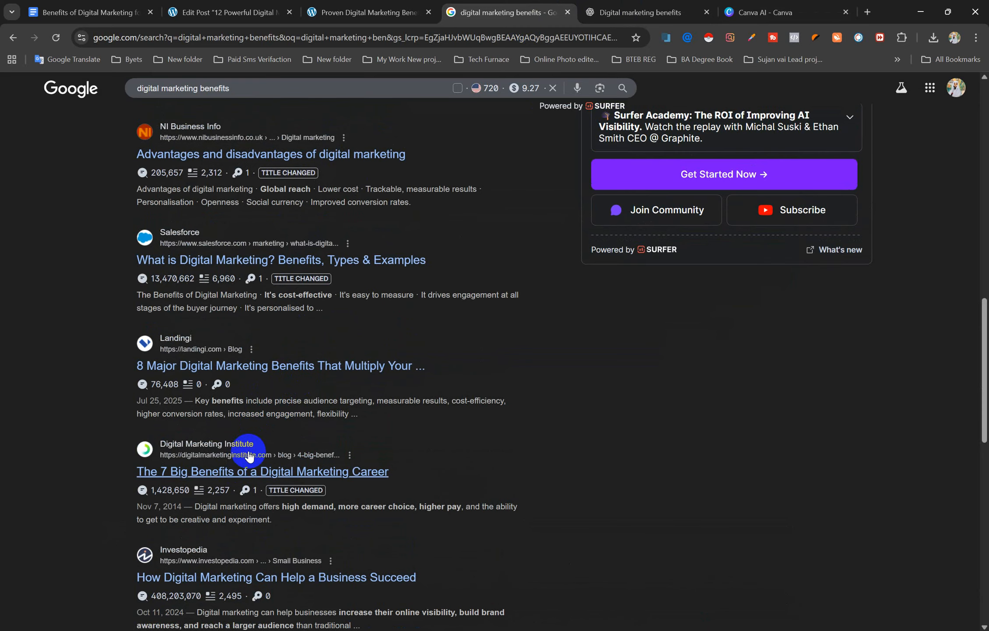
ctrl+click(200, 477)
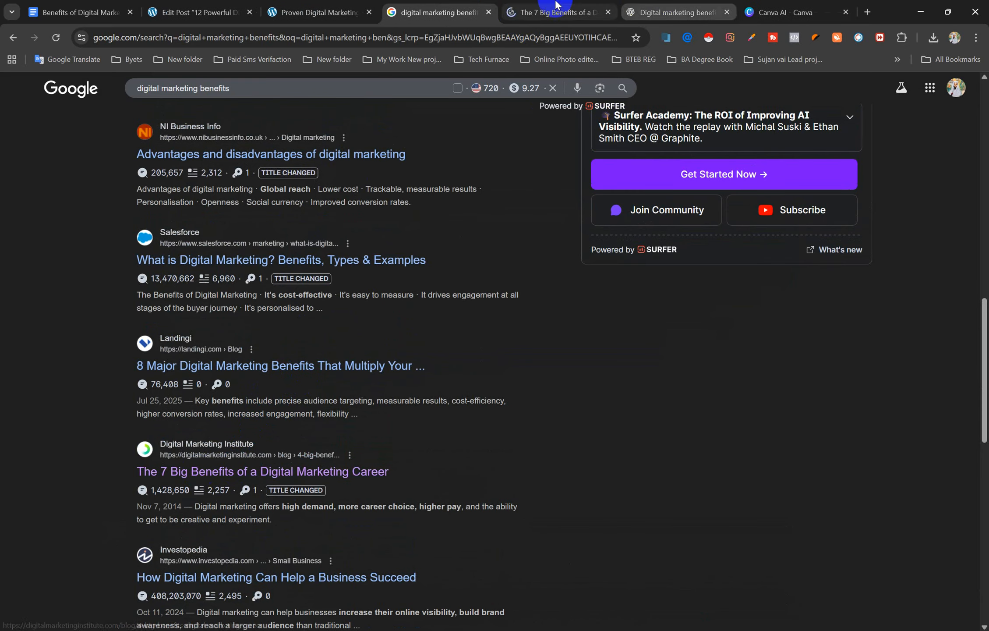
key(ctrl+Tab)
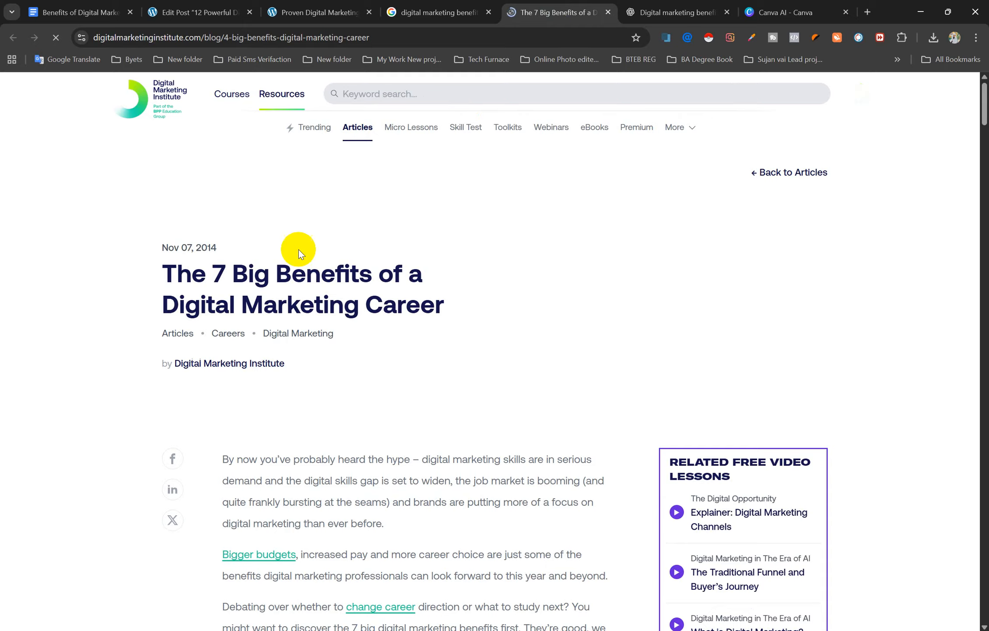
click(388, 34)
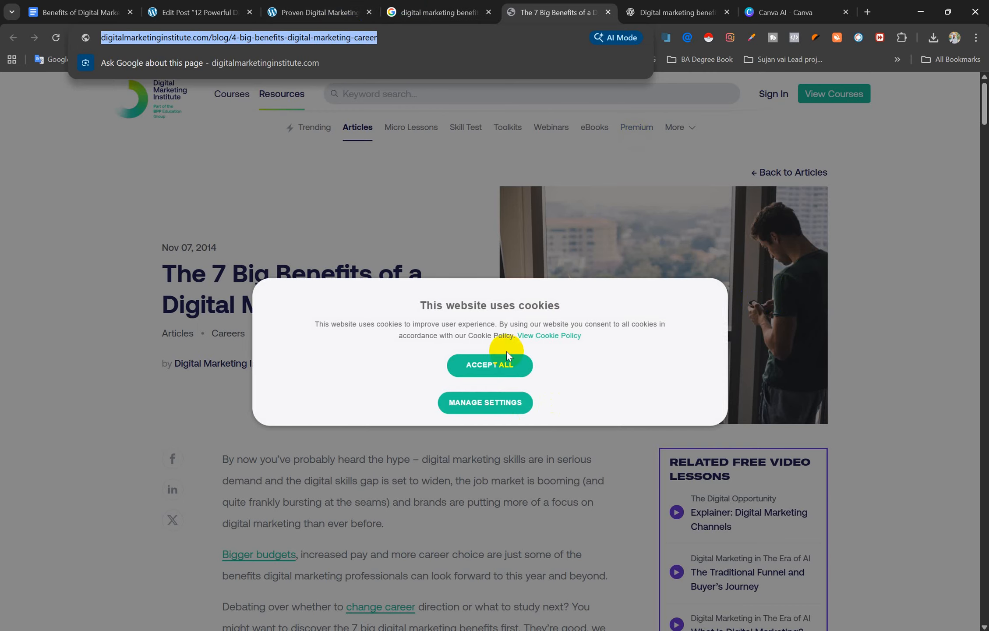
click(506, 355)
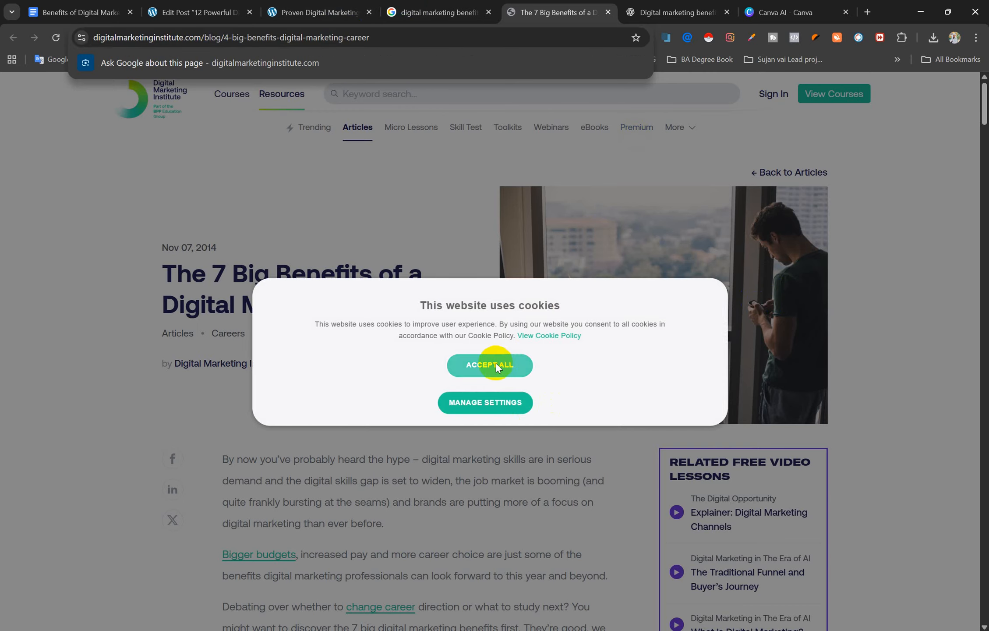
- Return to the post editor and add a new paragraph reading "More info" below the section 12 conclusion text
click(320, 11)
click(220, 12)
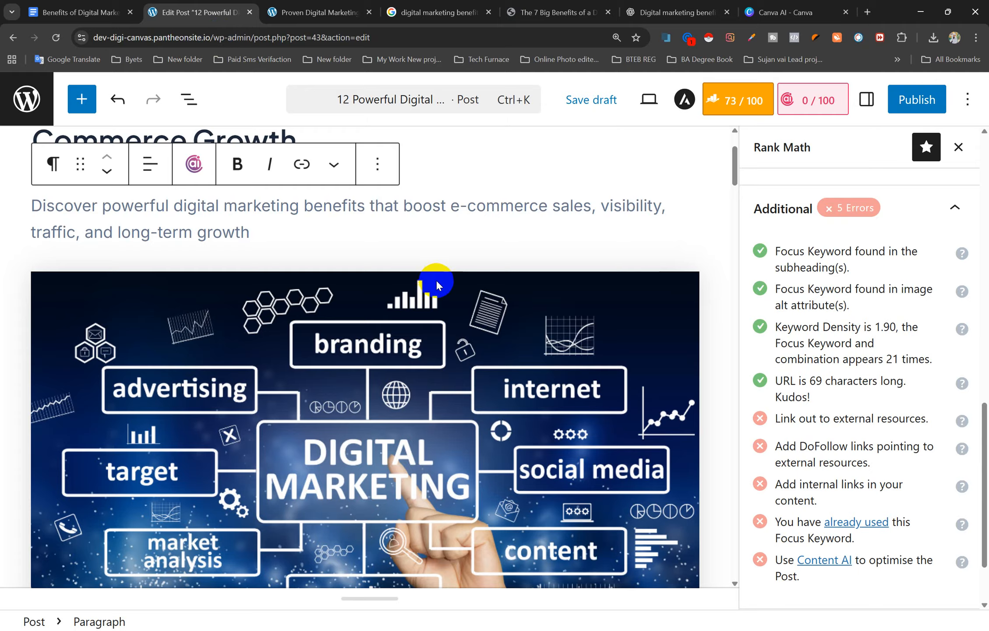
scroll(412, 404, down, 20)
scroll(420, 423, down, 20)
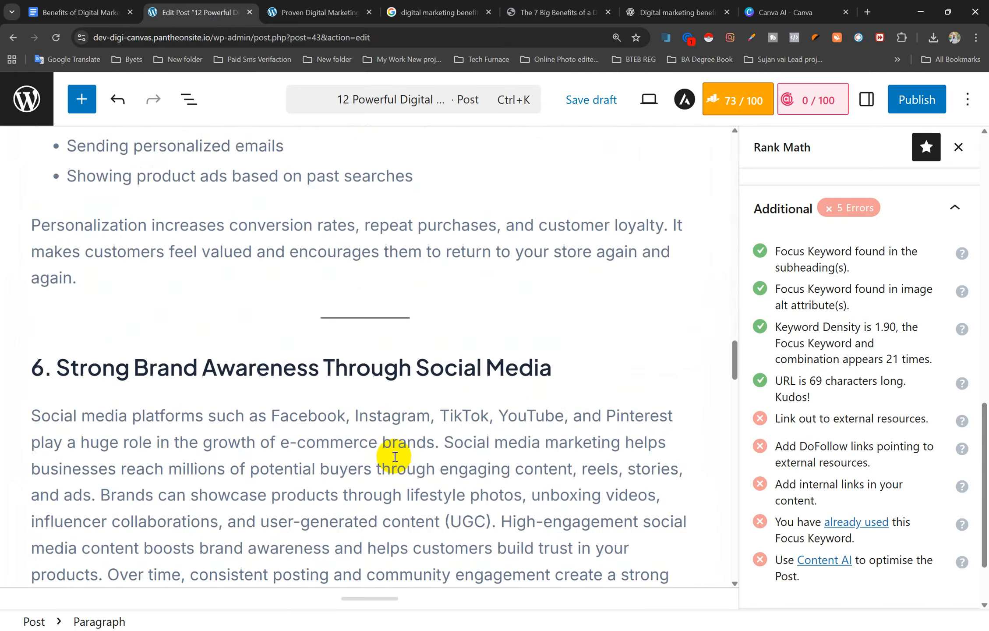
scroll(387, 470, down, 10)
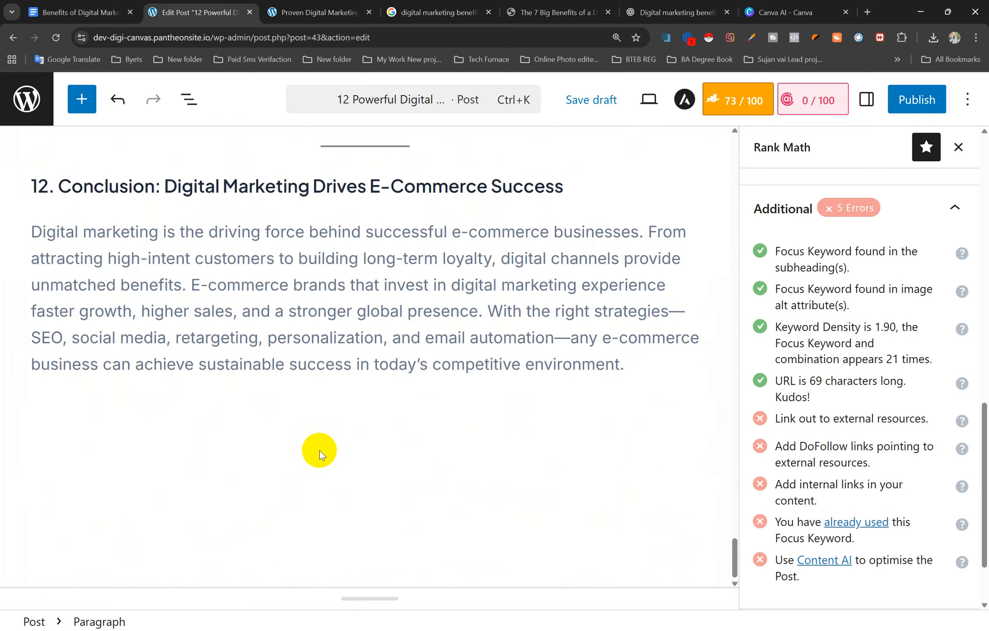
click(294, 422)
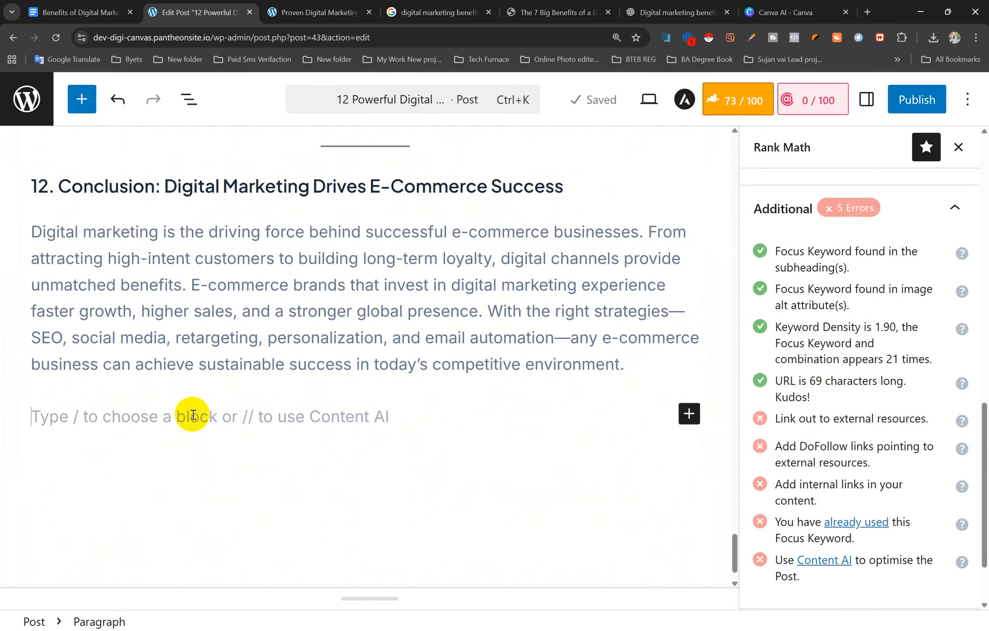
text(More info)
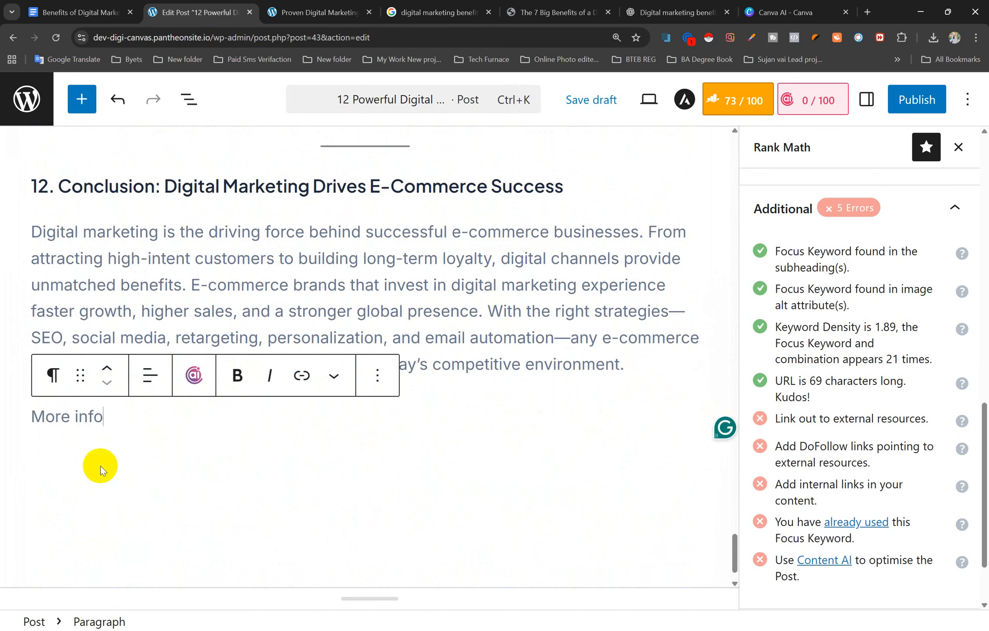
- Link the "More info" text to the copied digitalmarketinginstitute.com/blog/4-big-benefits-digital-marketing-career article
drag(103, 416, 32, 416)
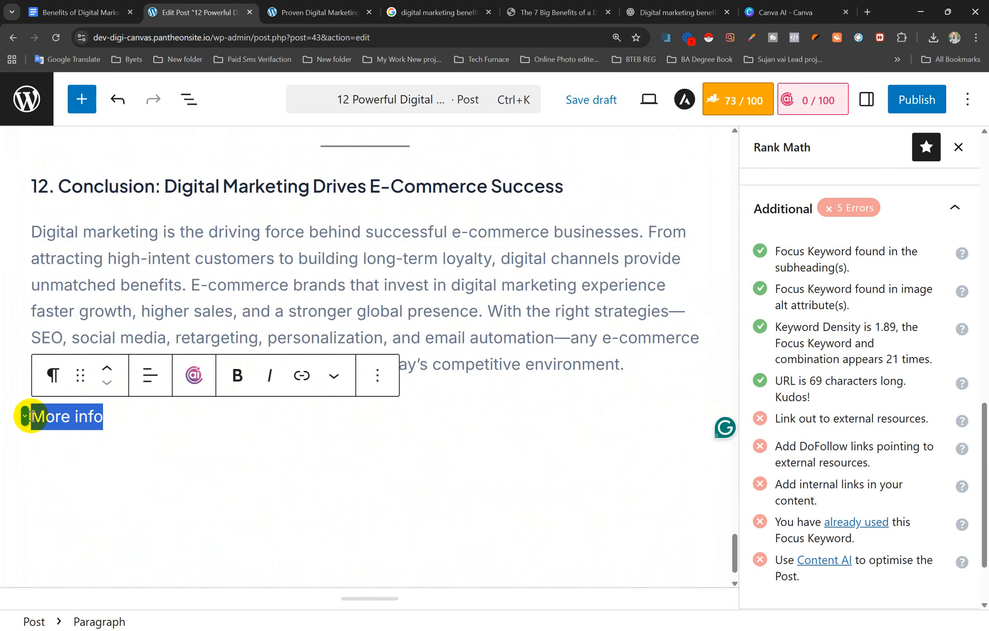
click(302, 380)
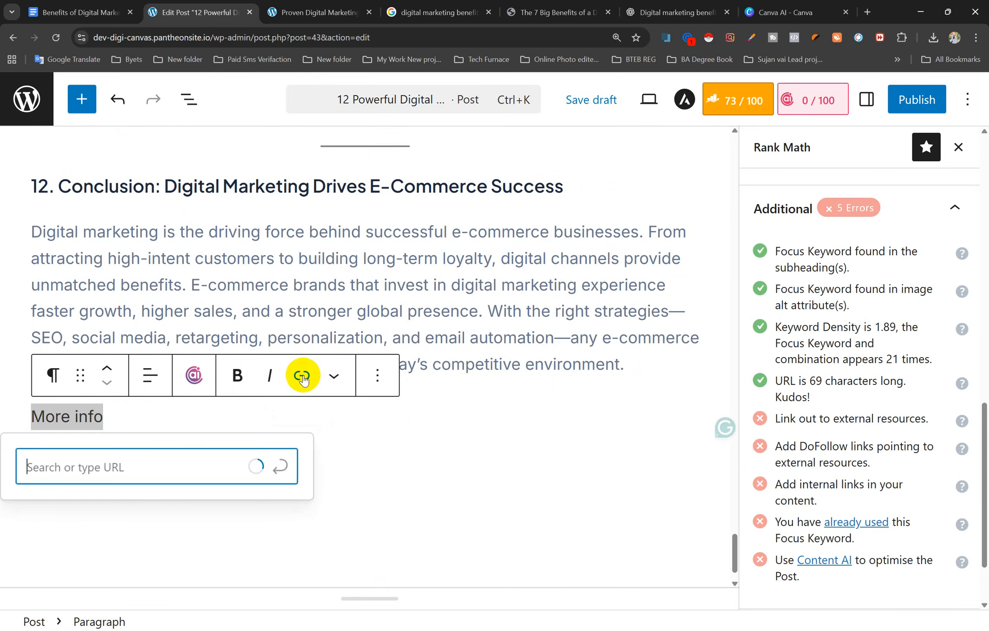
key(ctrl+v)
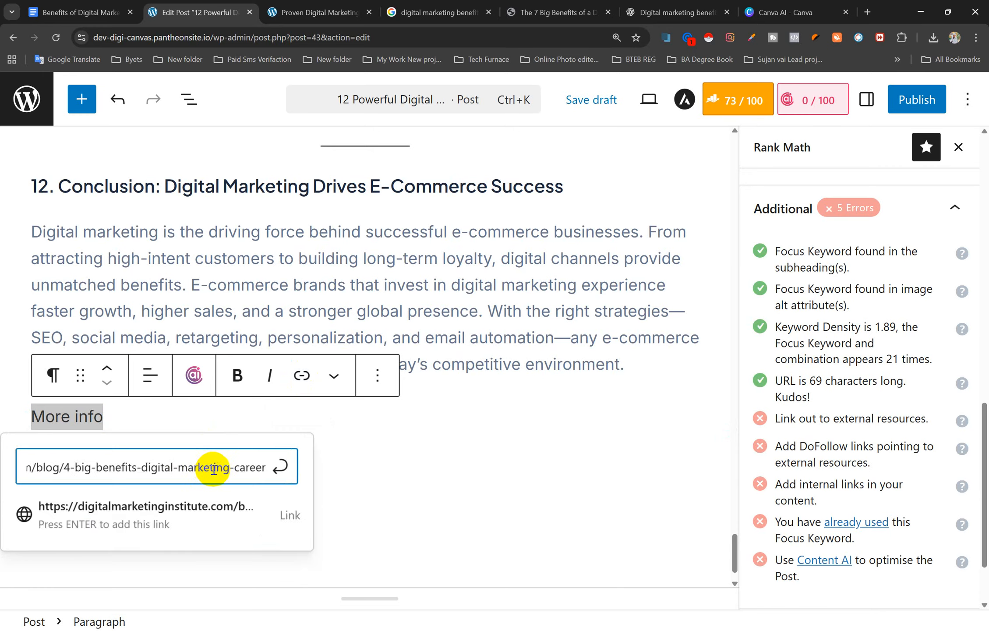
key(Return)
click(247, 471)
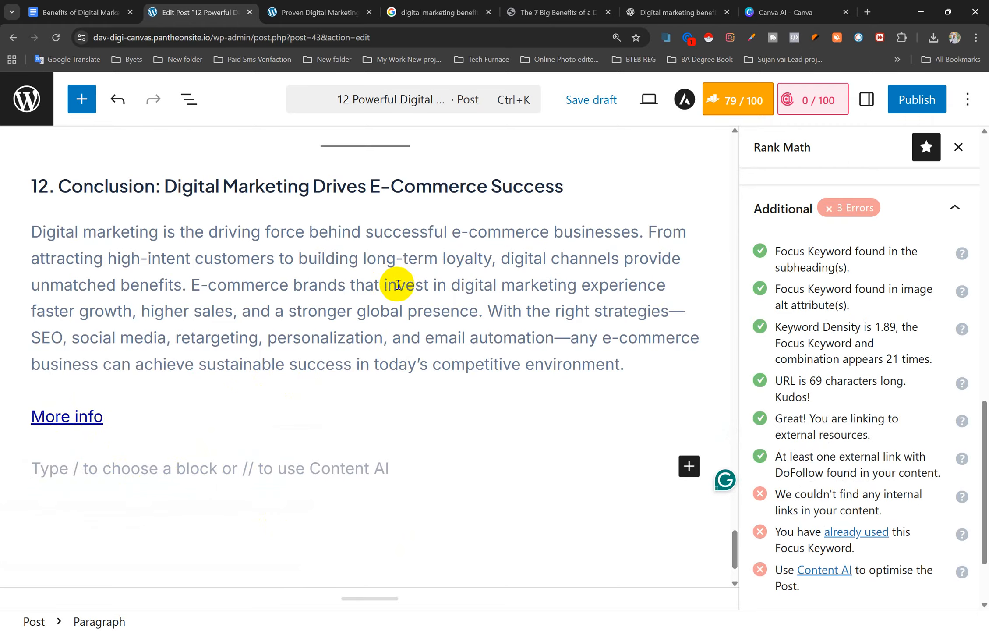
- Copy the URL of the site's own post "Proven Digital Marketing Benefits for Local Biz 2025" and return to the post editor
scroll(338, 320, up, 5)
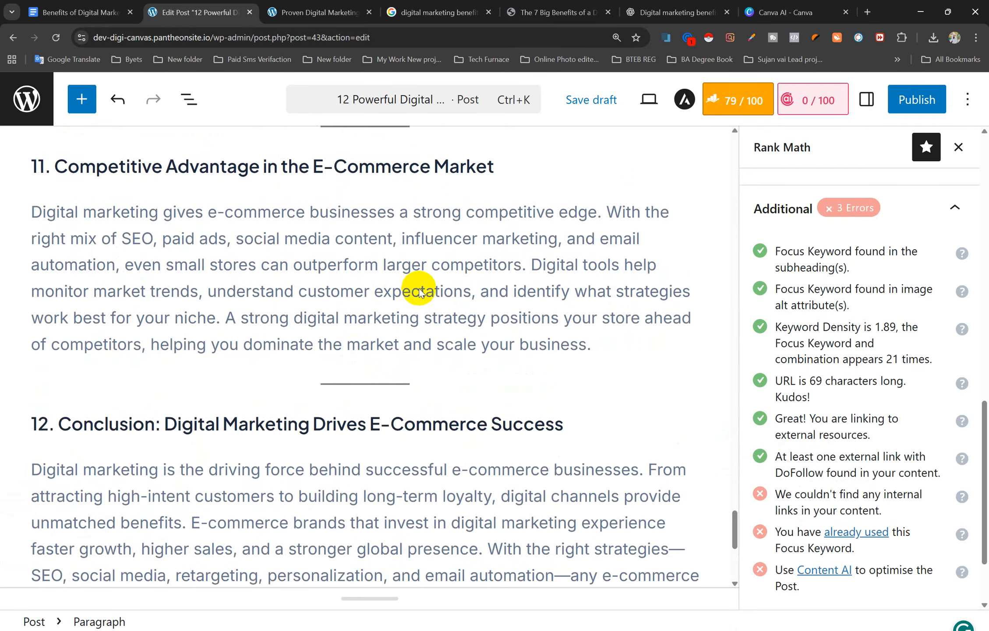
click(335, 6)
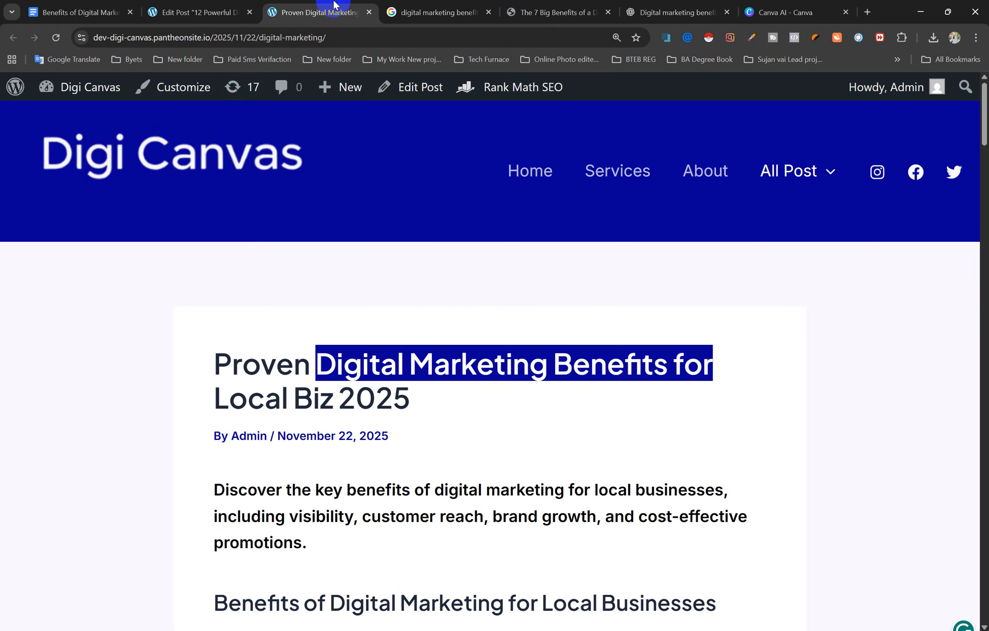
click(541, 305)
scroll(452, 406, down, 5)
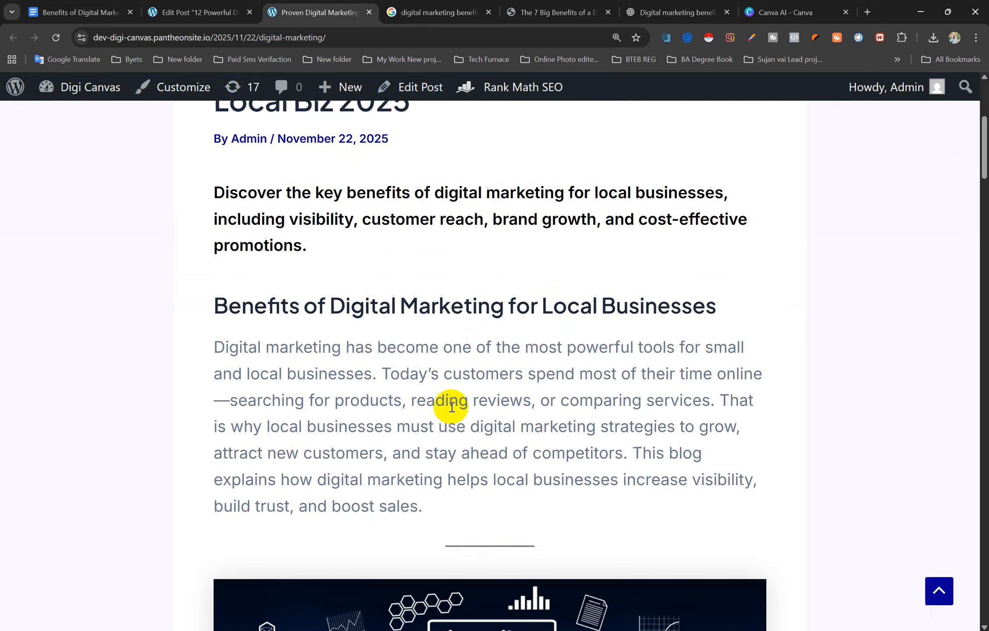
click(350, 32)
key(ctrl+c)
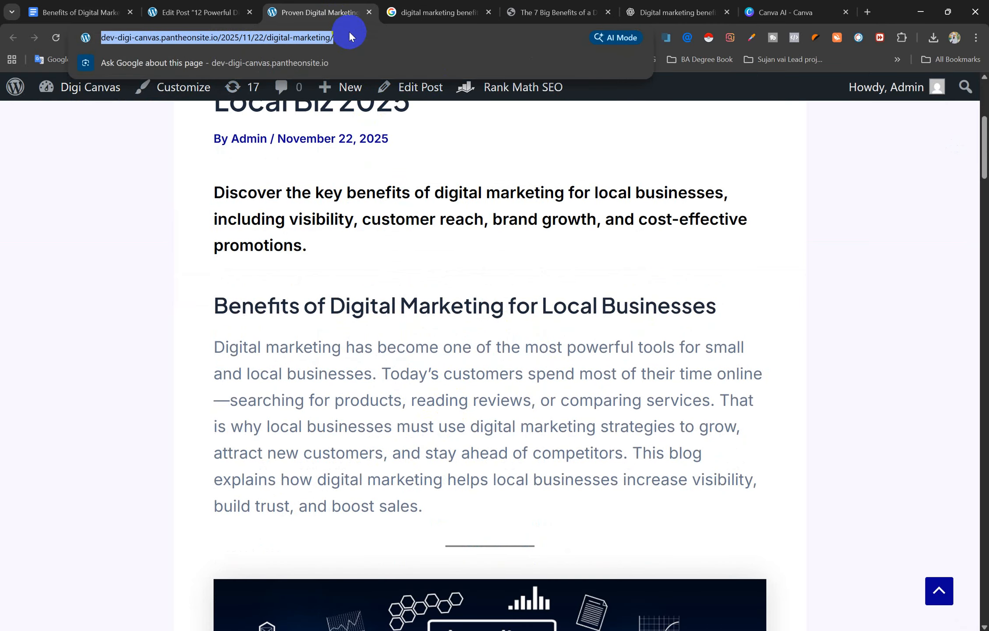
click(195, 12)
click(323, 6)
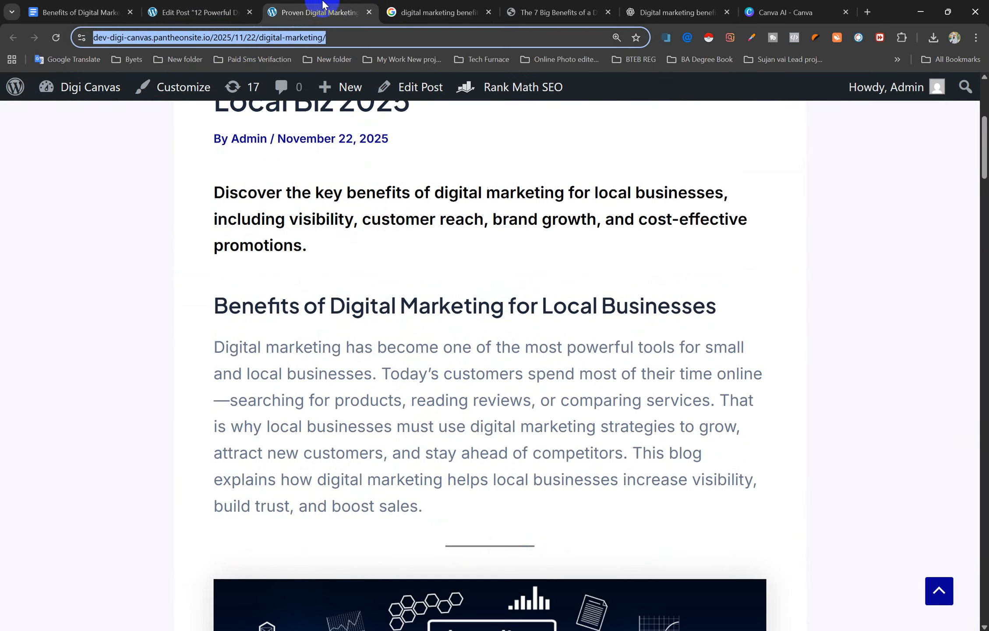
click(206, 11)
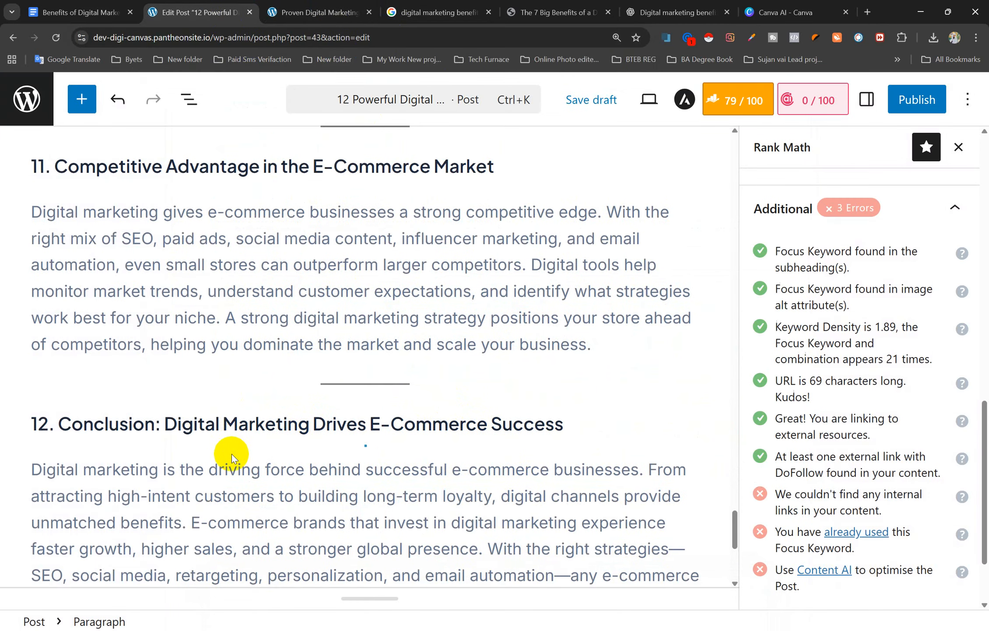
- Link the section 9 heading text "Higher Conversion Rates Through Optimized Funnels" to the copied internal post URL ending in /2025/11/22/digital-marketing/
scroll(422, 419, up, 4)
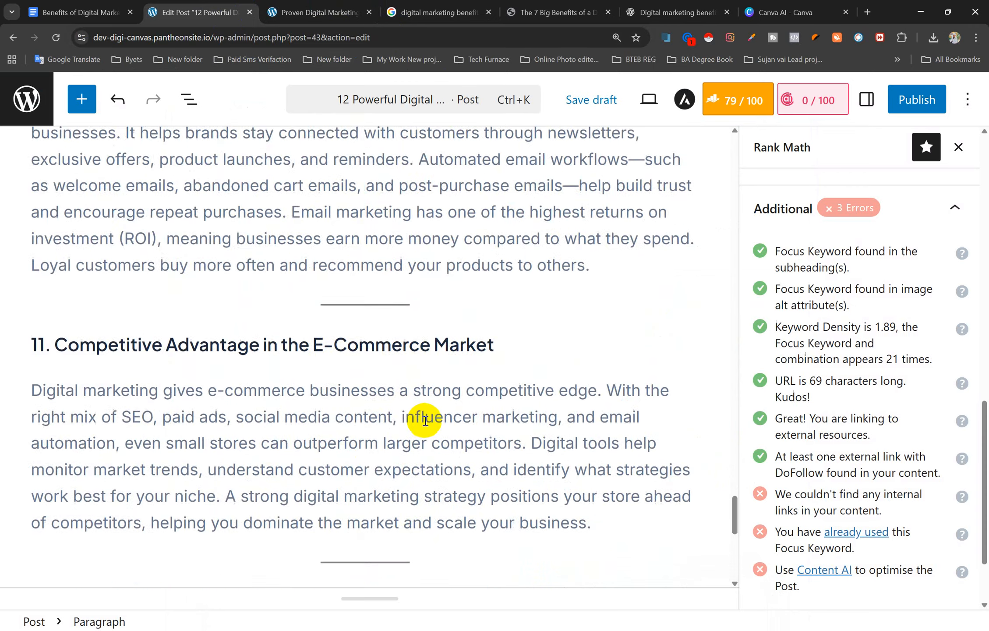
scroll(425, 421, up, 5)
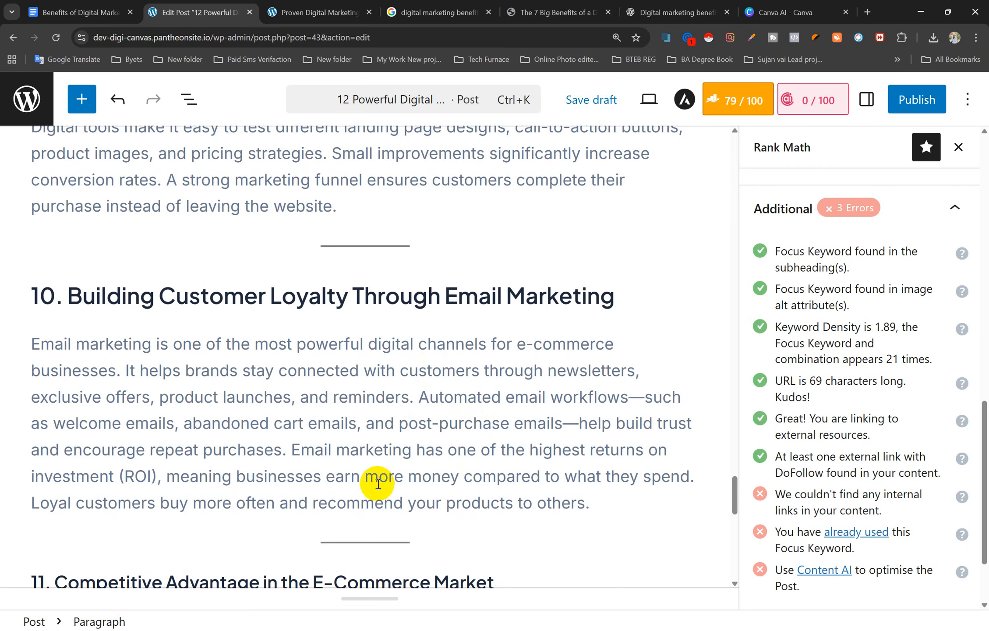
scroll(398, 469, down, 1)
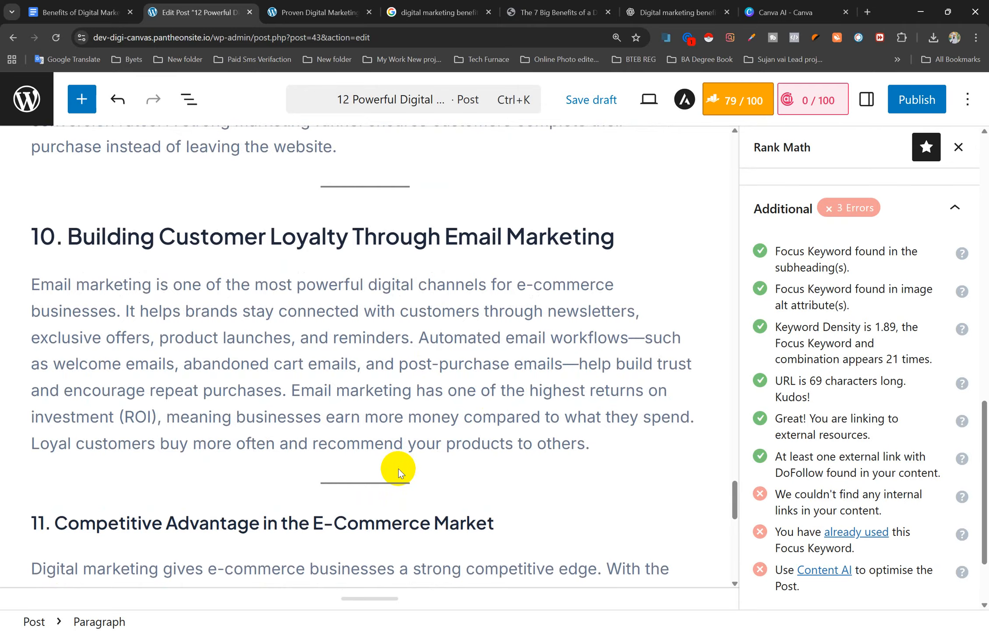
scroll(398, 469, down, 2)
scroll(401, 468, up, 8)
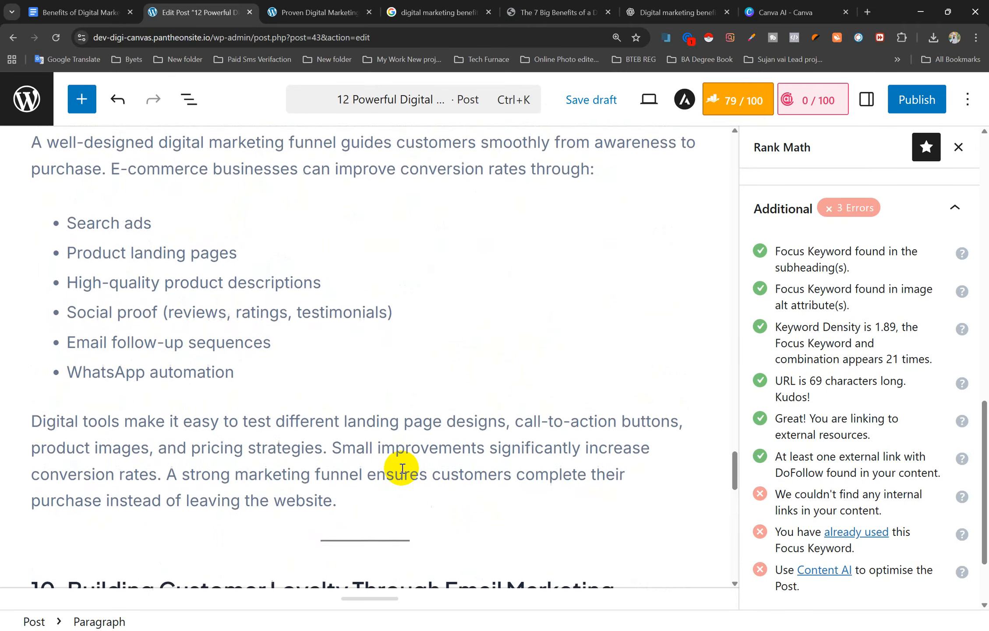
scroll(402, 468, up, 3)
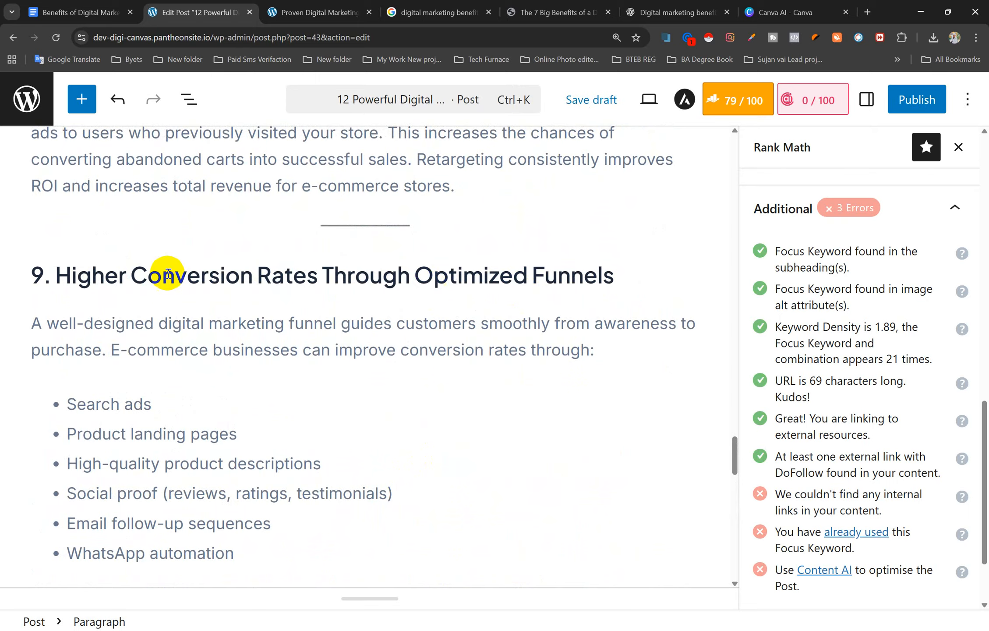
drag(58, 274, 611, 276)
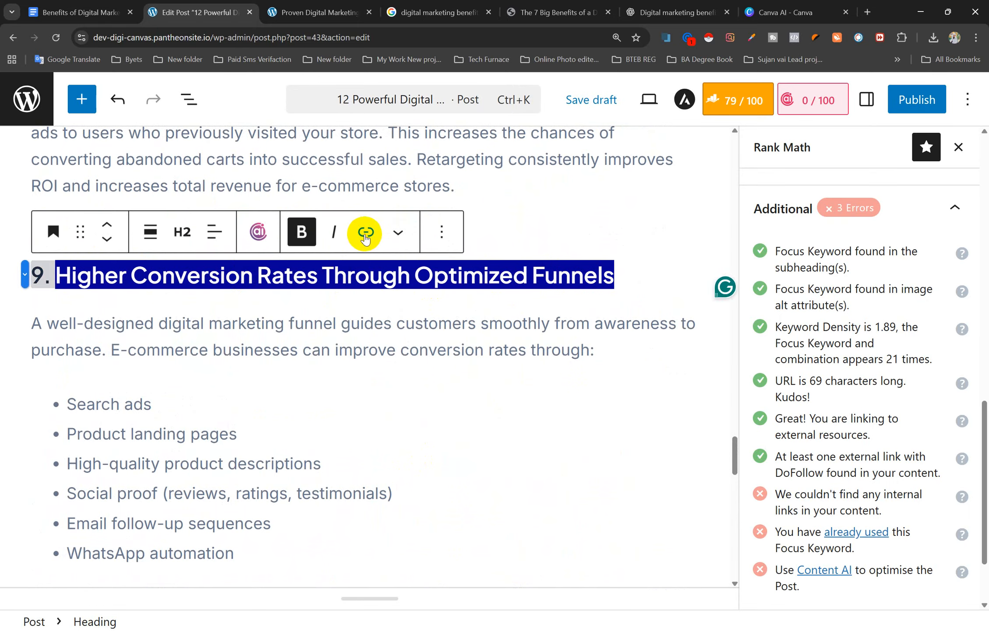
click(366, 231)
key(ctrl+v)
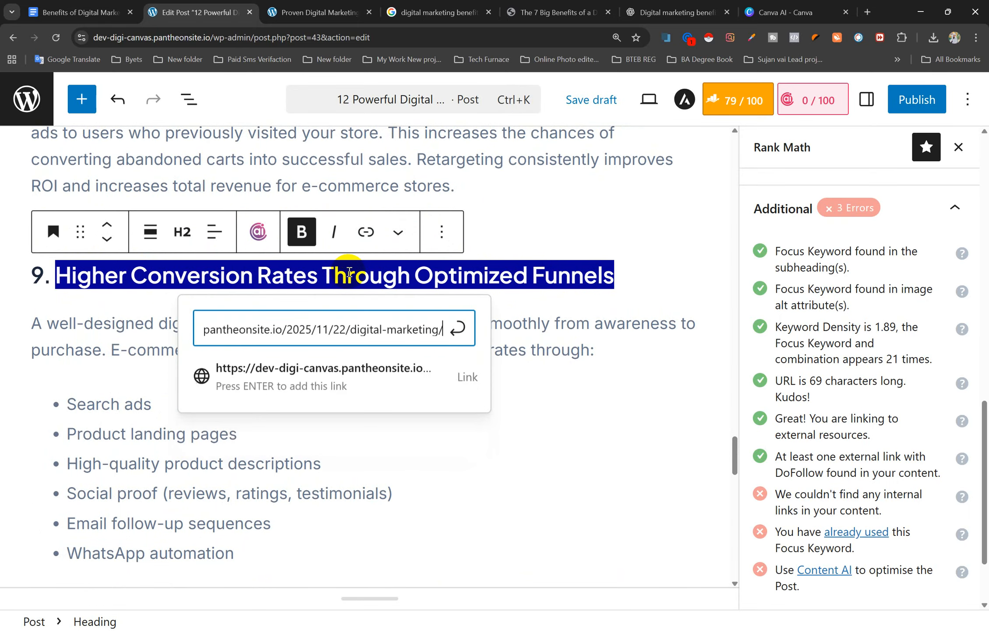
key(Return)
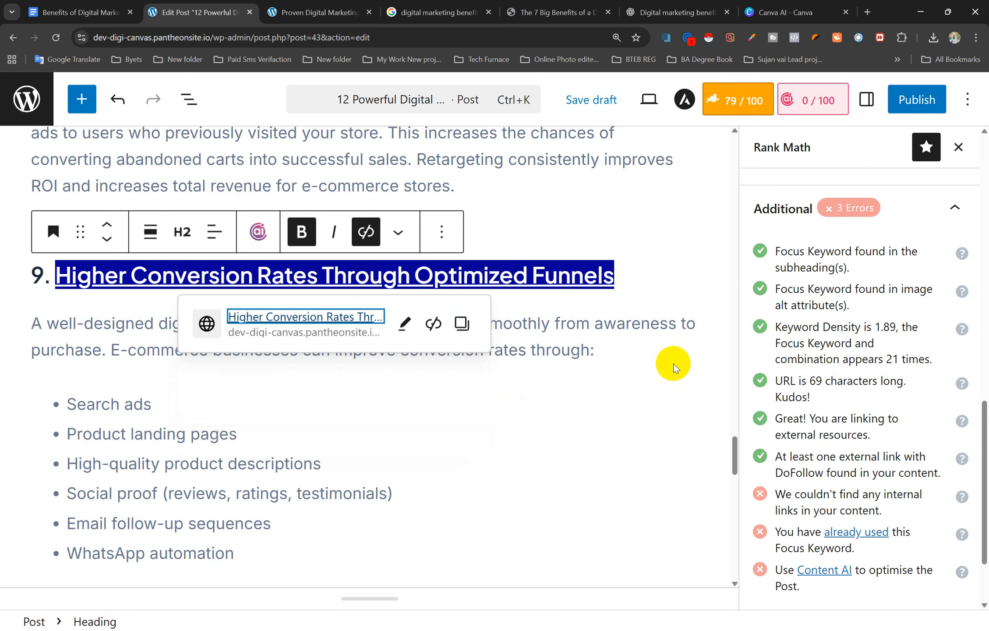
click(673, 363)
click(443, 228)
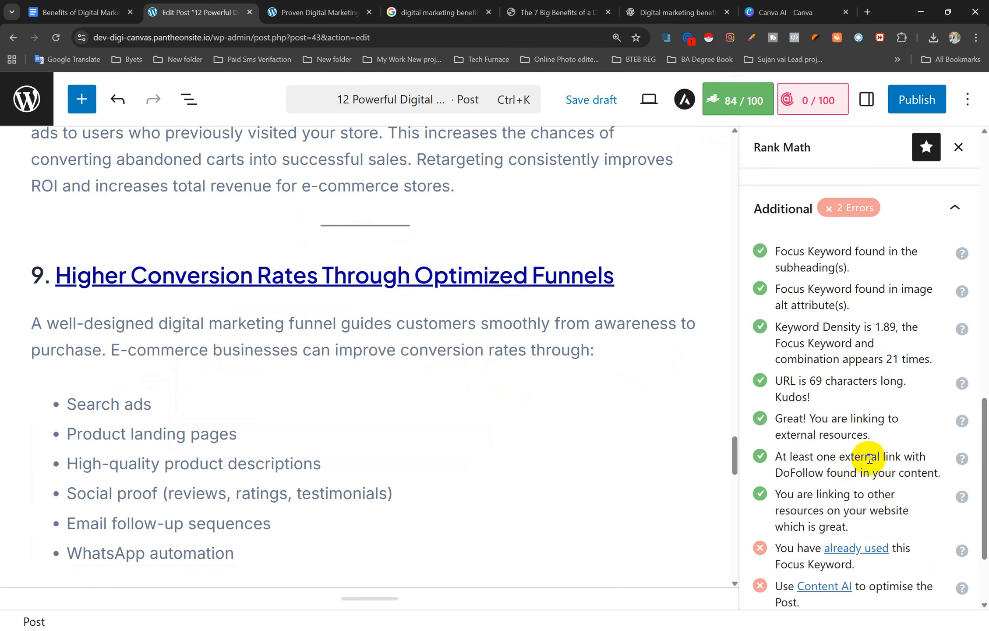
- Expand Rank Math's Title Readability and Content Readability sections and review their checks
scroll(868, 454, down, 3)
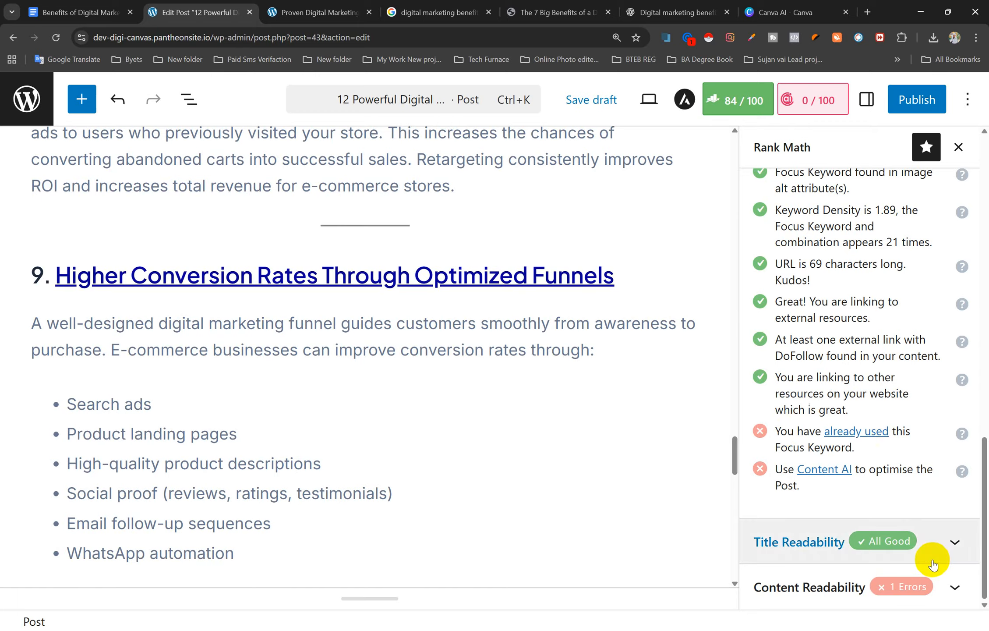
click(954, 542)
scroll(786, 442, down, 4)
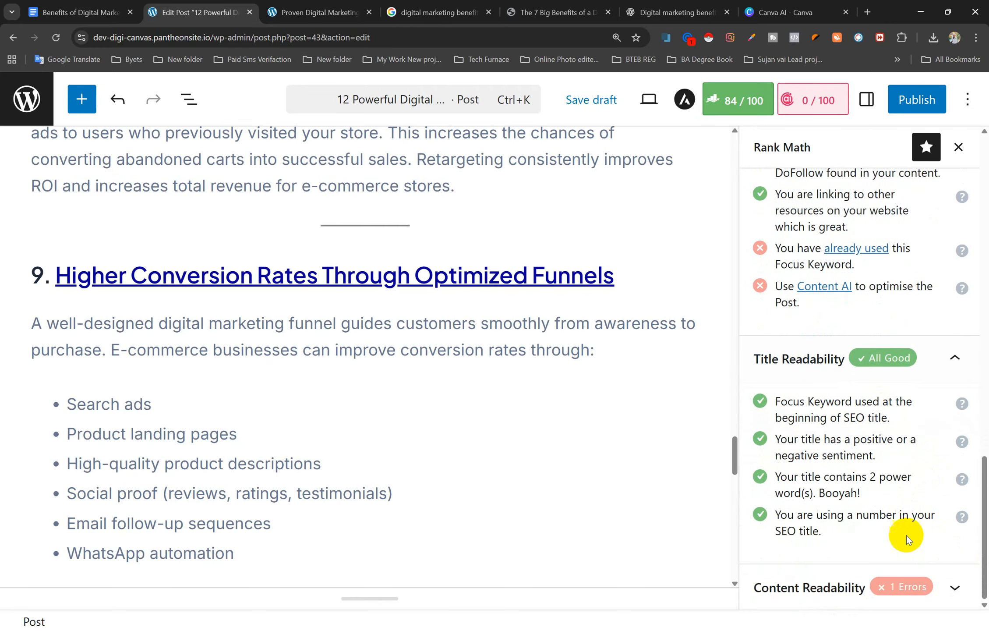
click(955, 587)
scroll(912, 501, down, 3)
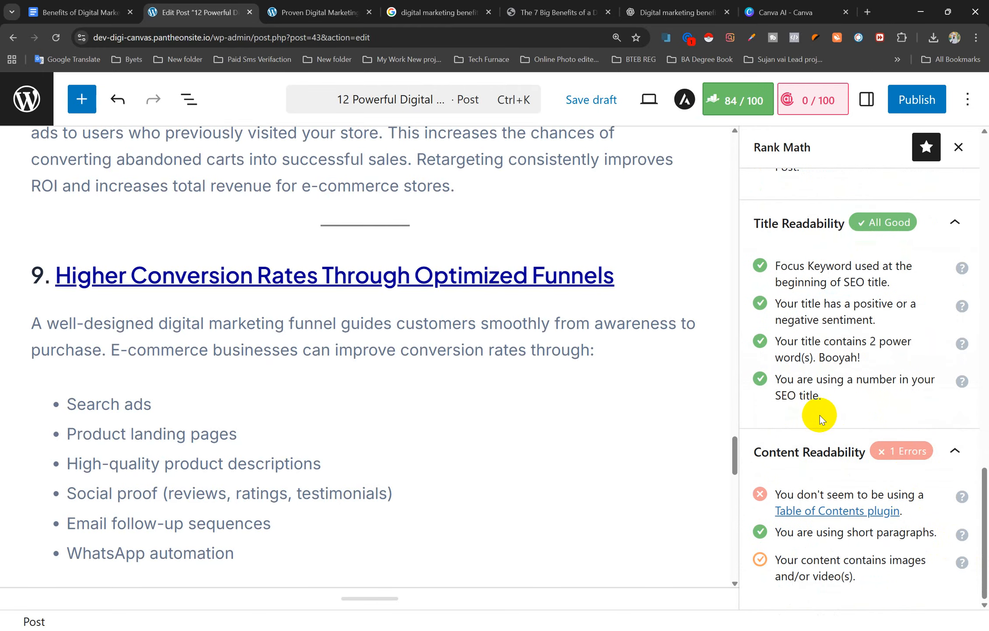
- Add a Video block between the section 12 conclusion paragraph and the "More info" link, and open its URL entry
drag(859, 579, 796, 563)
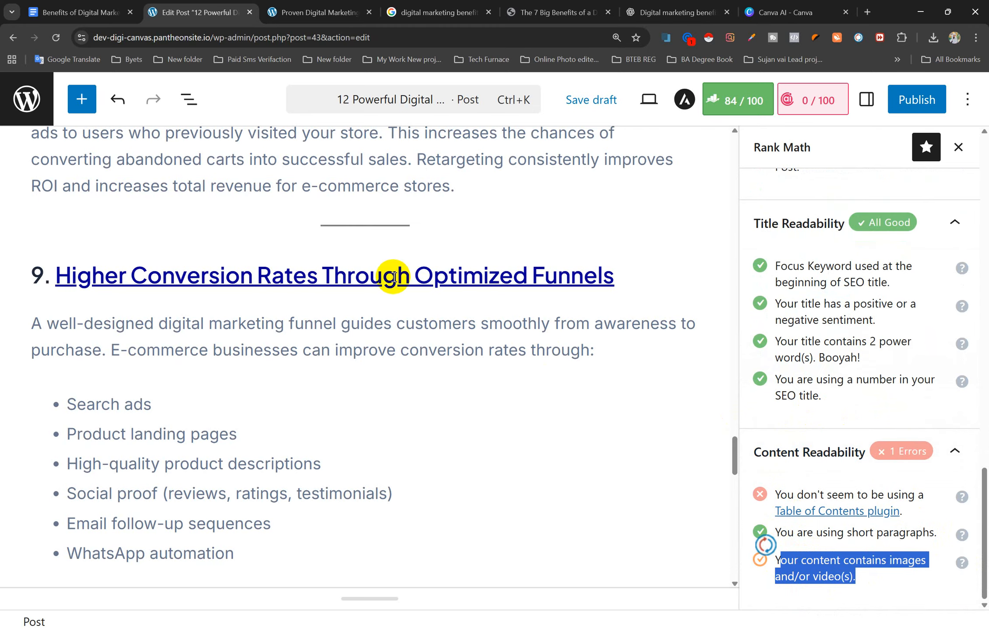
scroll(377, 306, down, 6)
click(363, 346)
scroll(363, 346, down, 15)
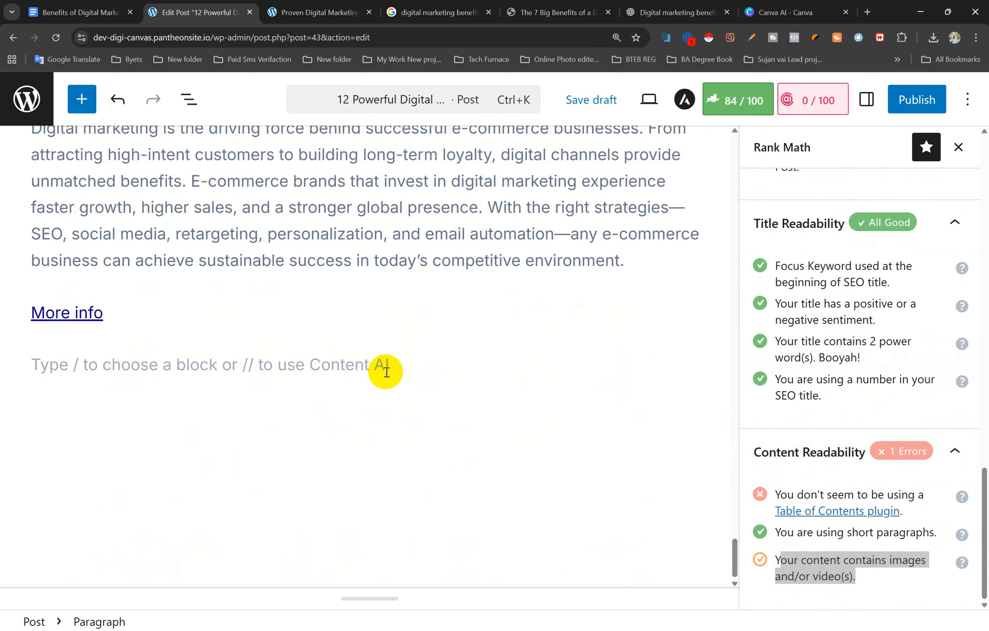
scroll(382, 372, up, 5)
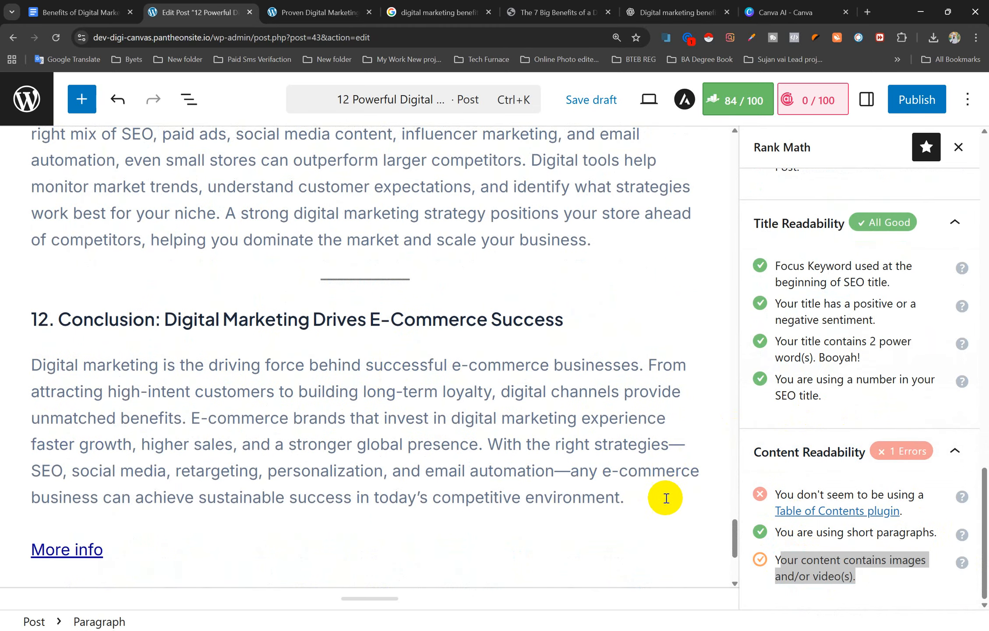
click(643, 498)
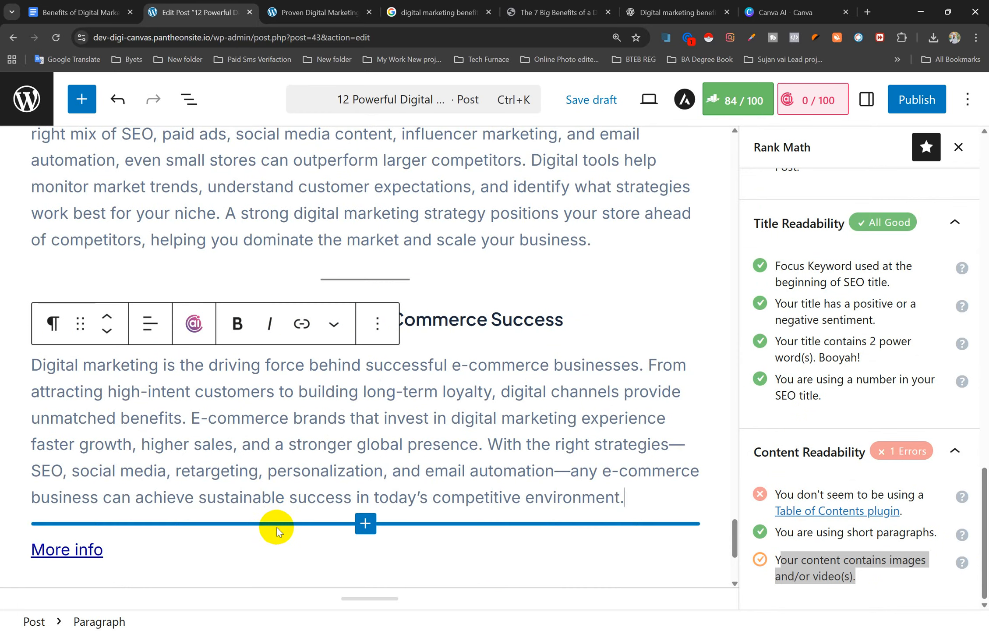
click(367, 524)
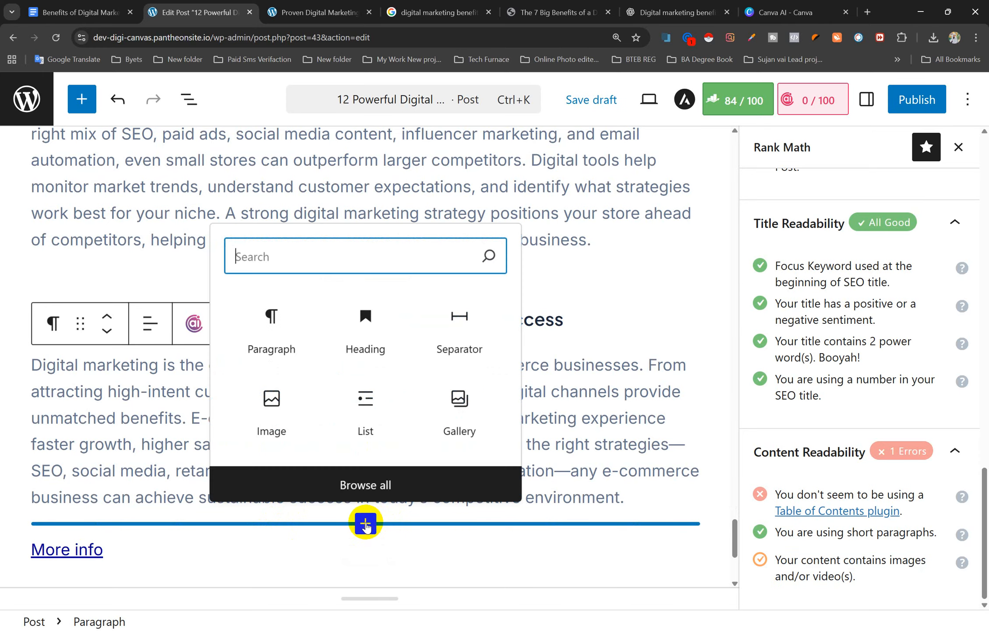
click(365, 486)
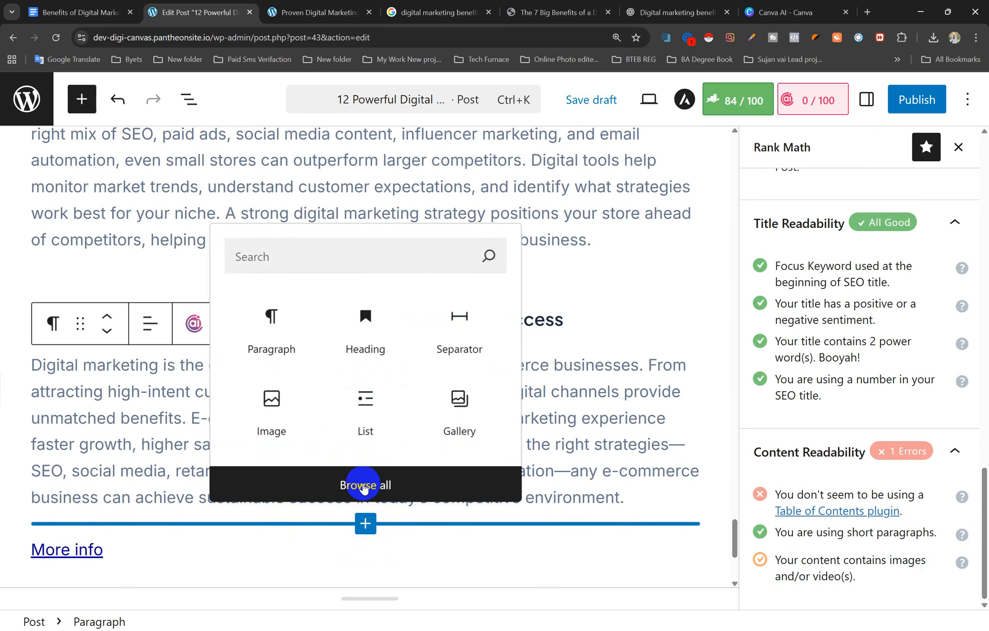
scroll(159, 468, down, 10)
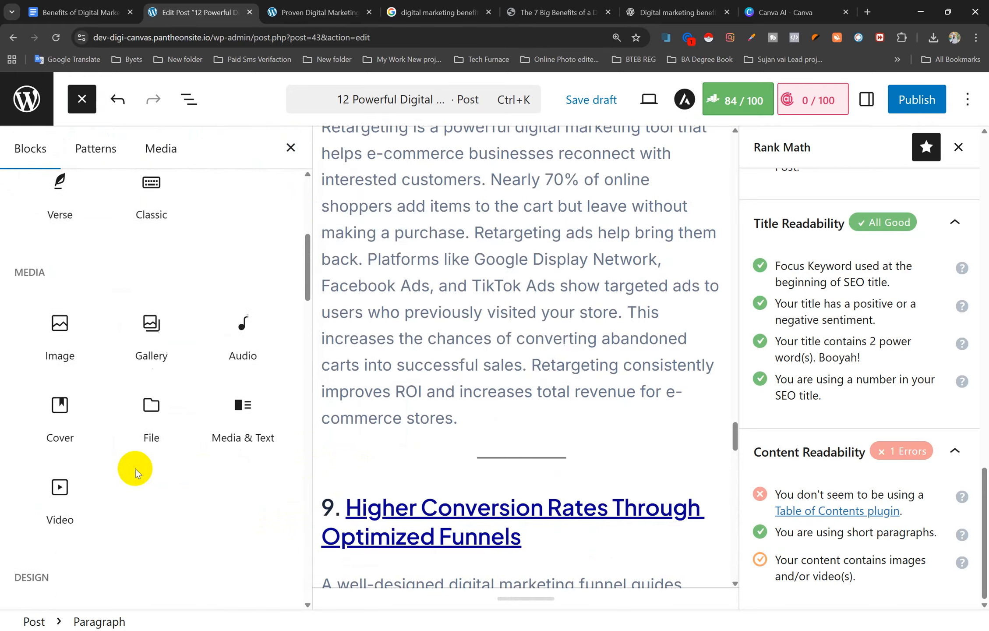
click(62, 369)
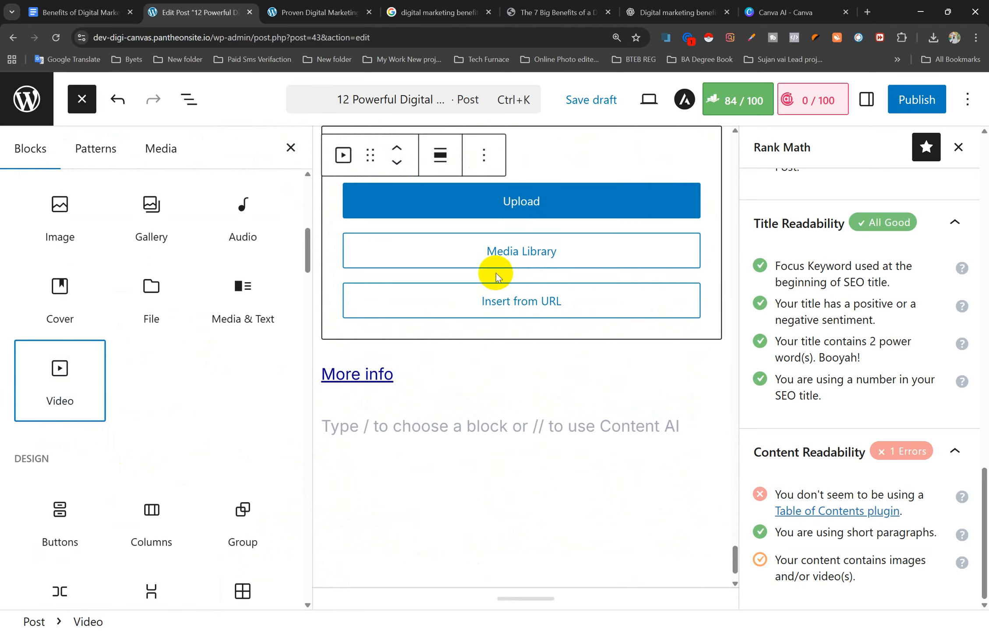
scroll(495, 280, up, 1)
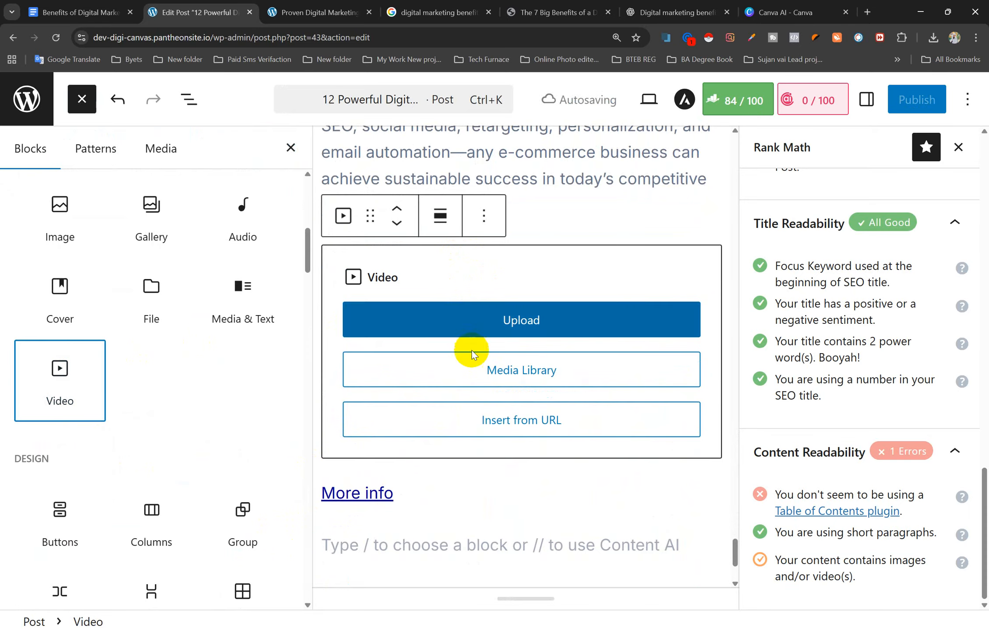
click(523, 424)
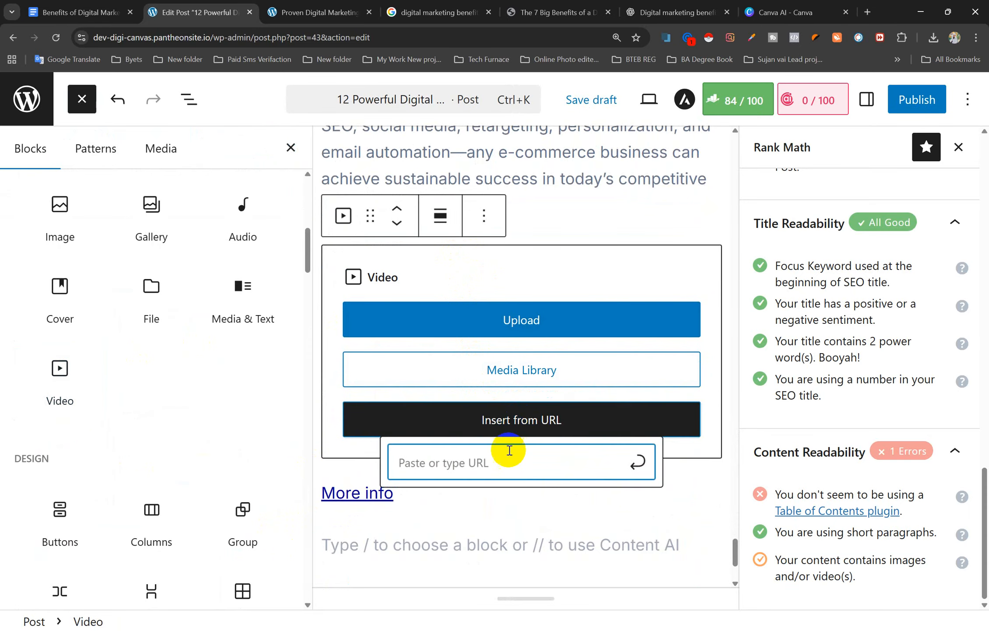
- Open YouTube in a new browser tab, search for "core creative" and open the Core Creative channel
click(868, 12)
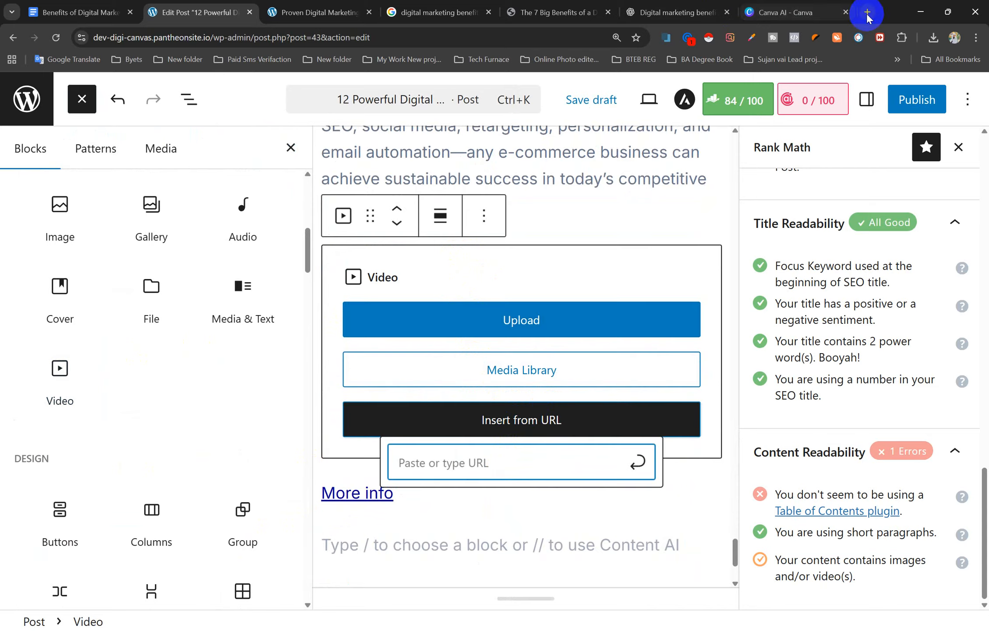
text(y)
key(Return)
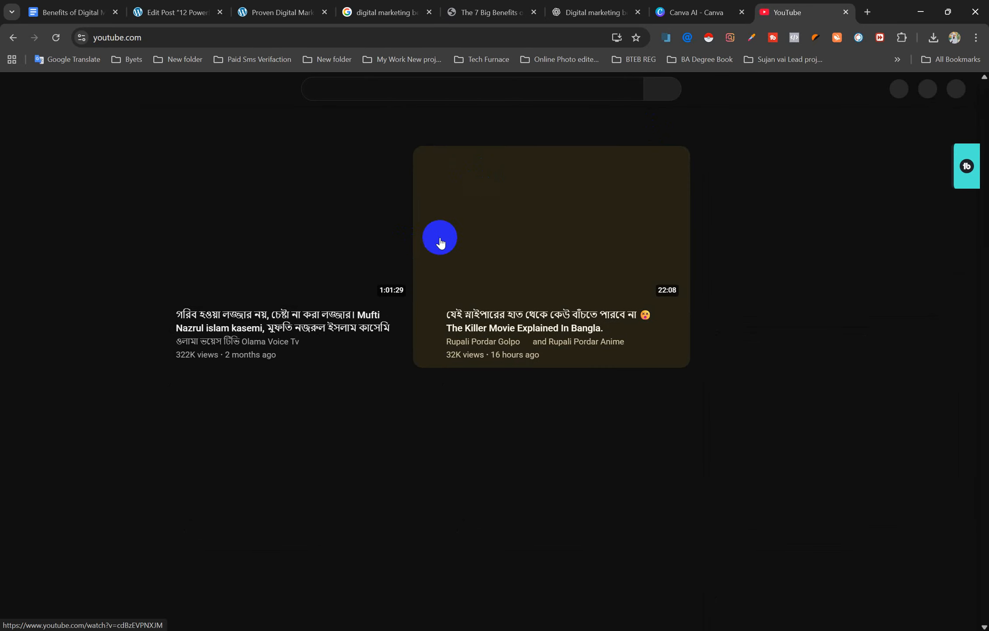
click(394, 86)
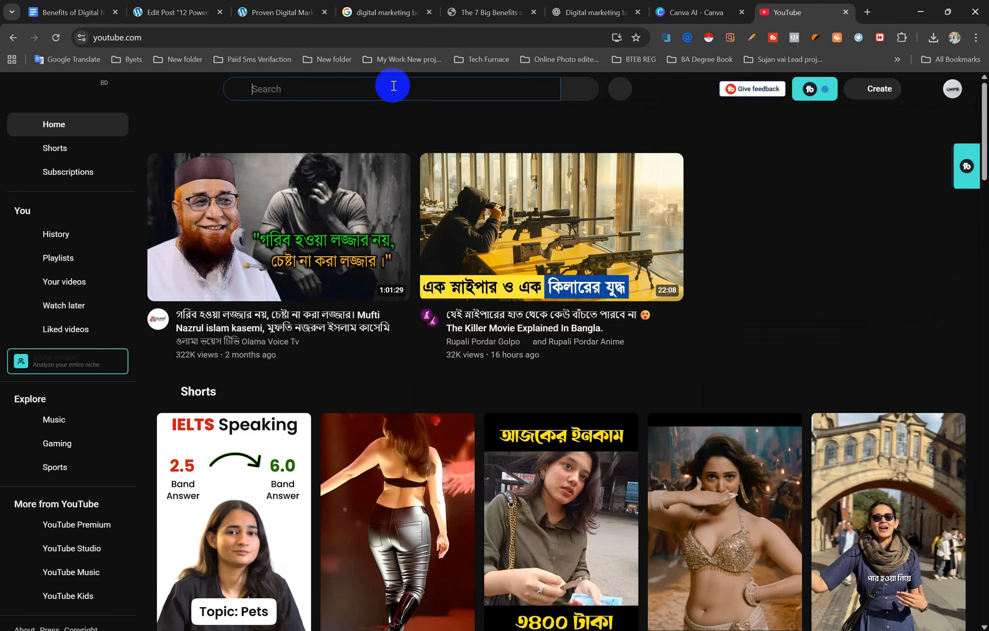
text(cor)
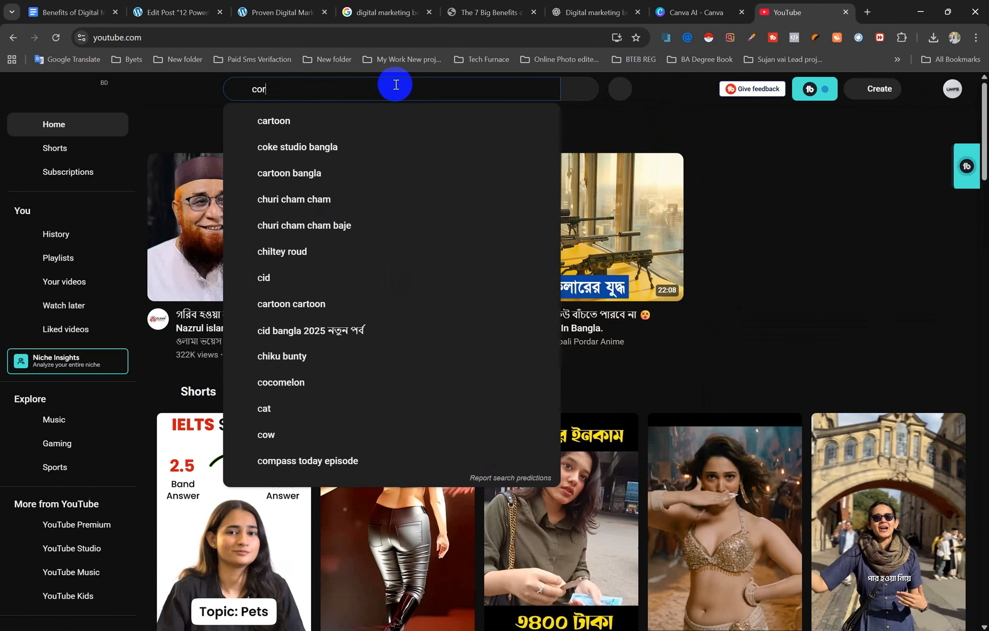
text(e creative)
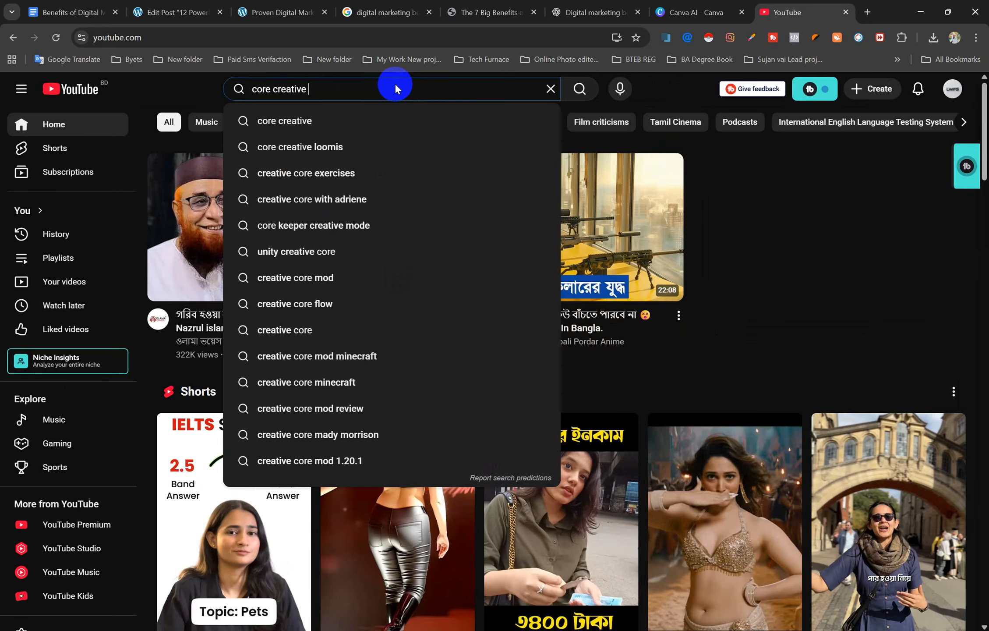
key(Return)
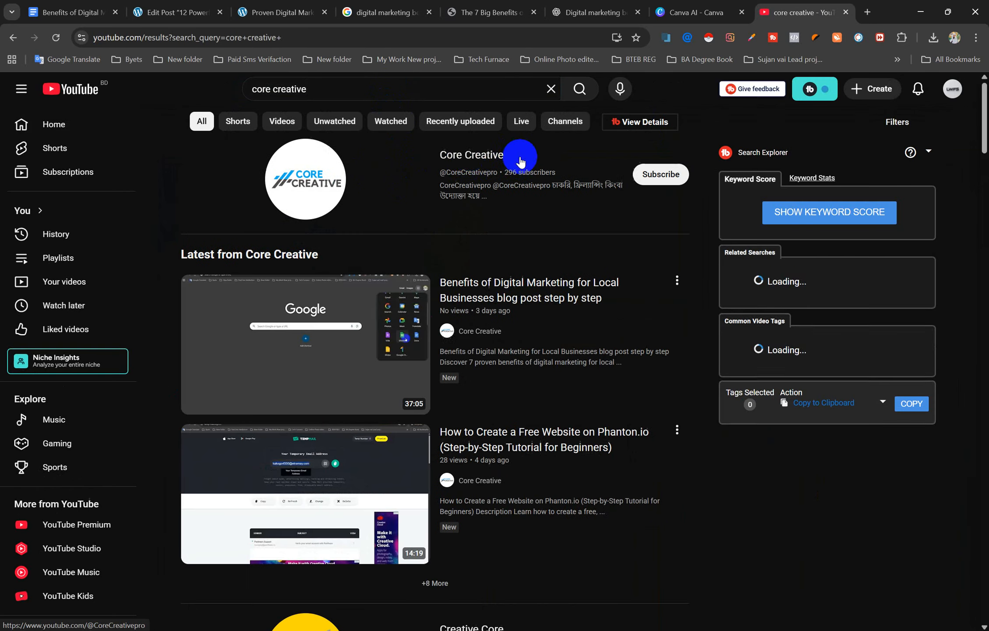
click(469, 161)
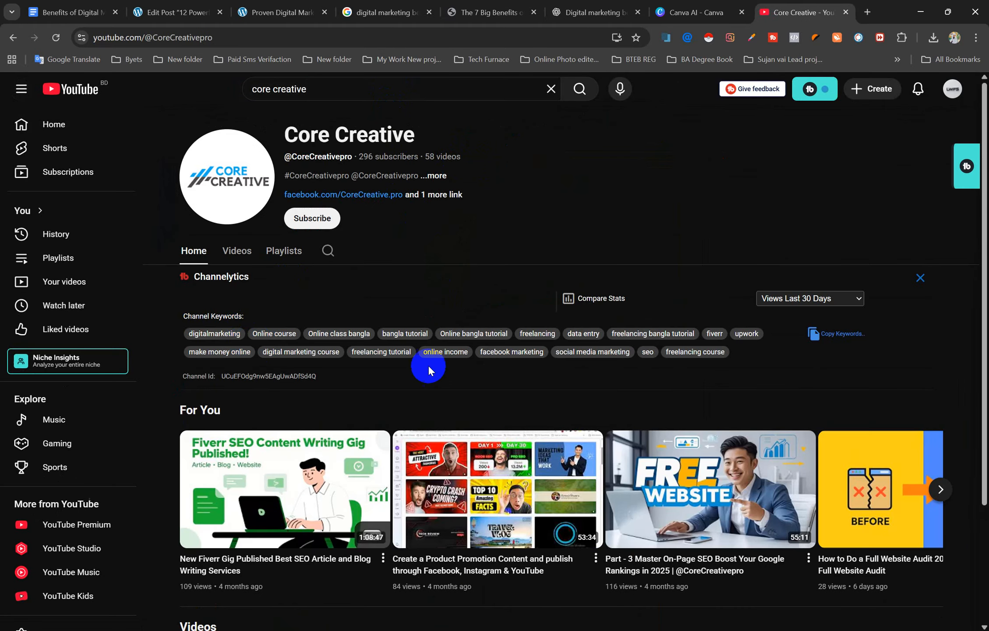
- Copy the link of the channel's "New Fiverr Gig Published Best SEO Article and Blog Writing Services" video and return to the post editor
scroll(411, 365, down, 6)
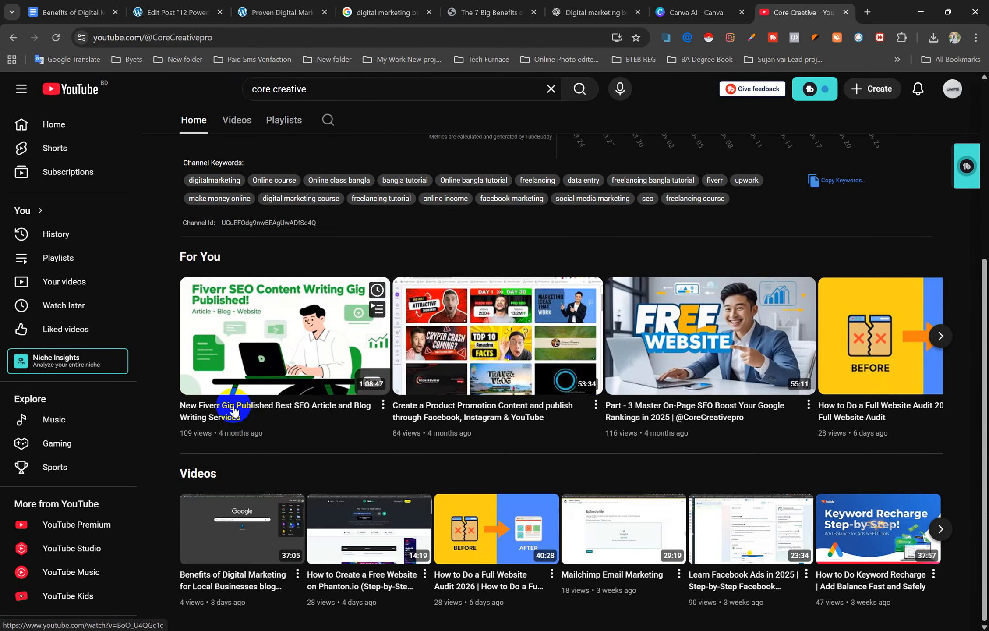
right_click(233, 410)
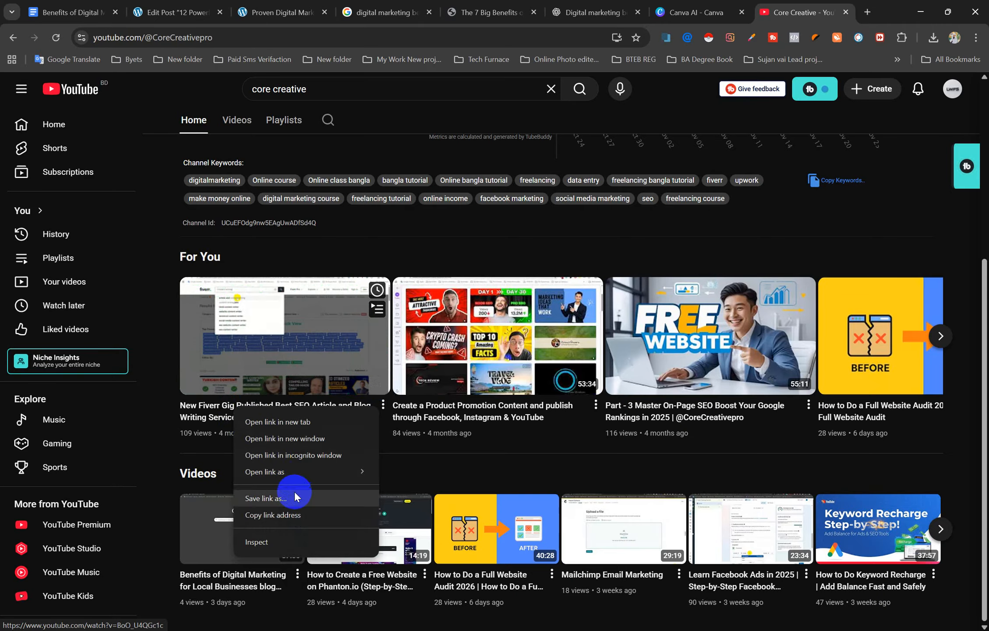
click(282, 513)
click(177, 12)
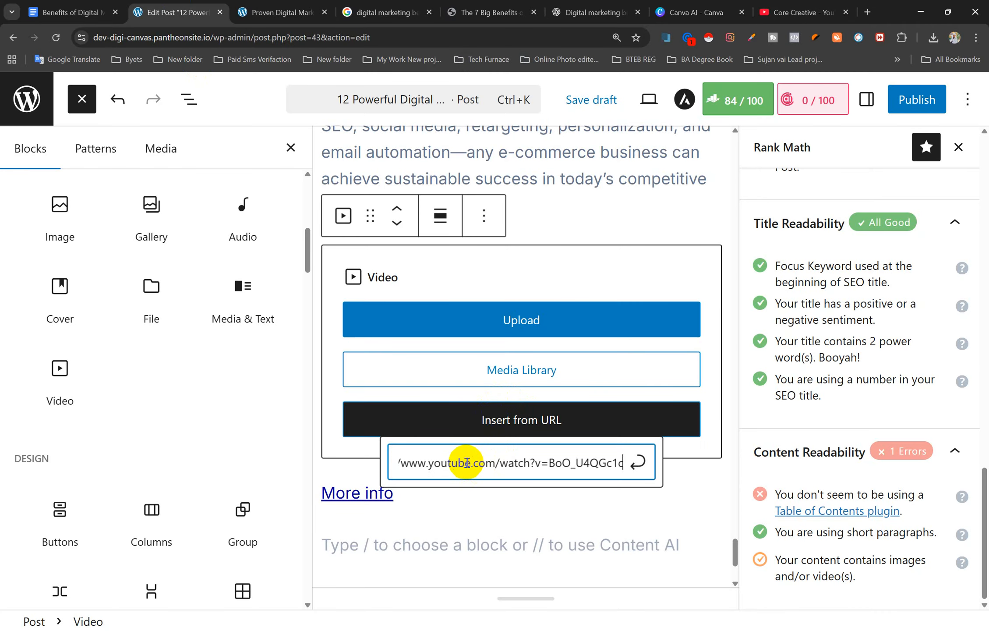
- Embed the copied YouTube video in the Video block, close the block library and check the video's placement below the conclusion
key(Return)
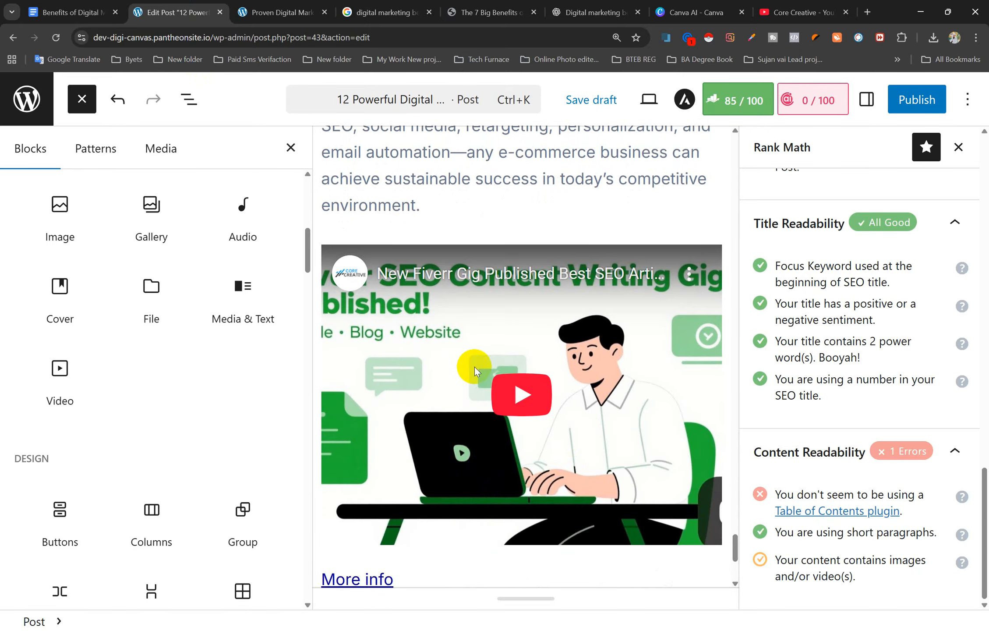
click(291, 148)
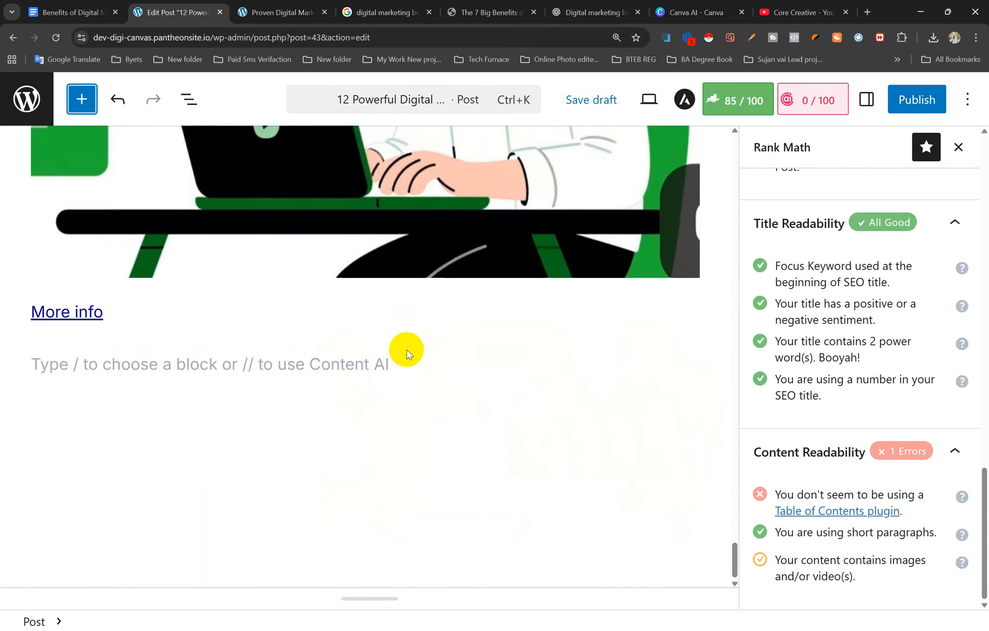
scroll(457, 408, up, 12)
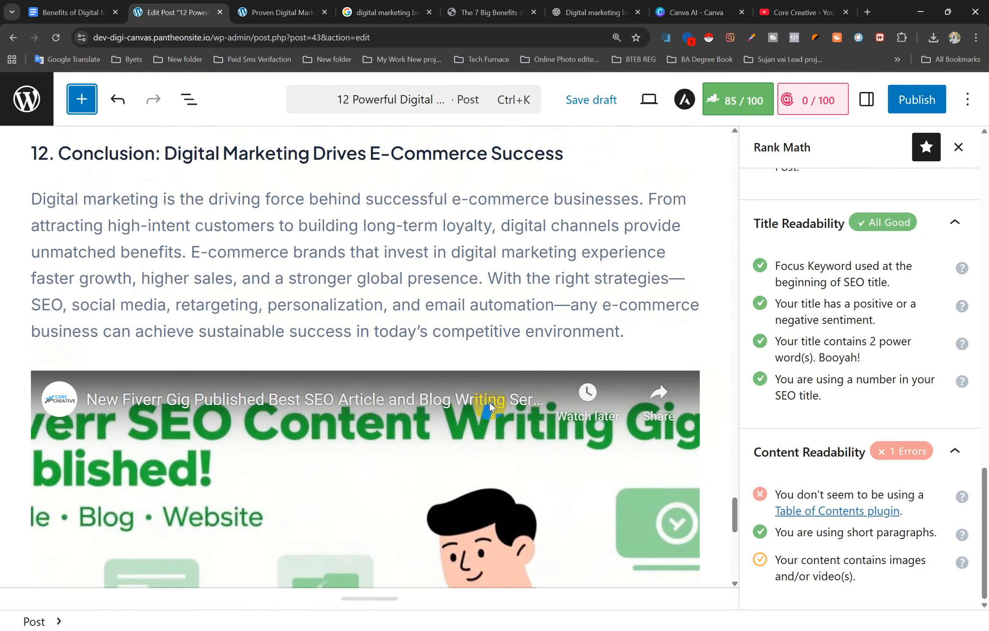
scroll(307, 416, down, 10)
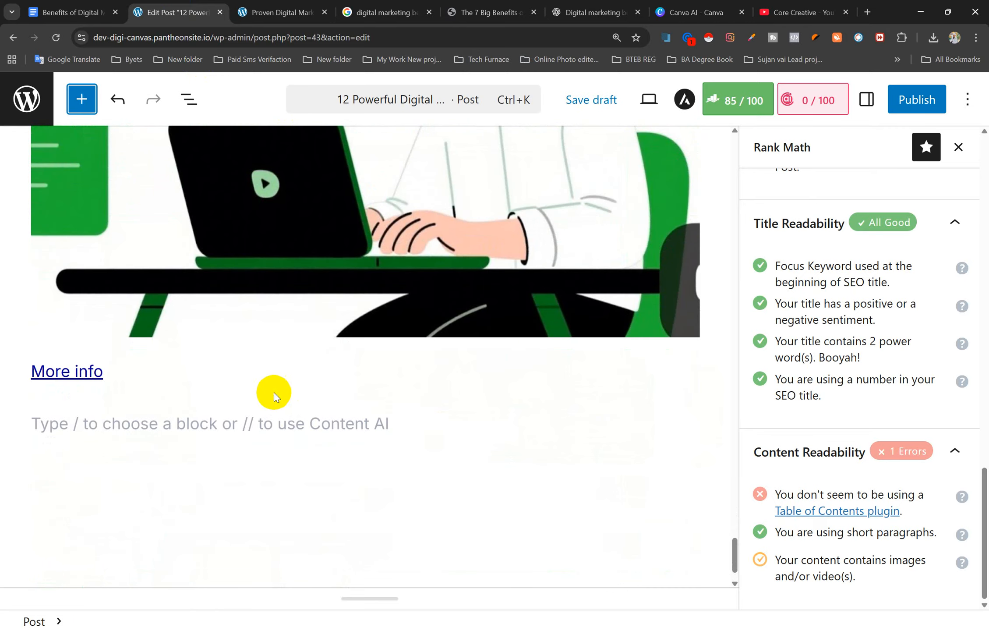
- Review Rank Math's Basic SEO, Additional, Title Readability and Content Readability checks for remaining issues
scroll(508, 403, up, 20)
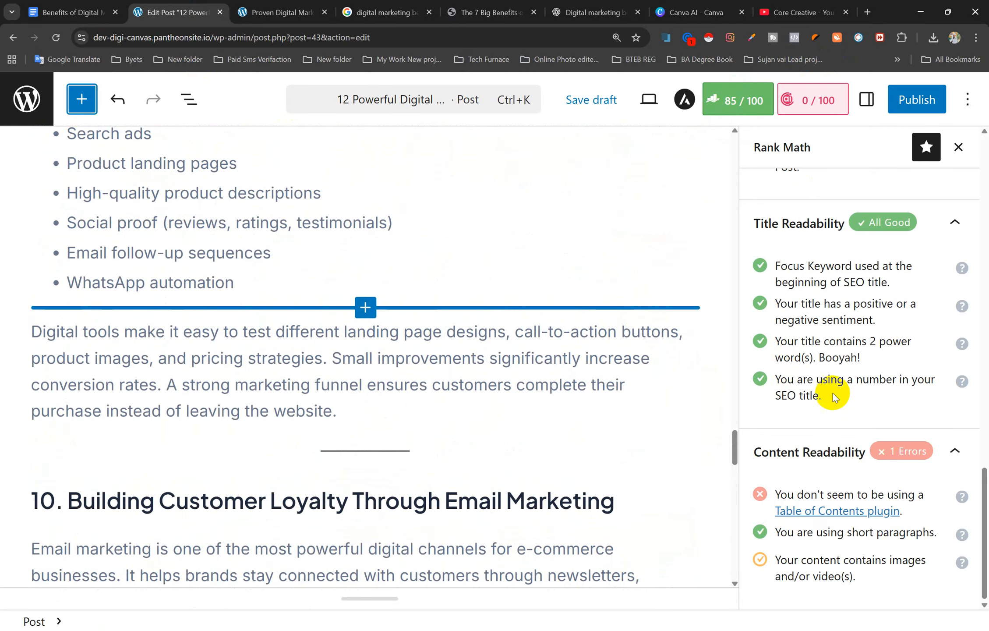
scroll(845, 441, up, 8)
scroll(857, 442, up, 5)
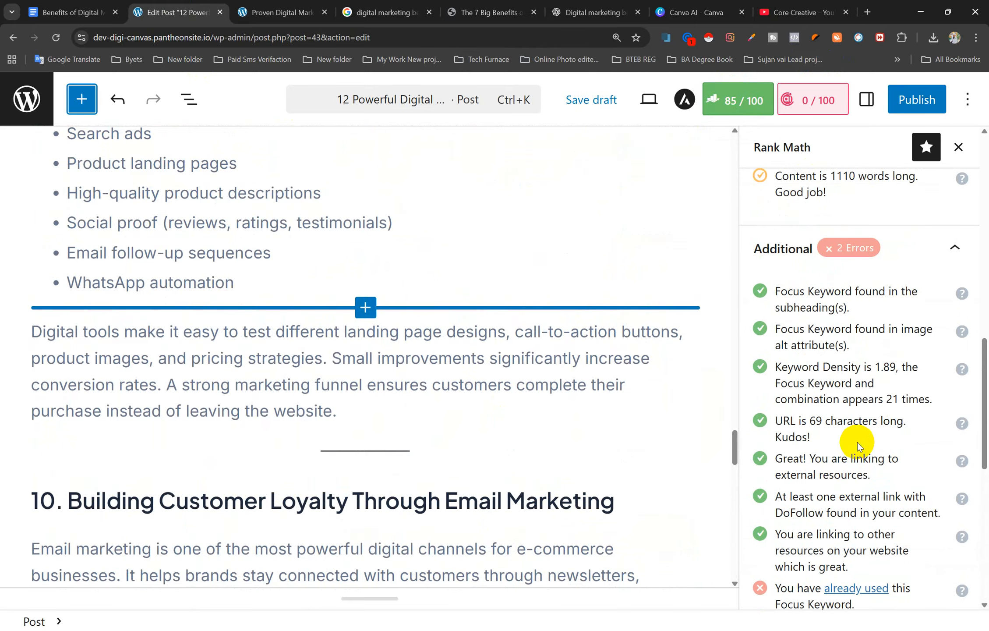
scroll(835, 298, up, 4)
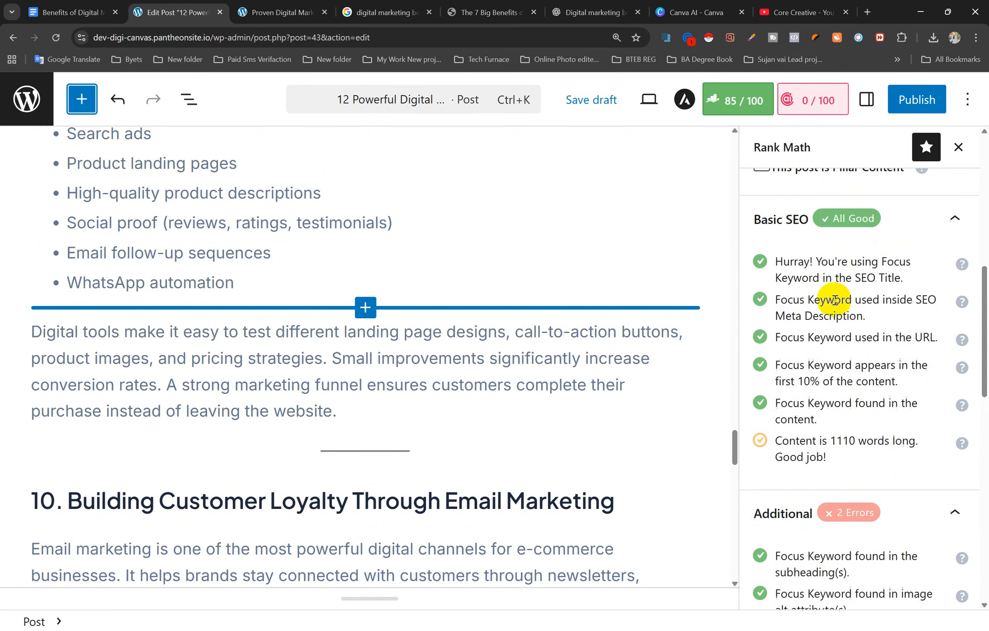
scroll(850, 394, down, 4)
scroll(832, 377, down, 5)
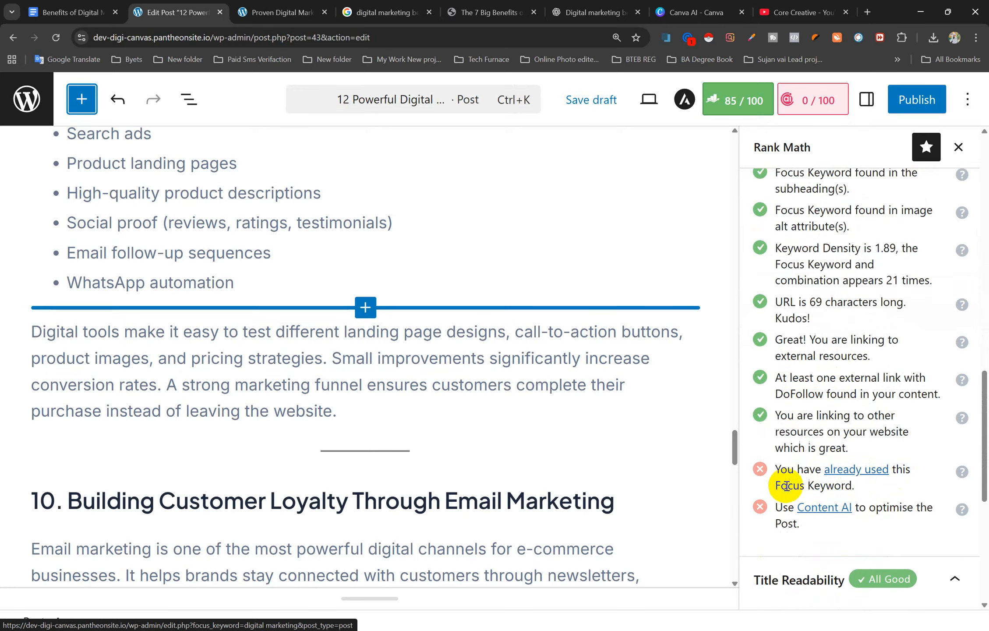
scroll(812, 503, down, 4)
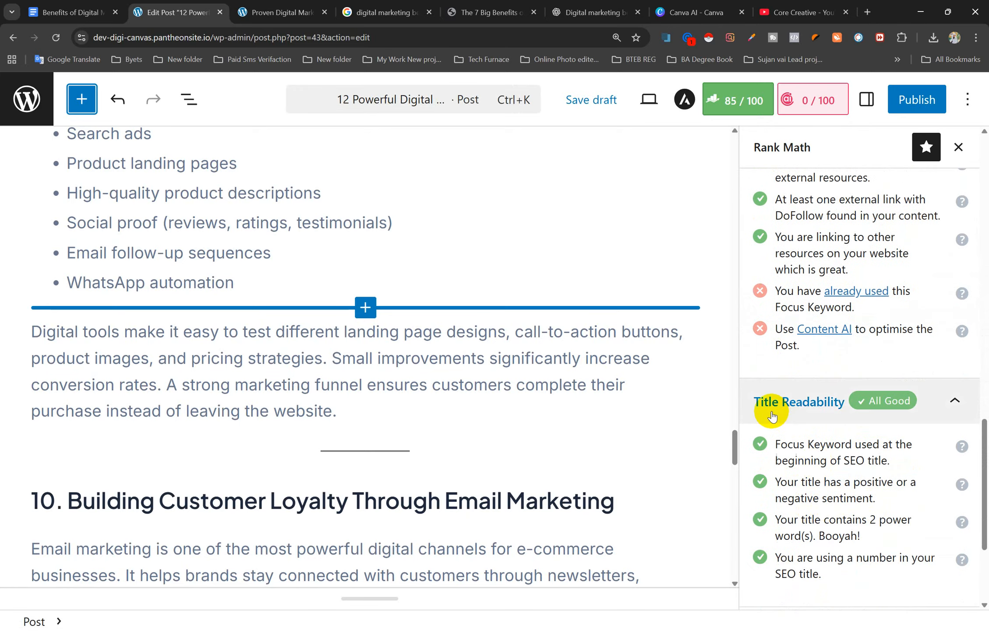
scroll(797, 410, down, 3)
scroll(832, 429, down, 1)
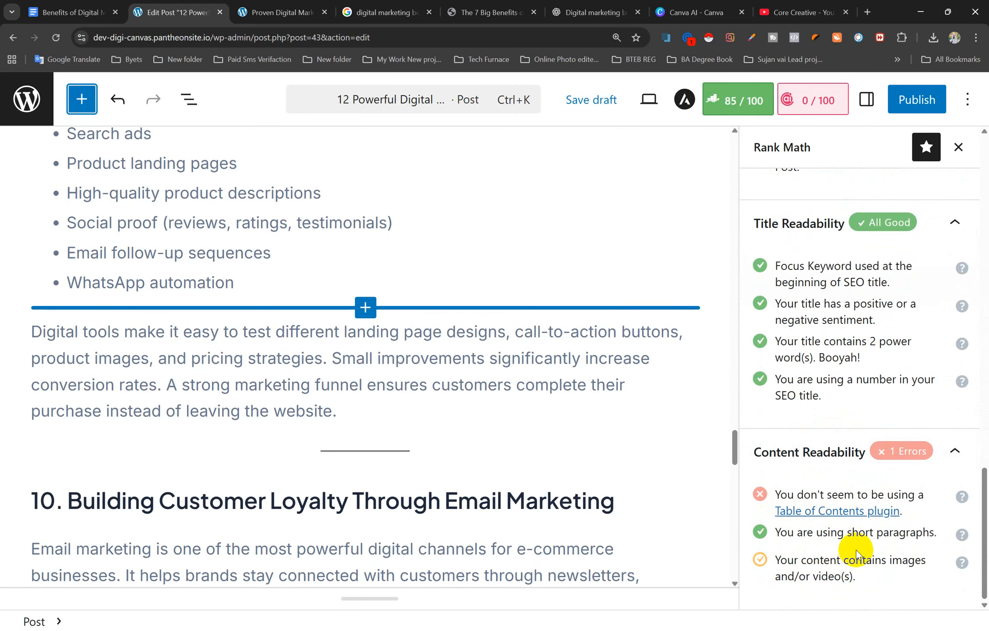
scroll(856, 553, up, 6)
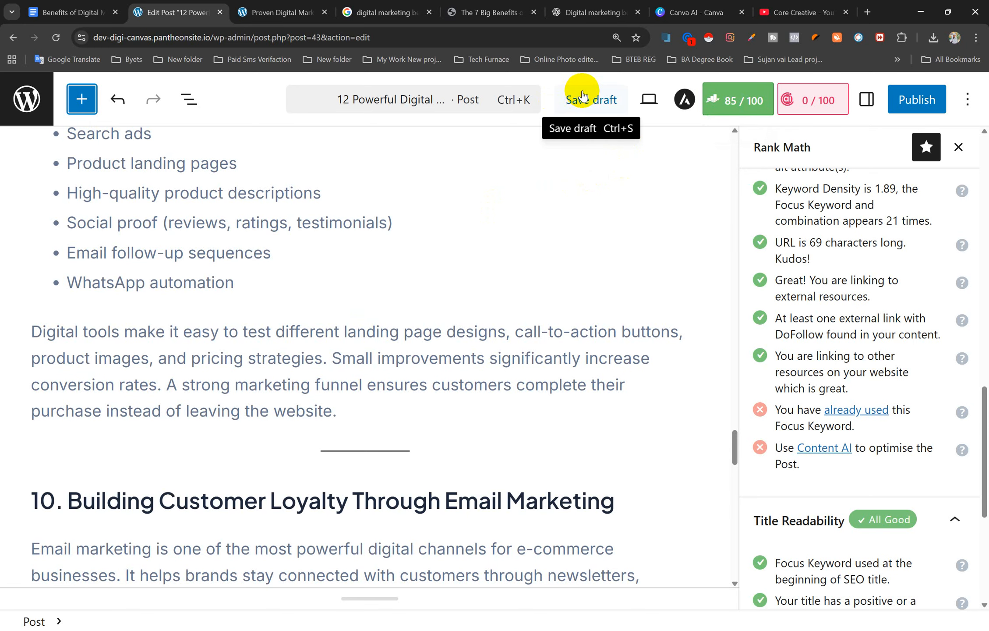
- Save the post as a draft and publish it immediately with public visibility
scroll(495, 232, up, 15)
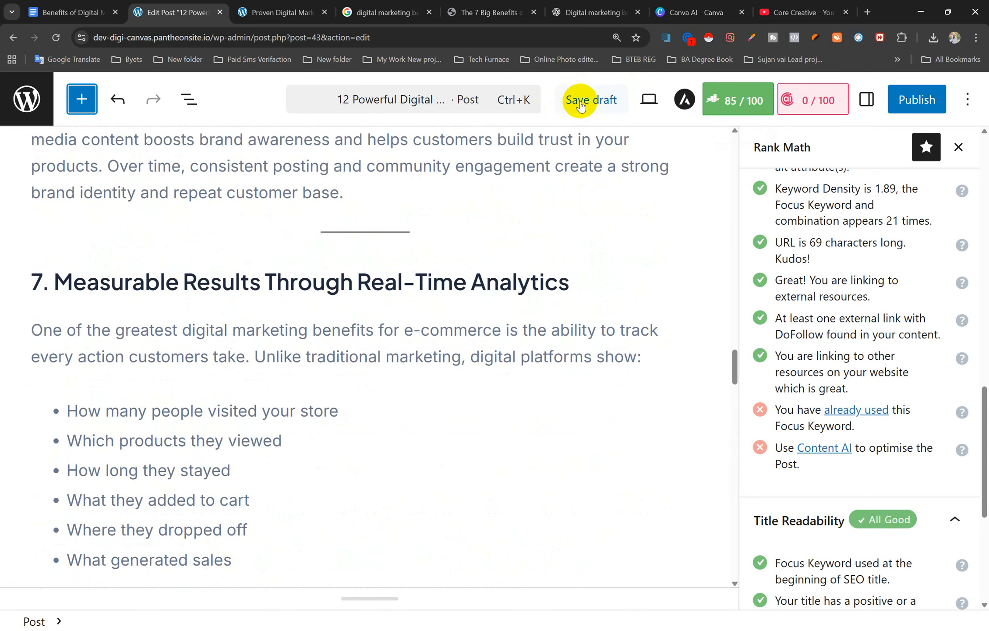
click(588, 104)
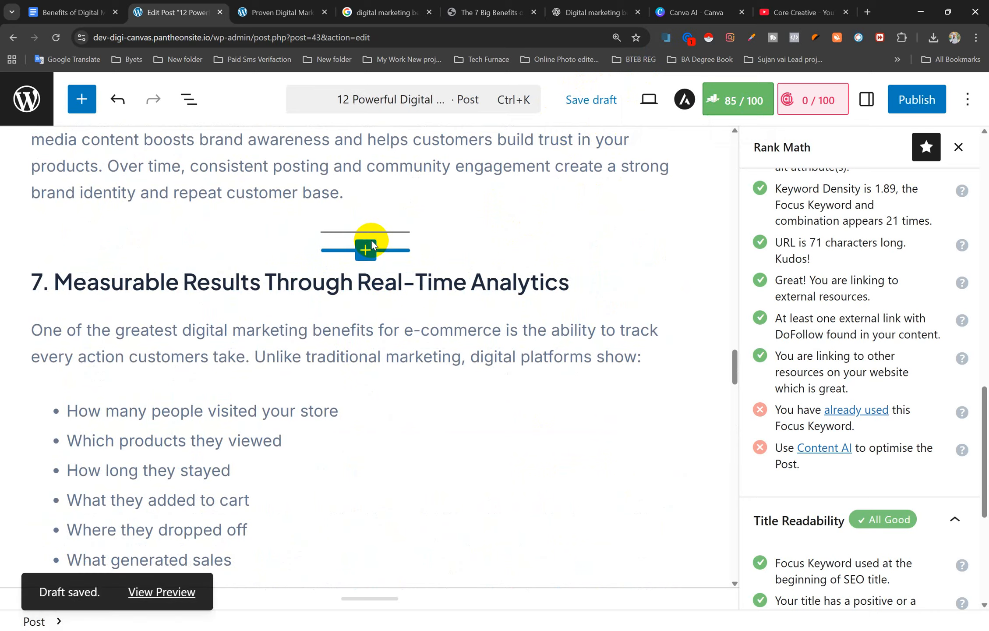
click(912, 105)
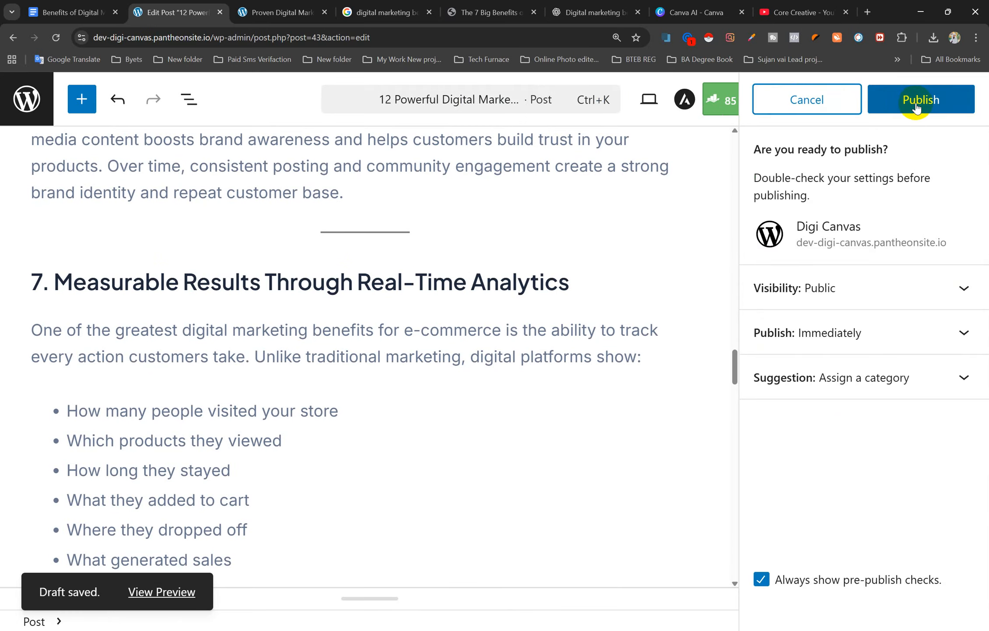
click(916, 108)
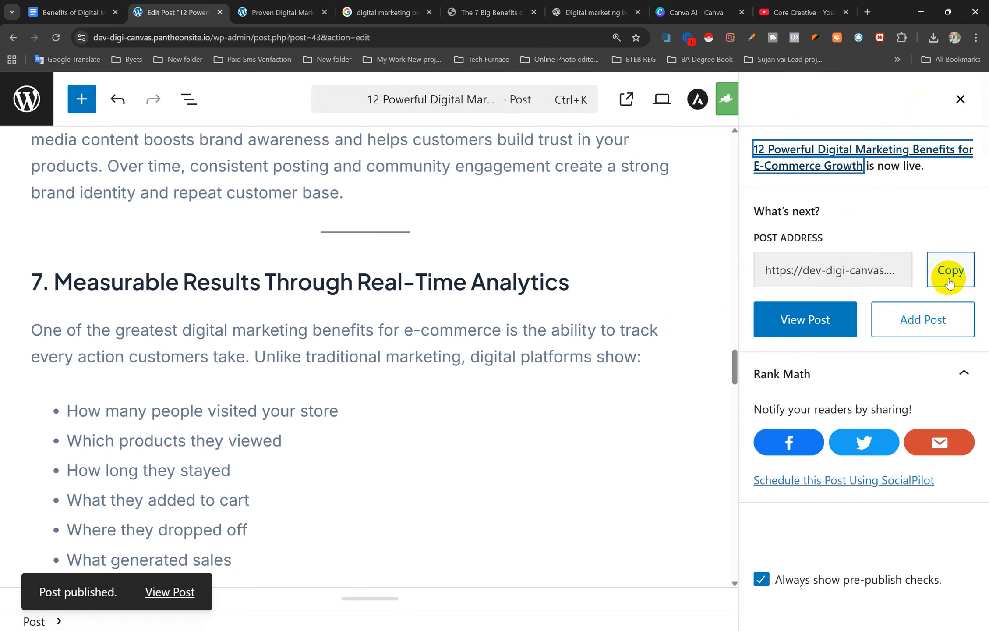
- Copy the published post's address and open the live post in a new browser tab
click(948, 281)
click(868, 12)
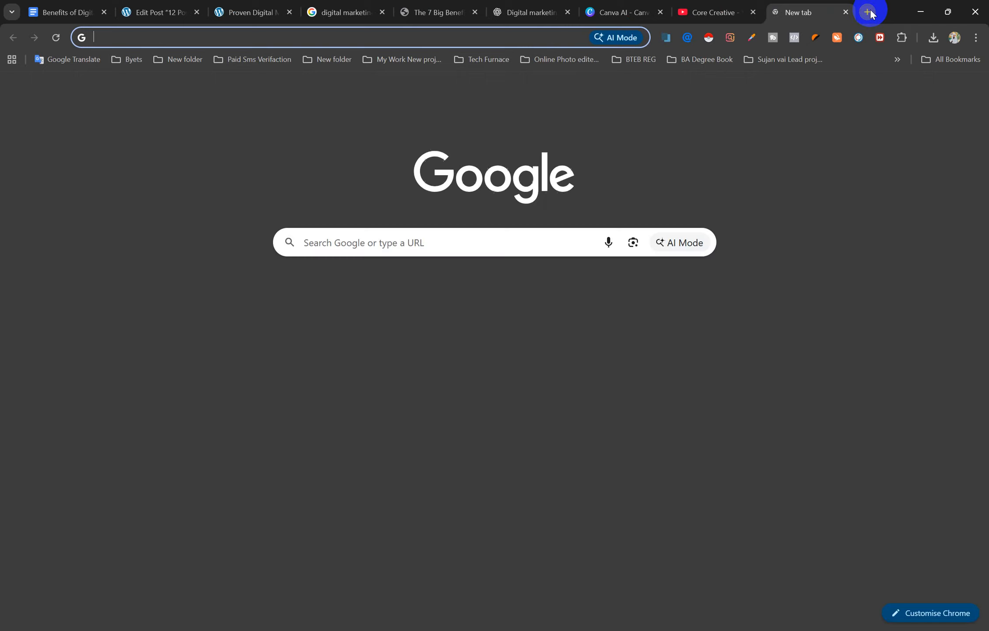
key(ctrl+v)
key(Return)
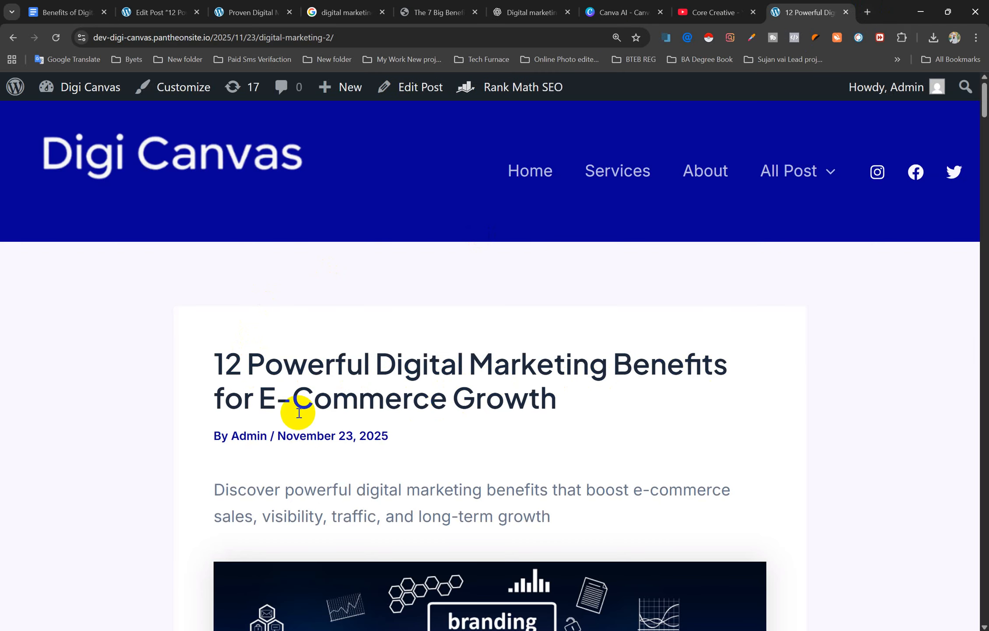
- Check the live post's title, author and date line, and introductory description
drag(561, 407, 229, 364)
click(658, 328)
scroll(401, 398, down, 3)
scroll(402, 397, down, 1)
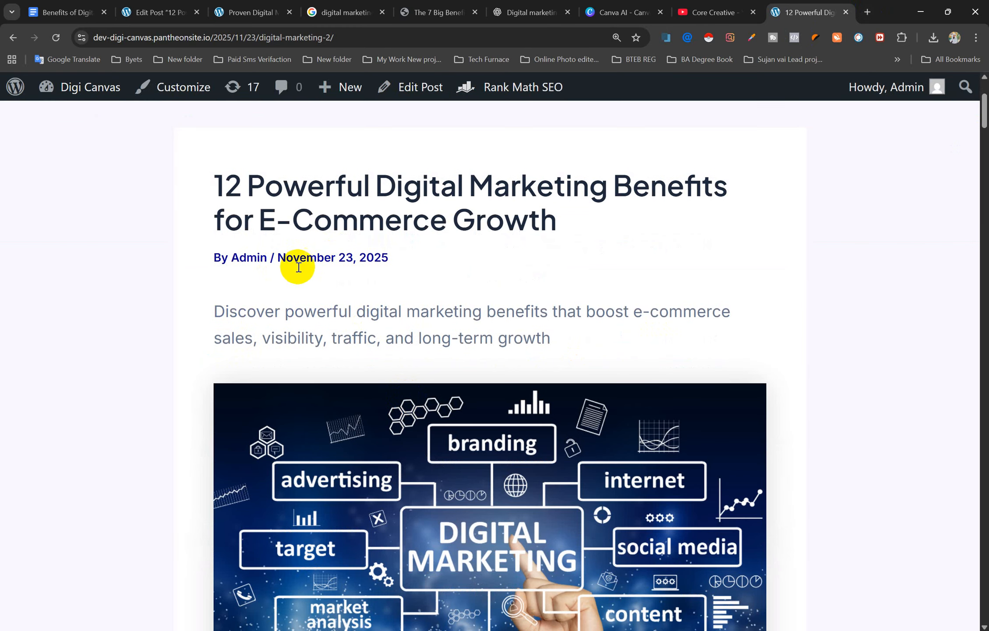
drag(404, 257, 175, 265)
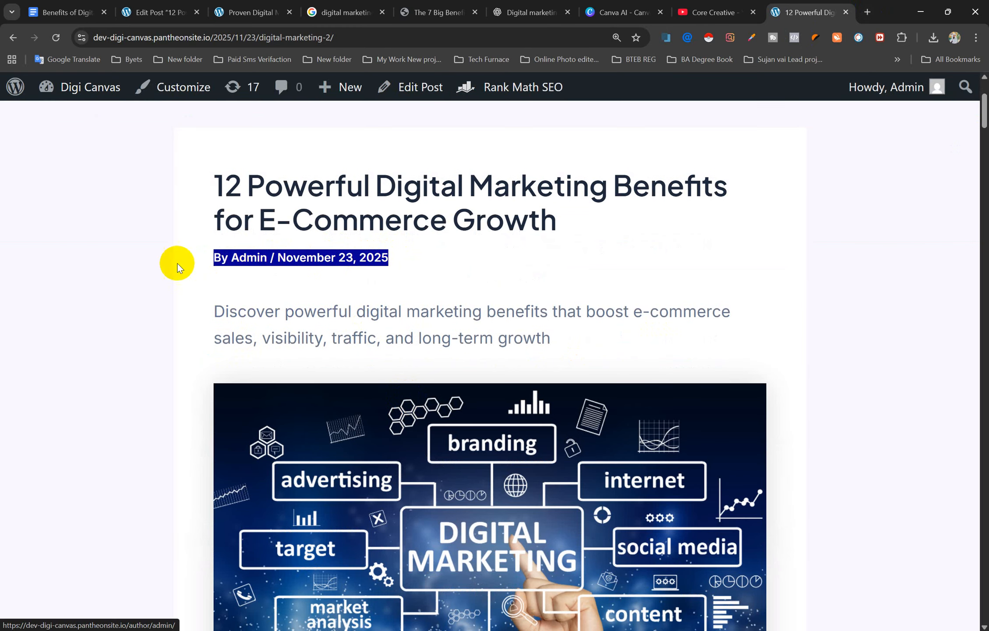
click(307, 368)
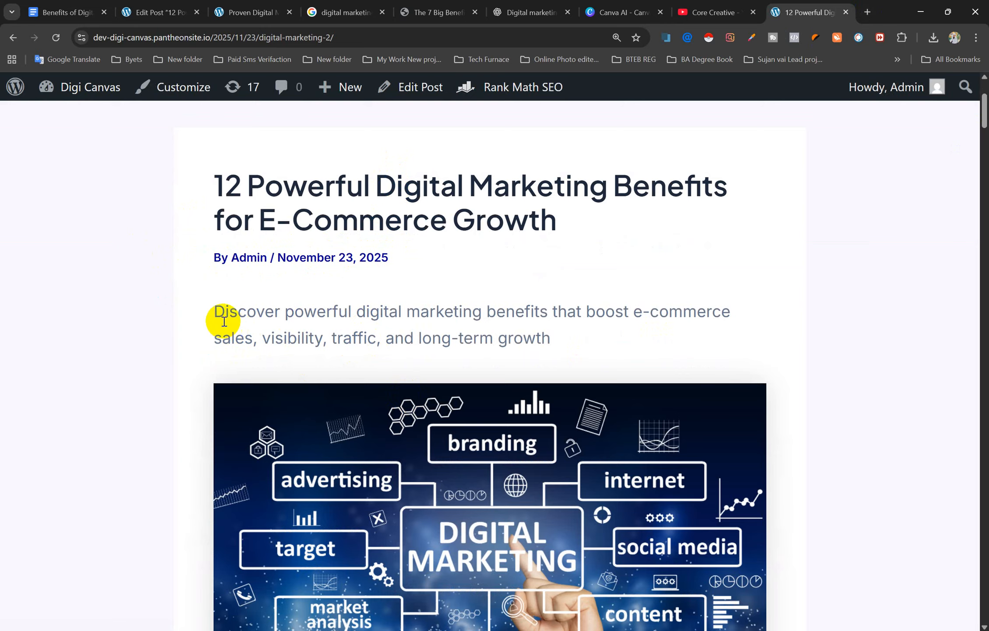
drag(216, 312, 479, 317)
click(478, 316)
- Review the live post's headings and body sections through to the embedded video and comment area
scroll(453, 377, down, 10)
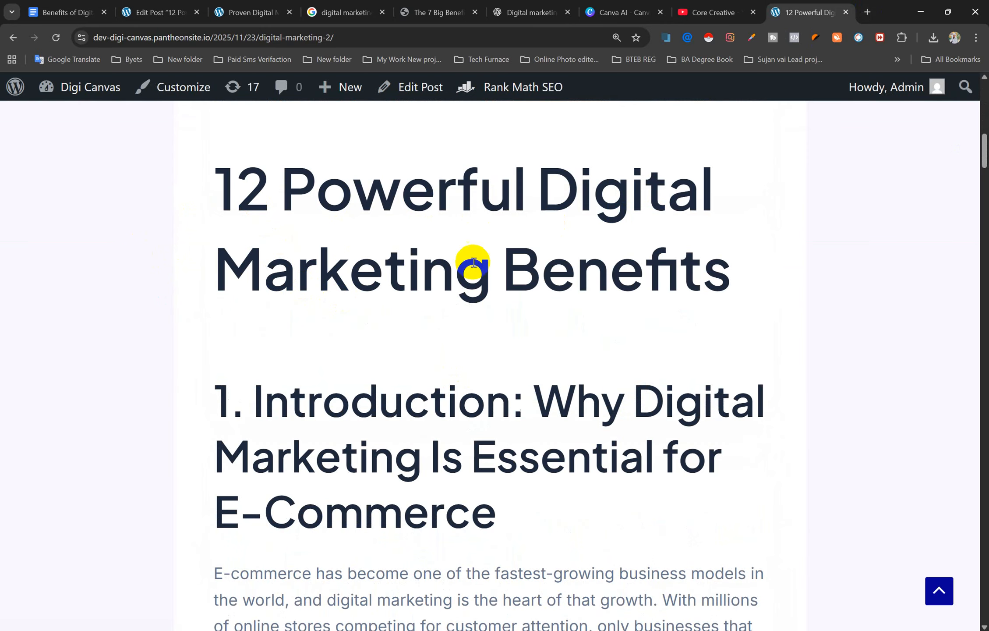
drag(229, 177, 757, 243)
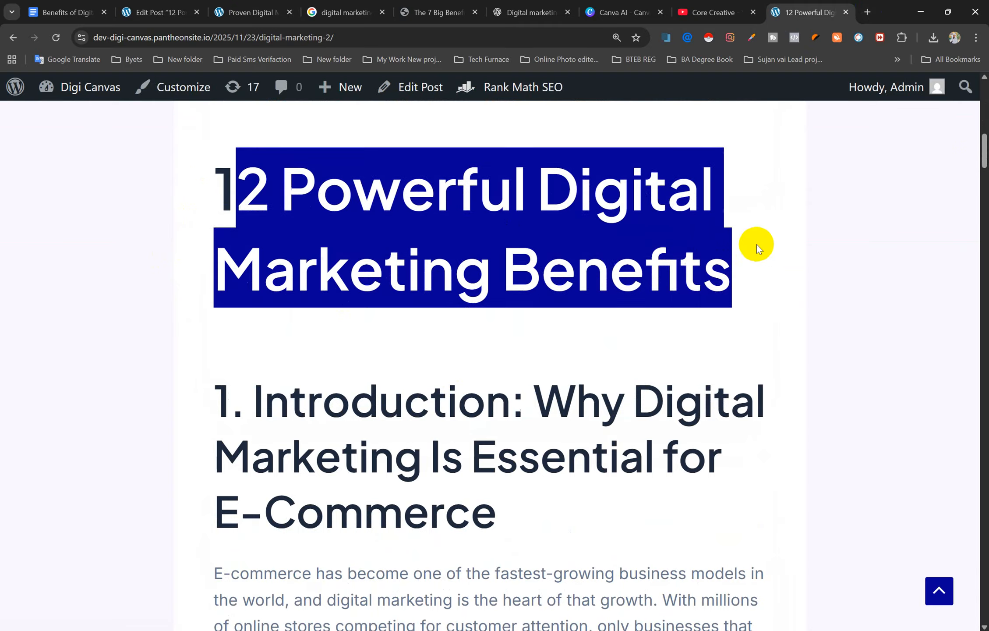
scroll(404, 364, down, 4)
scroll(404, 469, down, 20)
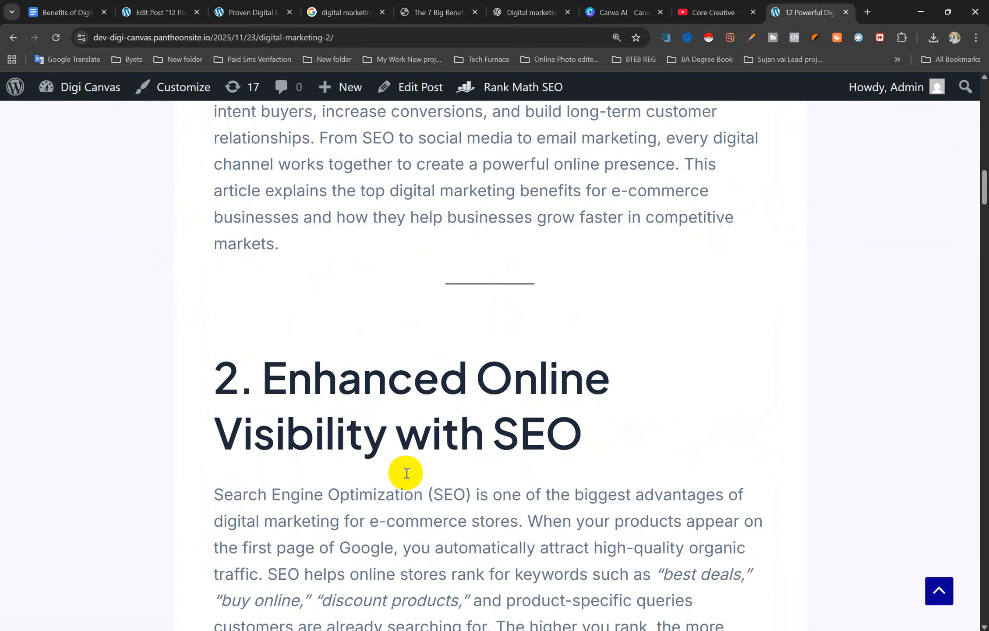
scroll(388, 385, down, 20)
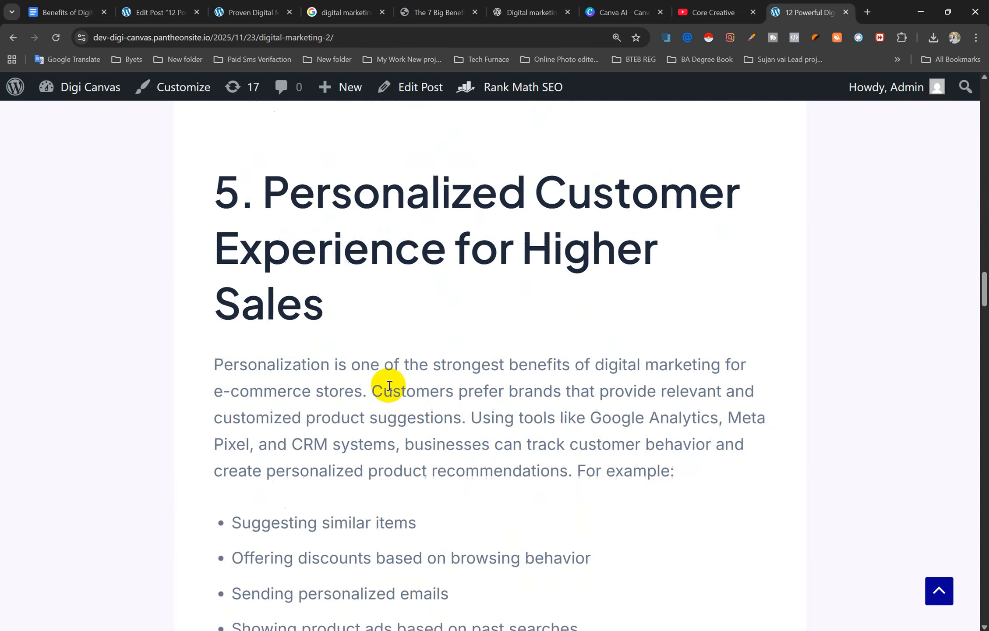
drag(979, 357, 982, 559)
scroll(395, 458, down, 5)
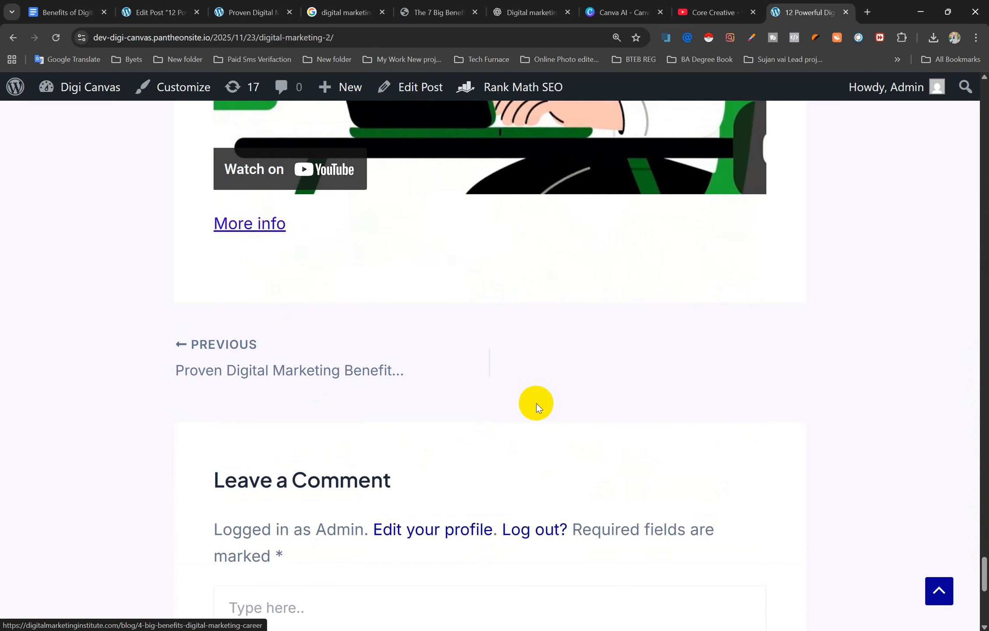
scroll(538, 403, down, 3)
scroll(538, 404, up, 15)
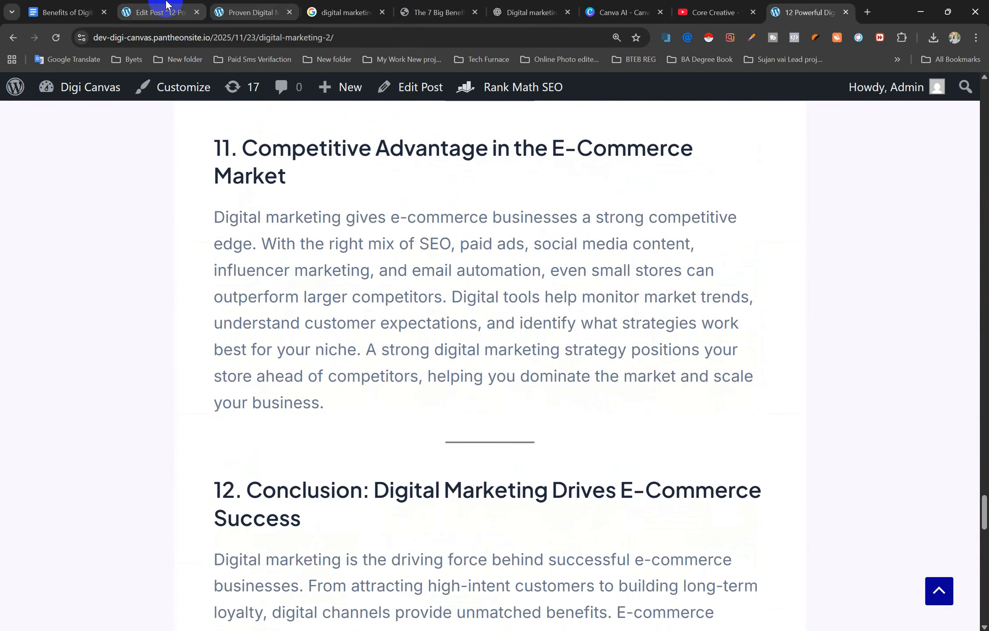
- Switch to the earlier "Proven Digital Marketing Benefits for Local Biz 2025" post and open the Digi Canvas home page from it
click(315, 6)
click(253, 9)
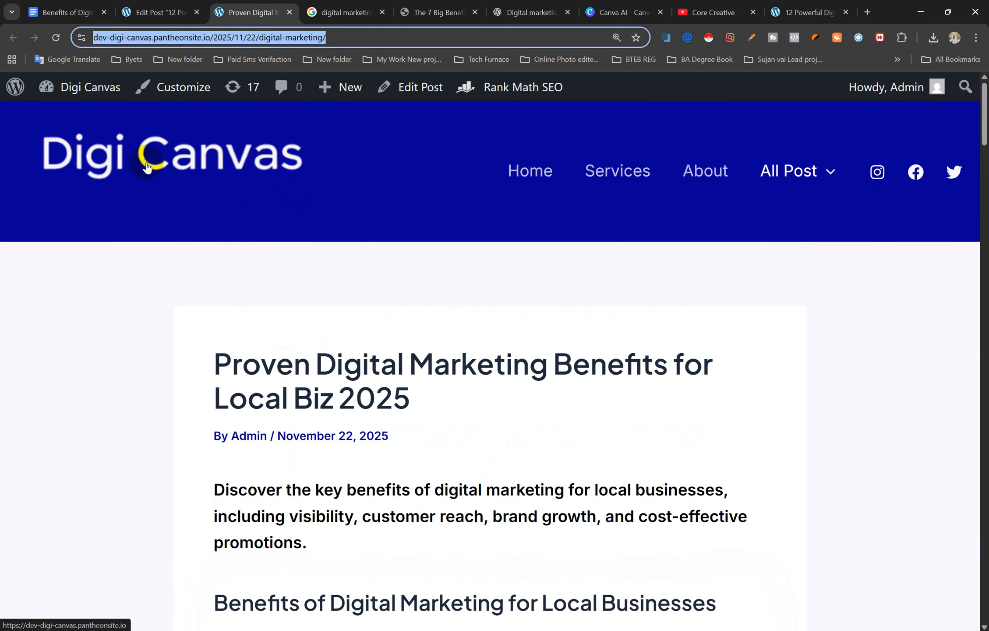
click(142, 166)
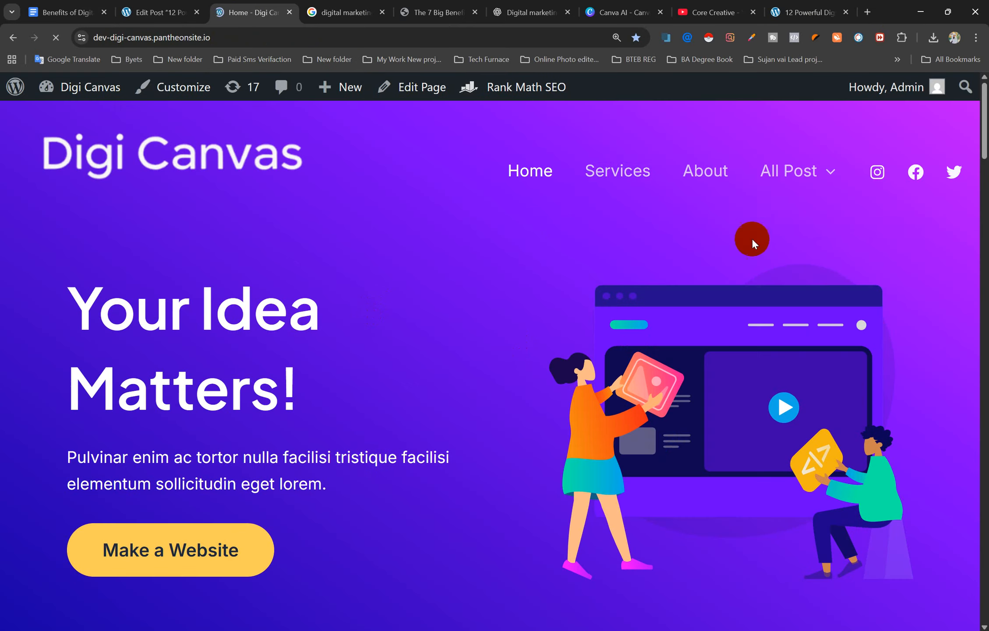
mouse_move(771, 175)
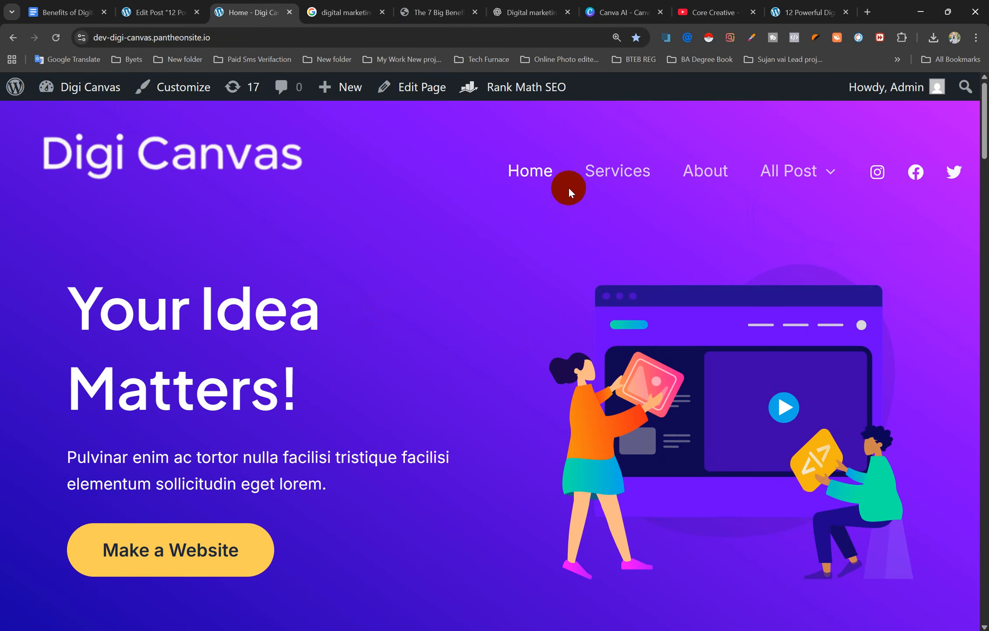